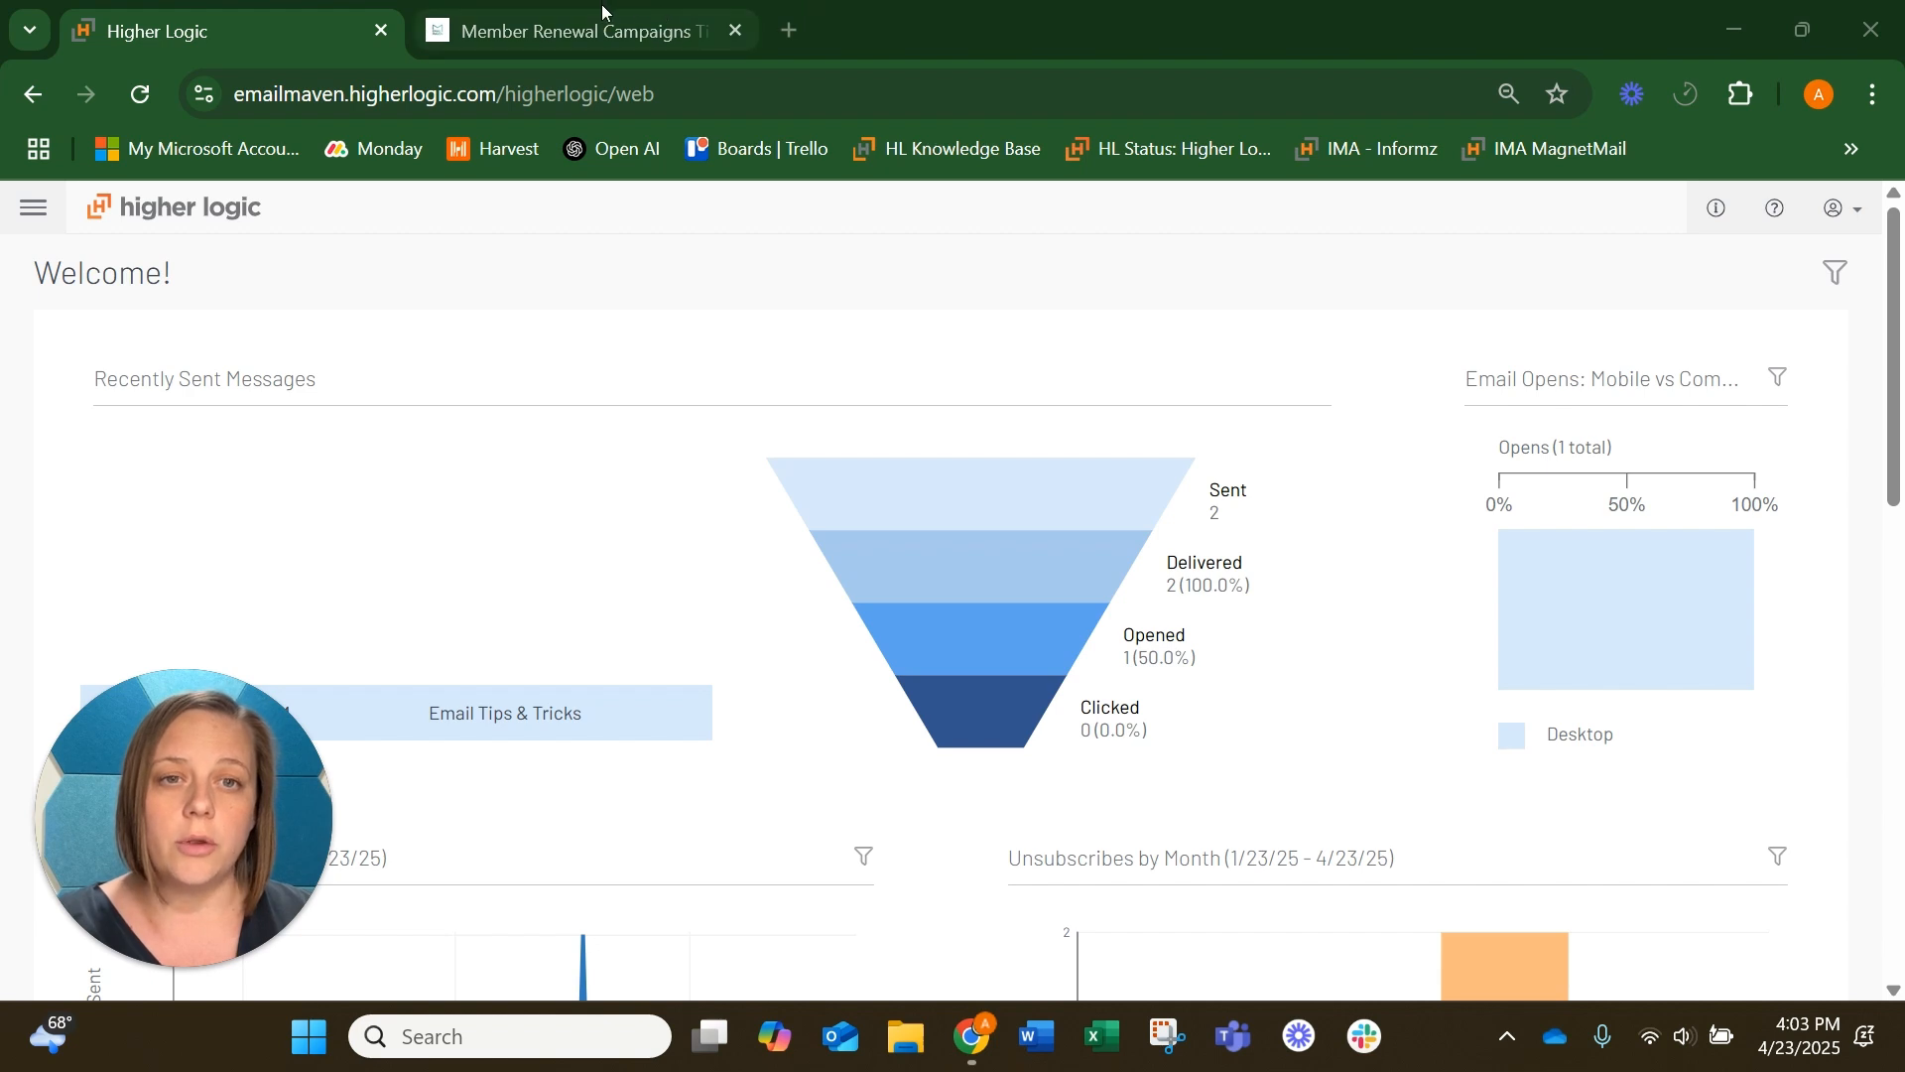
# Review the Member Renewal Campaigns article for the campaign timeline and the recommended schedule of renewal emails
pyautogui.moveTo(598, 18)
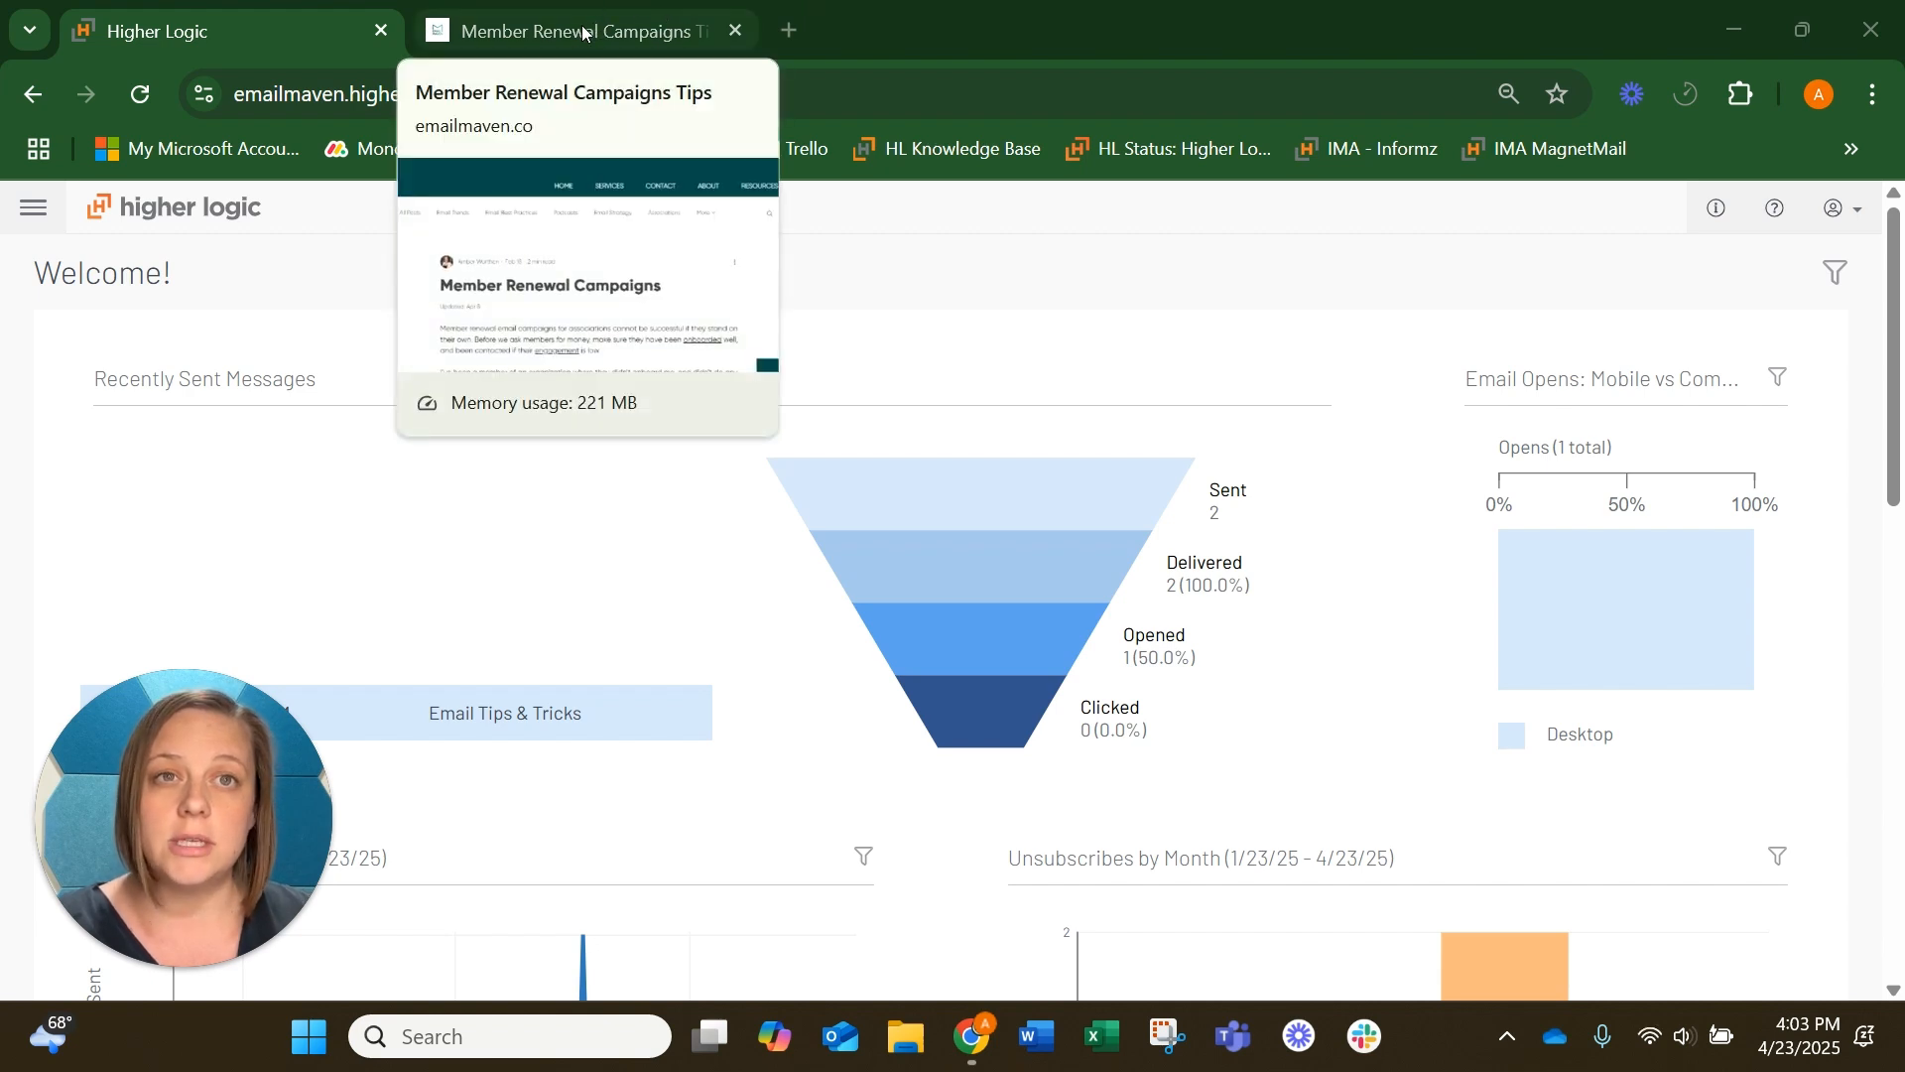
pyautogui.click(583, 33)
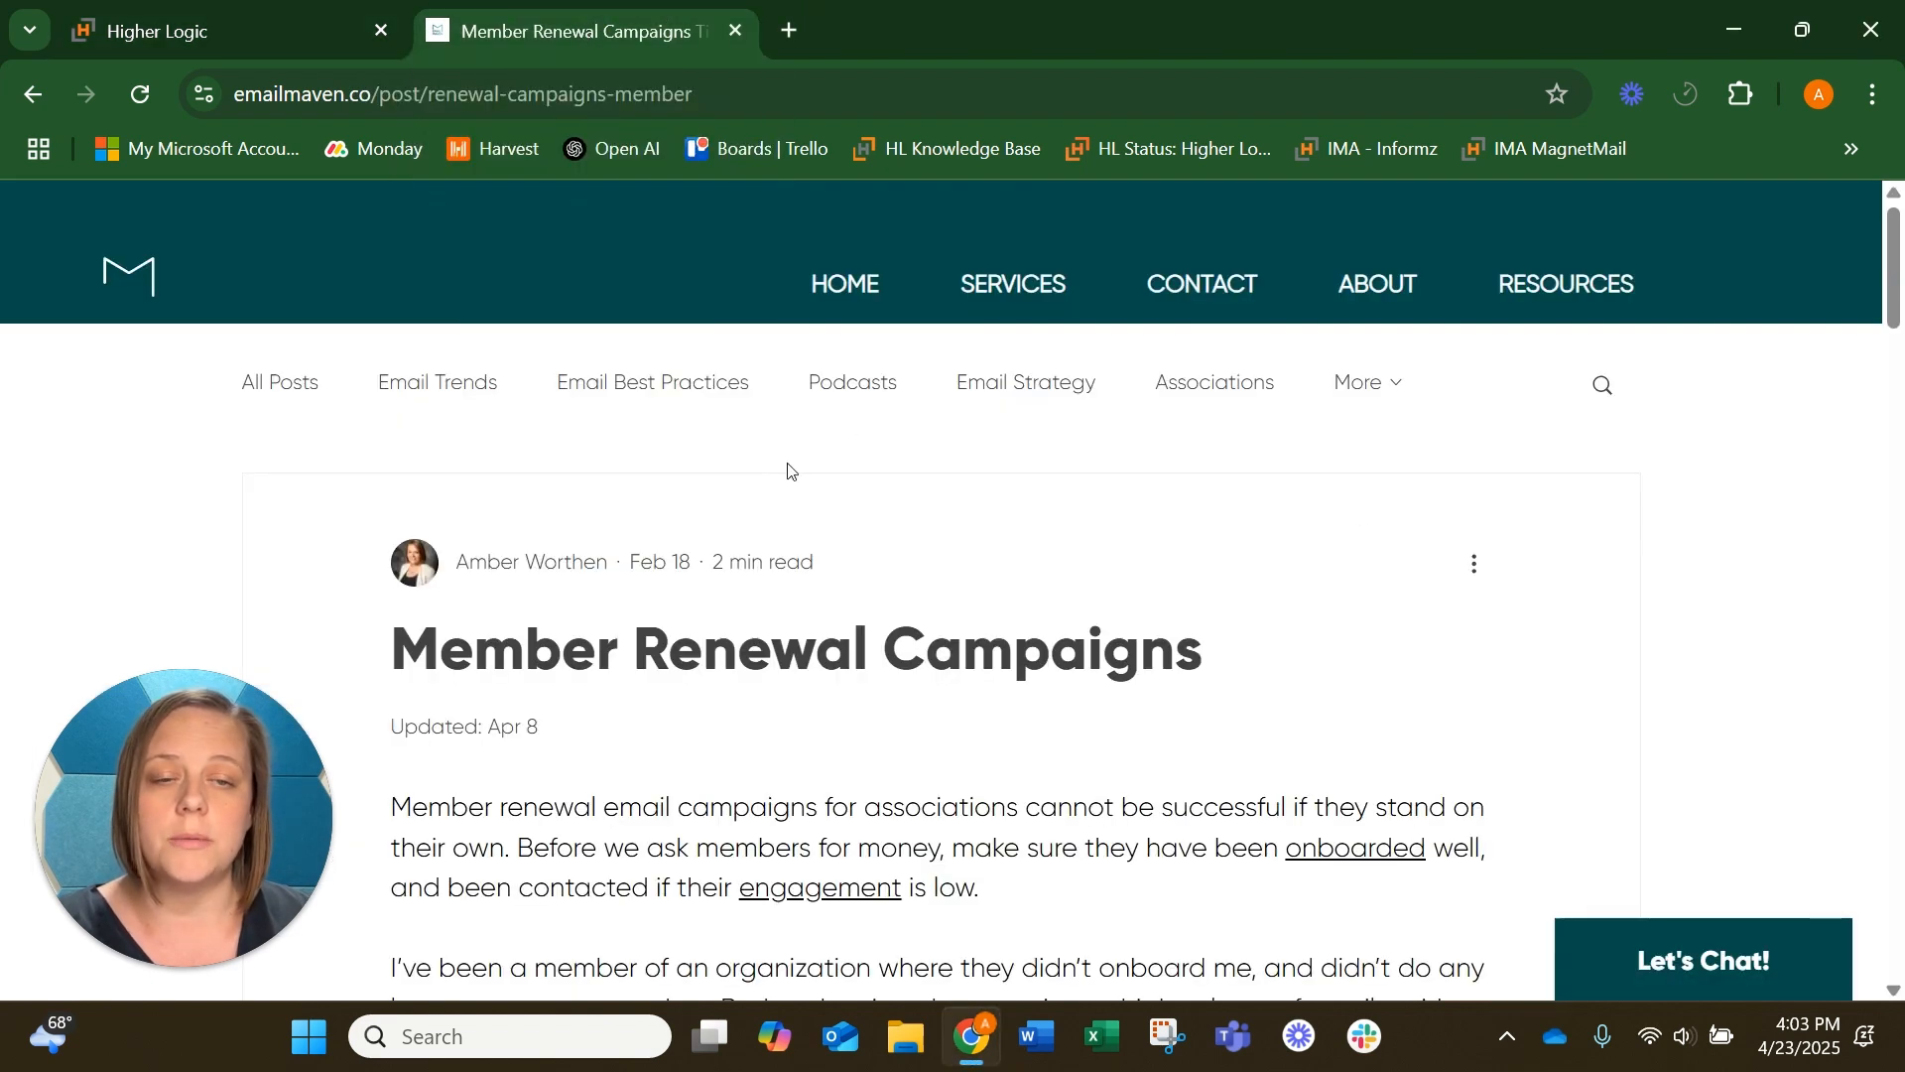
pyautogui.scroll(-2, 863, 526)
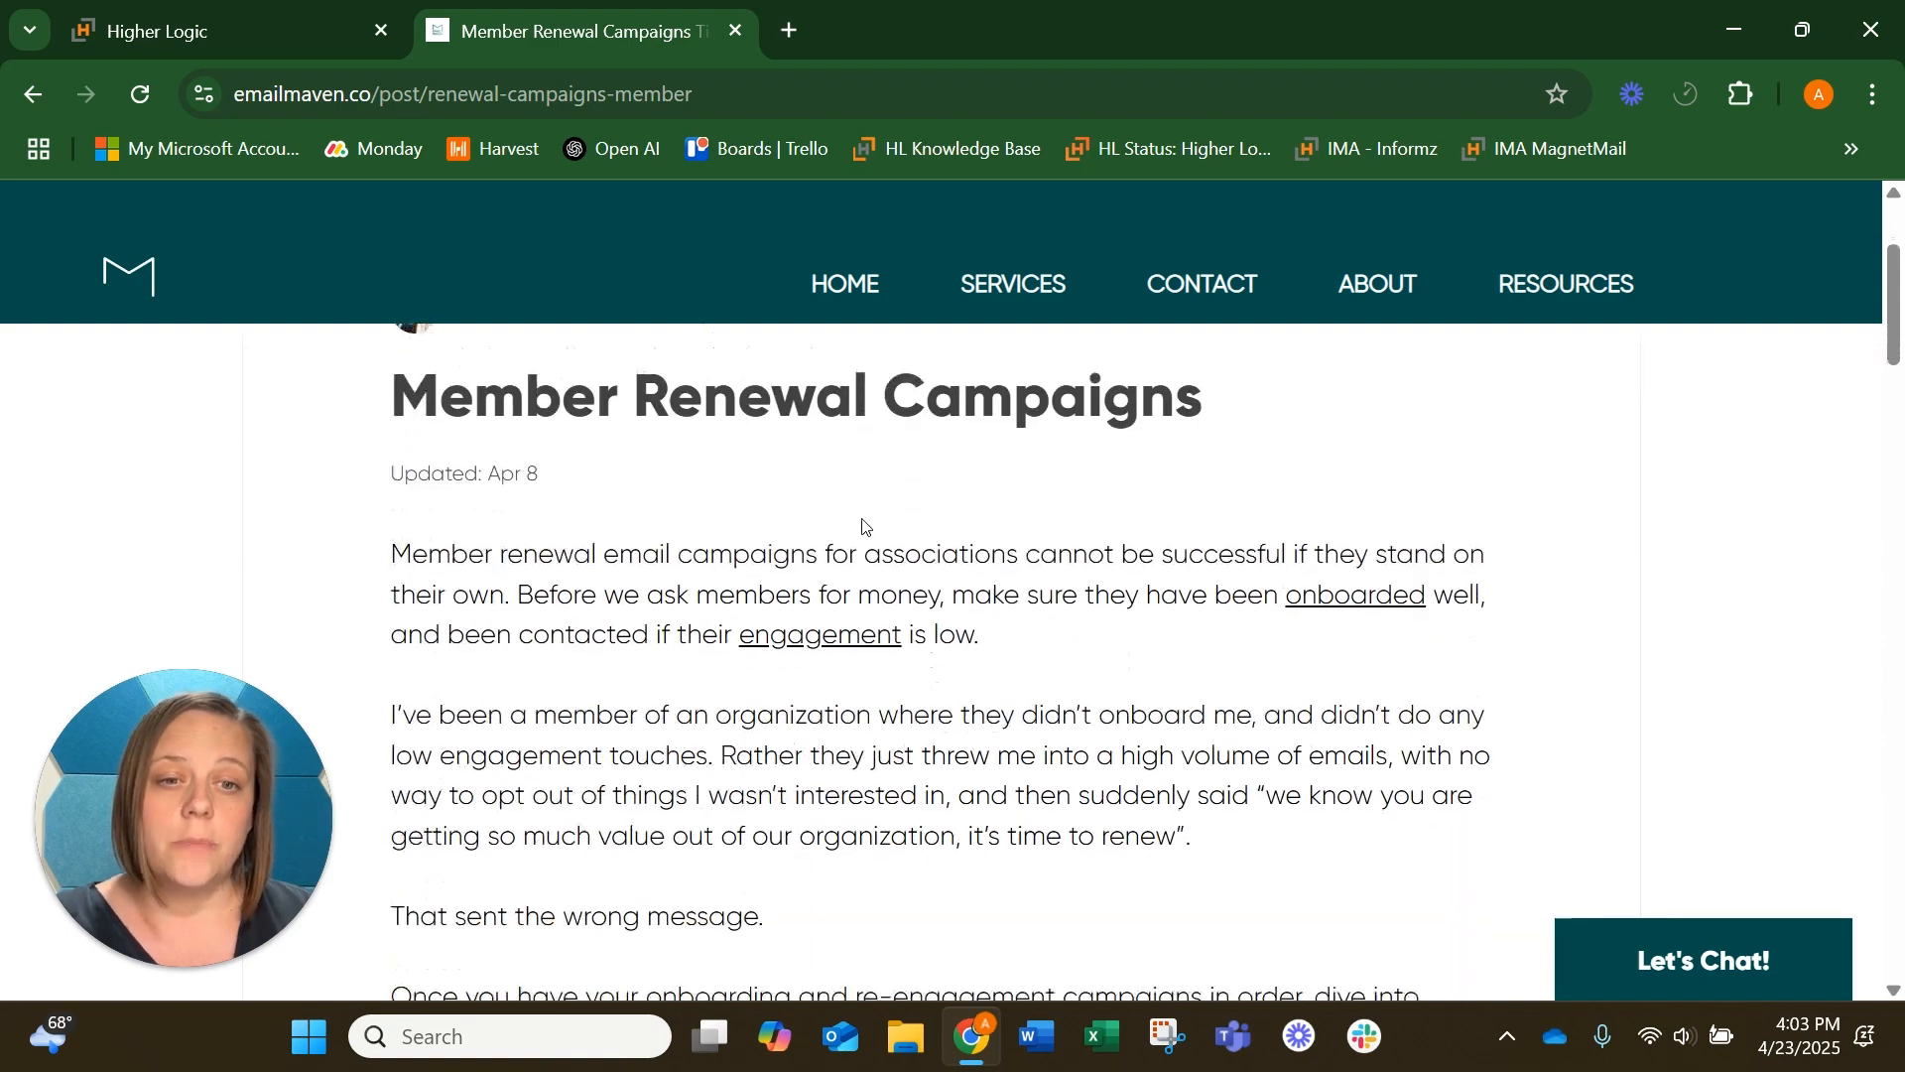
pyautogui.scroll(-13, 863, 527)
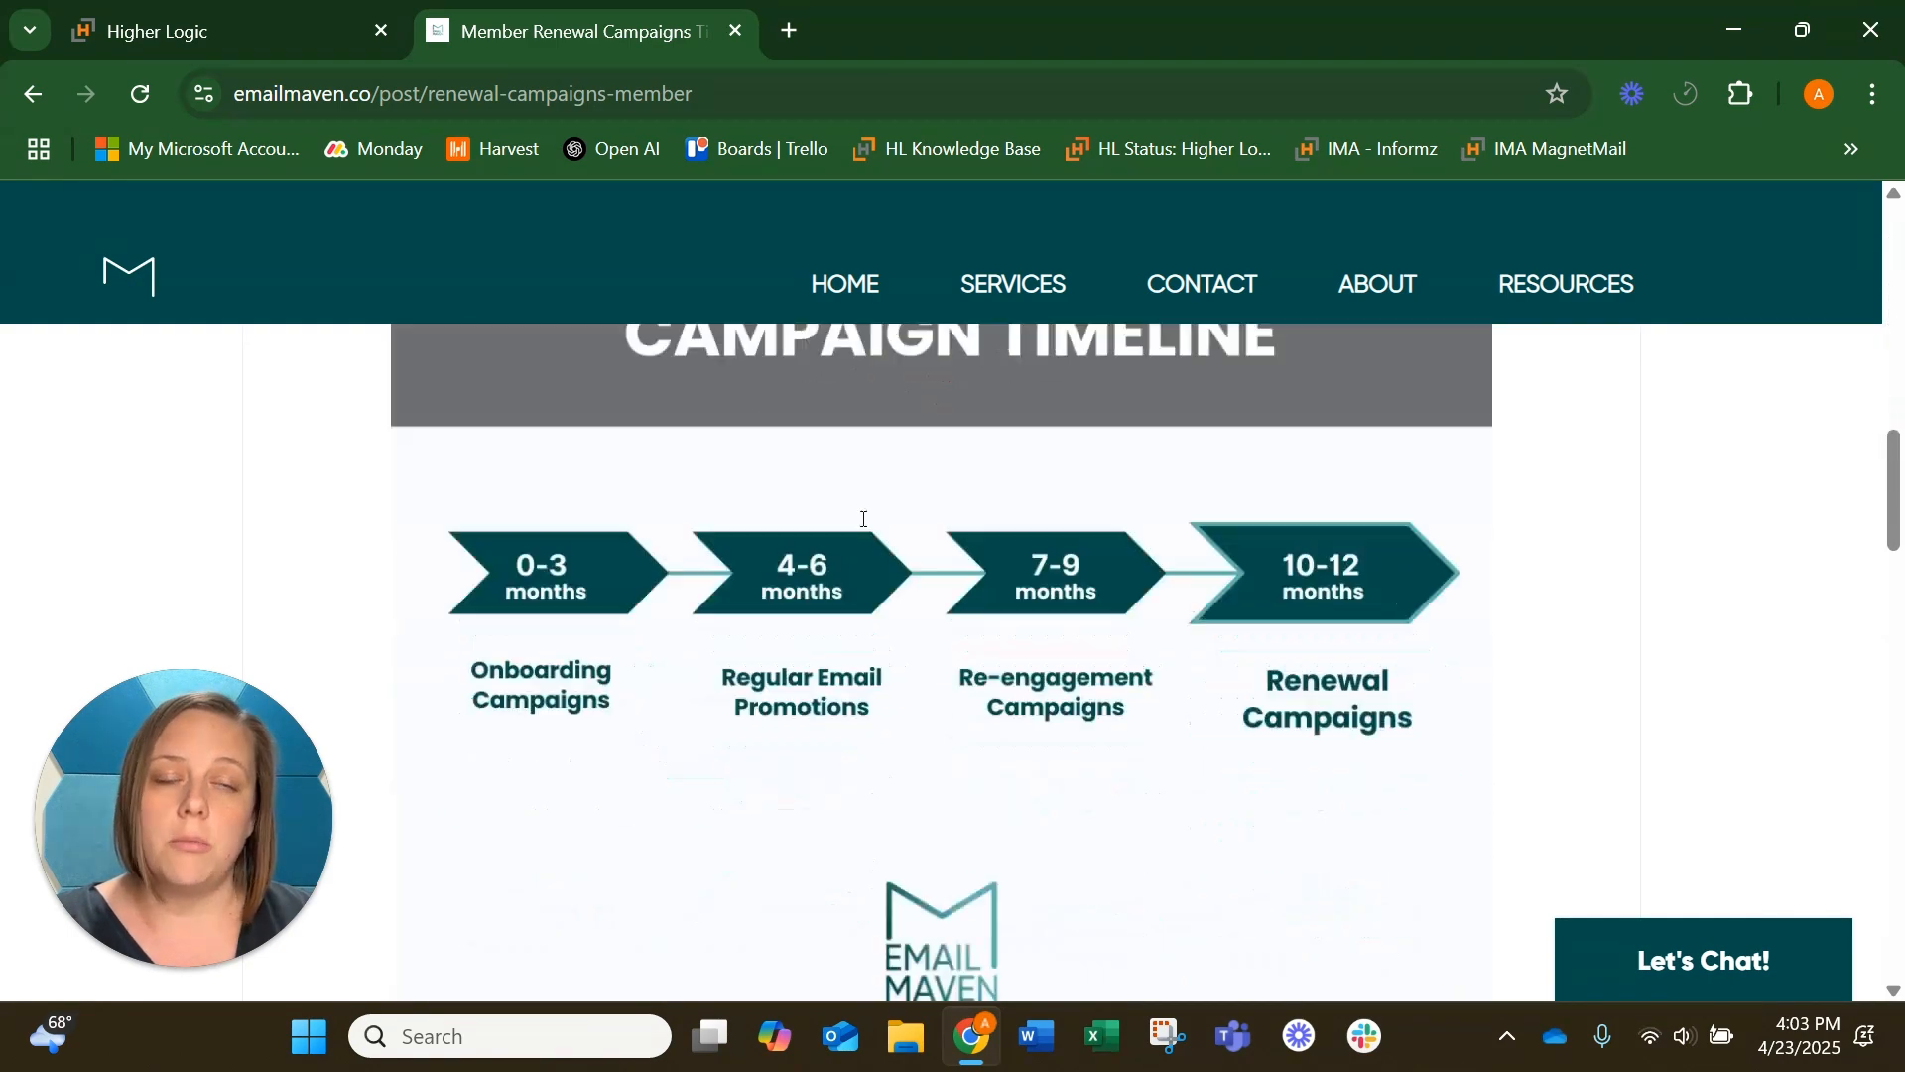
pyautogui.scroll(-5, 863, 527)
pyautogui.scroll(1, 886, 703)
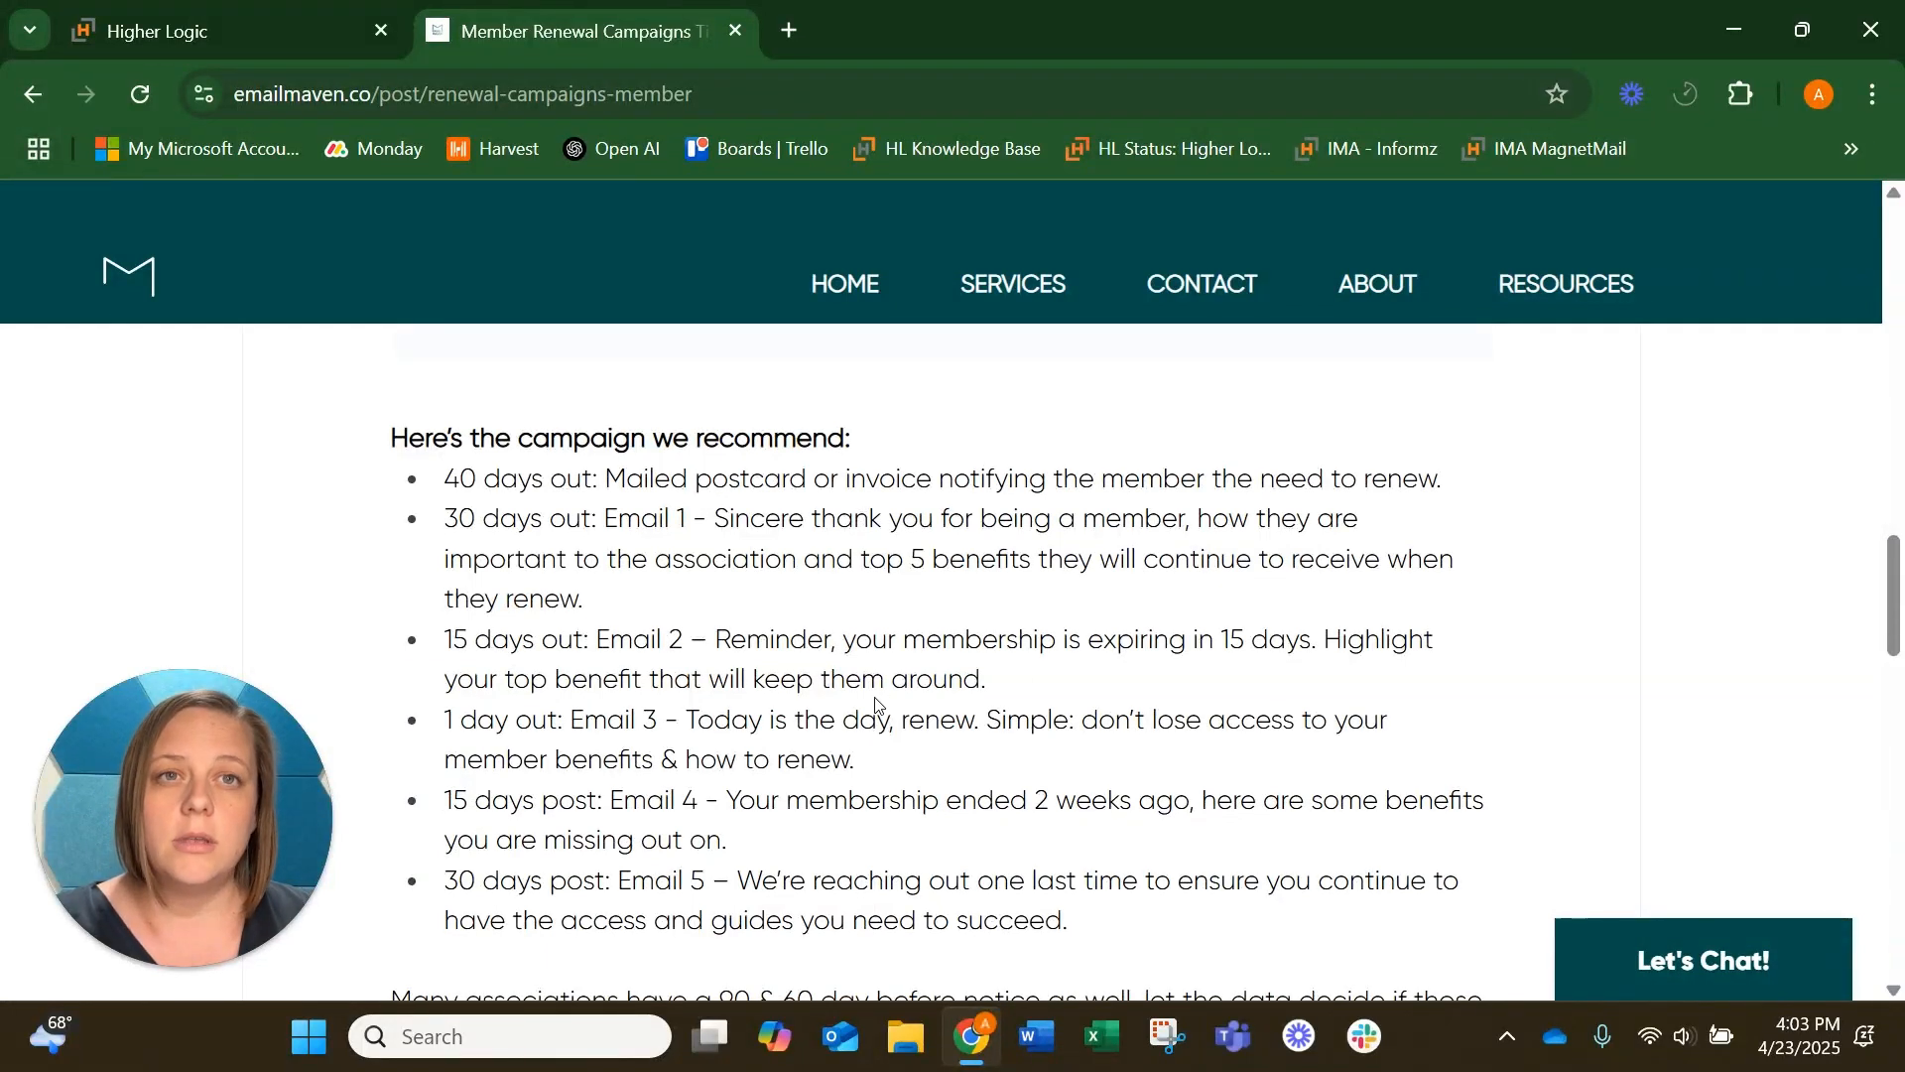
# Return to Higher Logic and open the list of campaigns
pyautogui.click(260, 8)
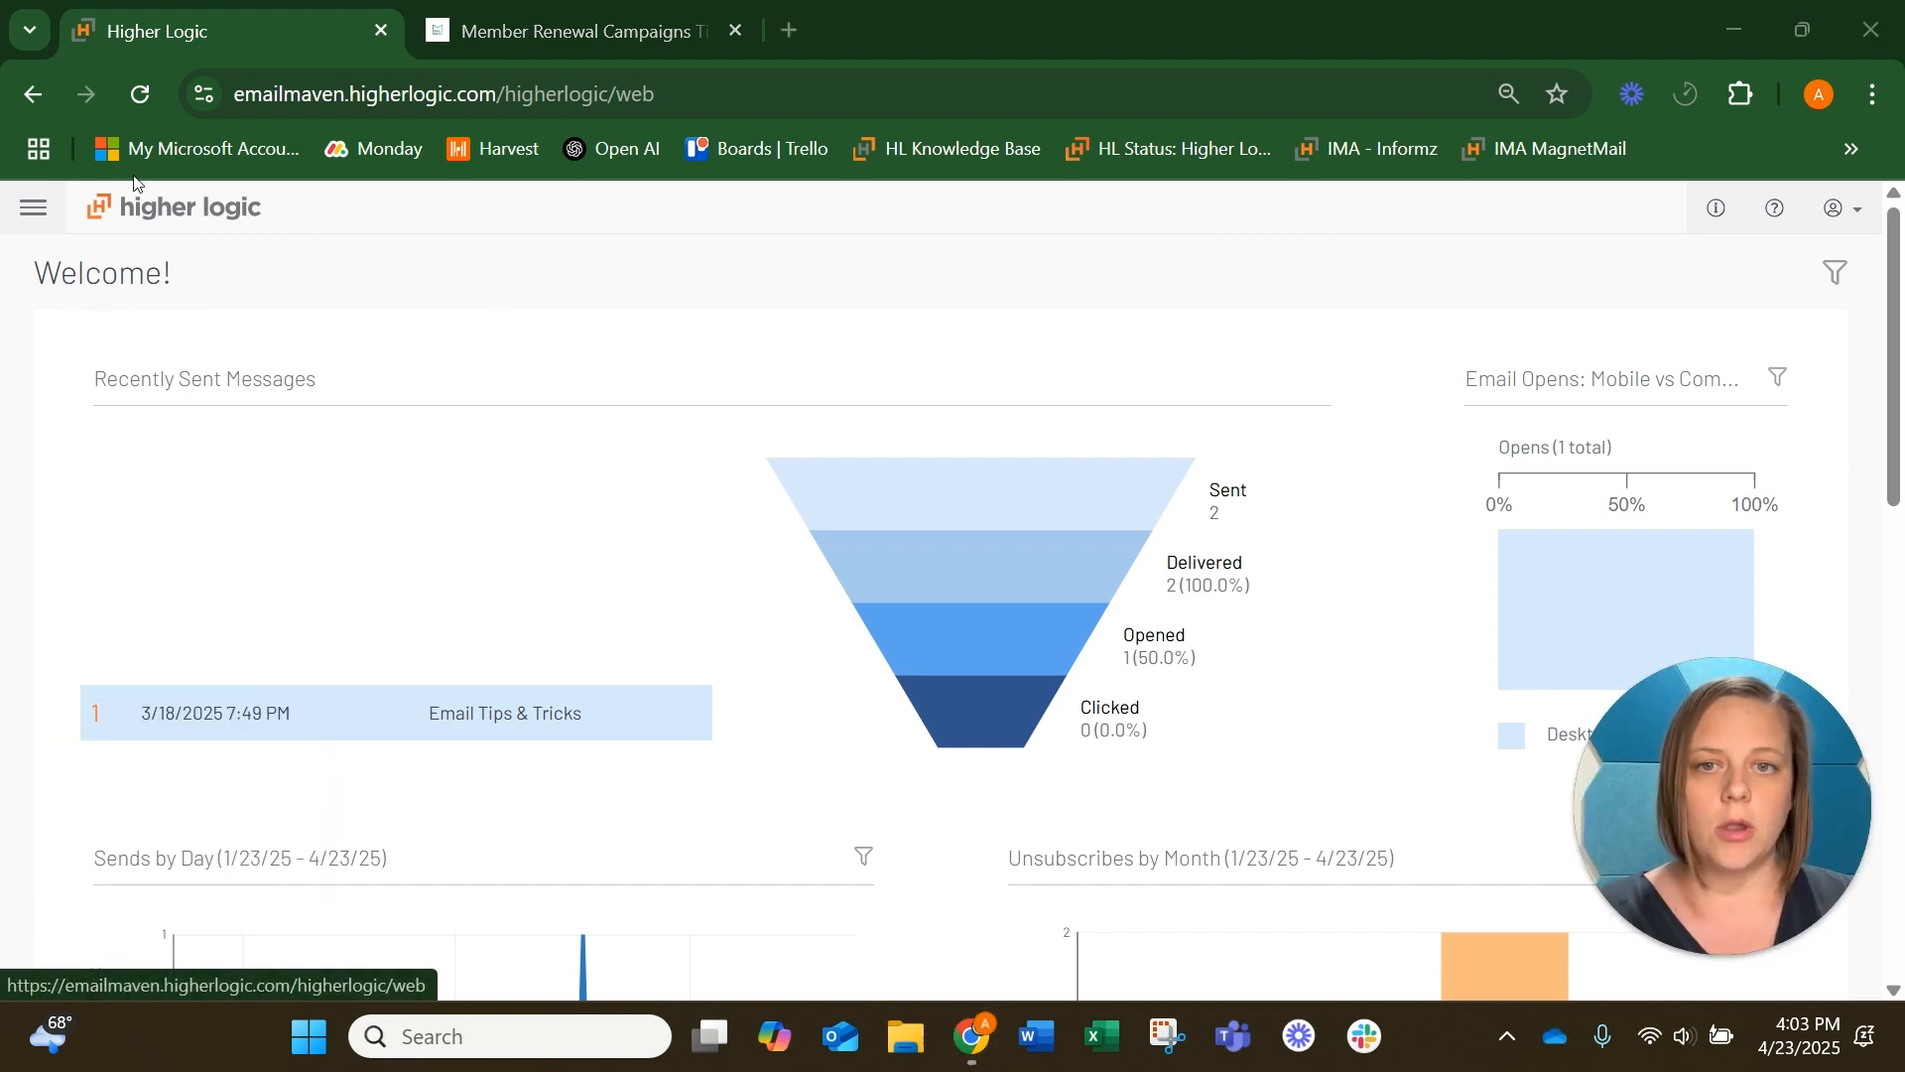
pyautogui.click(51, 206)
pyautogui.click(102, 388)
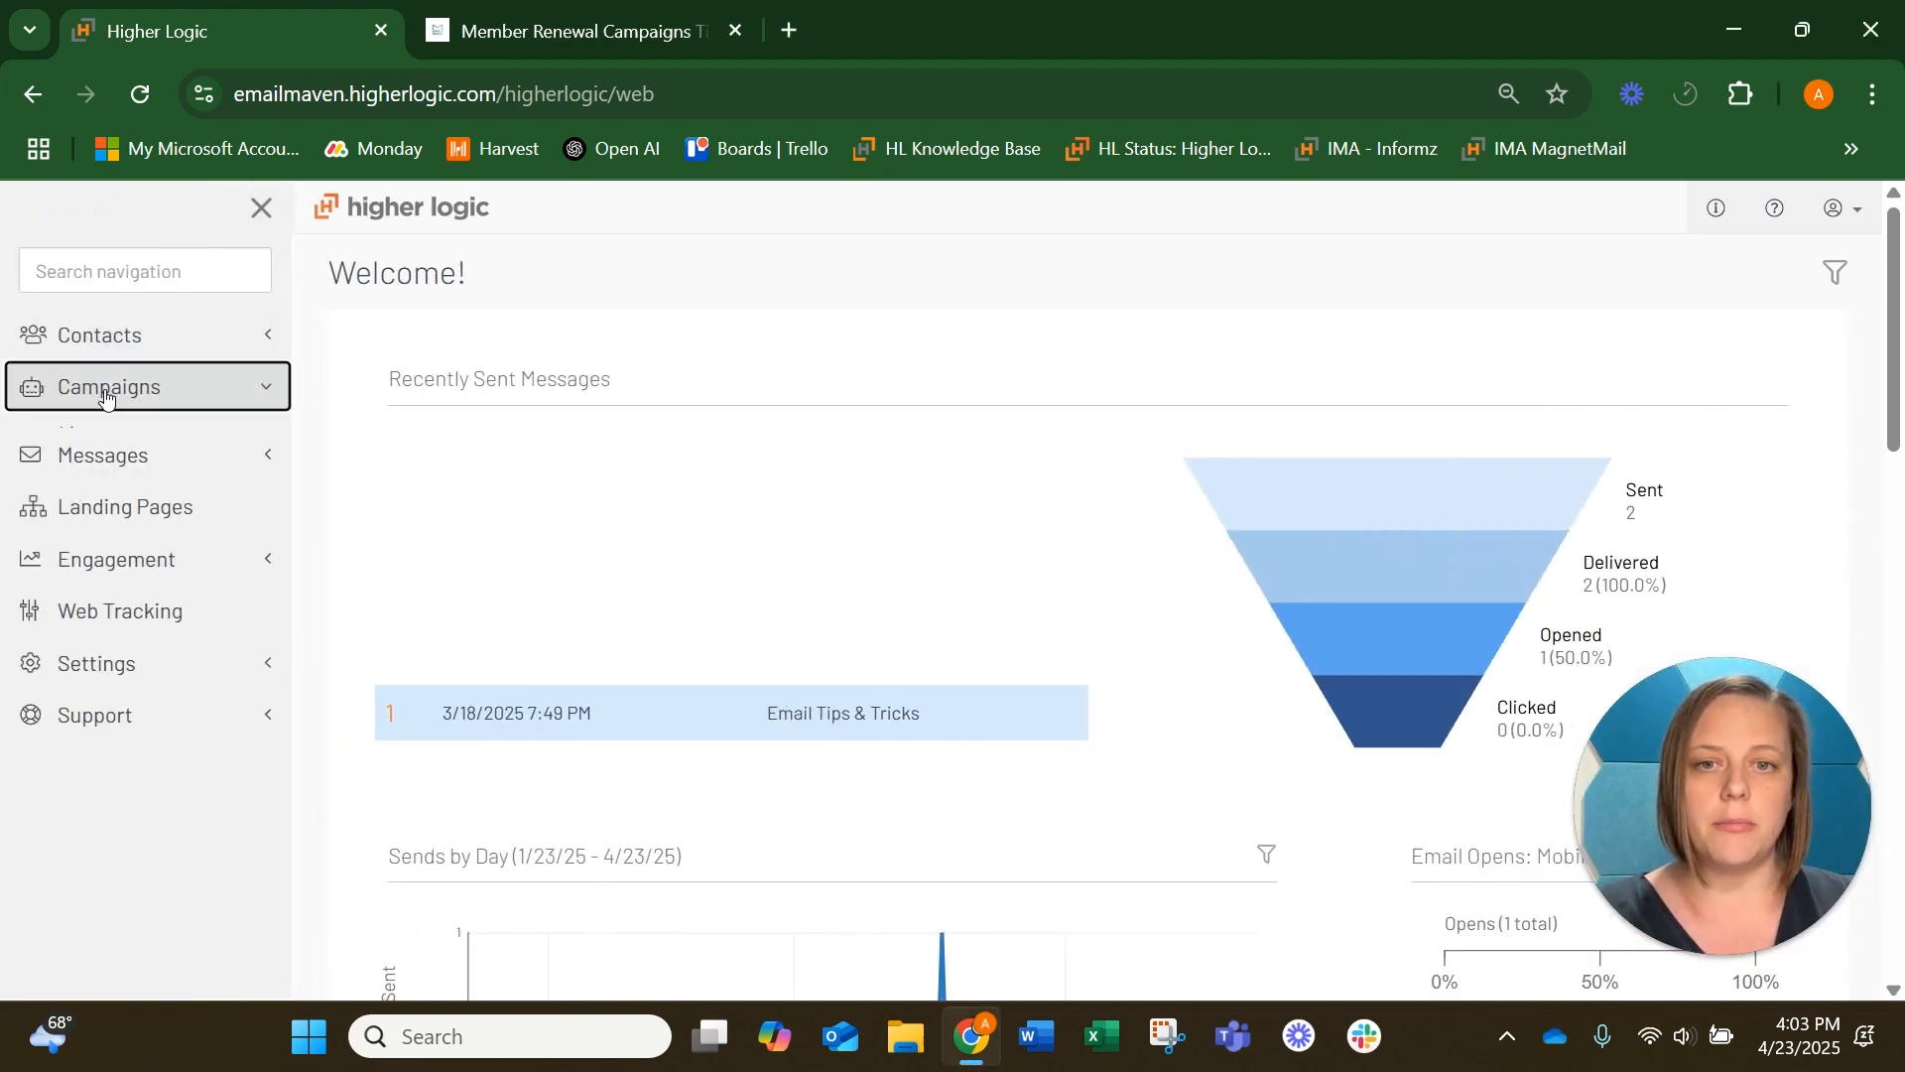
pyautogui.click(102, 426)
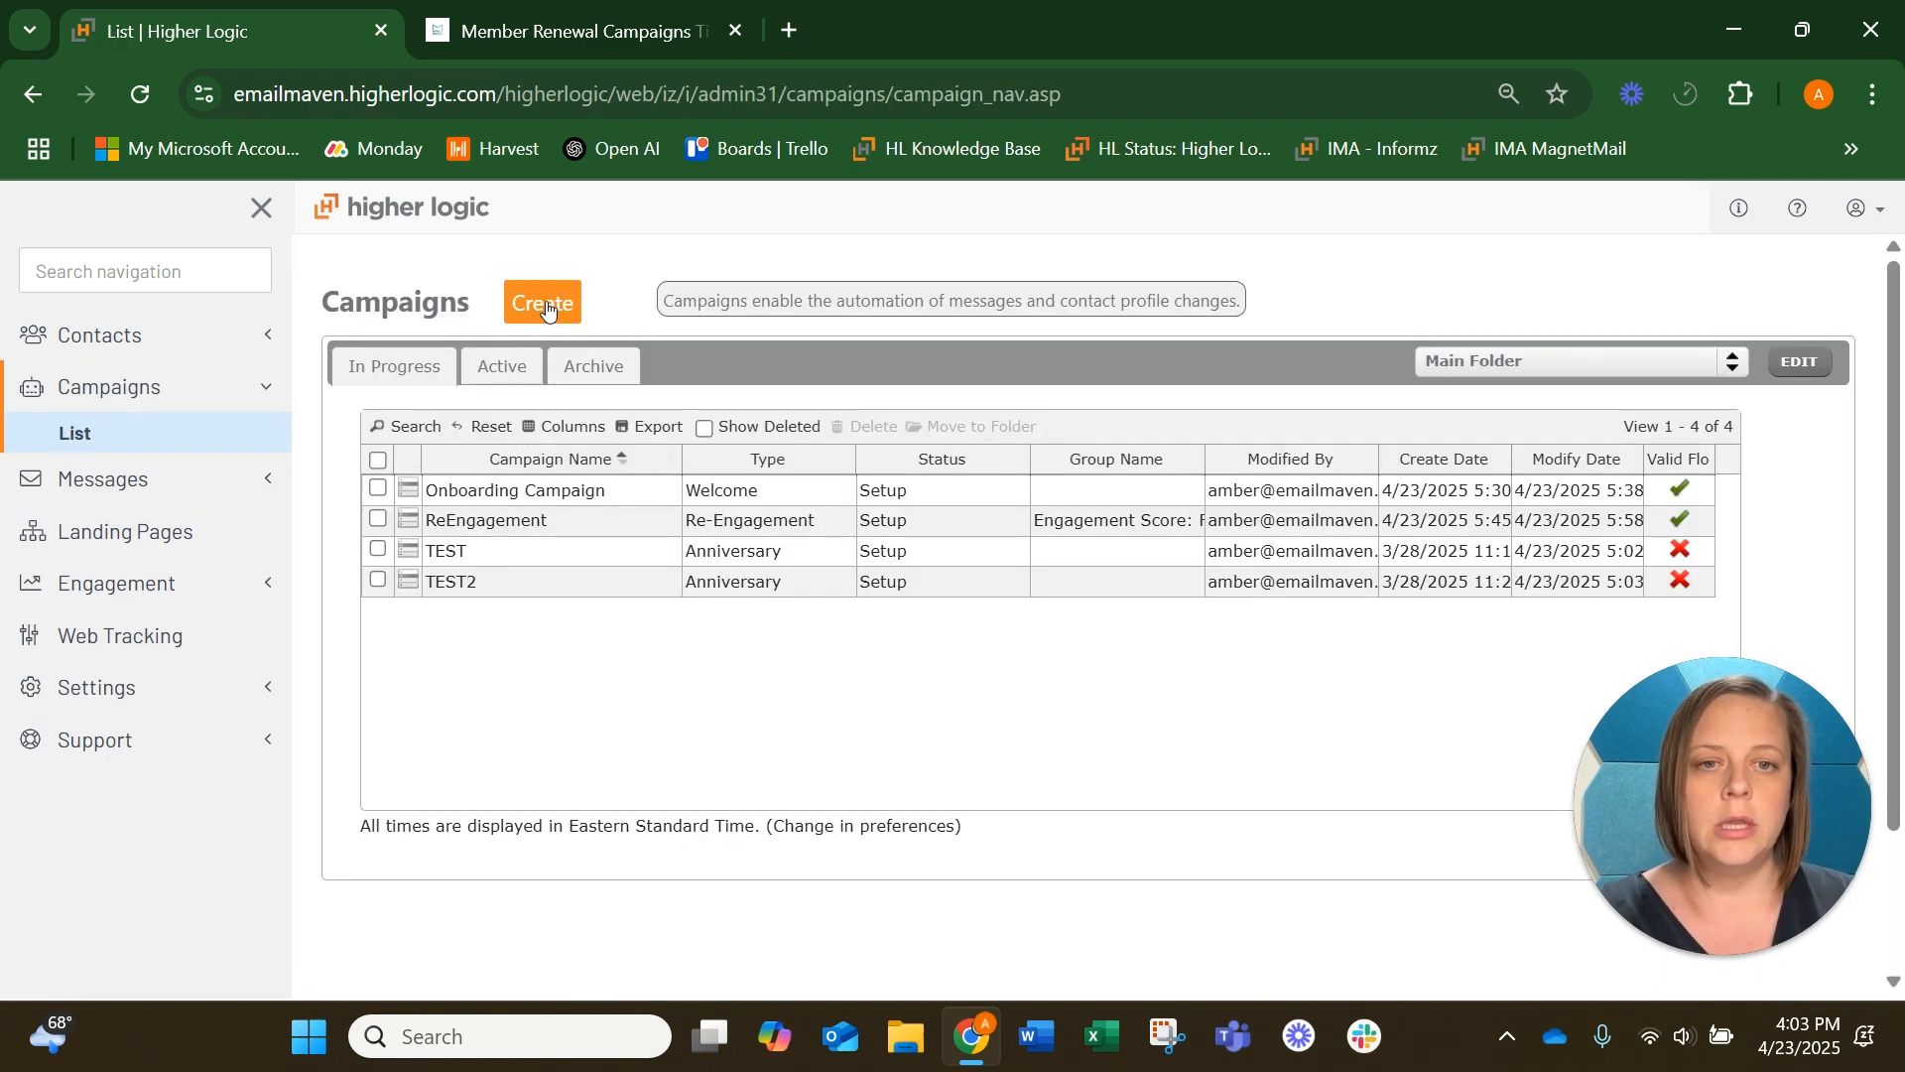
# Create a campaign from the Basic Renewal Campaign starter kit
pyautogui.click(539, 304)
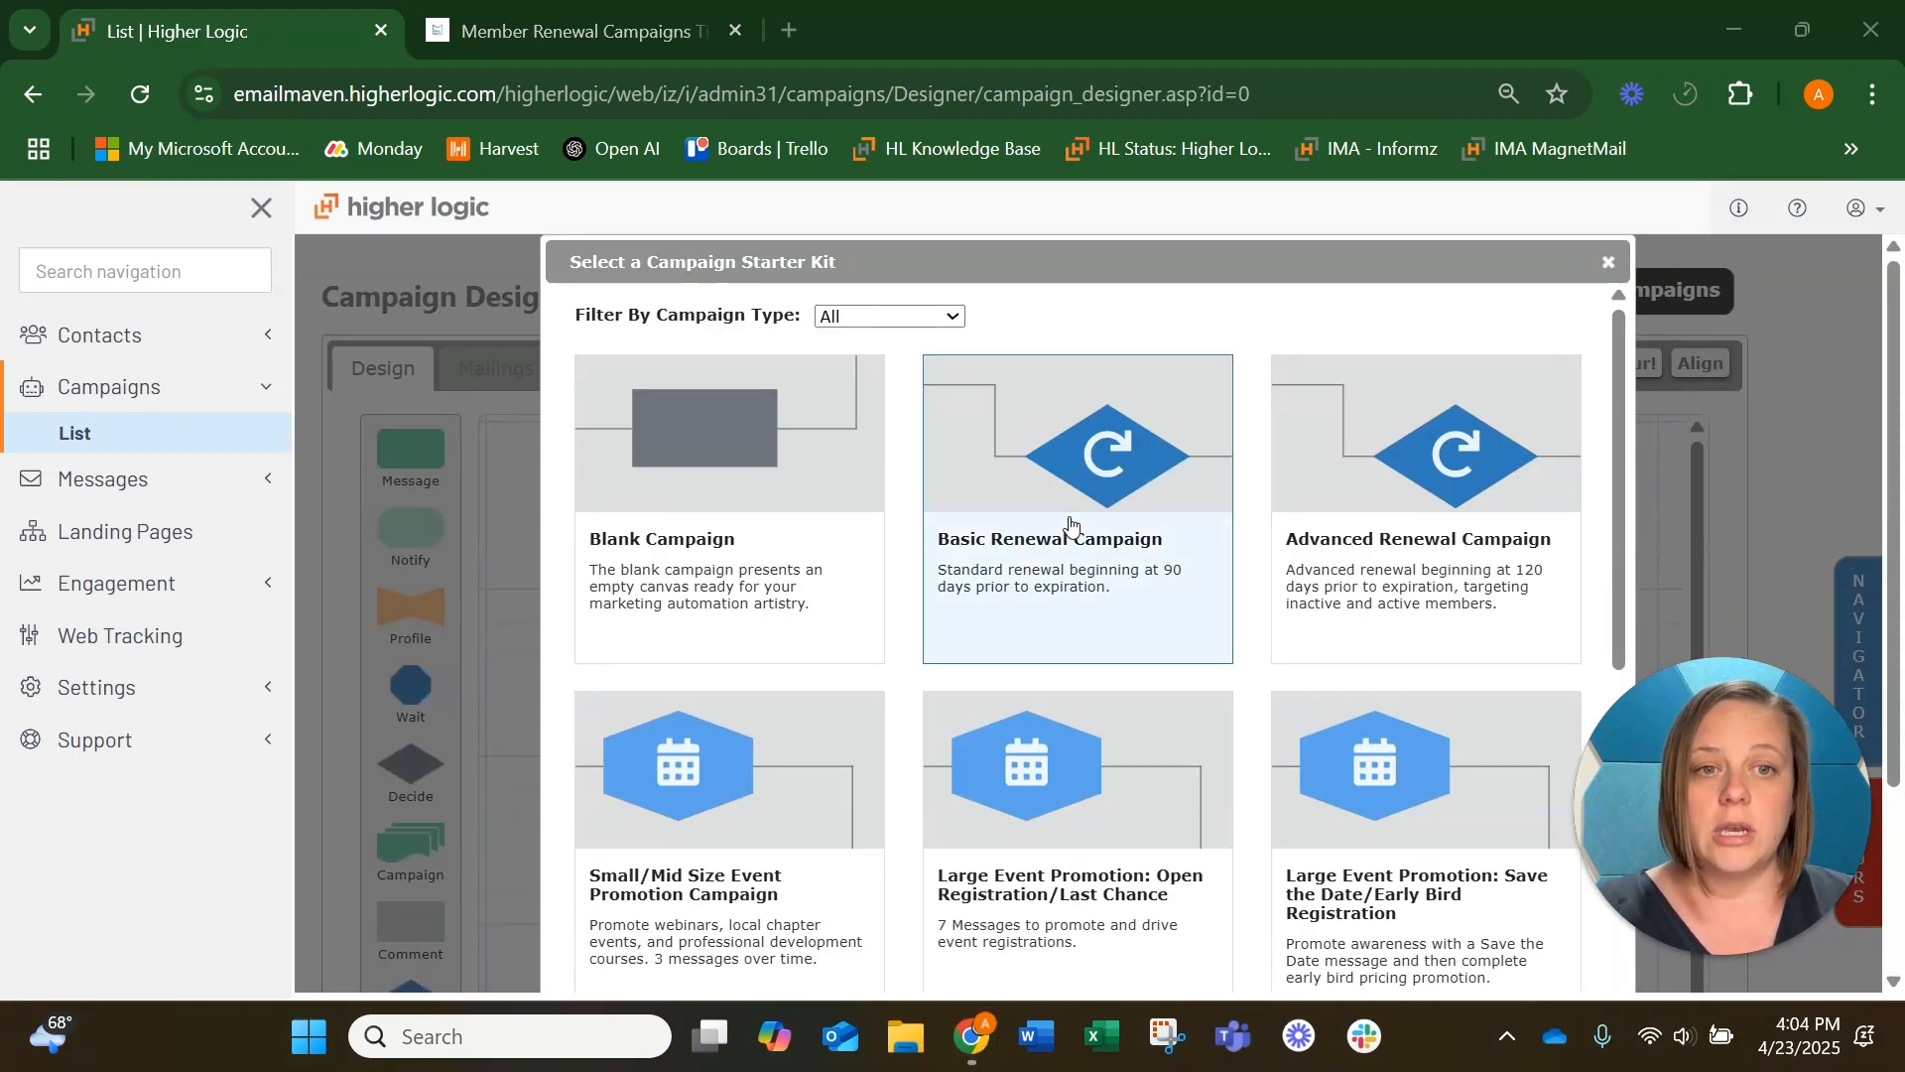
pyautogui.scroll(-1, 1191, 536)
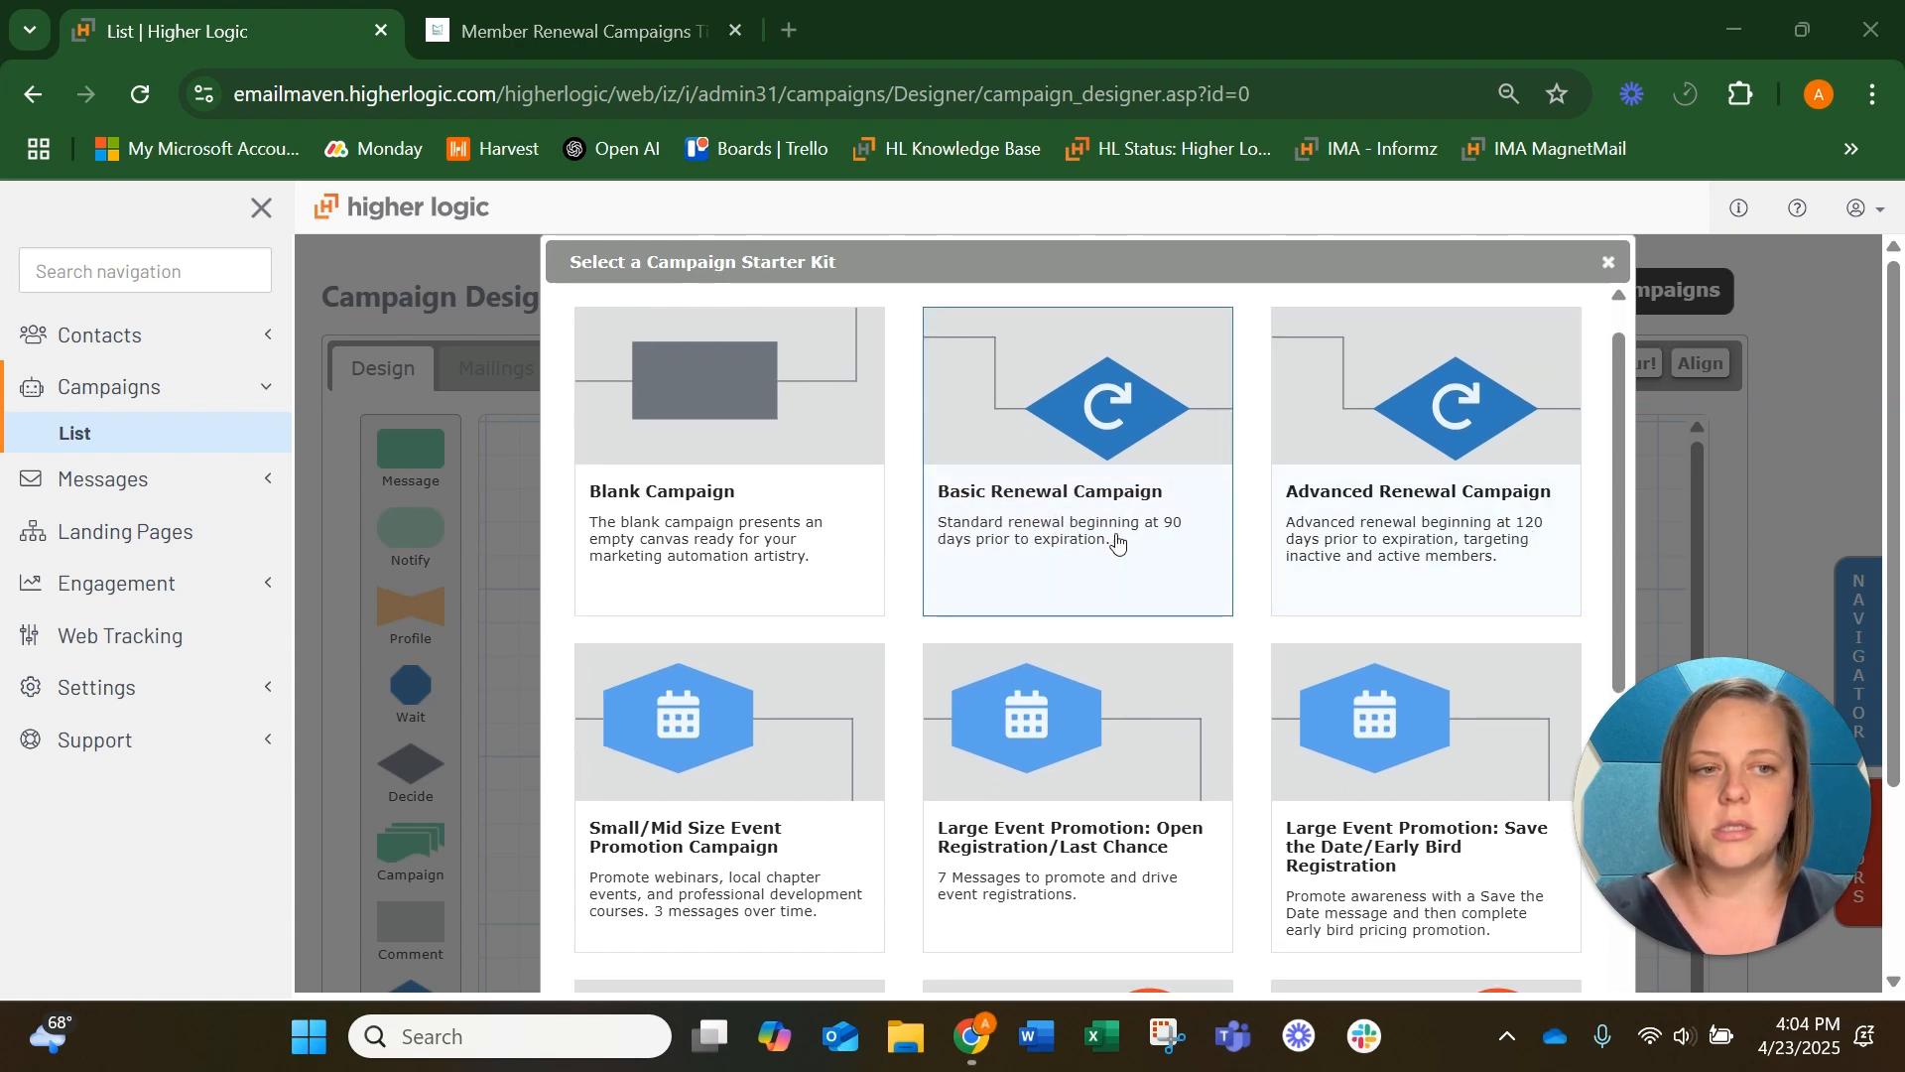
pyautogui.click(1096, 512)
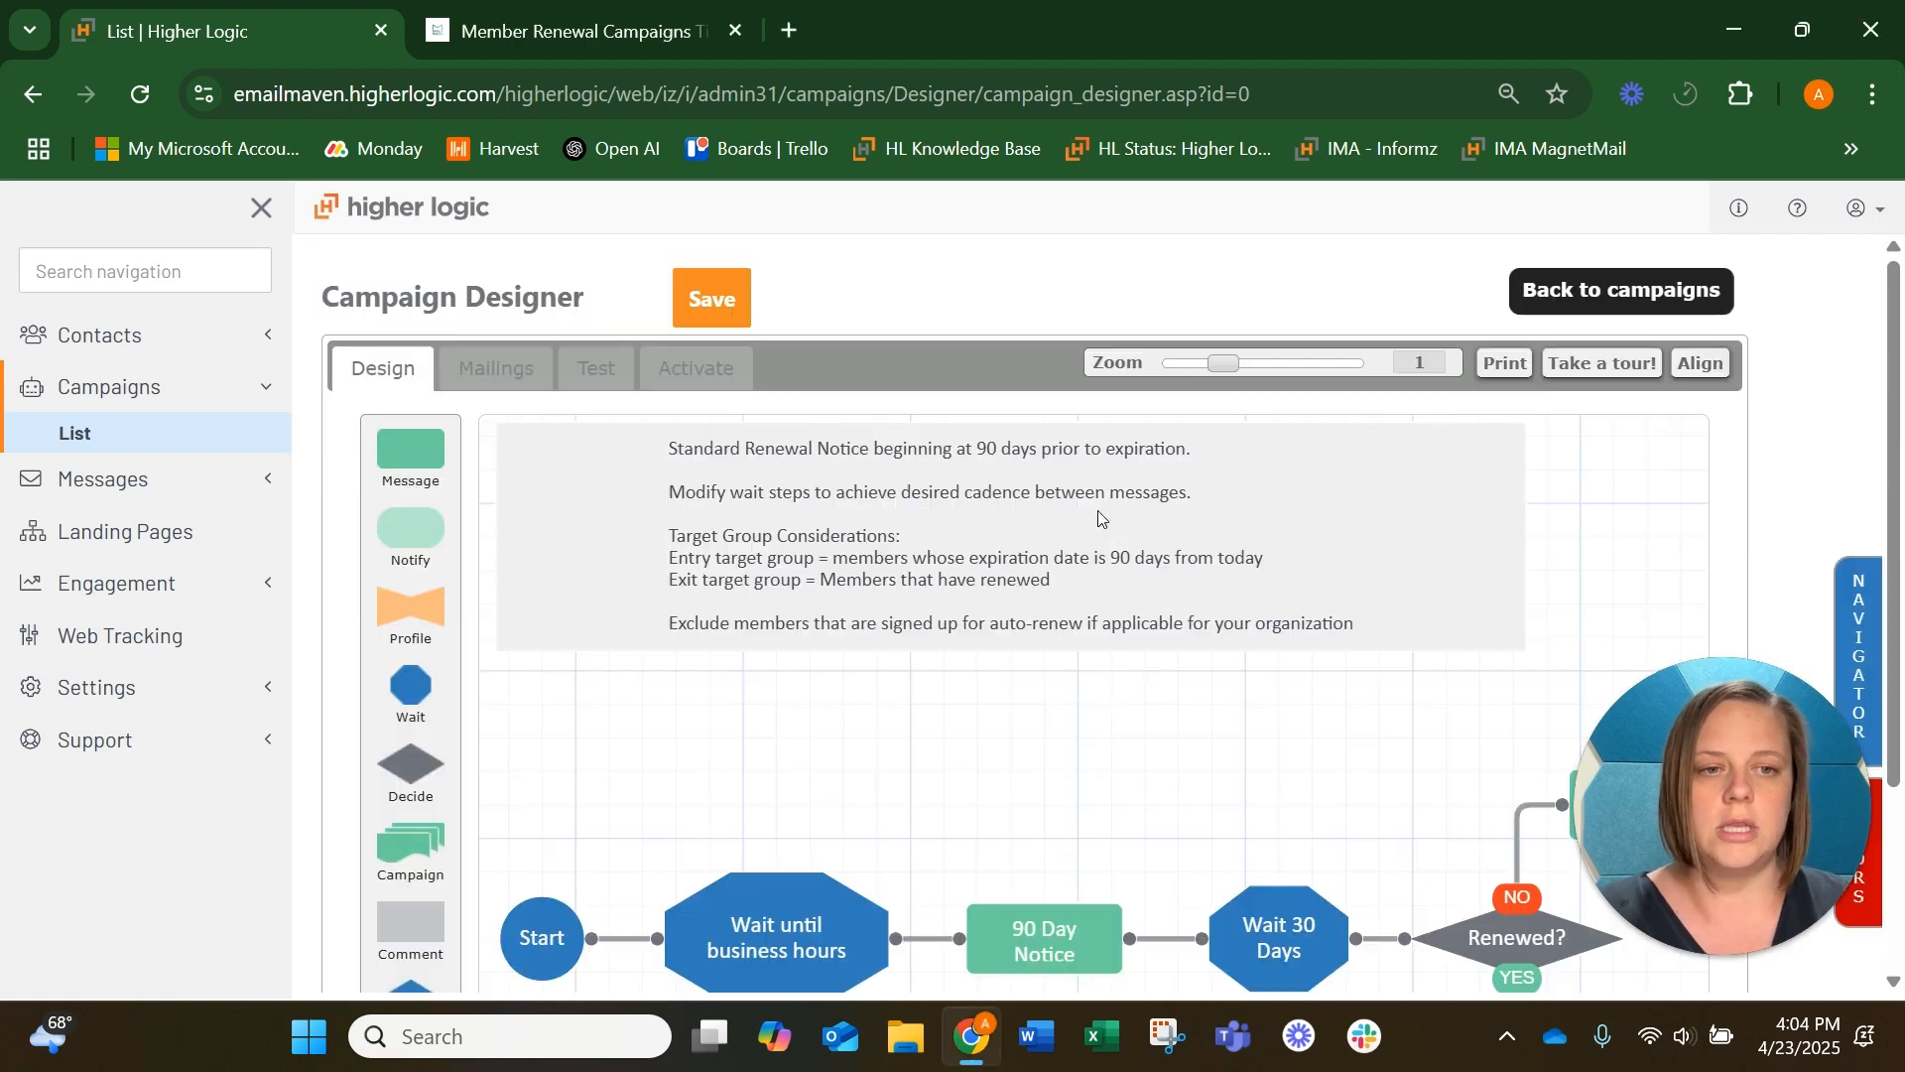
# Examine the basic renewal flow from Start through its notices, waits and renewal decisions to the last Stop
pyautogui.scroll(-2, 1097, 510)
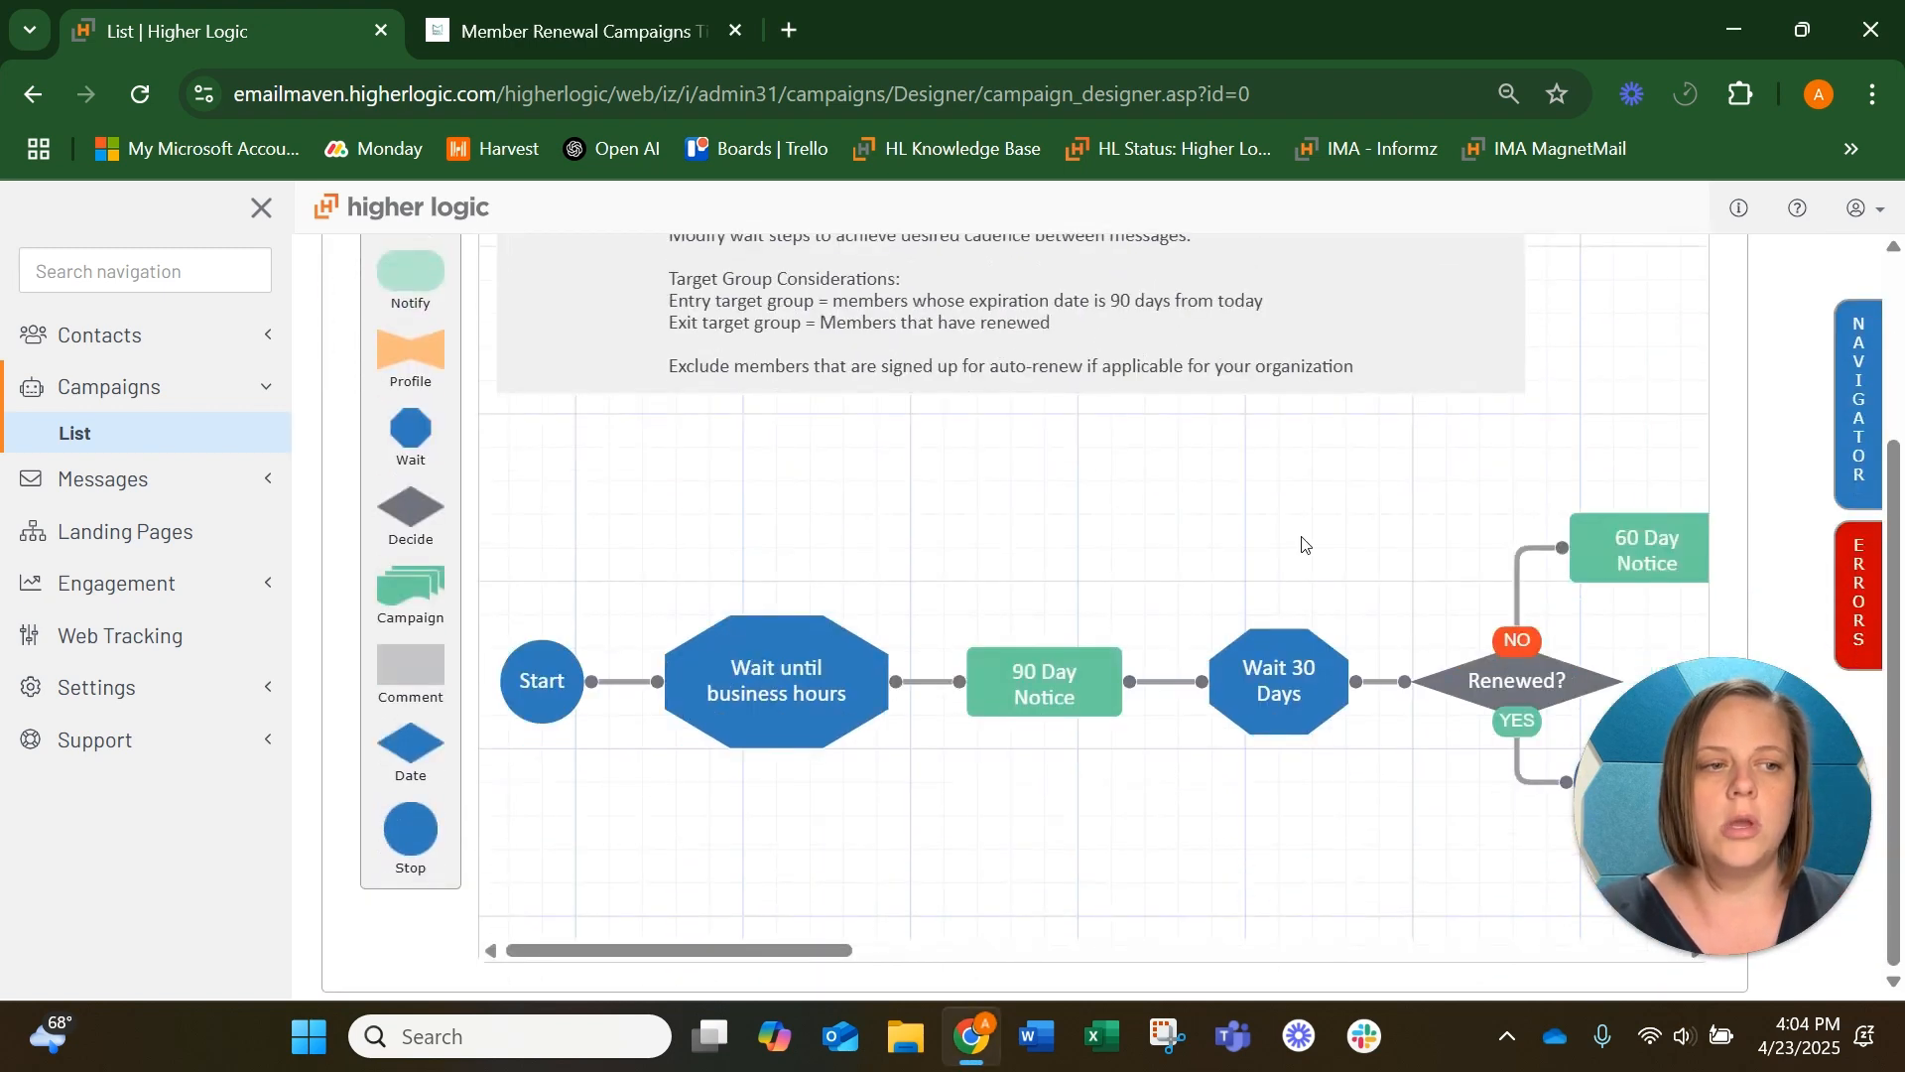
pyautogui.moveTo(1416, 519); pyautogui.dragTo(899, 498)
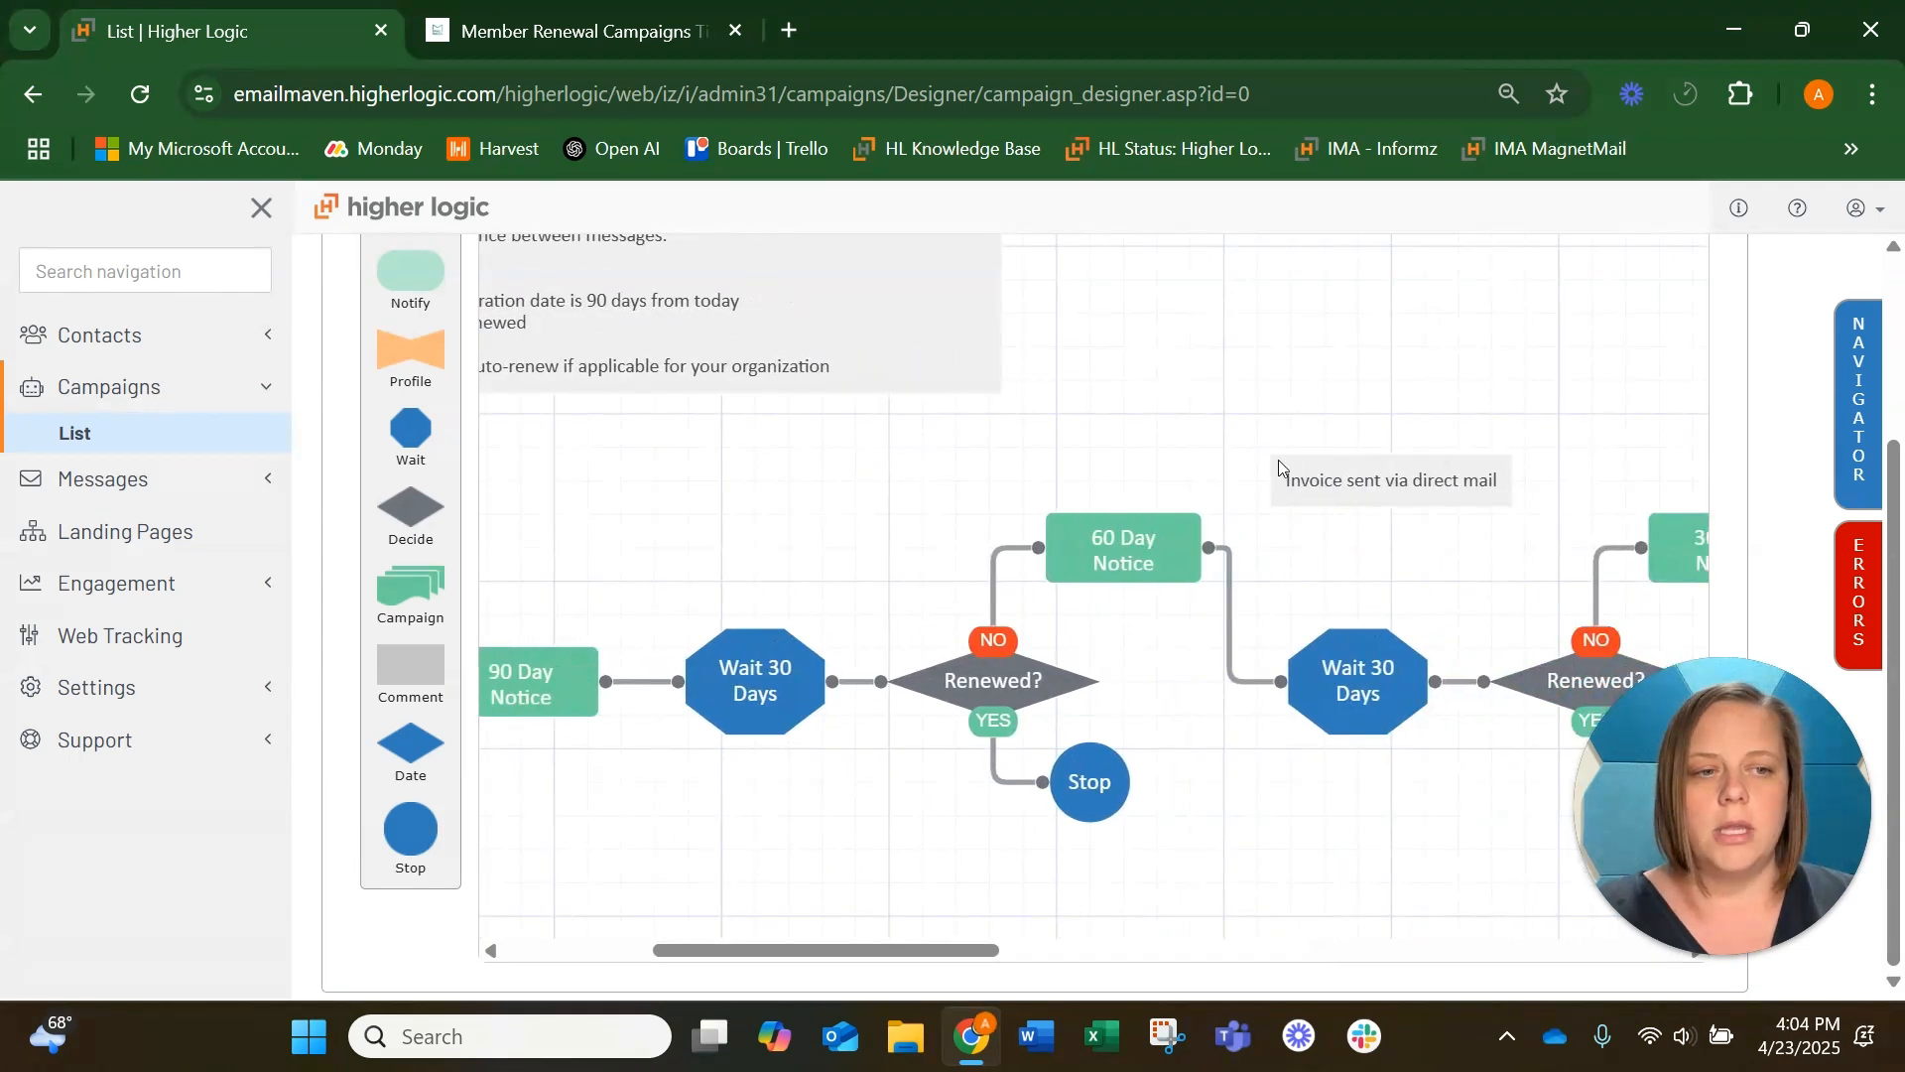
pyautogui.moveTo(1604, 453); pyautogui.dragTo(1032, 399)
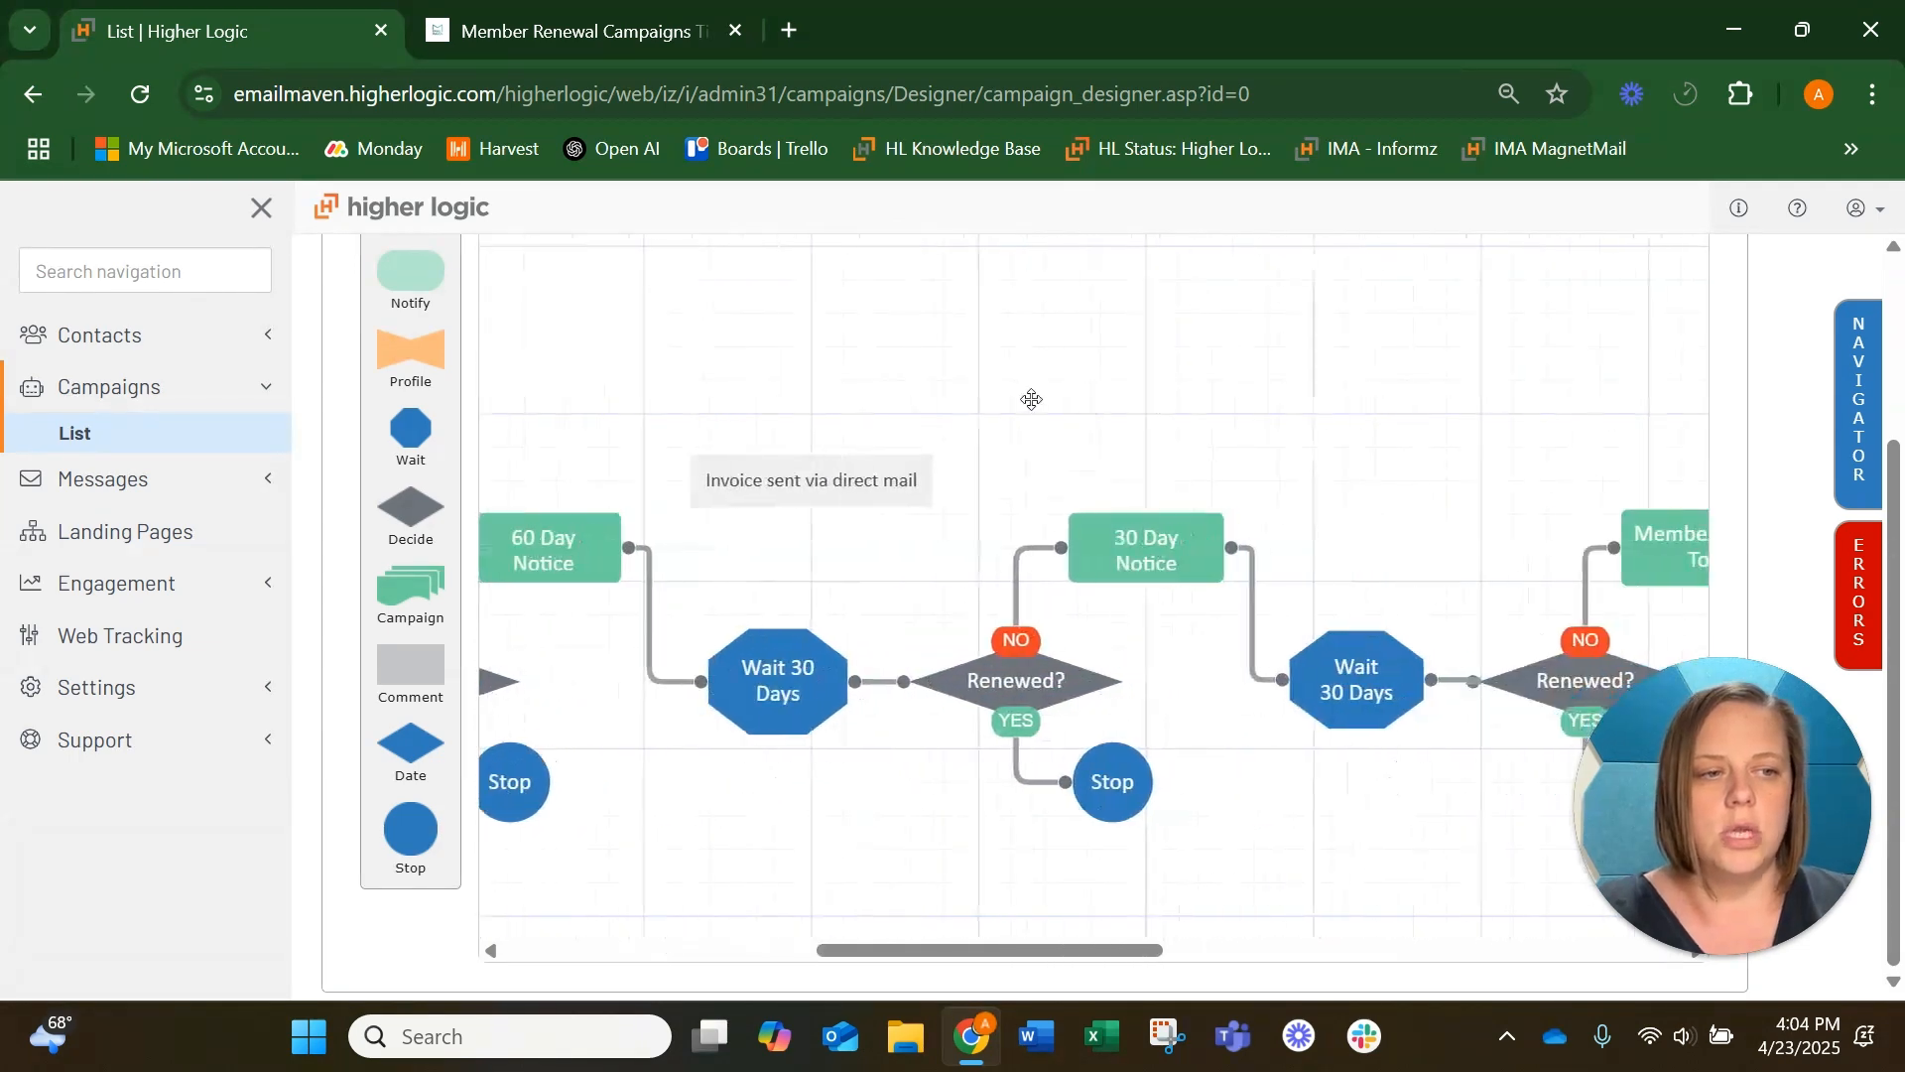
pyautogui.doubleClick(1129, 544)
pyautogui.click(1339, 399)
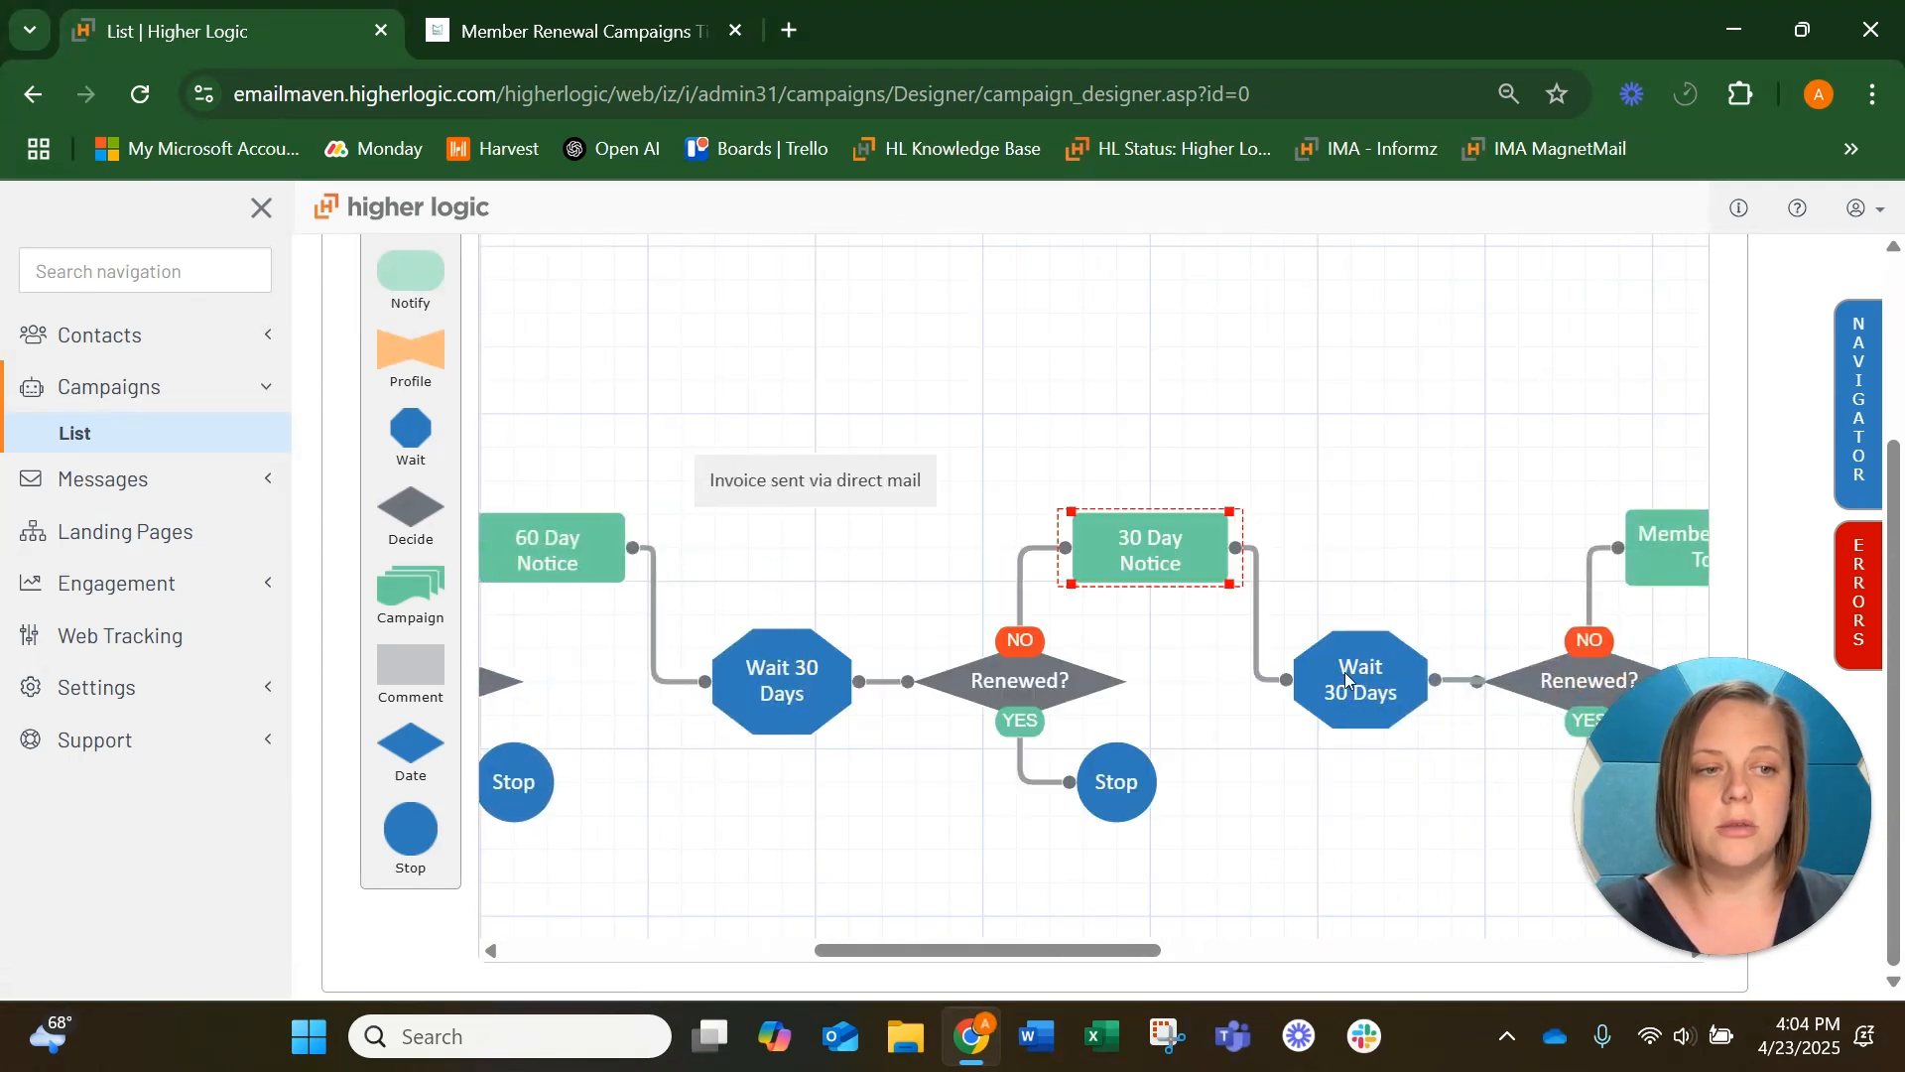
pyautogui.moveTo(1435, 532); pyautogui.dragTo(928, 493)
pyautogui.moveTo(1484, 421); pyautogui.dragTo(897, 403)
pyautogui.moveTo(1071, 396); pyautogui.dragTo(638, 357)
pyautogui.moveTo(1318, 425); pyautogui.dragTo(942, 405)
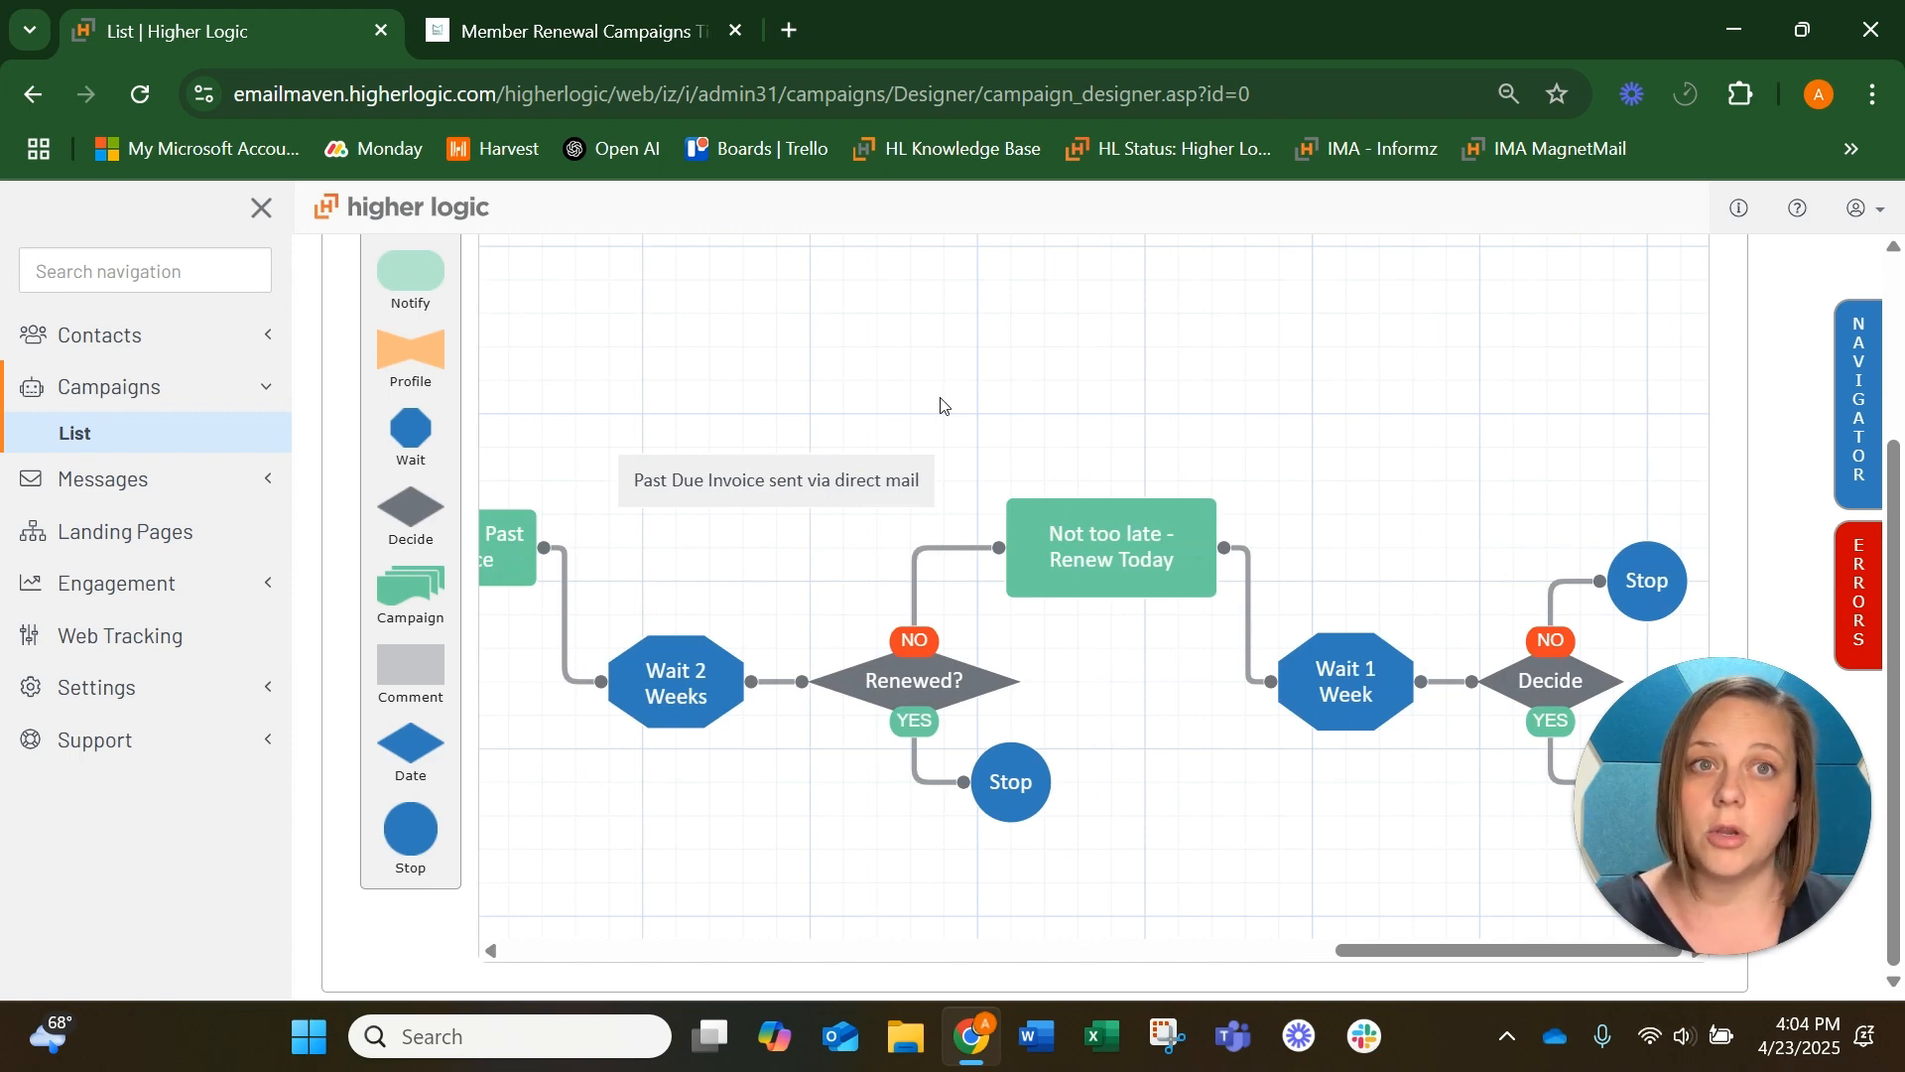
pyautogui.scroll(3, 1201, 443)
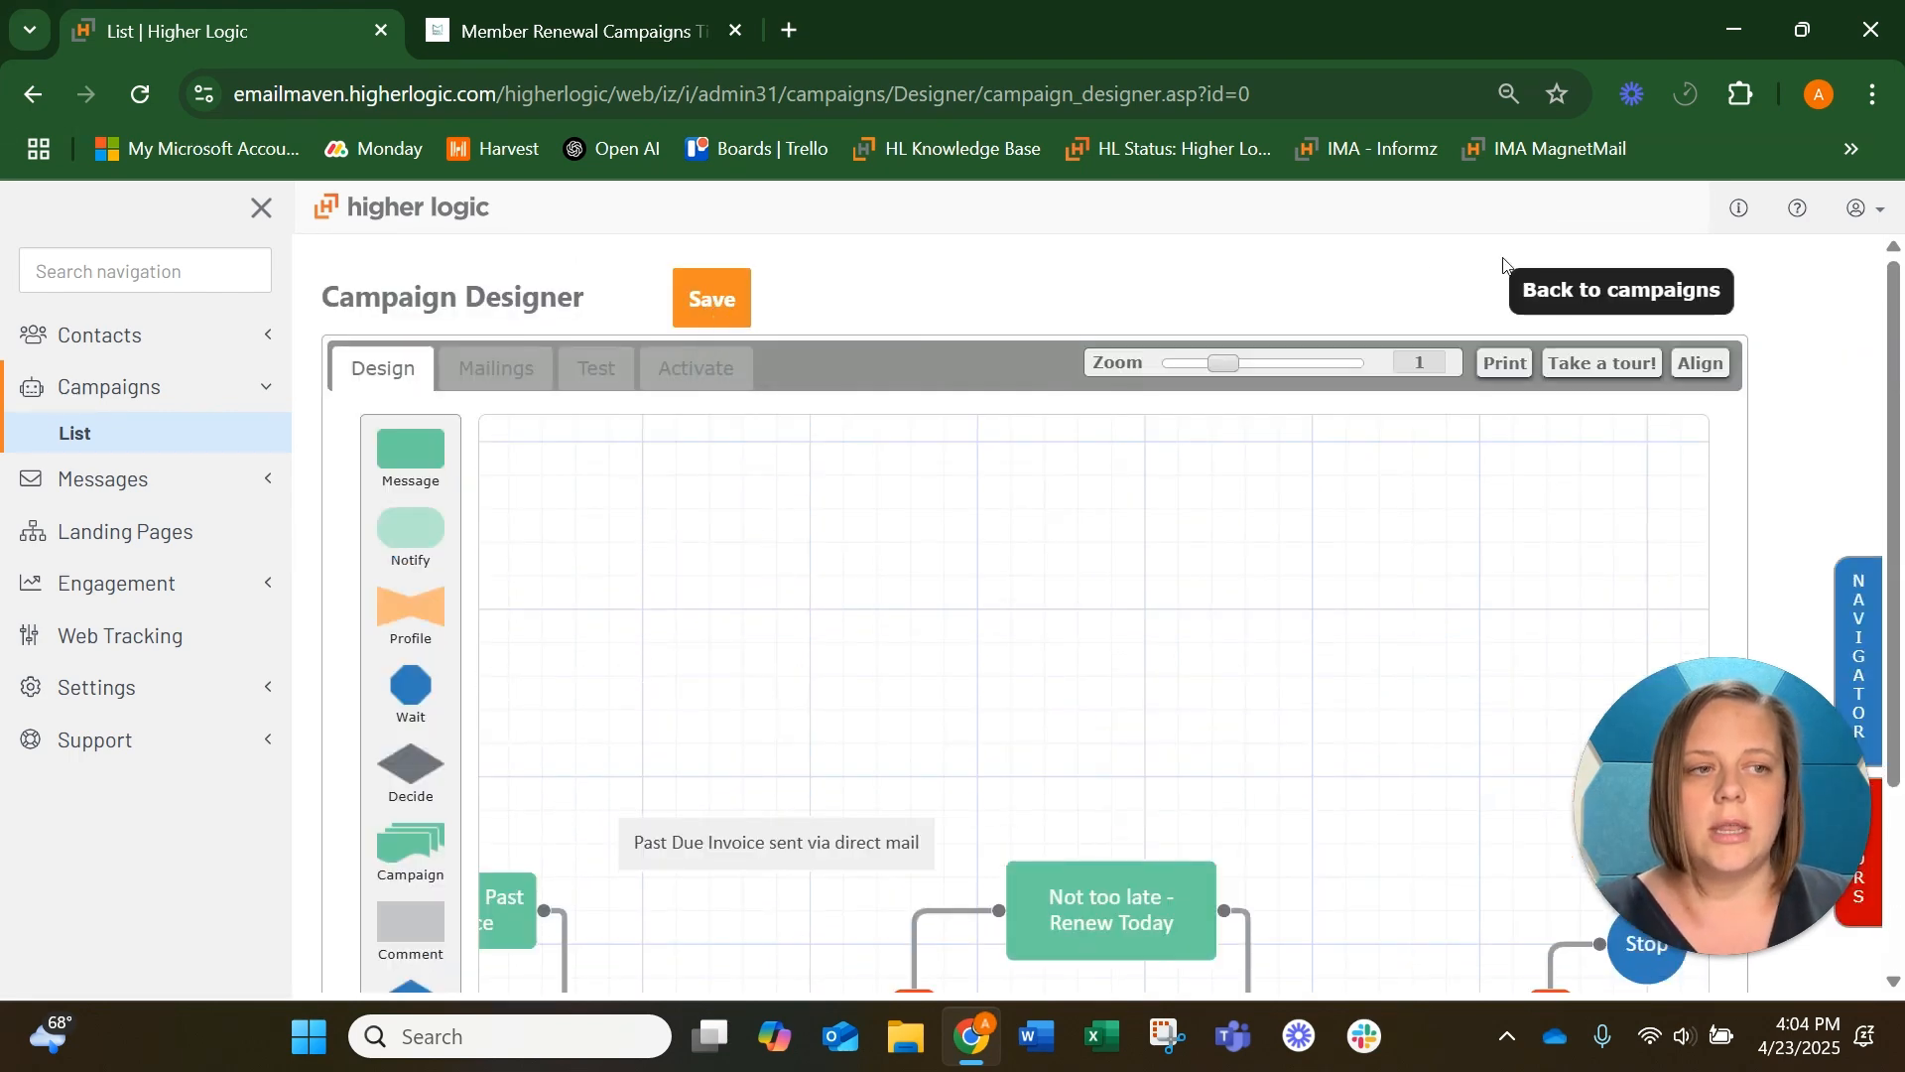
# Leave the basic renewal campaign without saving and create a new one from the Blank Campaign starter kit
pyautogui.click(1627, 286)
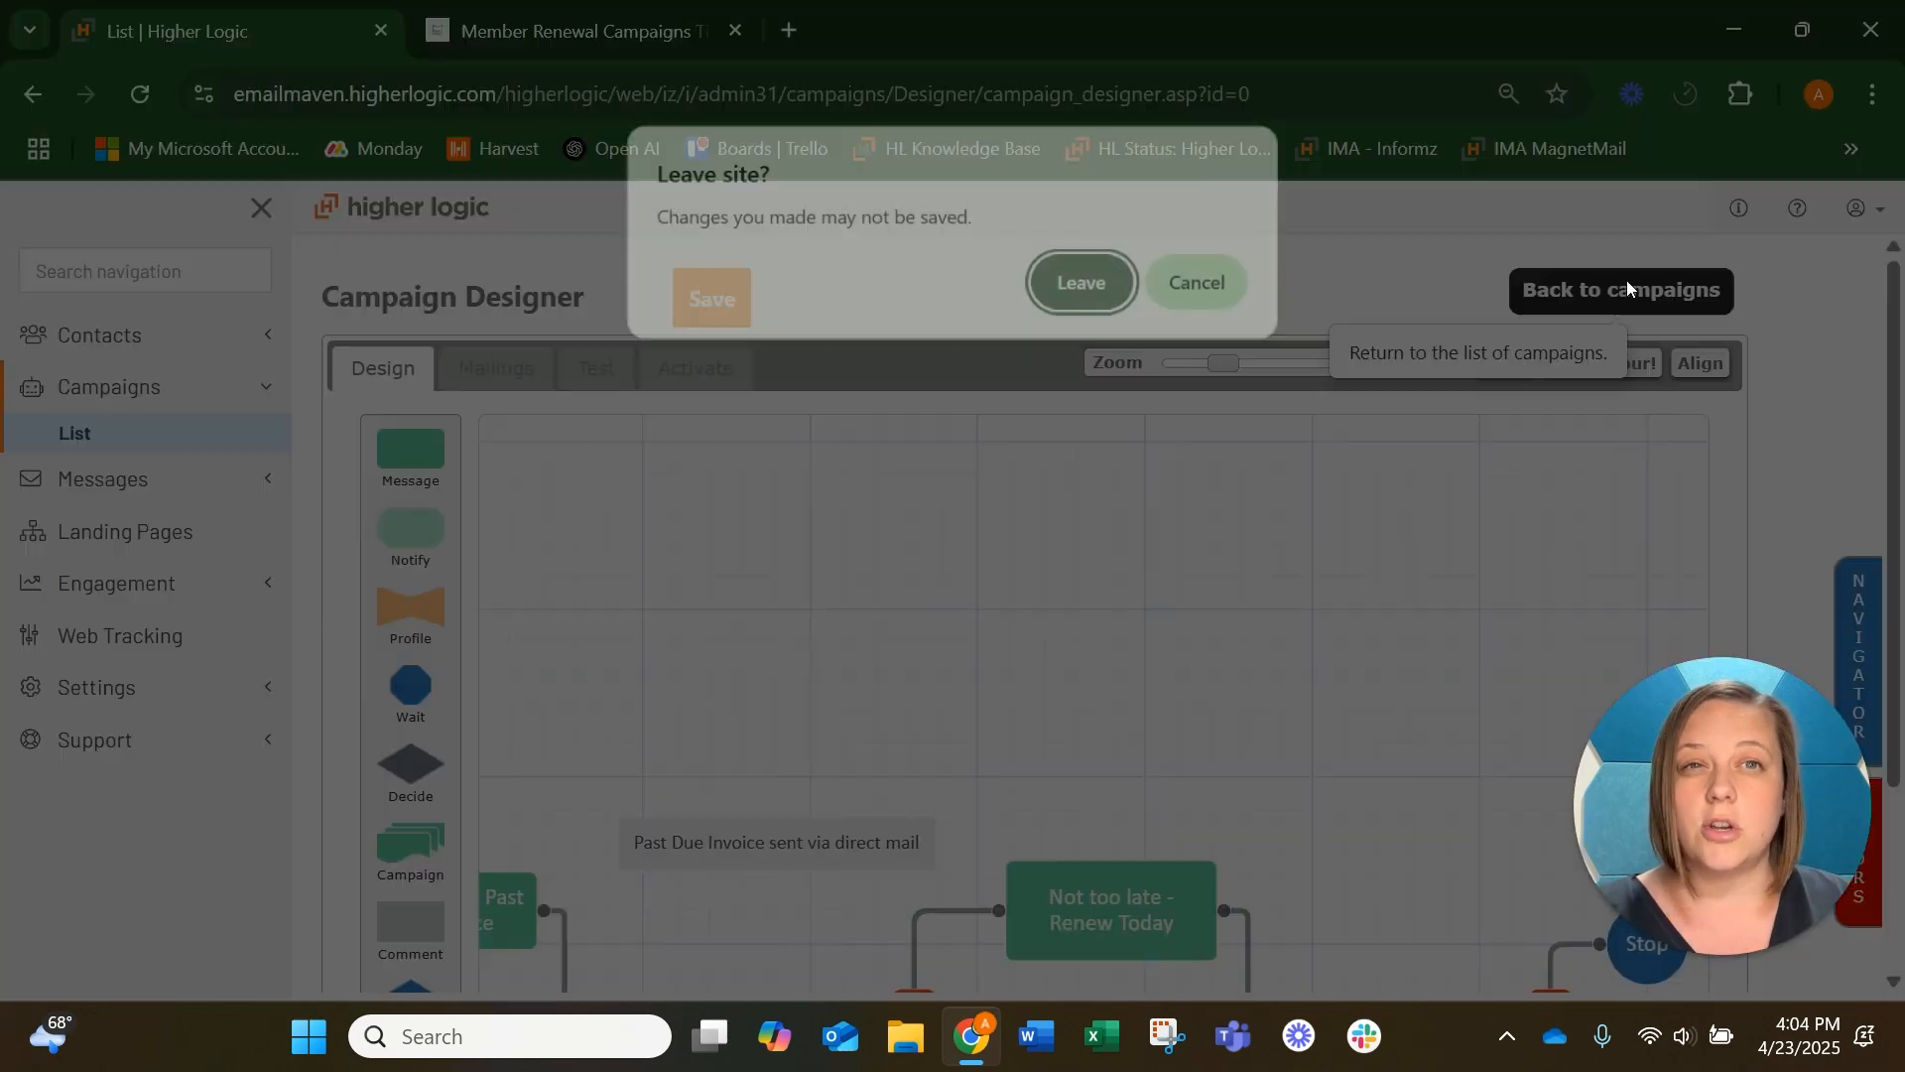
pyautogui.click(1081, 283)
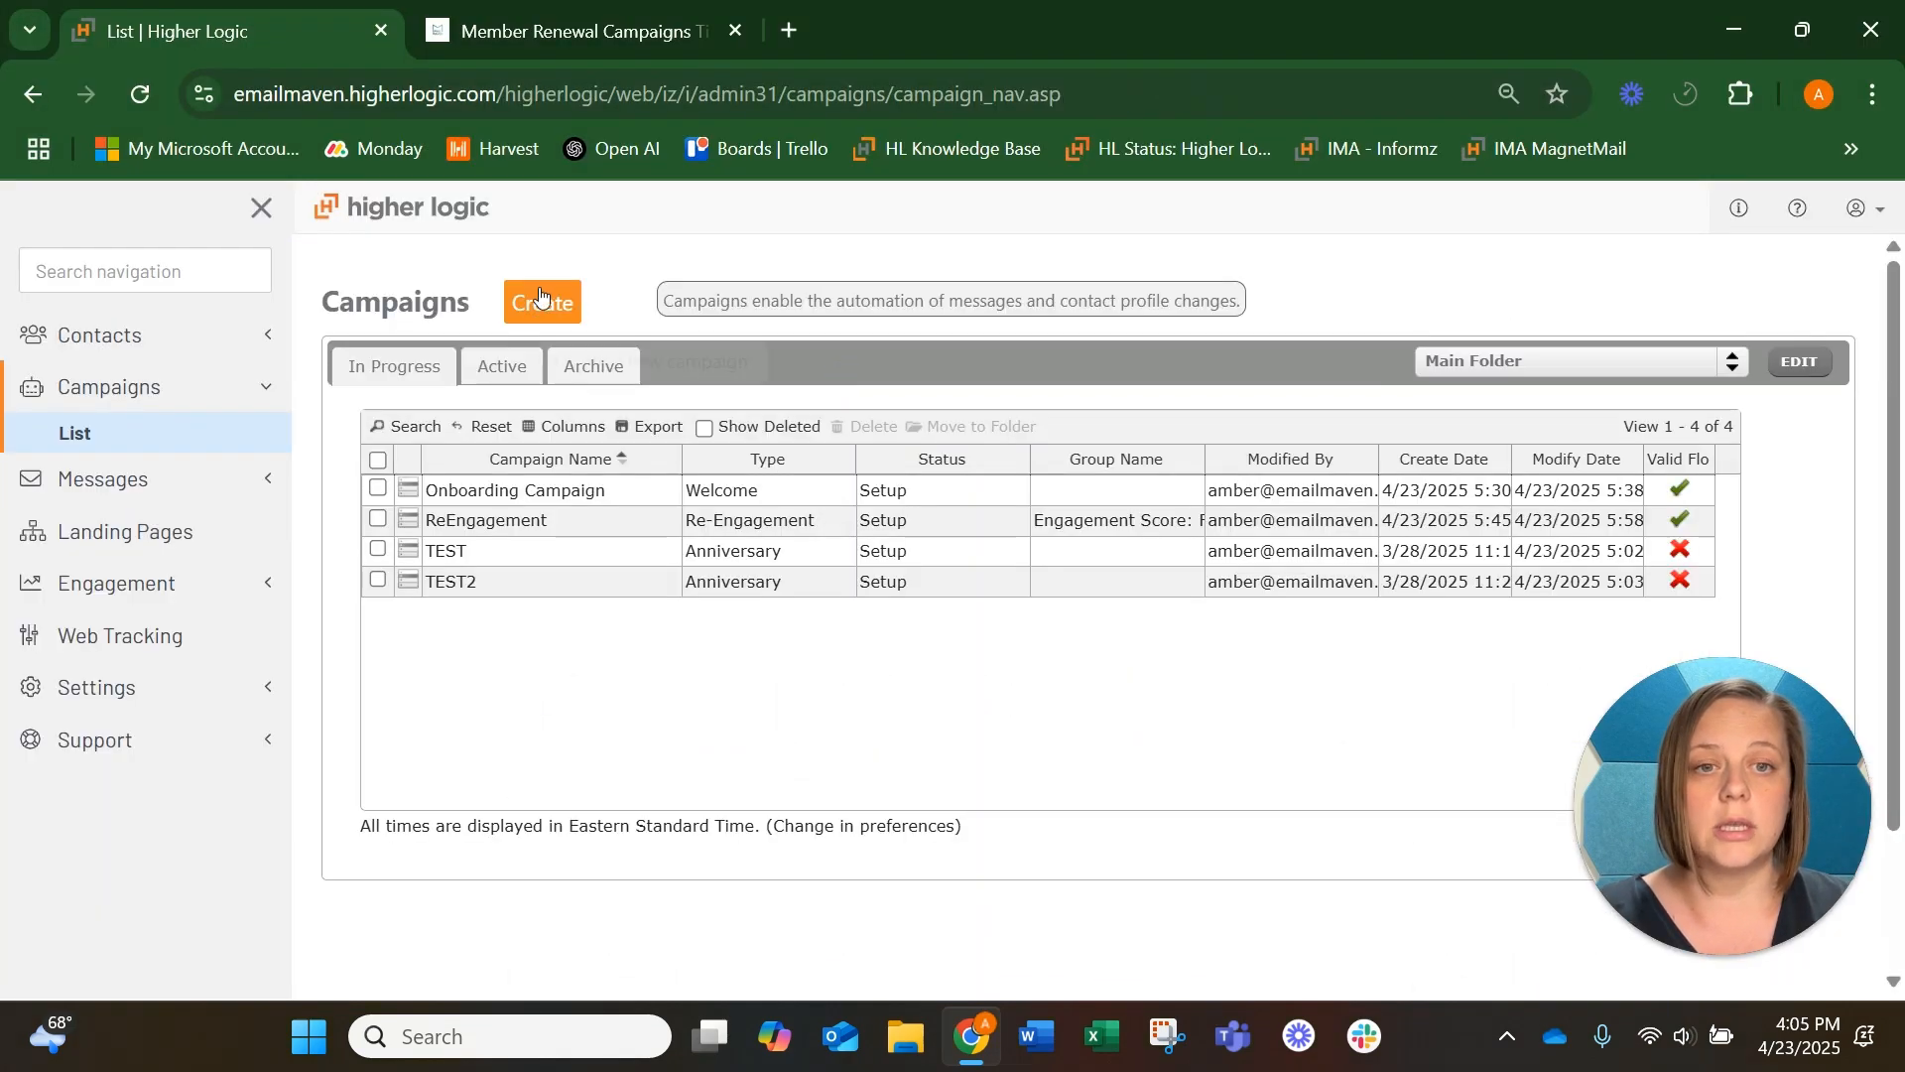
pyautogui.click(542, 302)
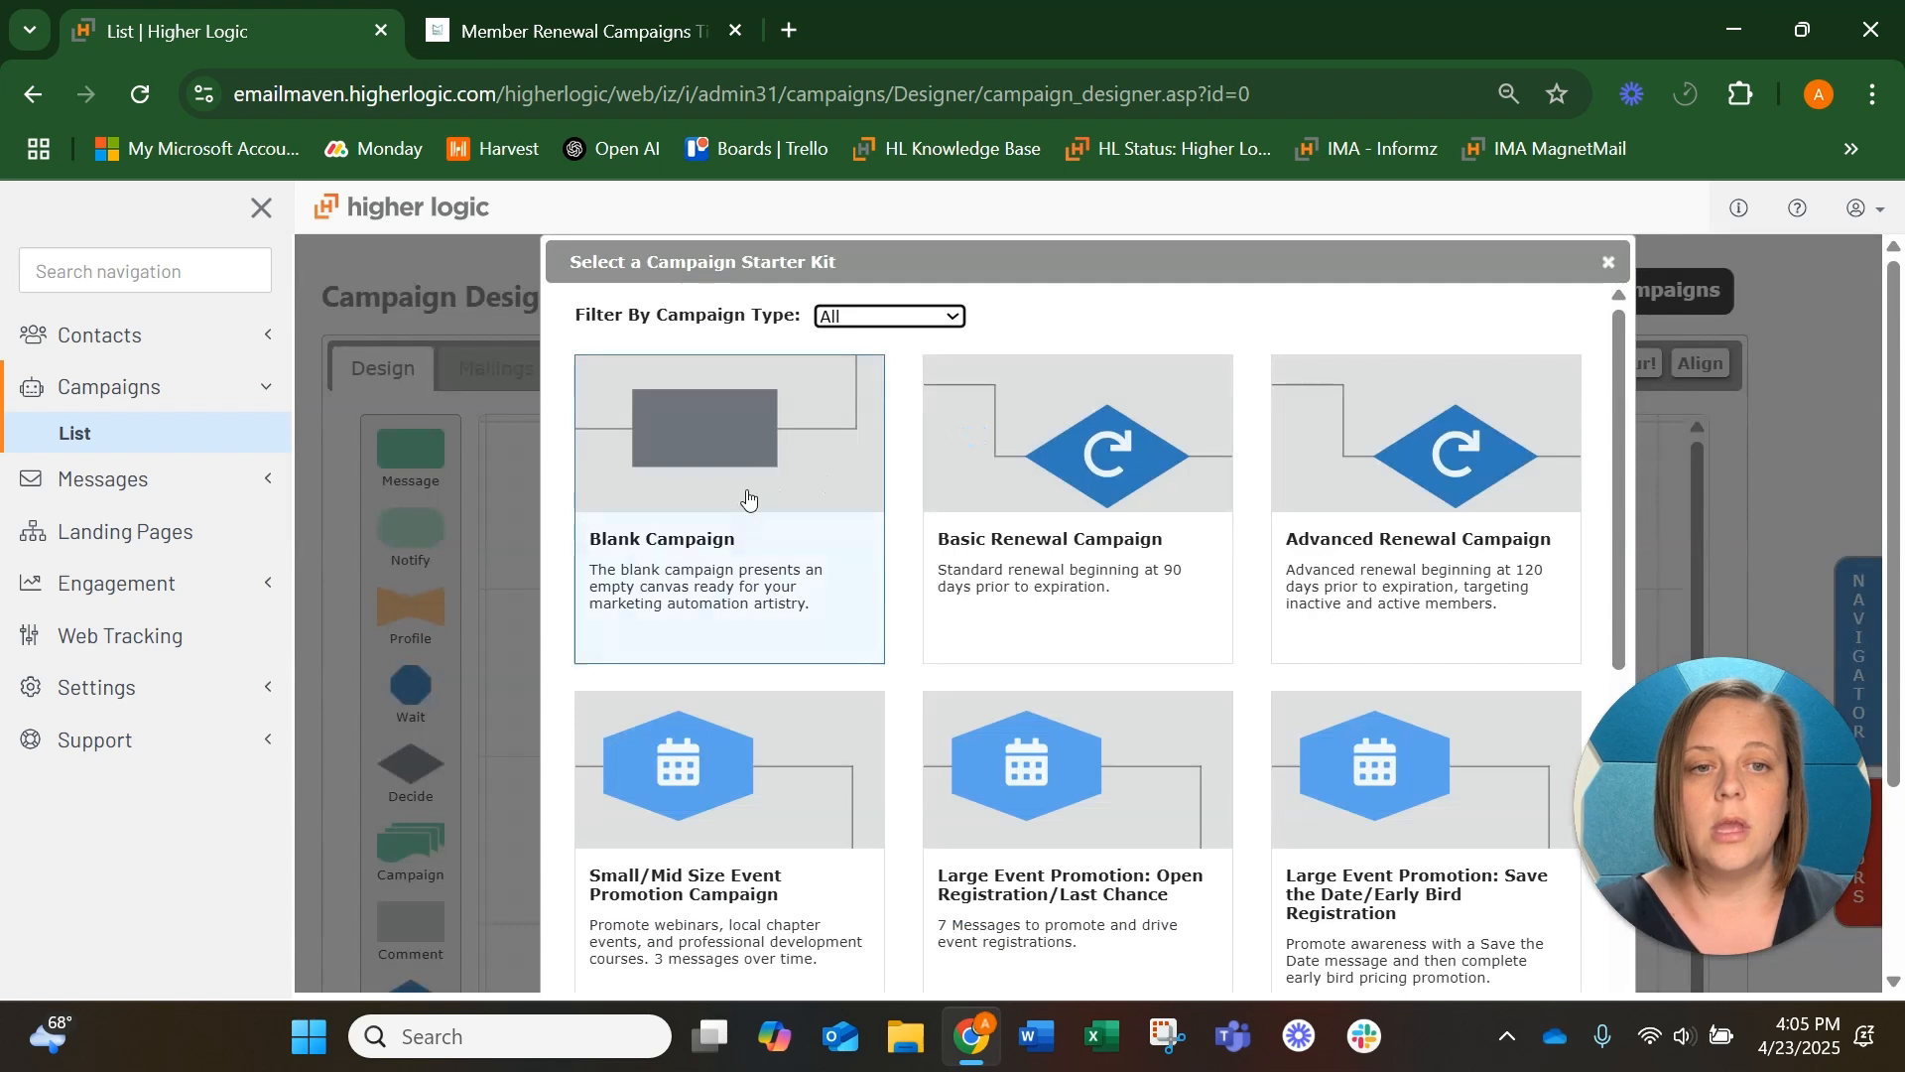
pyautogui.click(710, 548)
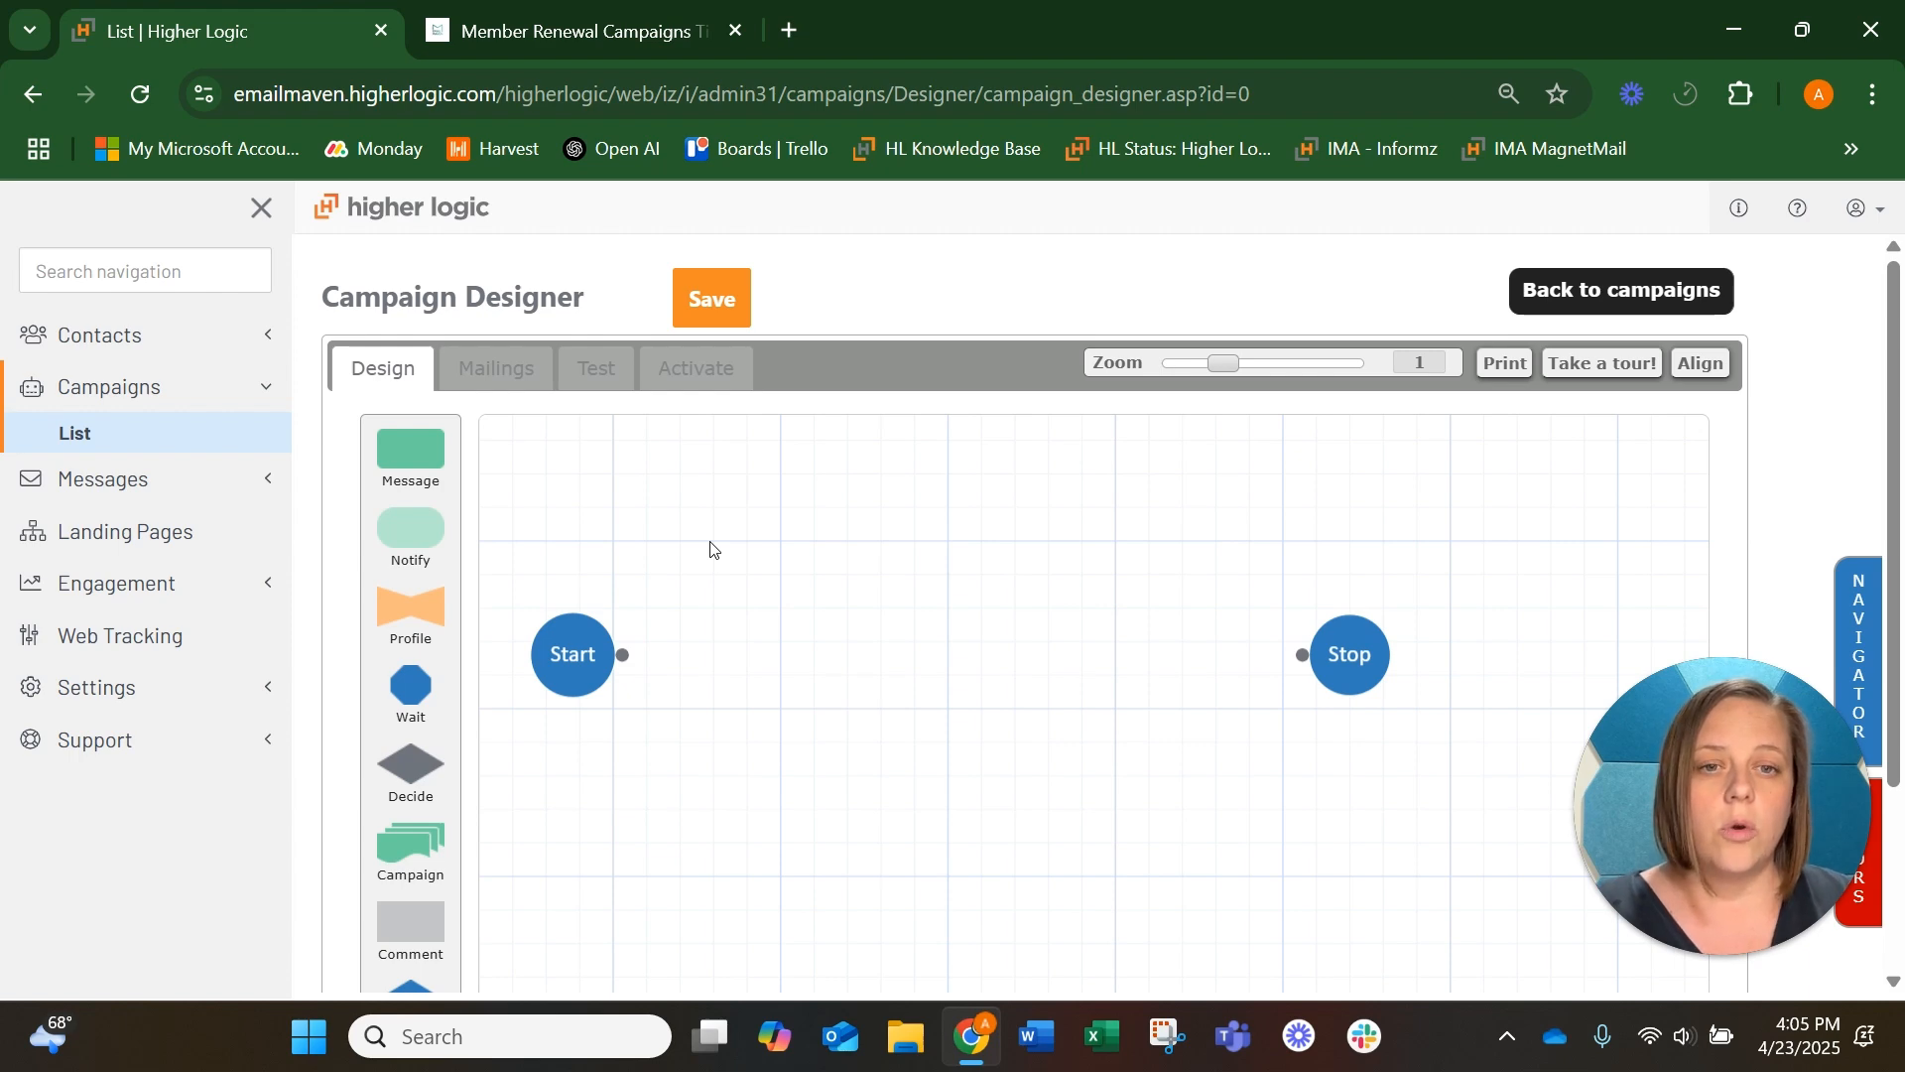
# Add a Wait step to the canvas beside the Start step
pyautogui.scroll(-1, 901, 310)
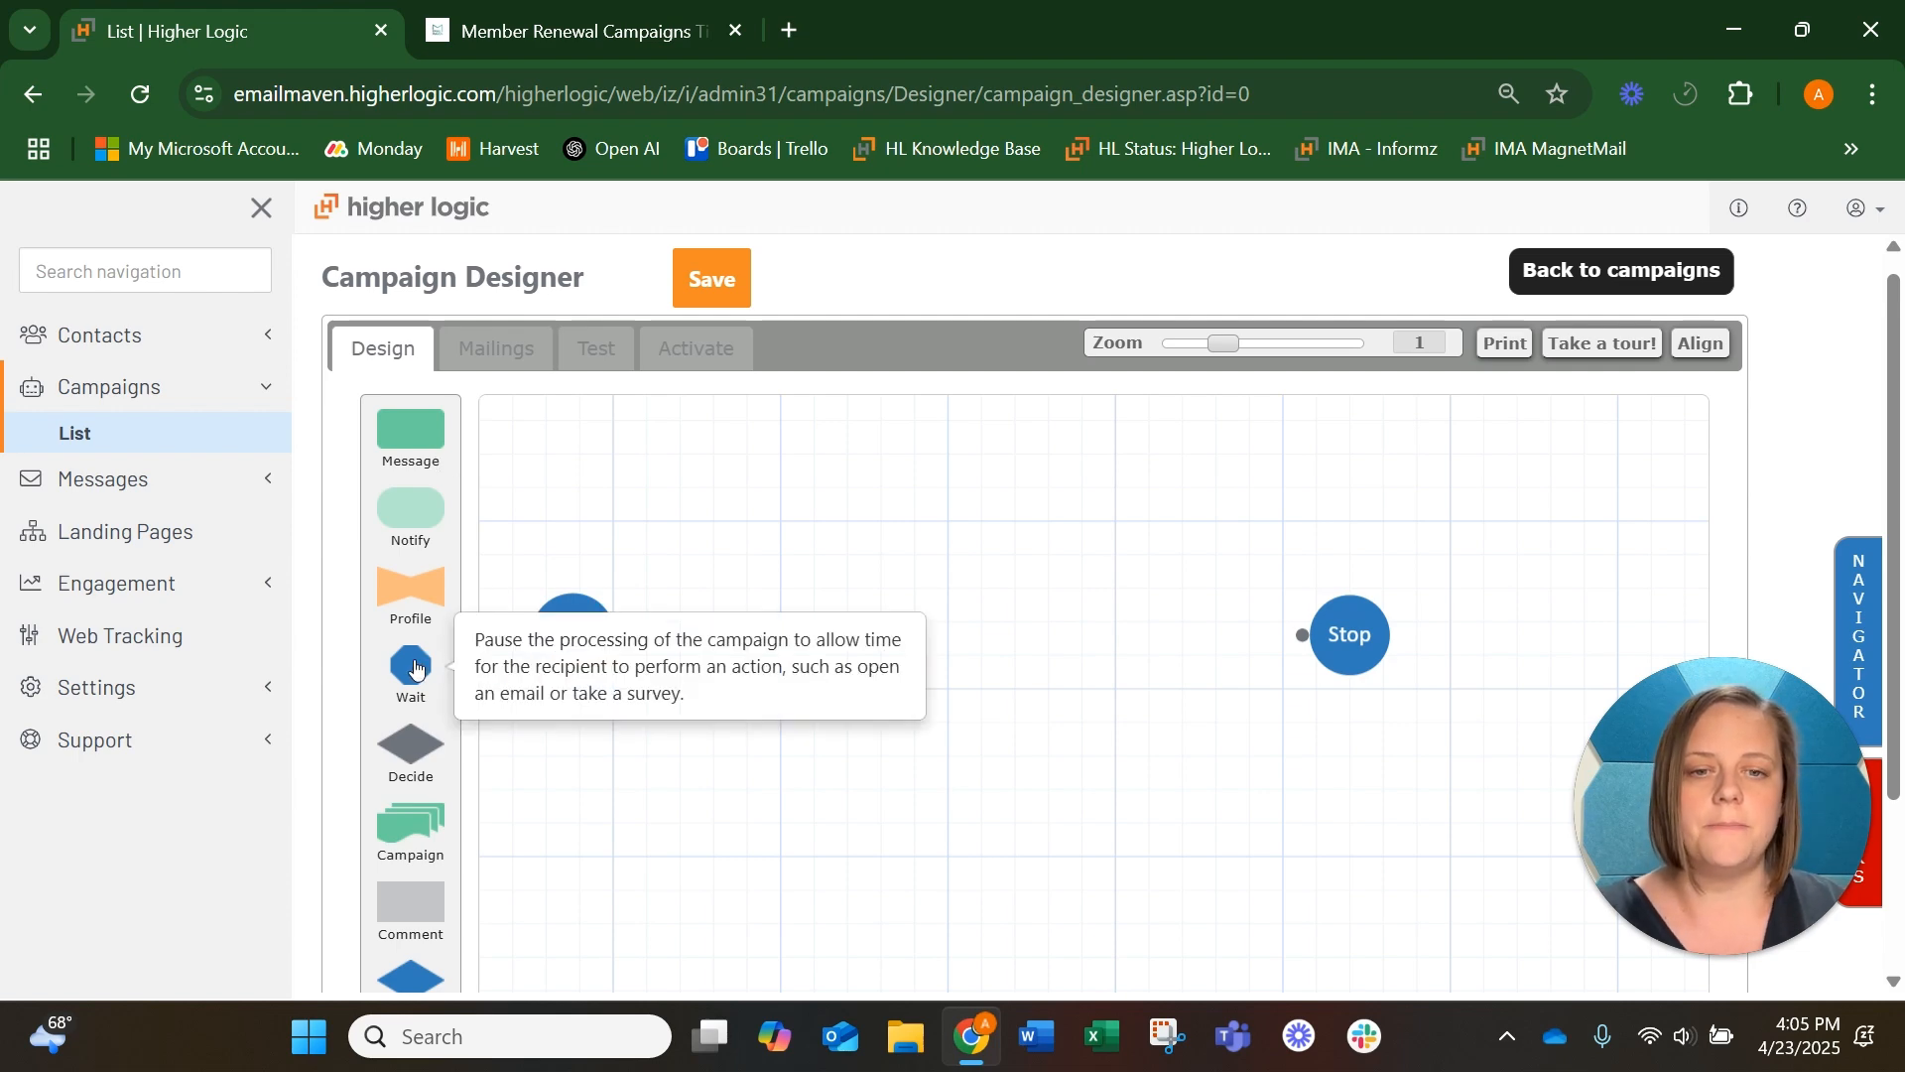
pyautogui.moveTo(411, 665); pyautogui.dragTo(740, 629)
pyautogui.moveTo(711, 450); pyautogui.dragTo(723, 683)
# Name the wait step "Wait 1 day", with a fixed wait of 1 day that continues on any day
pyautogui.doubleClick(723, 683)
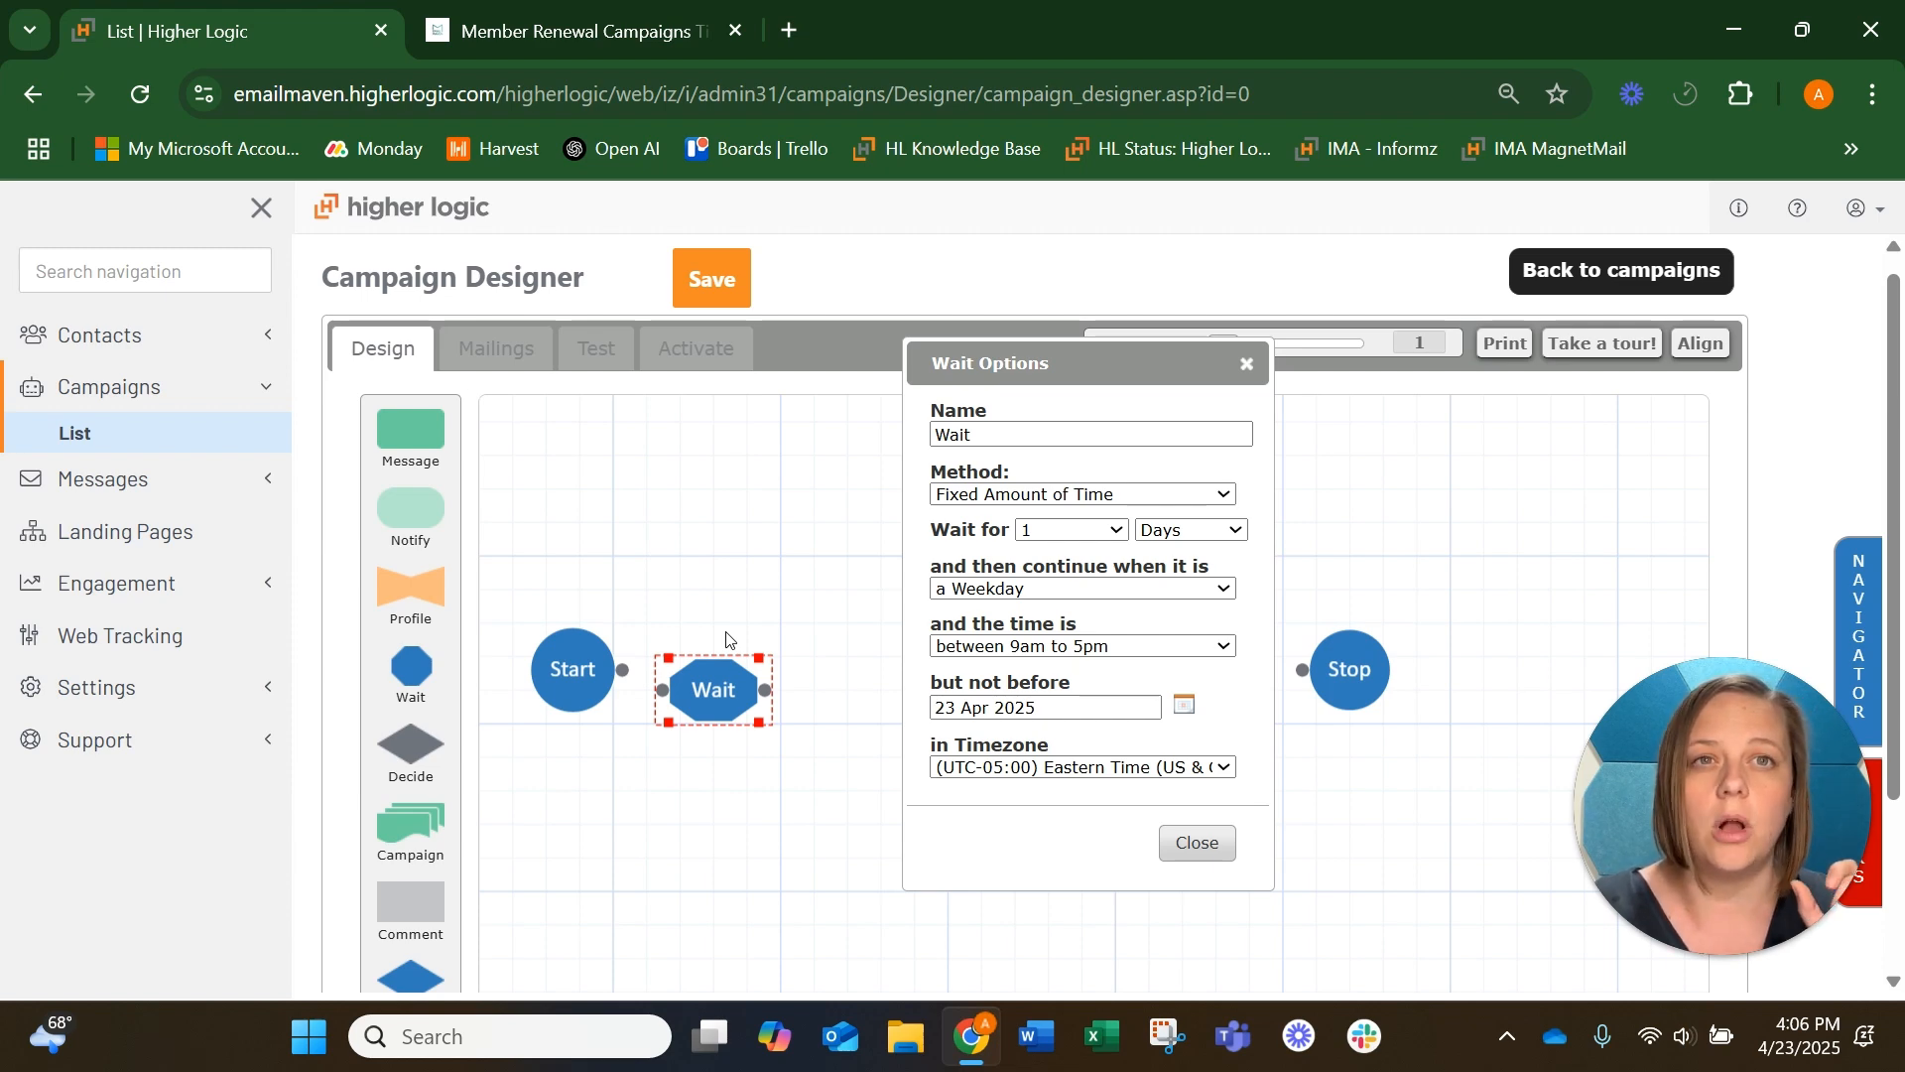
pyautogui.click(1092, 530)
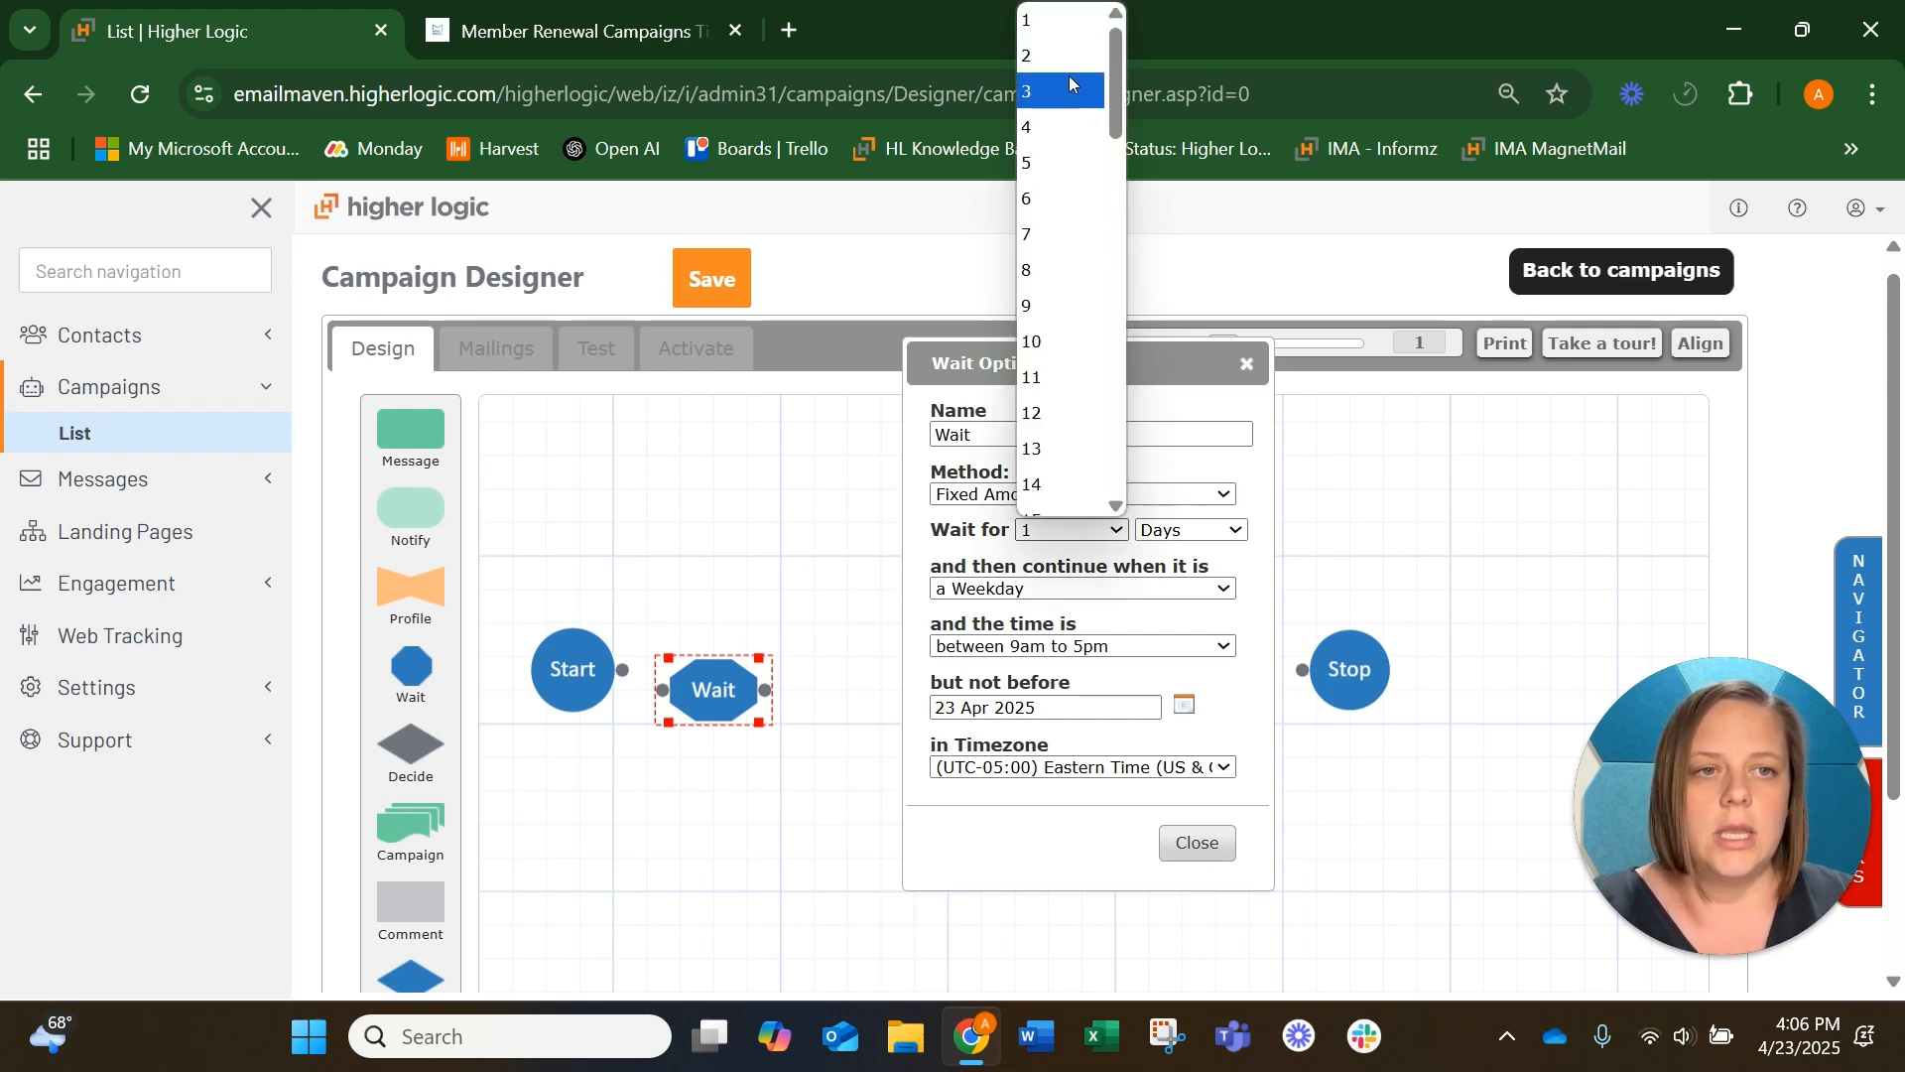
pyautogui.click(1063, 17)
pyautogui.click(1110, 435)
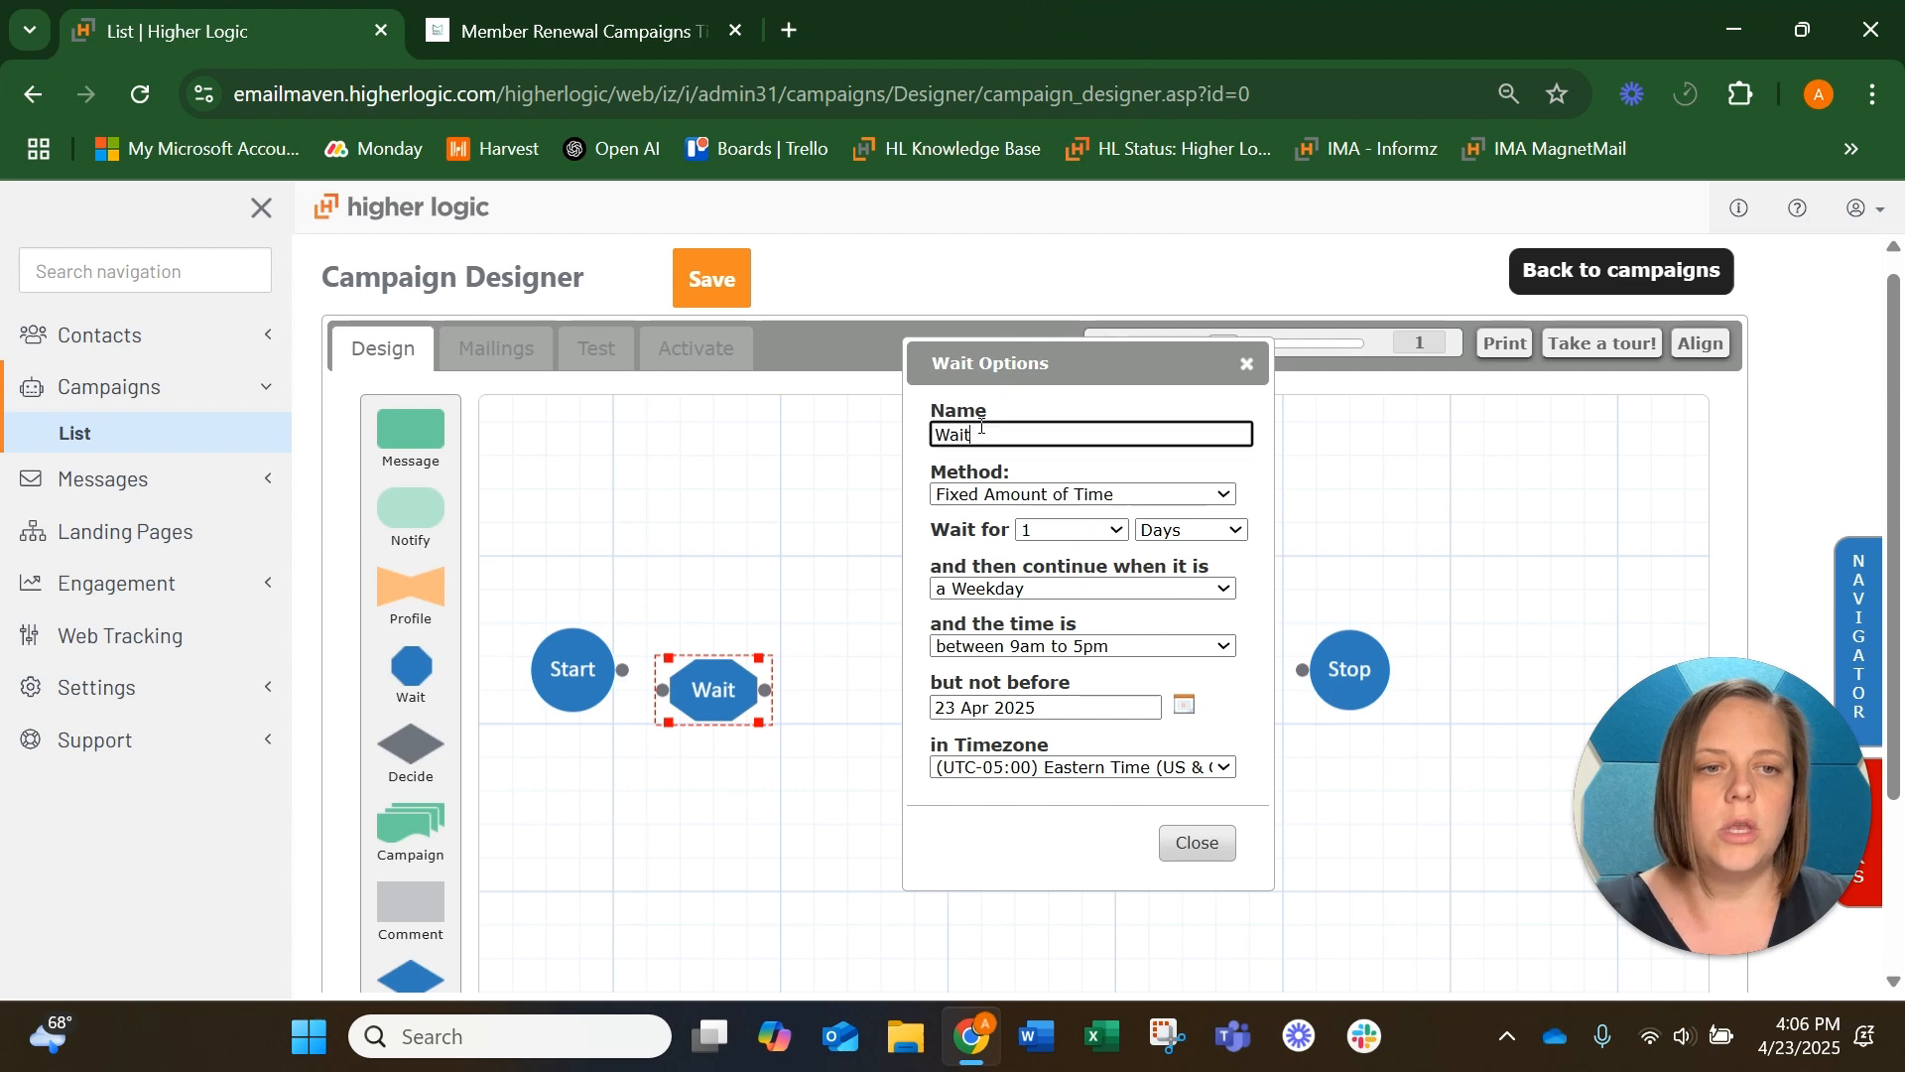
pyautogui.click(1141, 602)
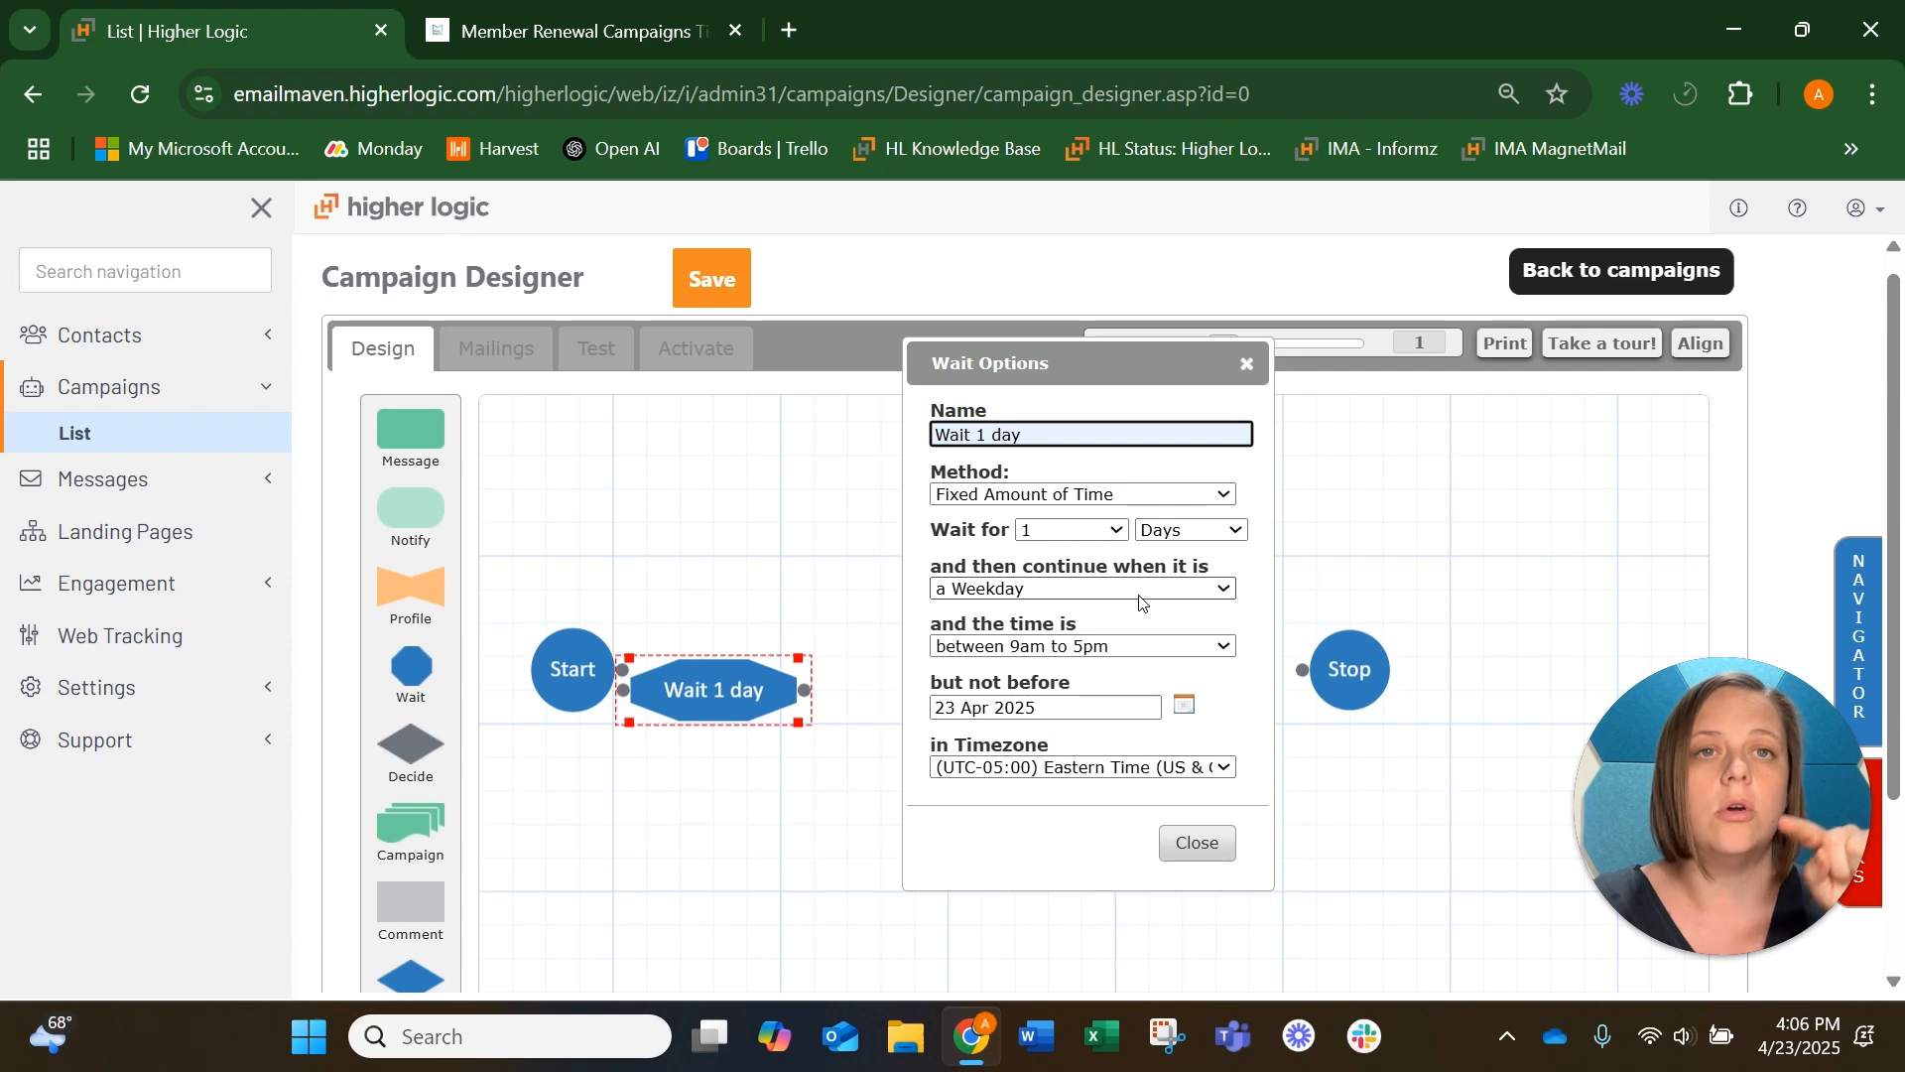
pyautogui.click(1140, 593)
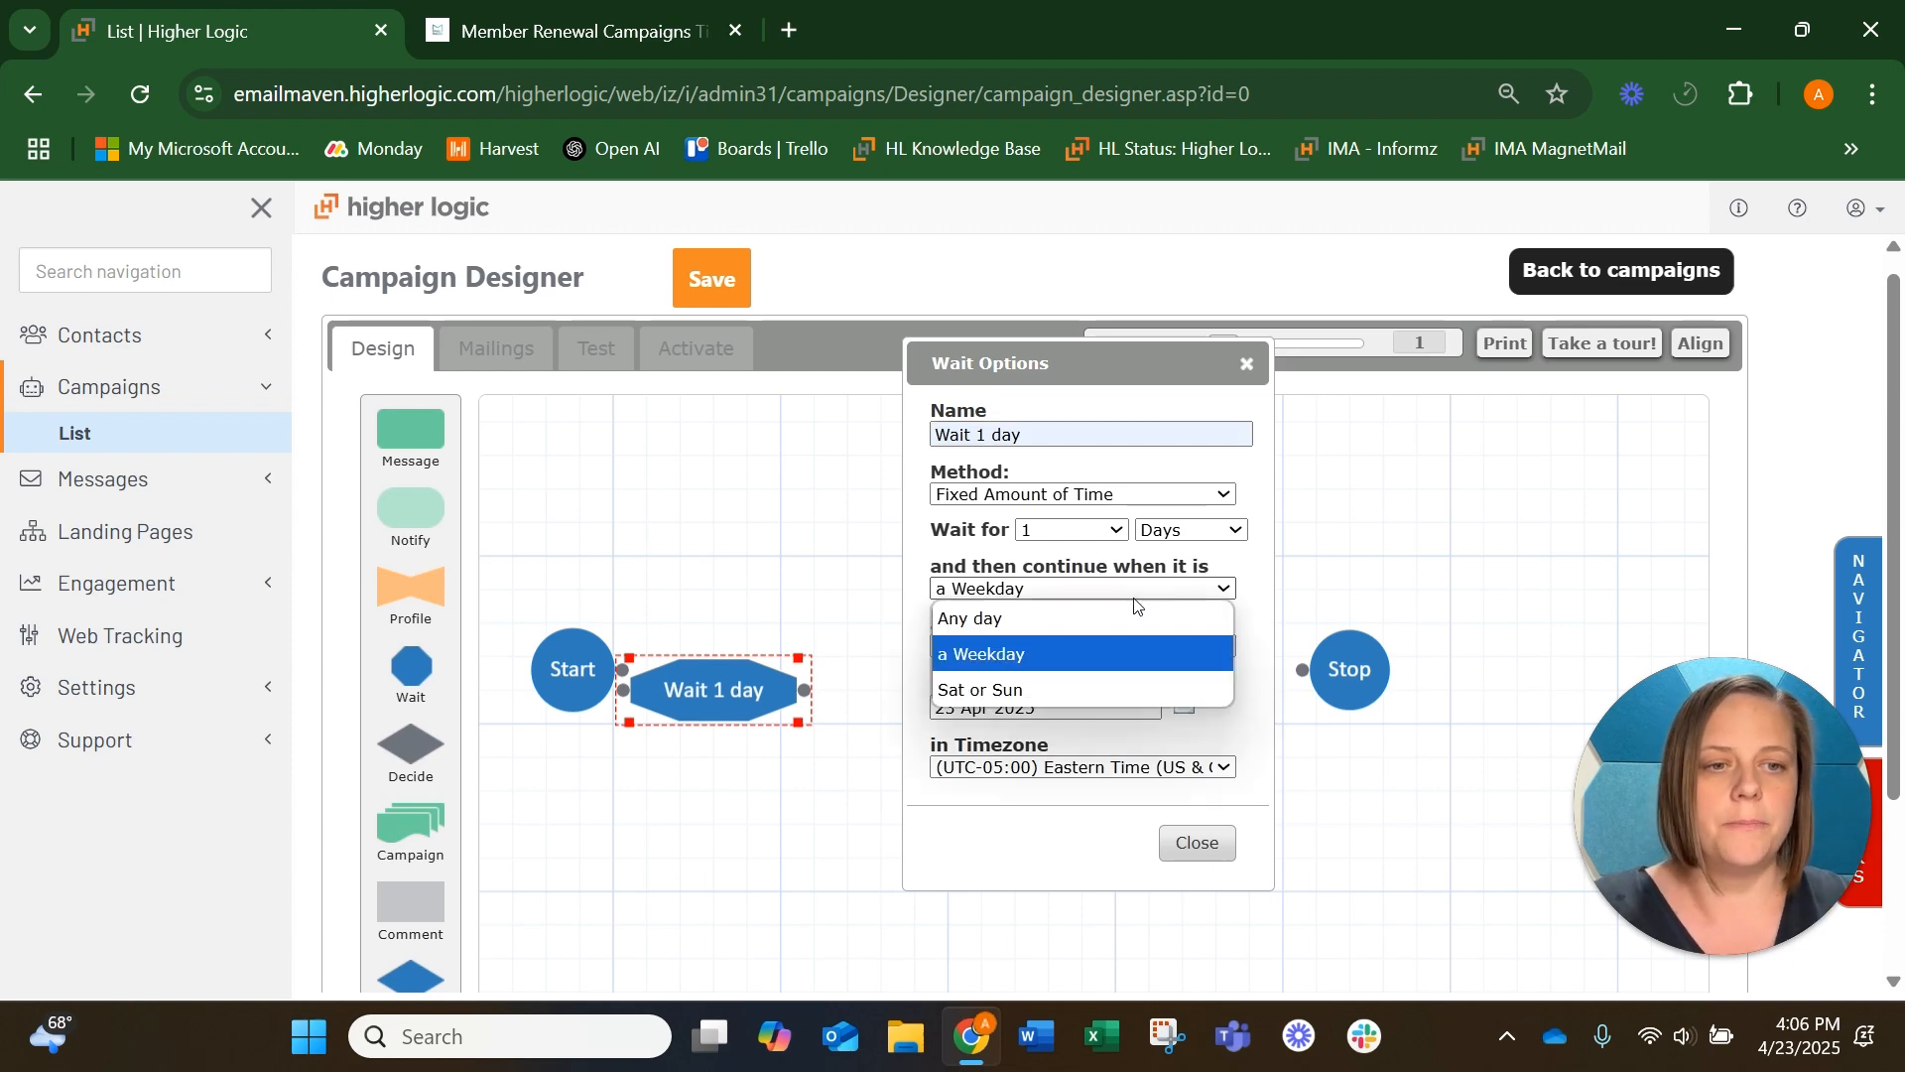
pyautogui.click(1080, 610)
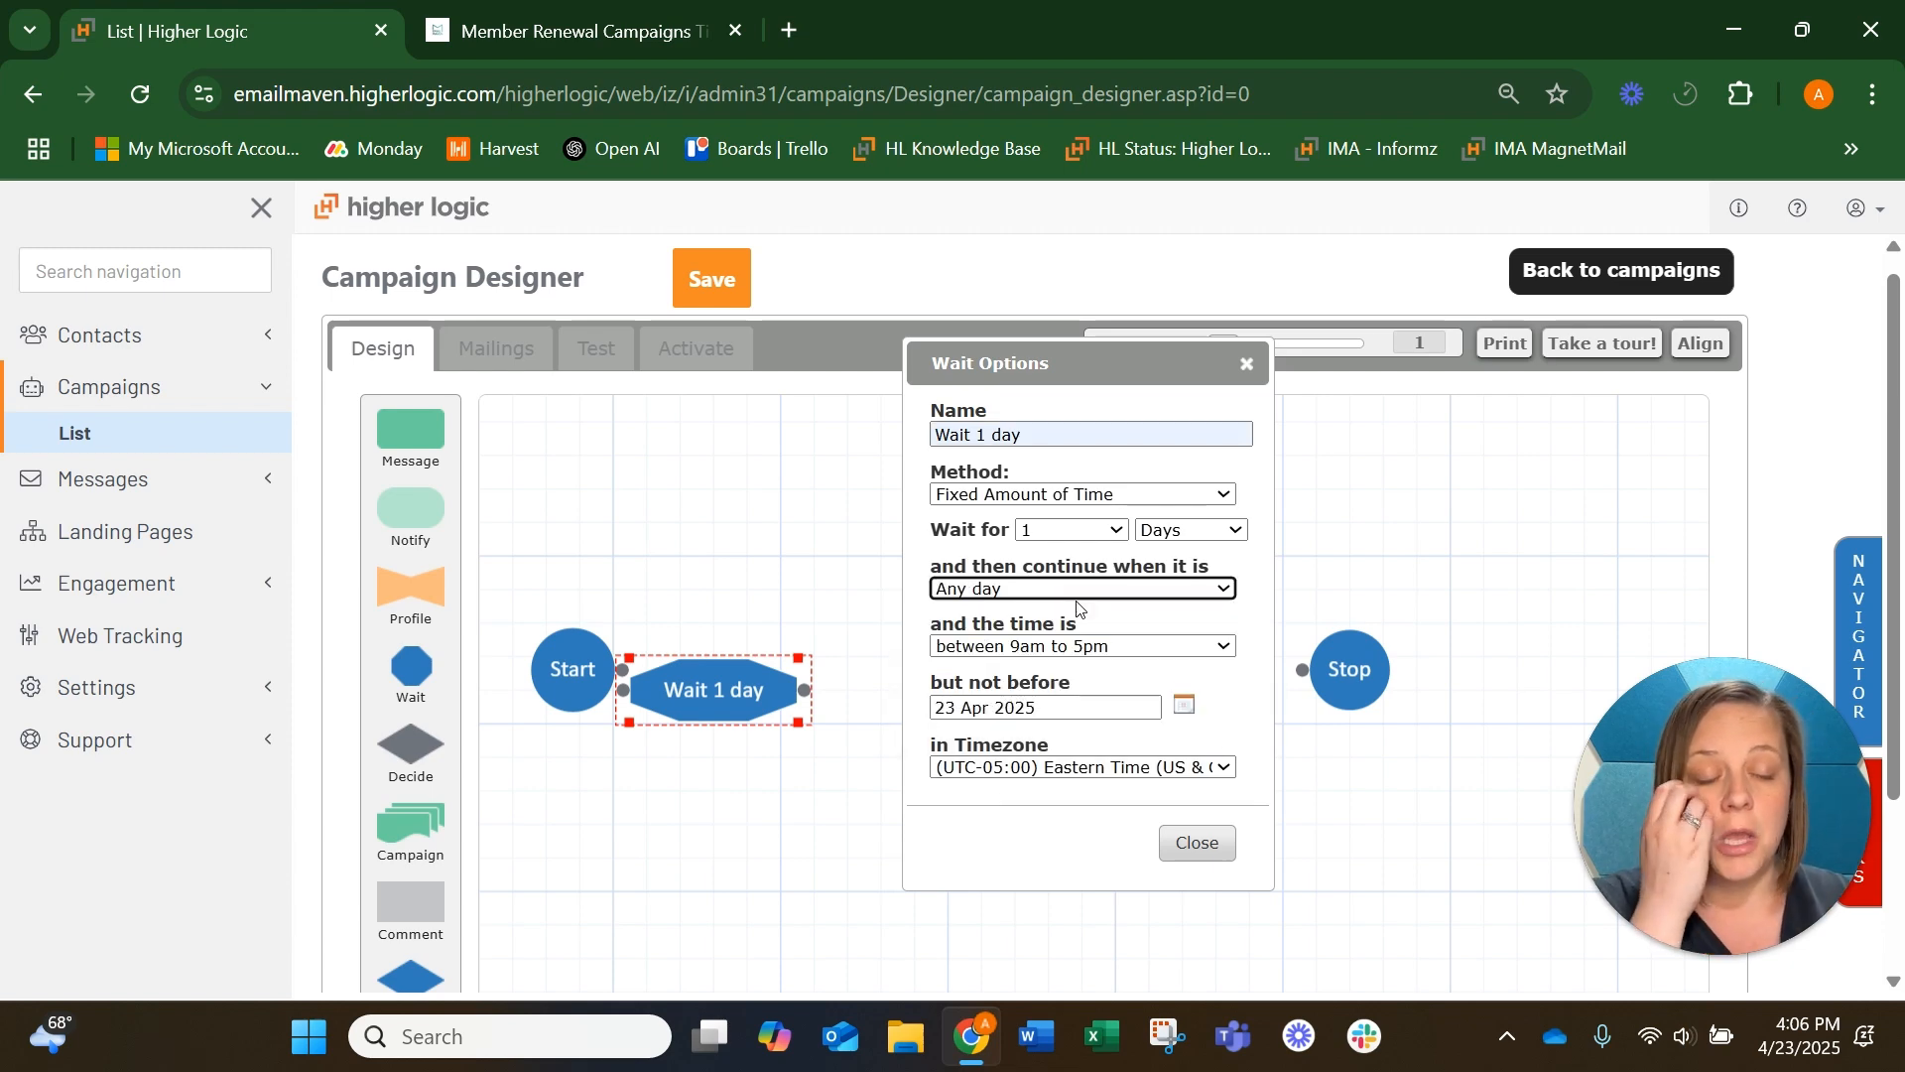
pyautogui.click(1195, 844)
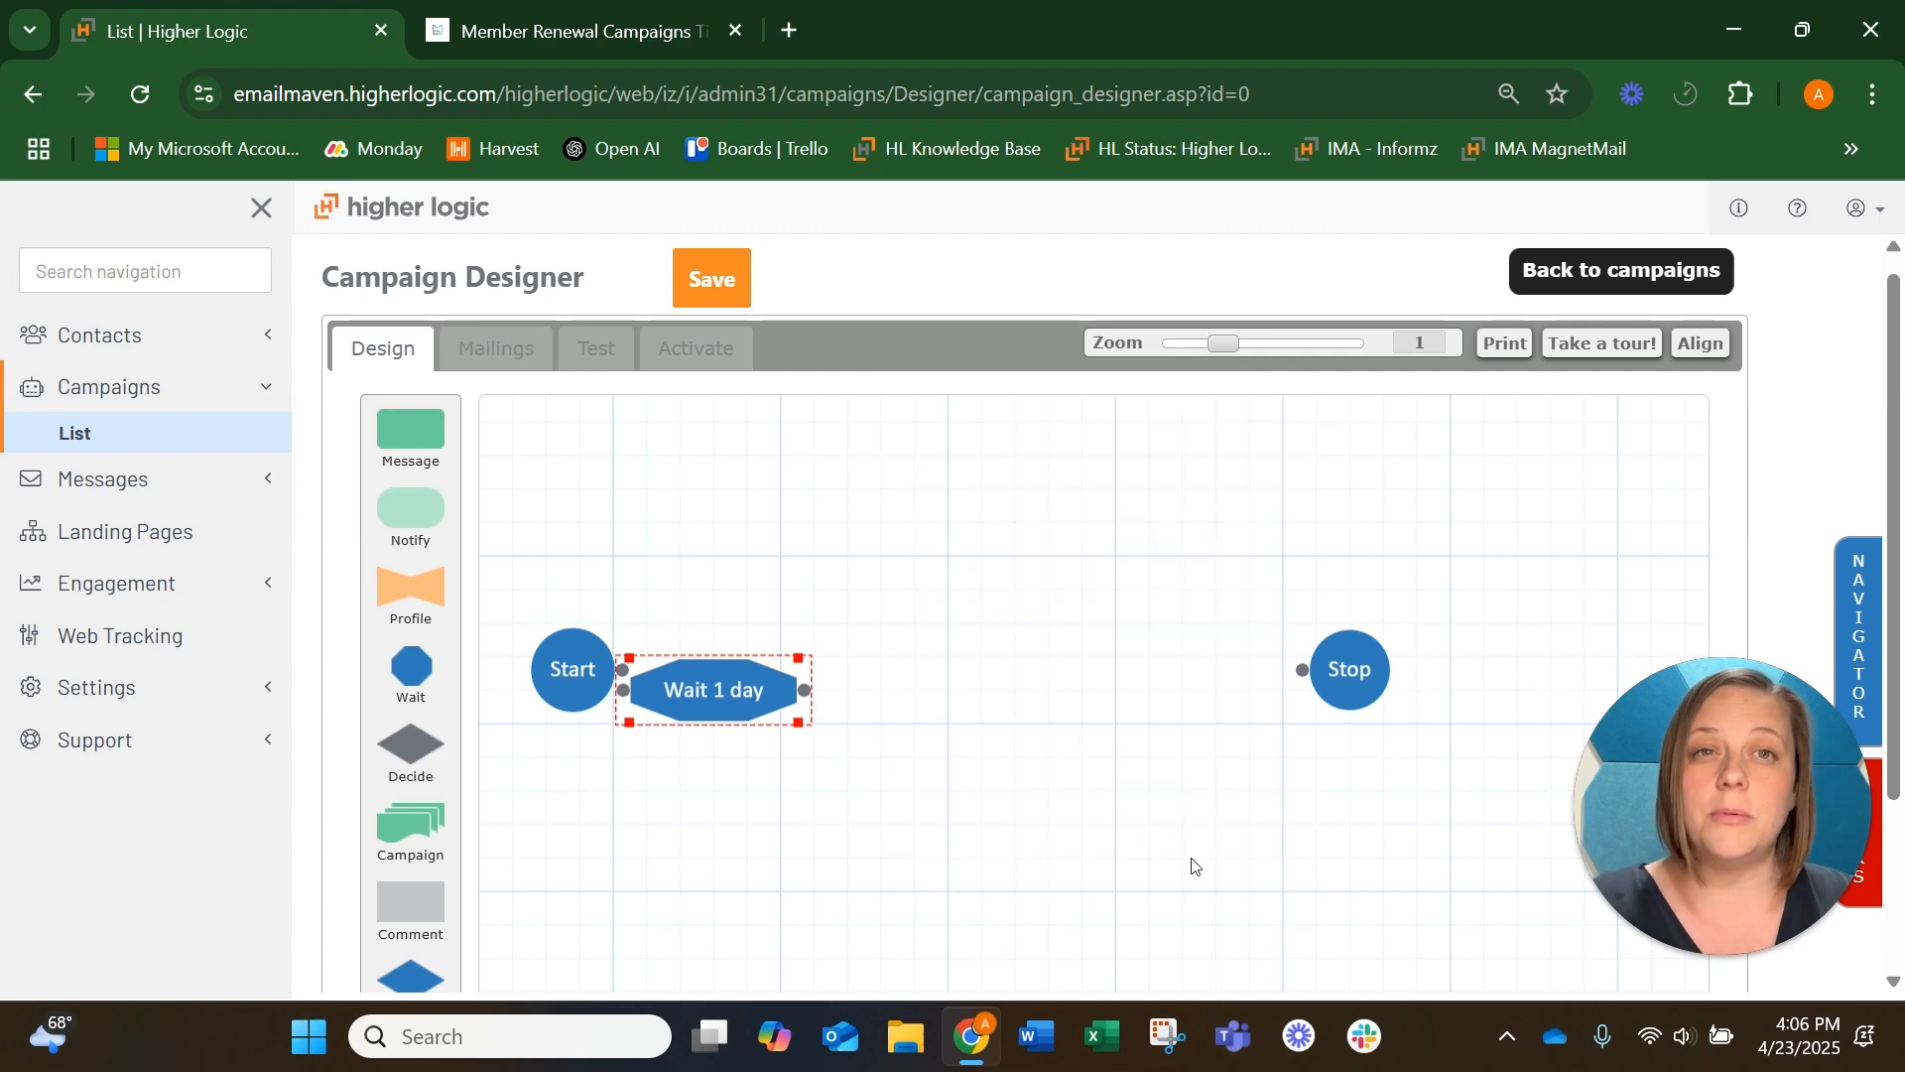
# Connect Start to the Wait 1 day step and place a Send Message step between that wait and Stop
pyautogui.moveTo(714, 694); pyautogui.dragTo(782, 694)
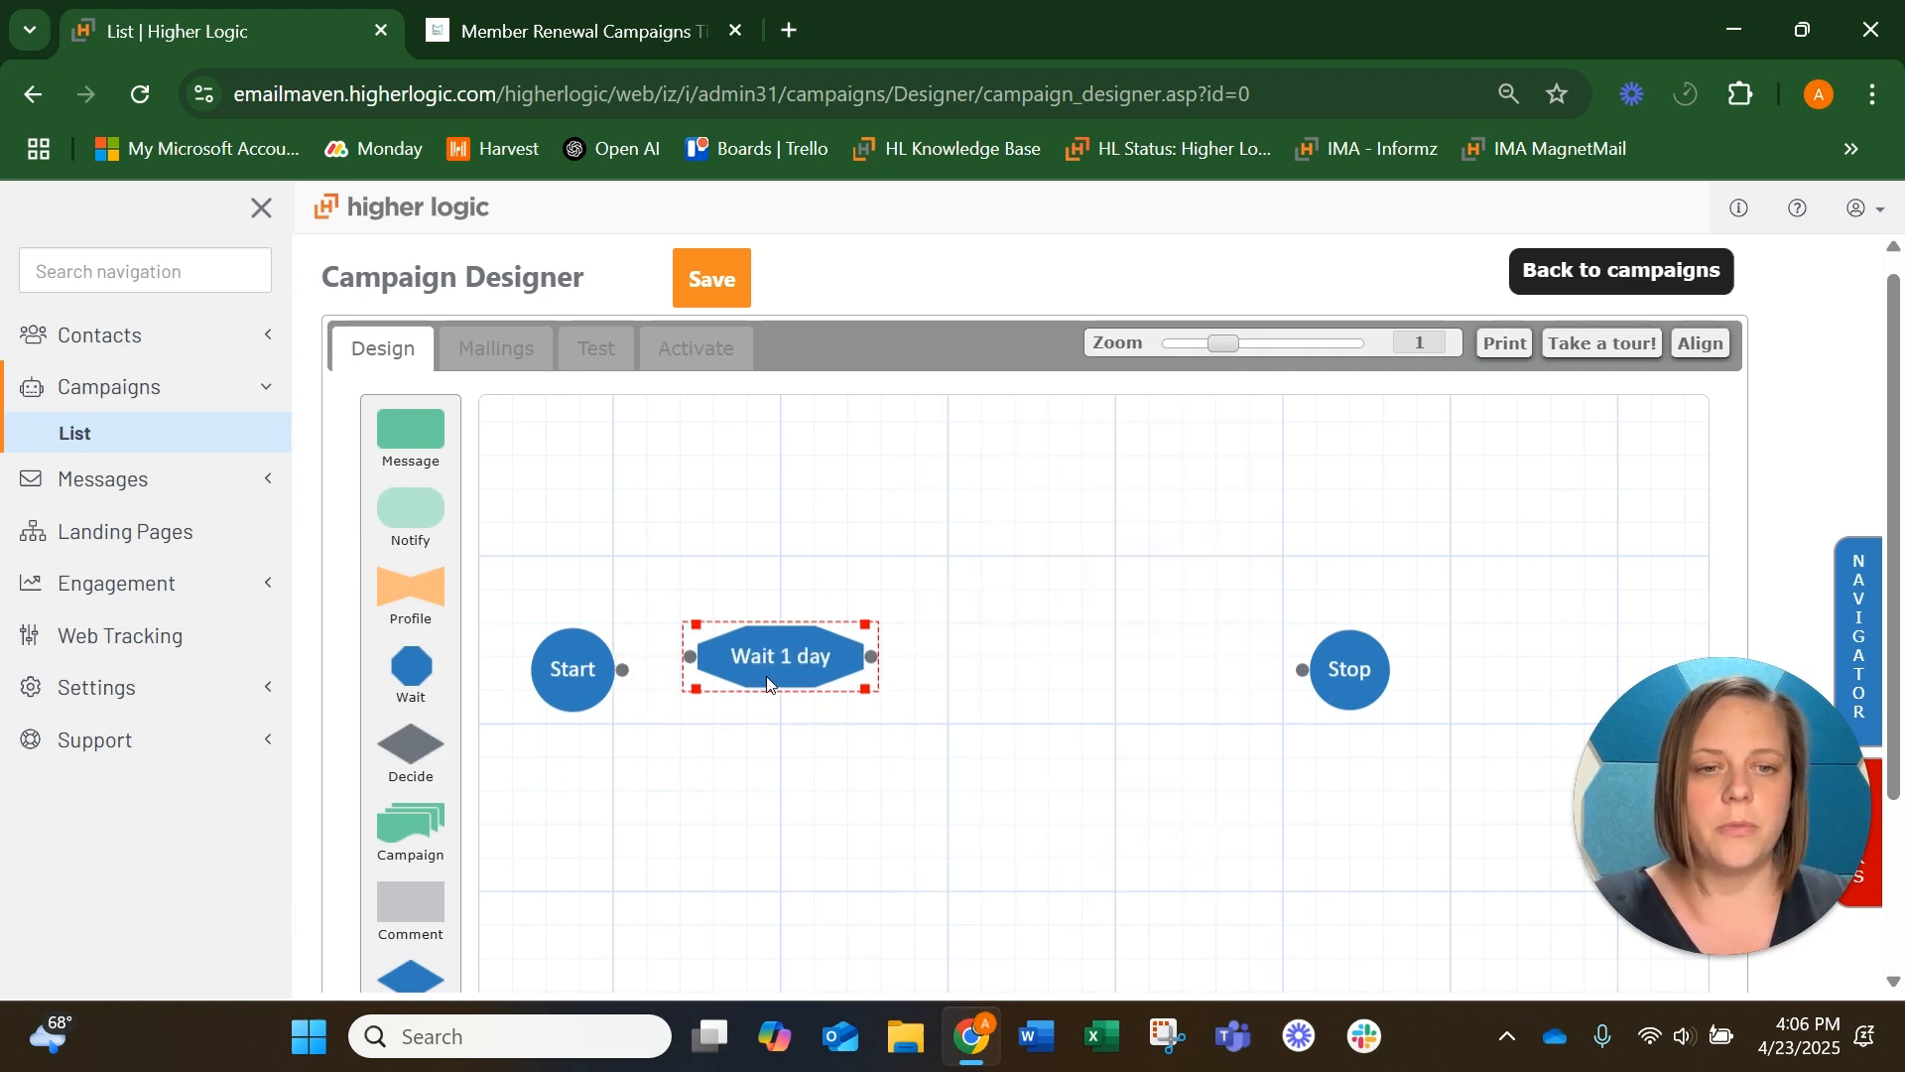
pyautogui.moveTo(623, 671); pyautogui.dragTo(692, 706)
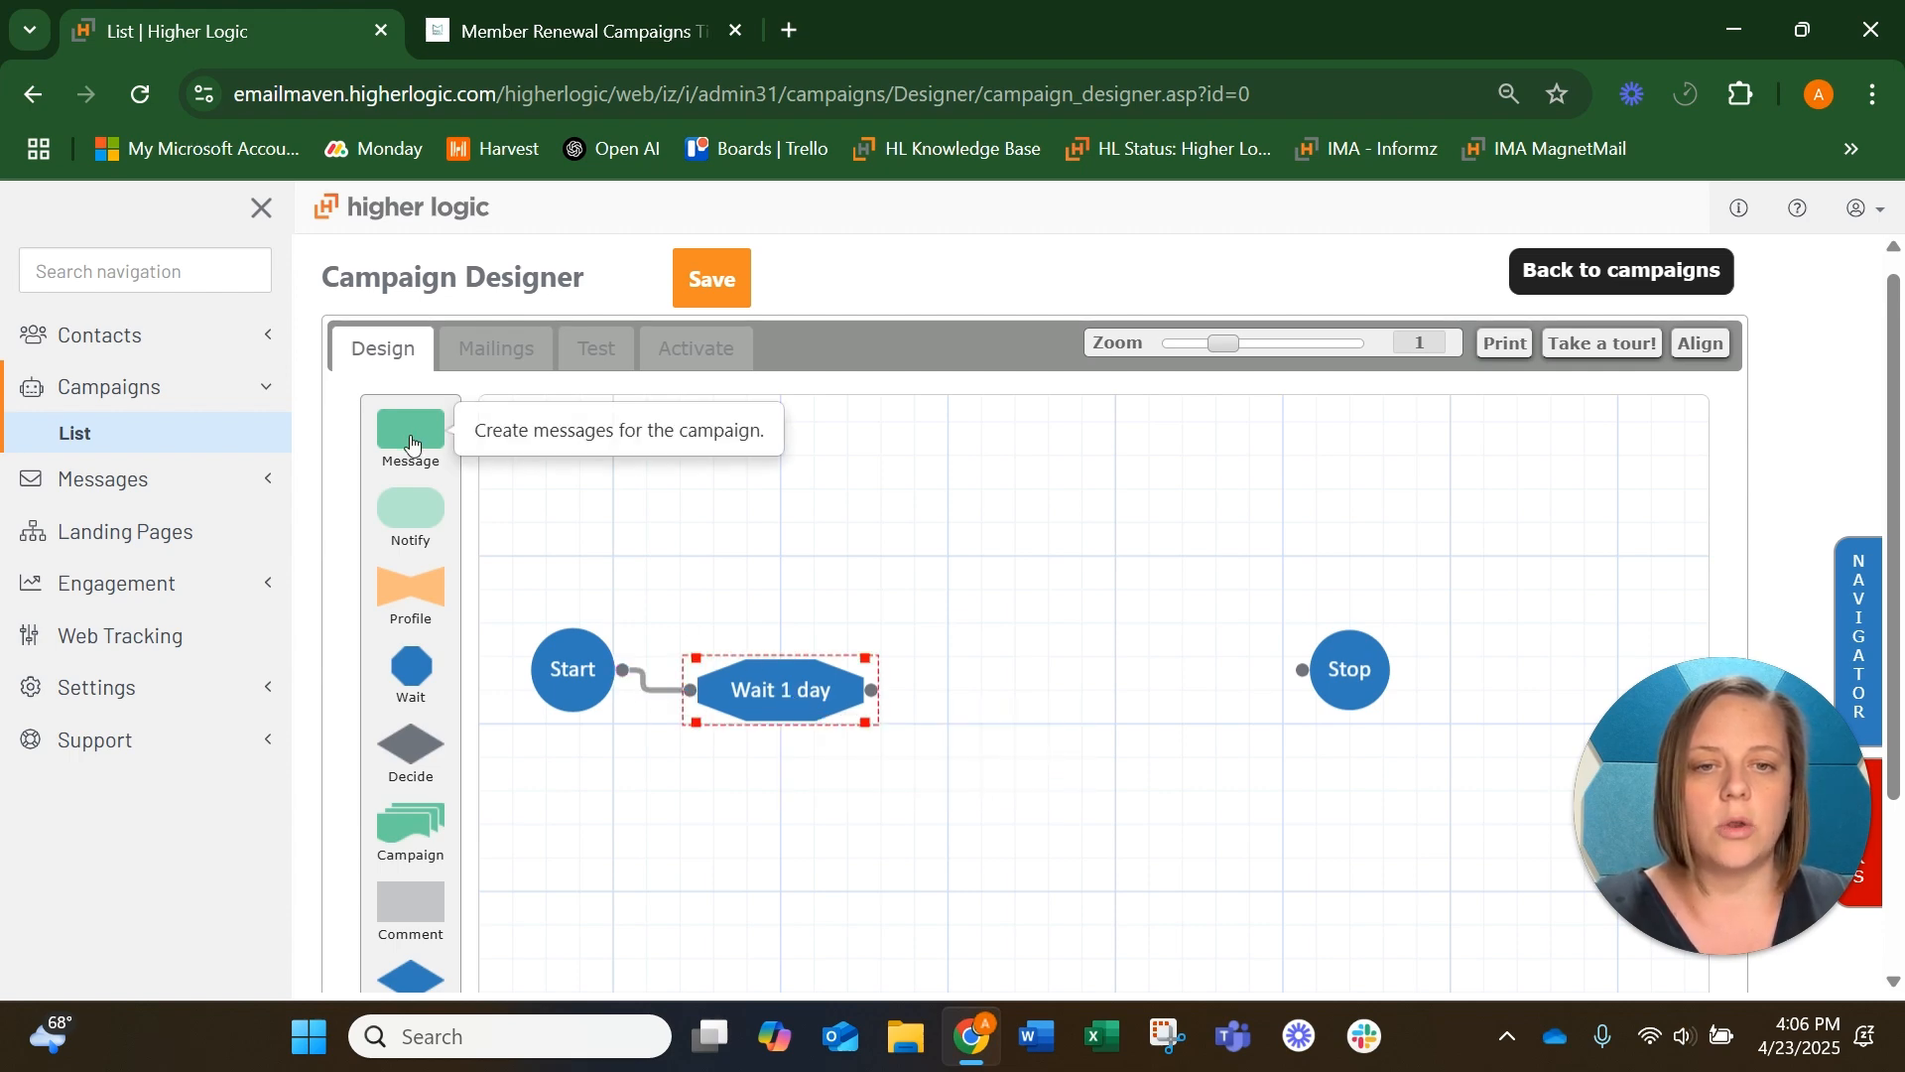
pyautogui.moveTo(411, 429); pyautogui.dragTo(1052, 681)
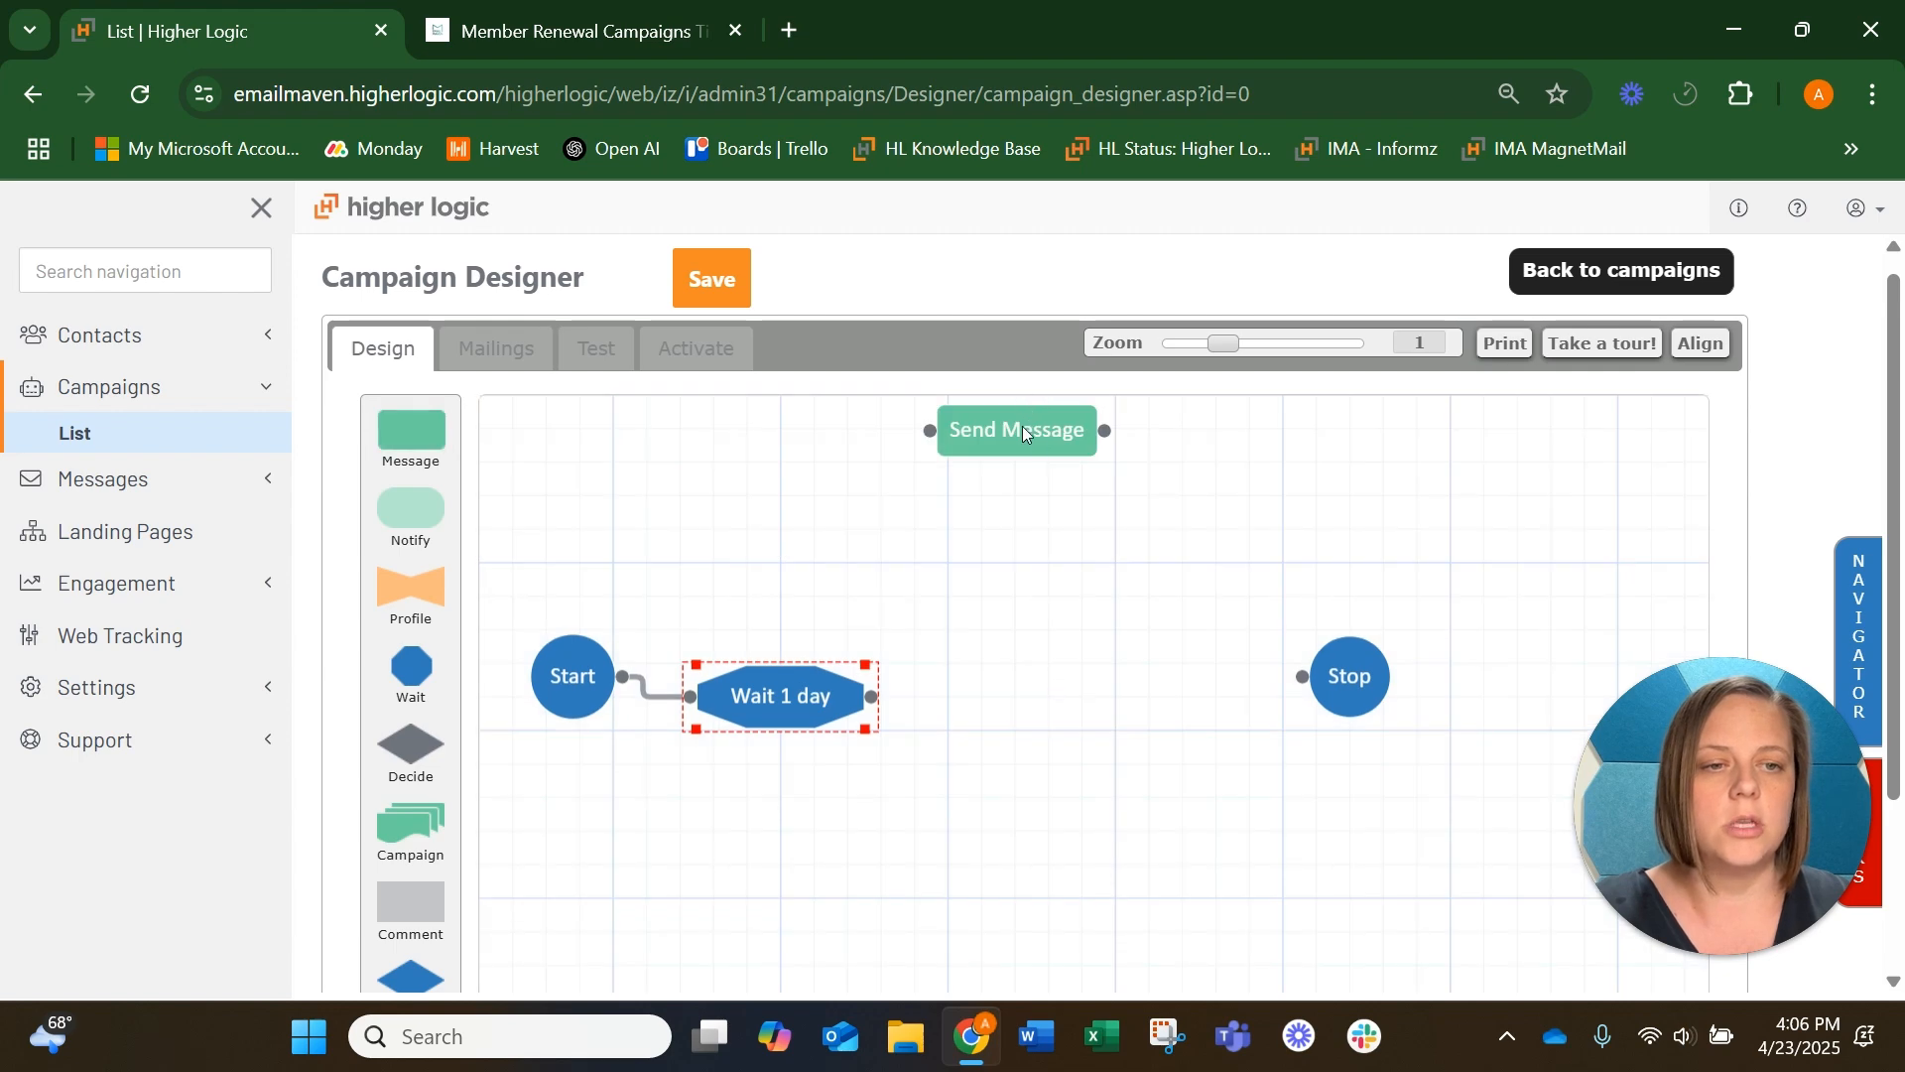
pyautogui.moveTo(1022, 426); pyautogui.dragTo(1020, 693)
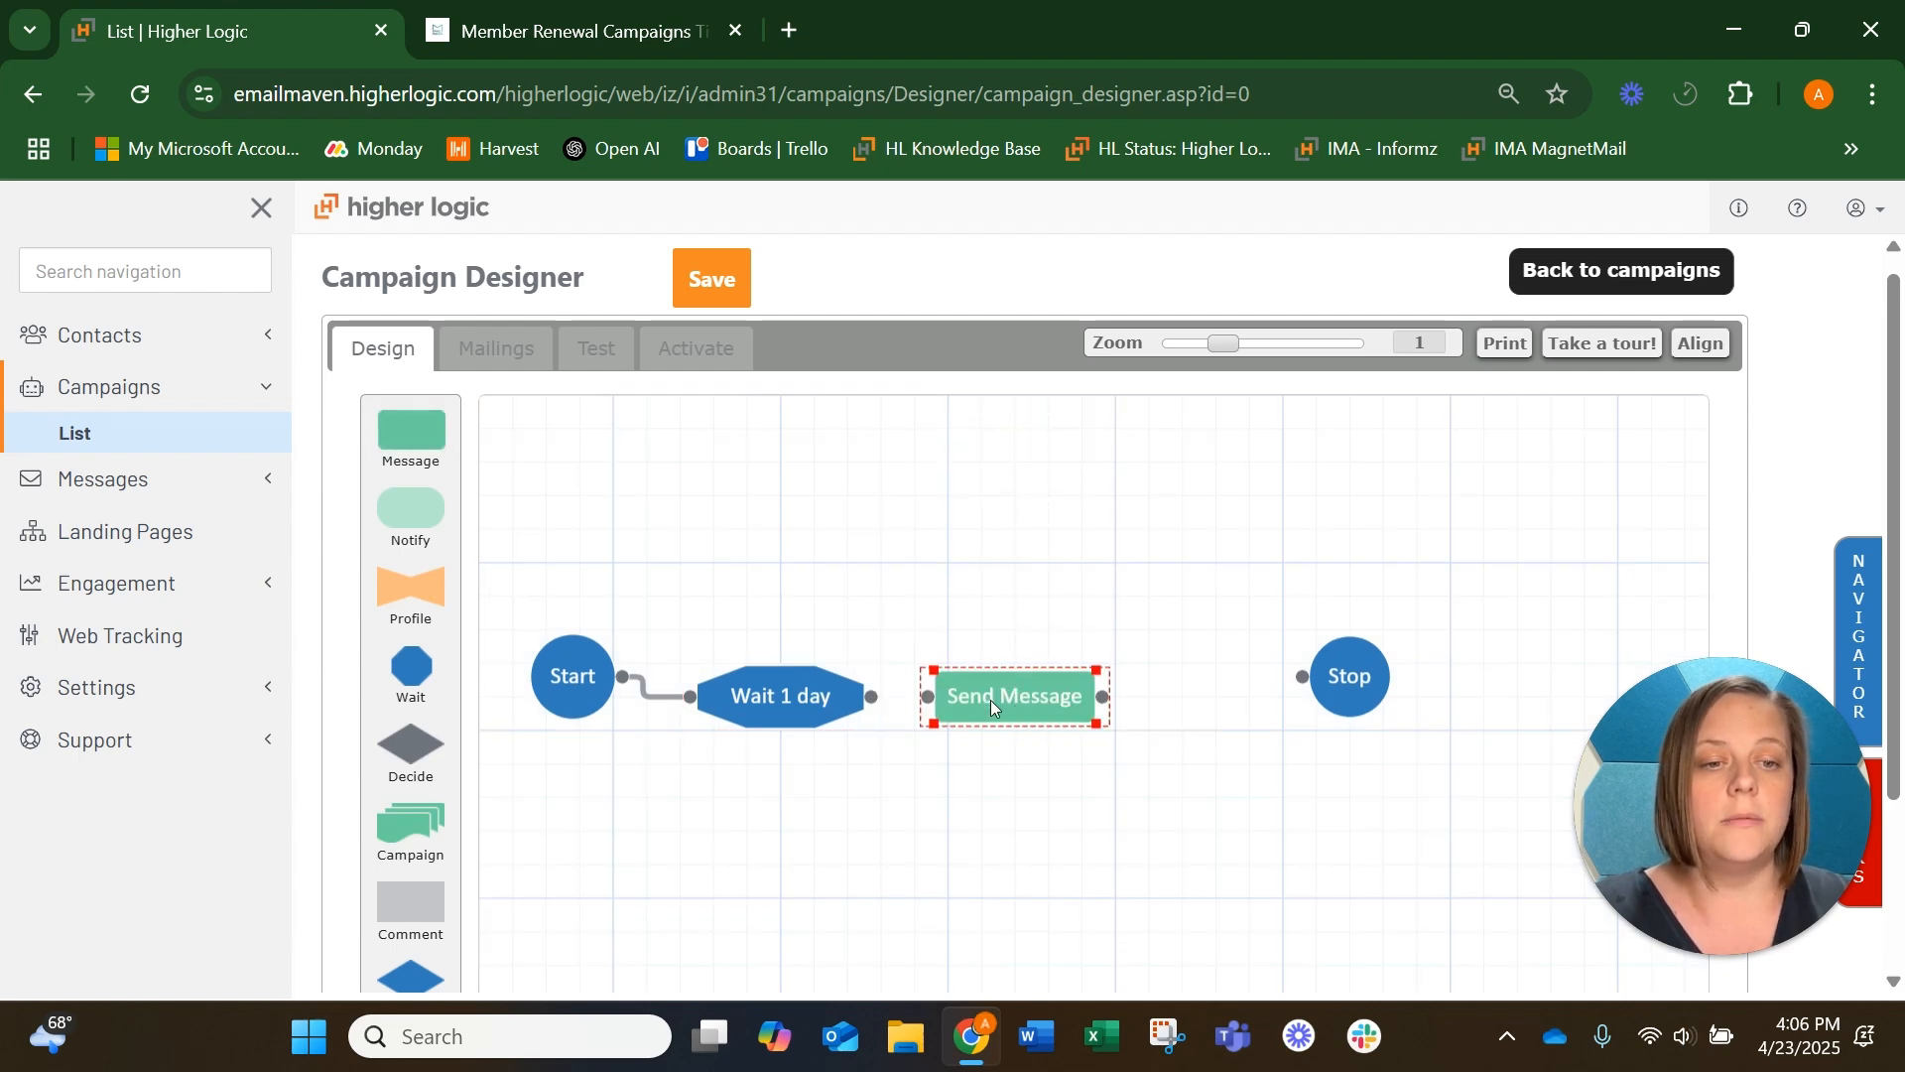
# Name the message step "EM1: 30 Day Out" and copy the existing Email Tips & Tricks mailing from the Main folder into it
pyautogui.doubleClick(990, 699)
pyautogui.click(961, 474)
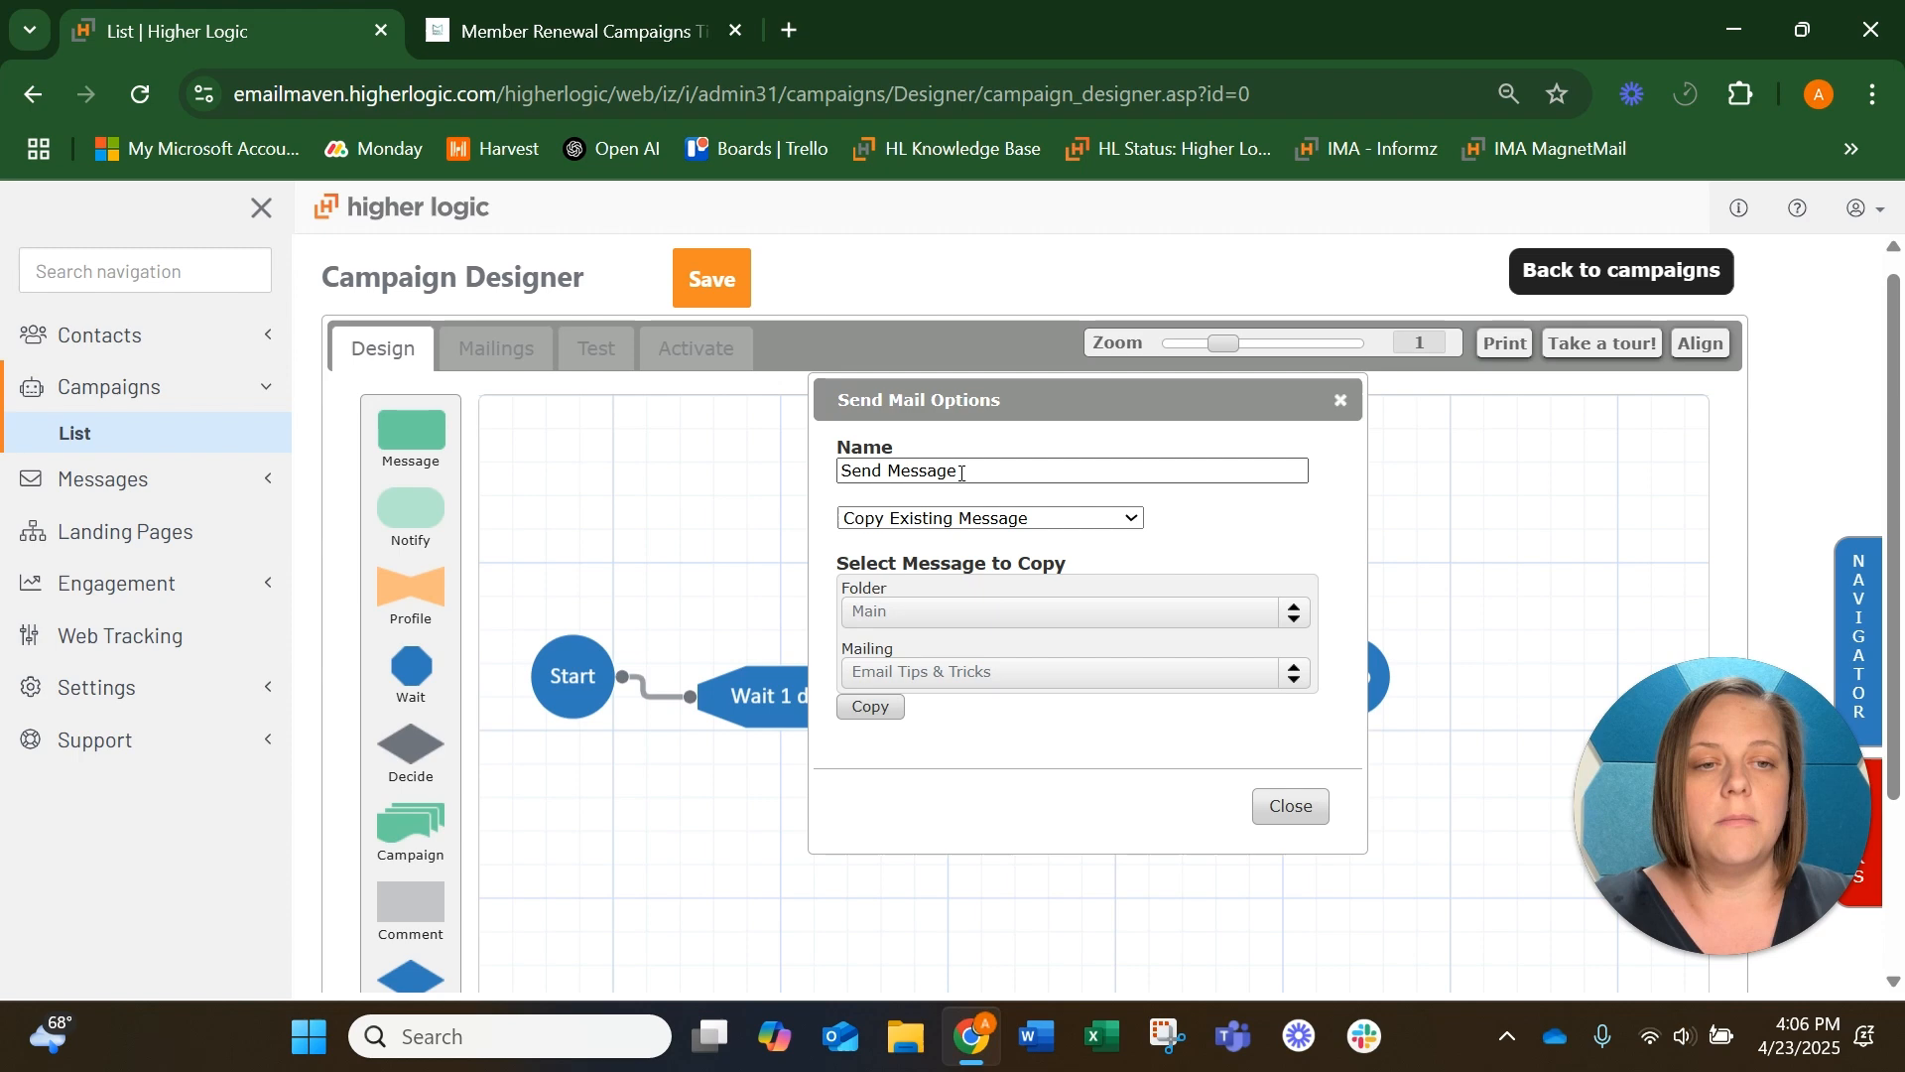
pyautogui.hotkey('ctrl', 'shift', 'Left')
pyautogui.hotkey('ctrl', 'shift', 'Left')
pyautogui.write('EM')
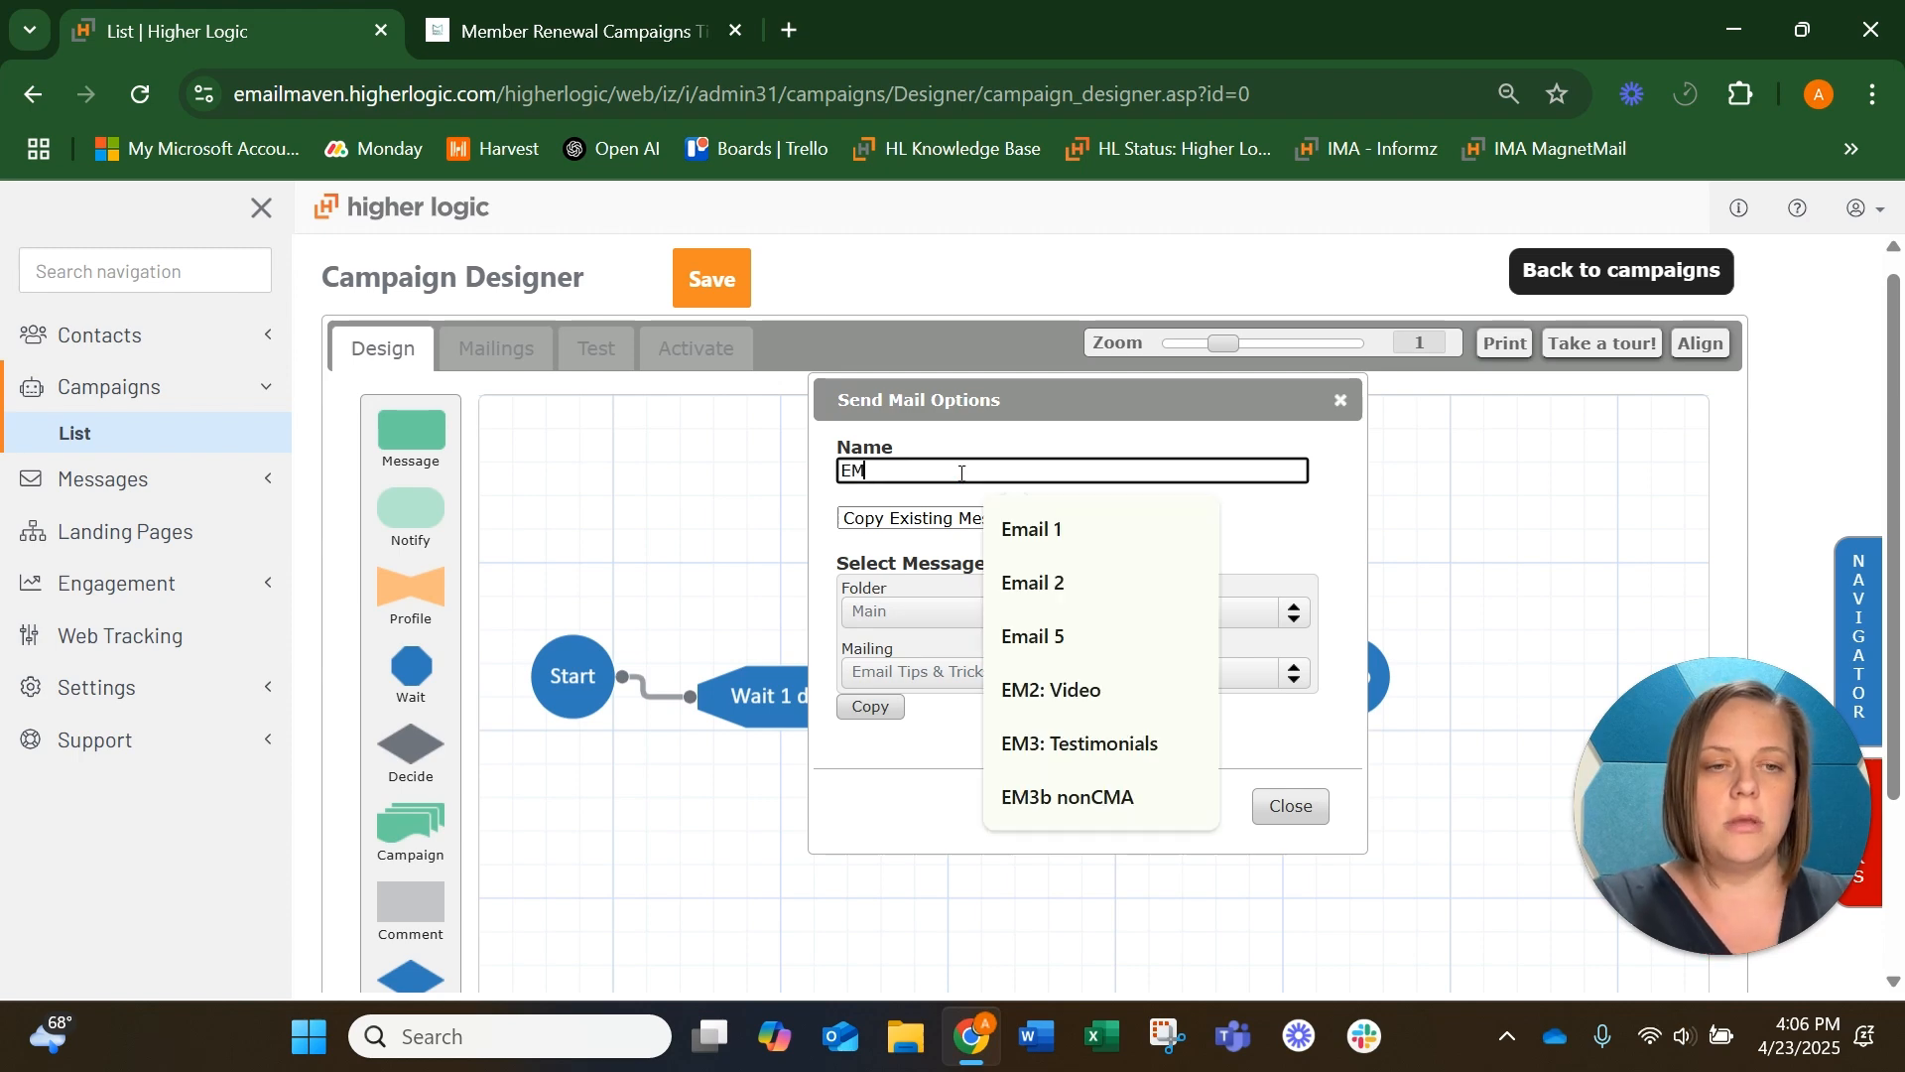
pyautogui.write('1')
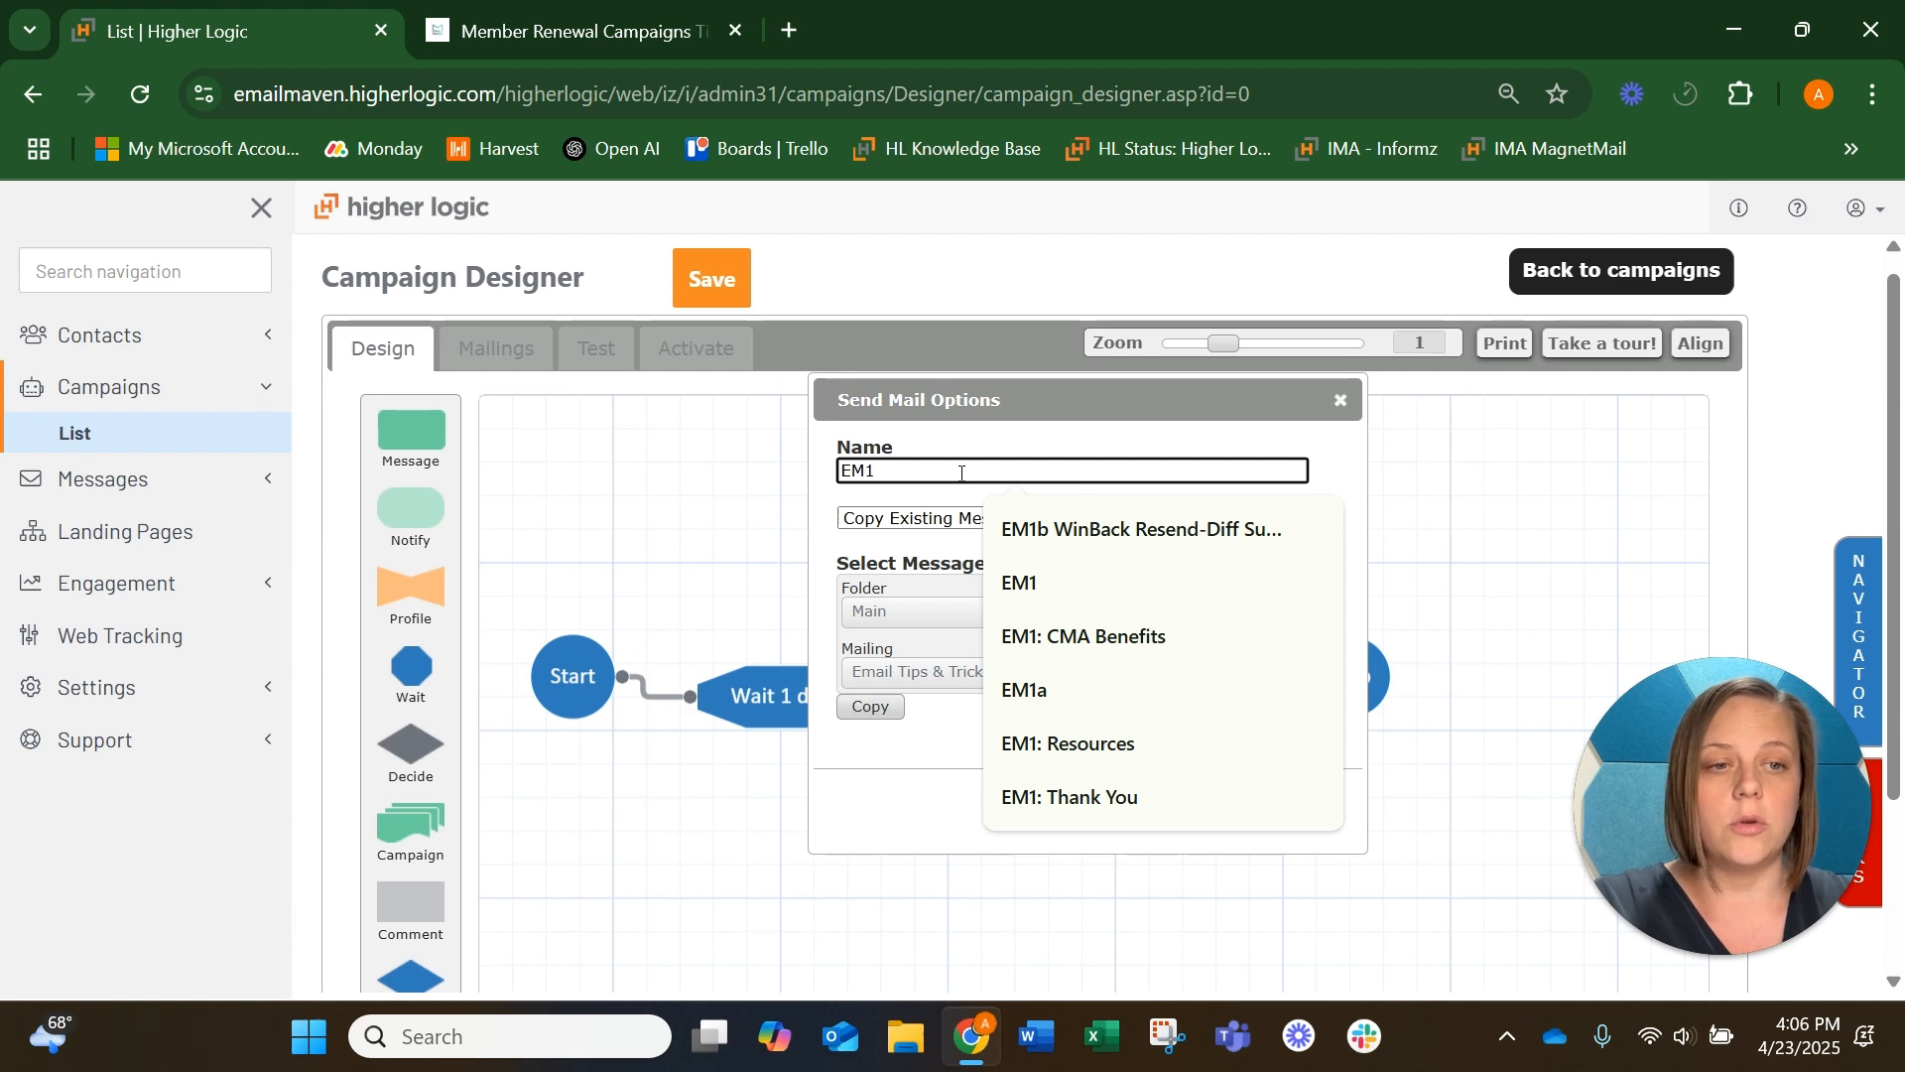
pyautogui.write(':')
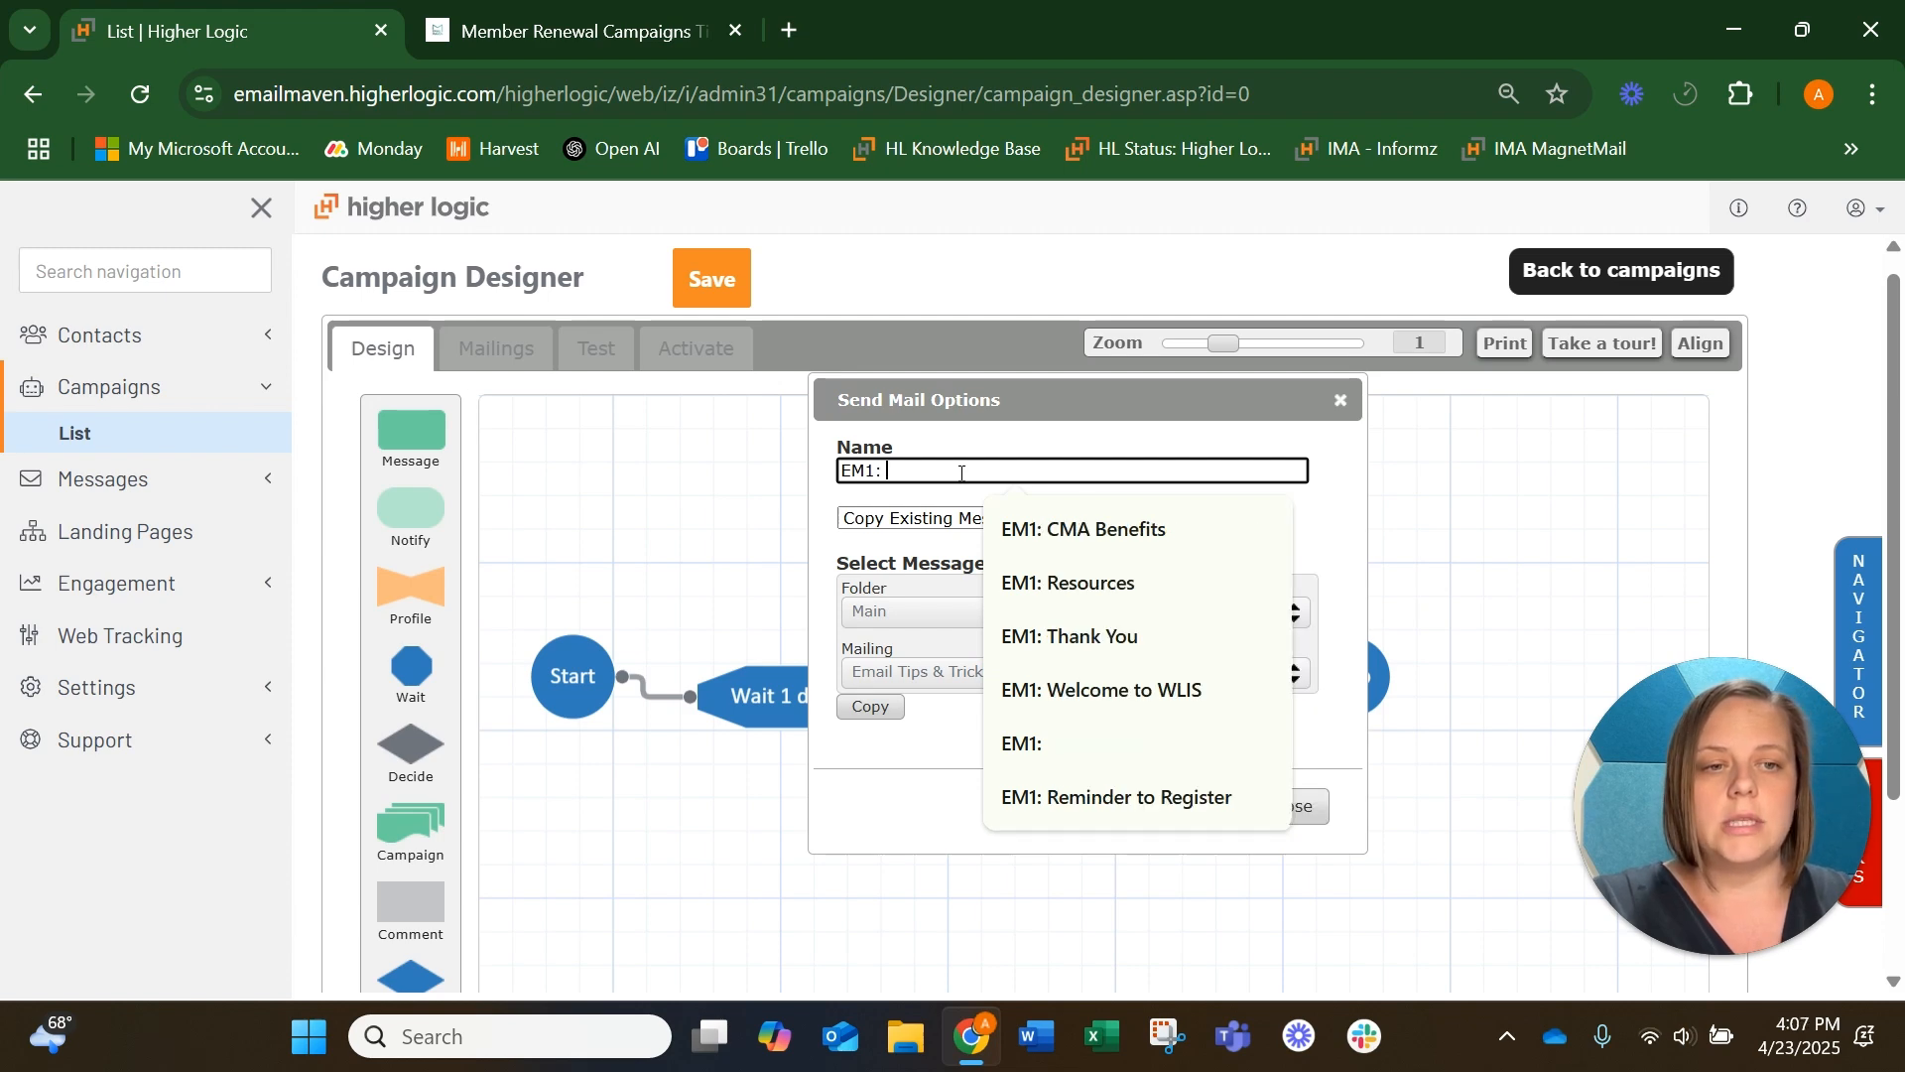
pyautogui.write(' 30 Day Cut')
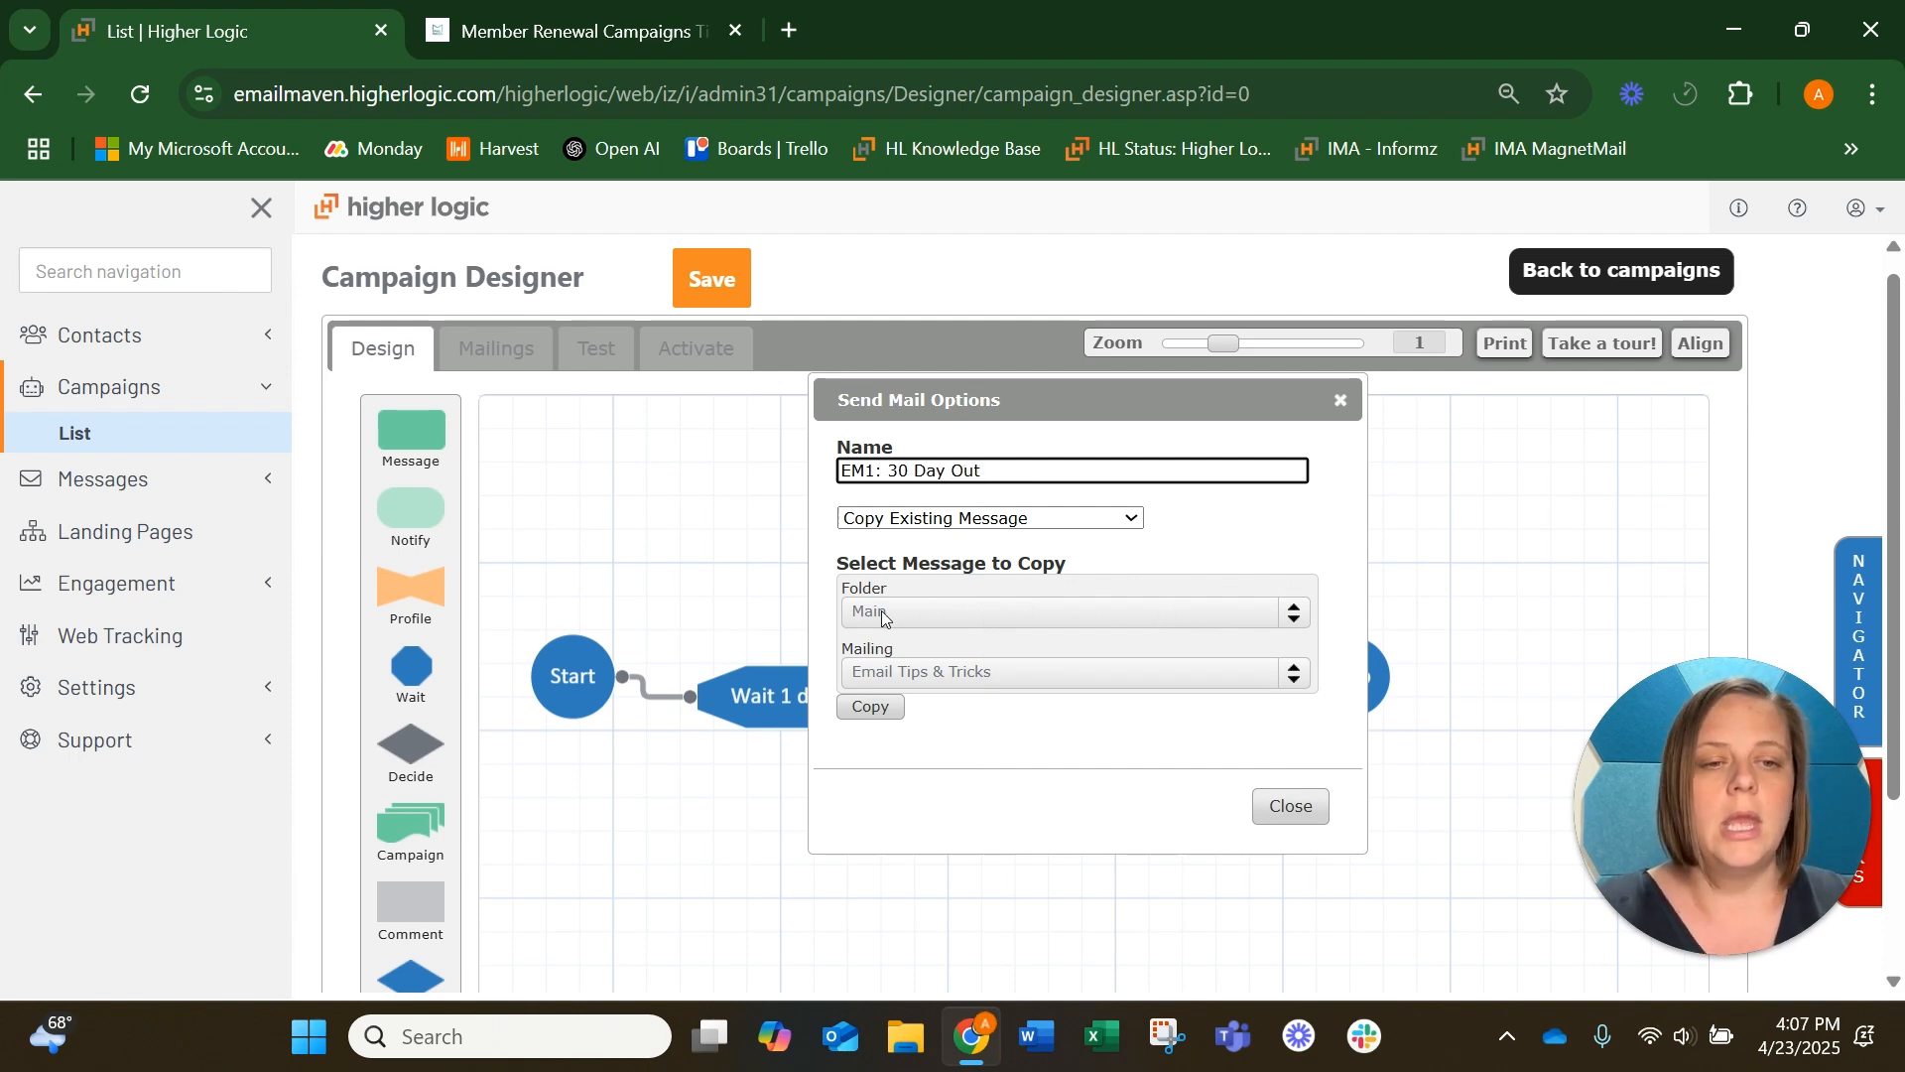
pyautogui.click(871, 706)
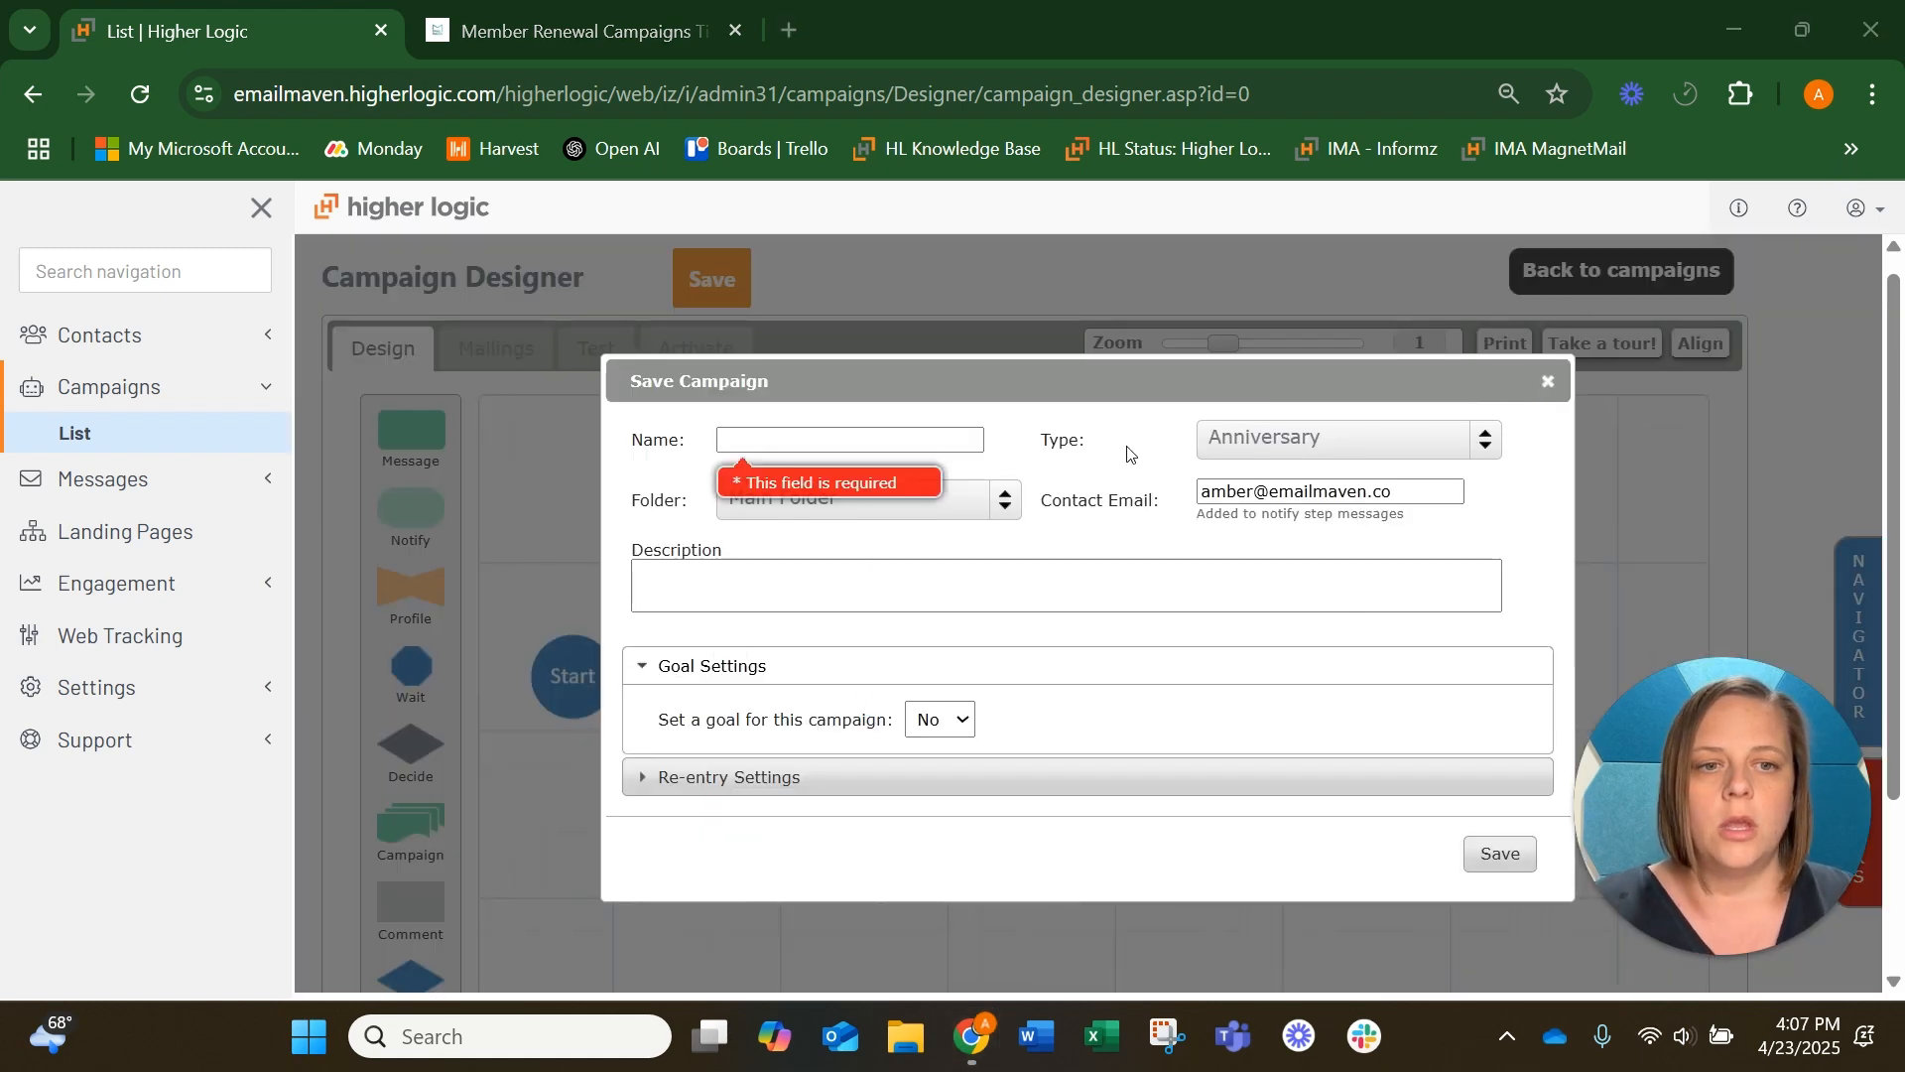
# Name the campaign "Renewal", set its type to Renewal, keep it in Main Folder and enter "Renewal" as the description
pyautogui.click(808, 442)
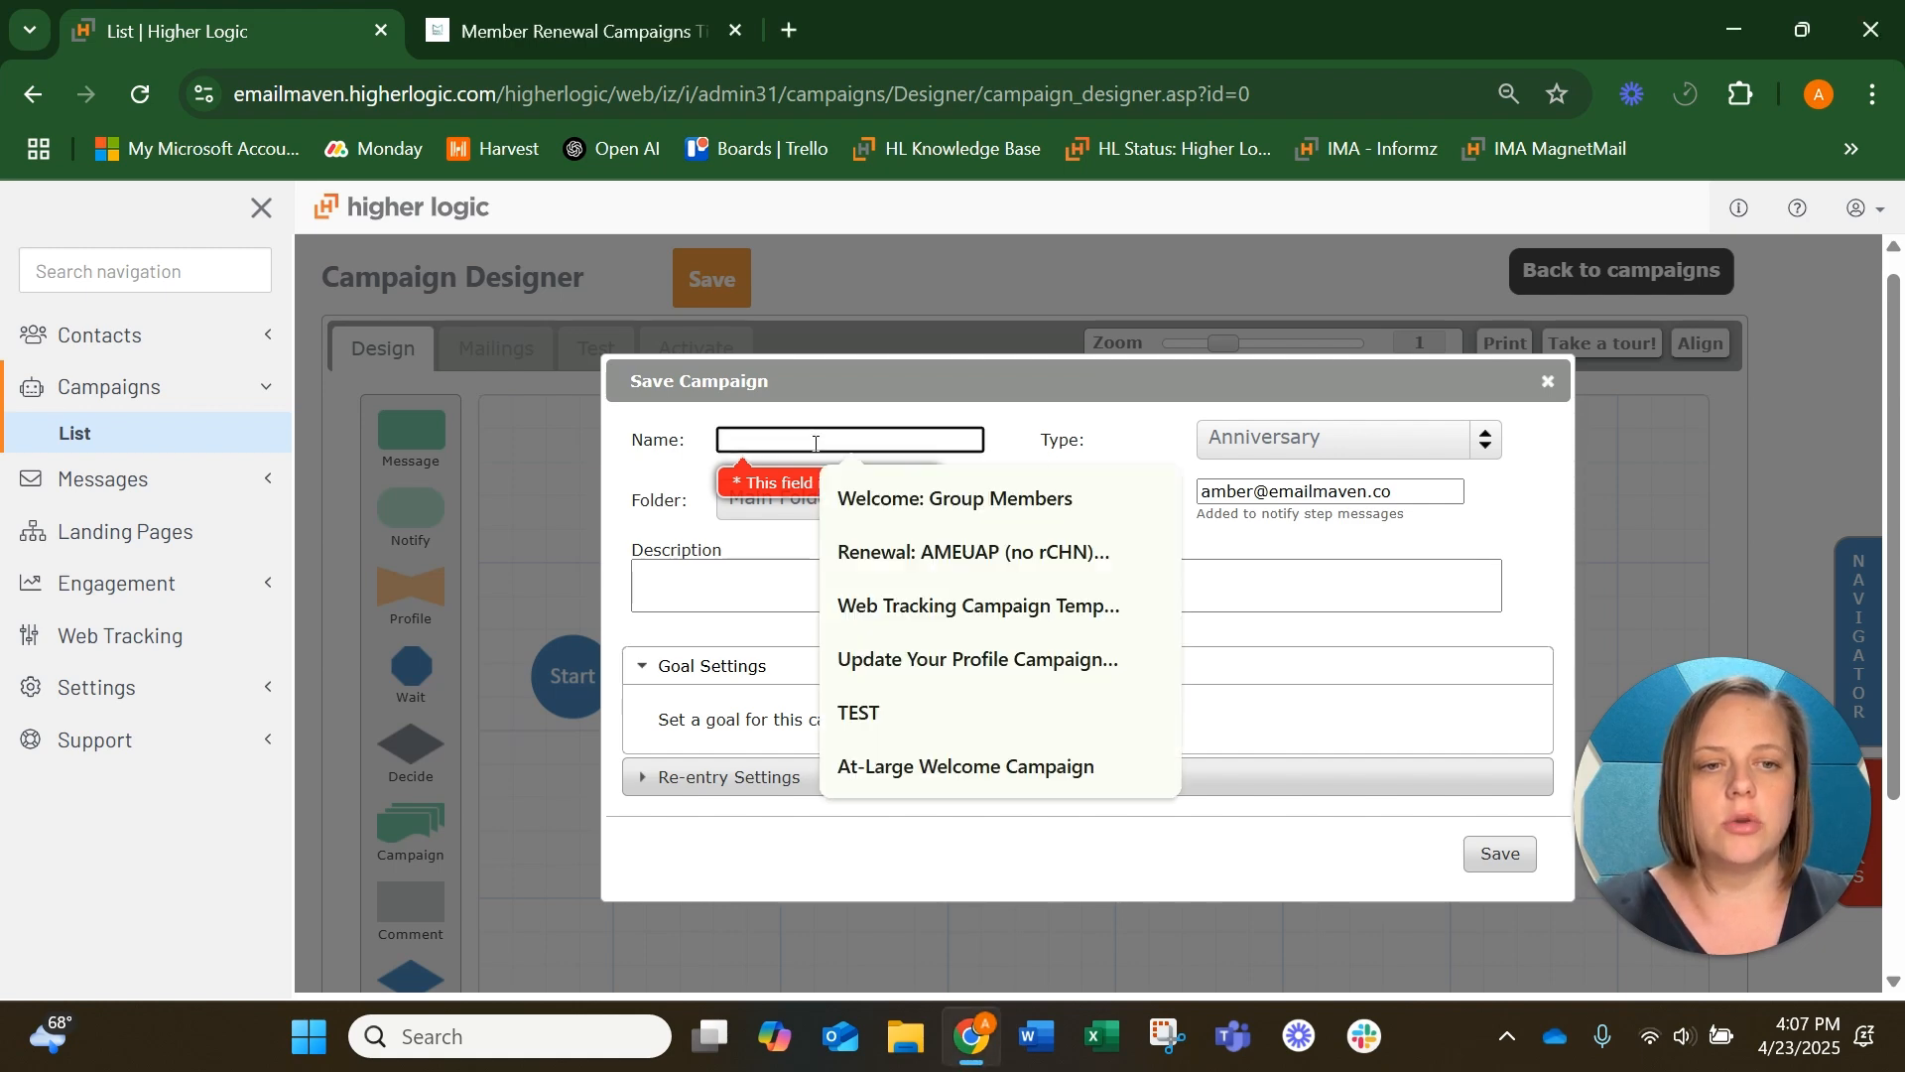
pyautogui.write('Ren')
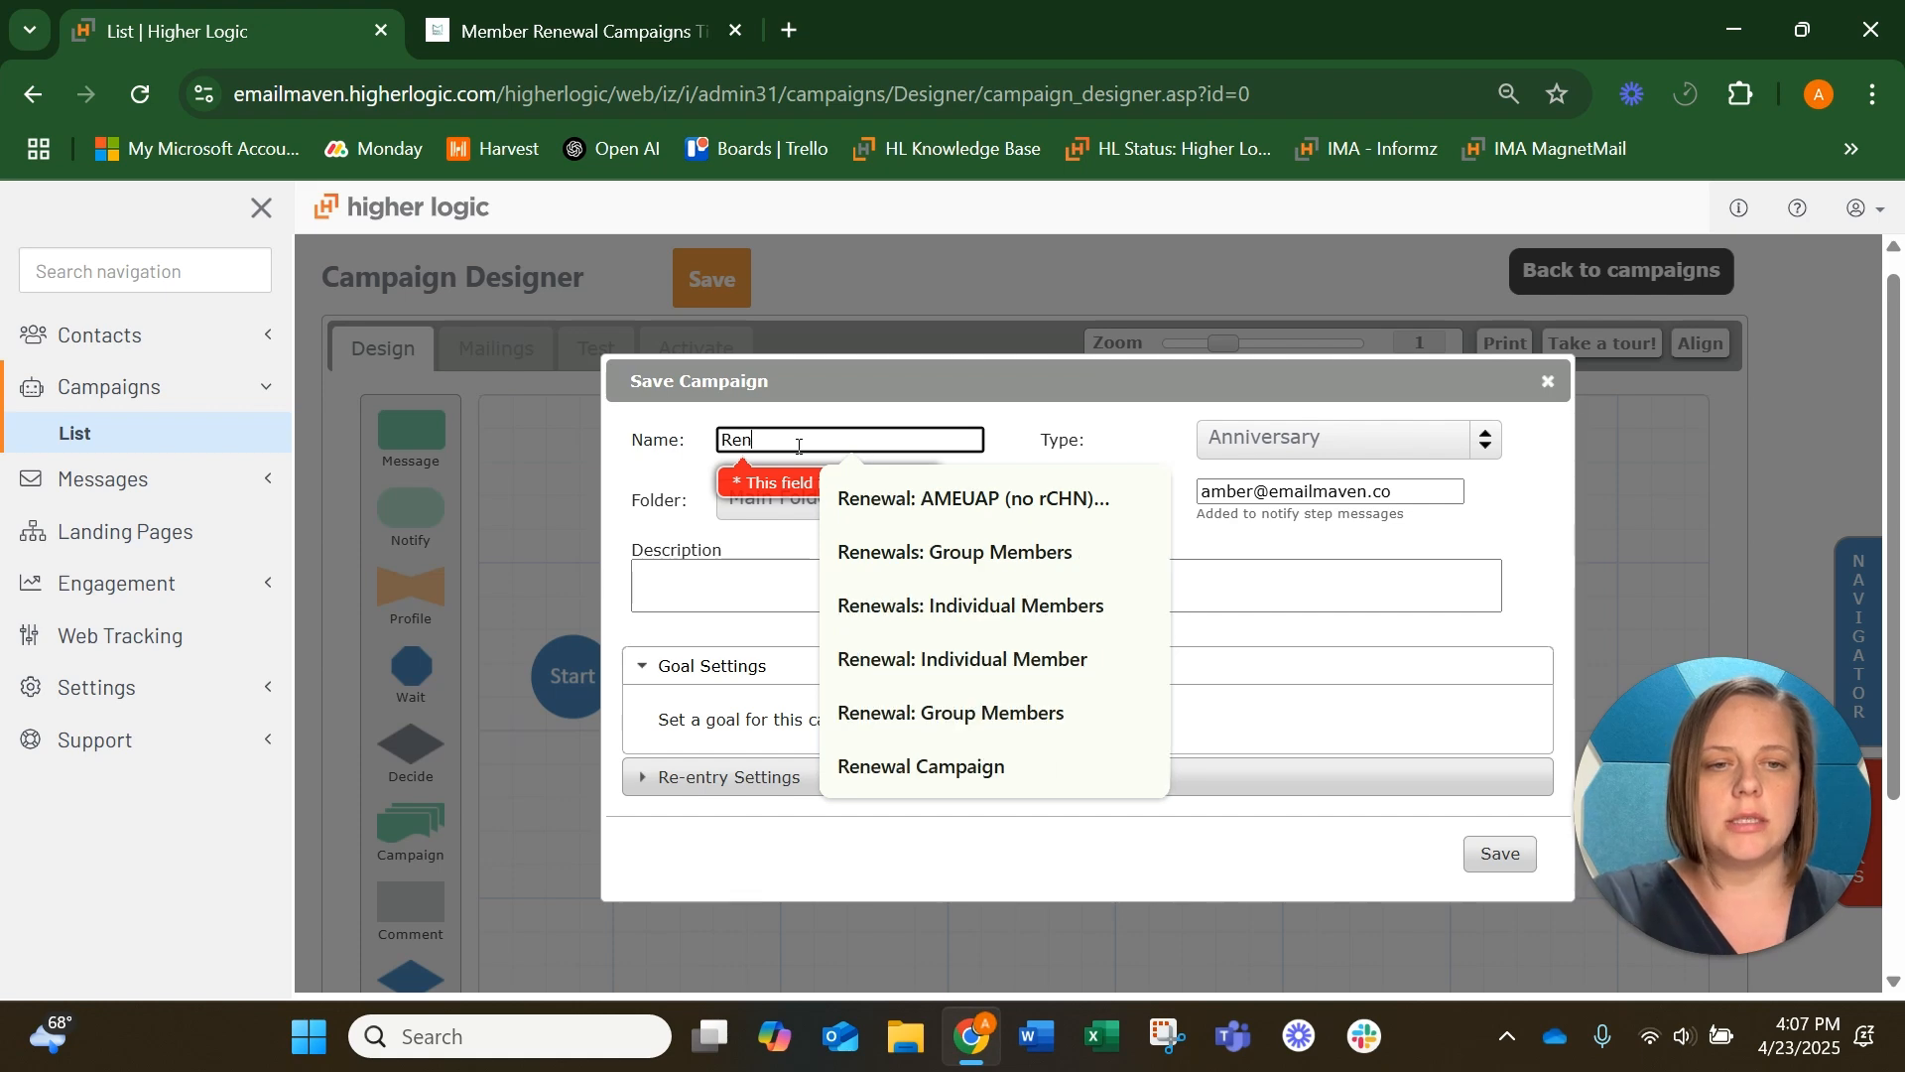
pyautogui.write('ewal')
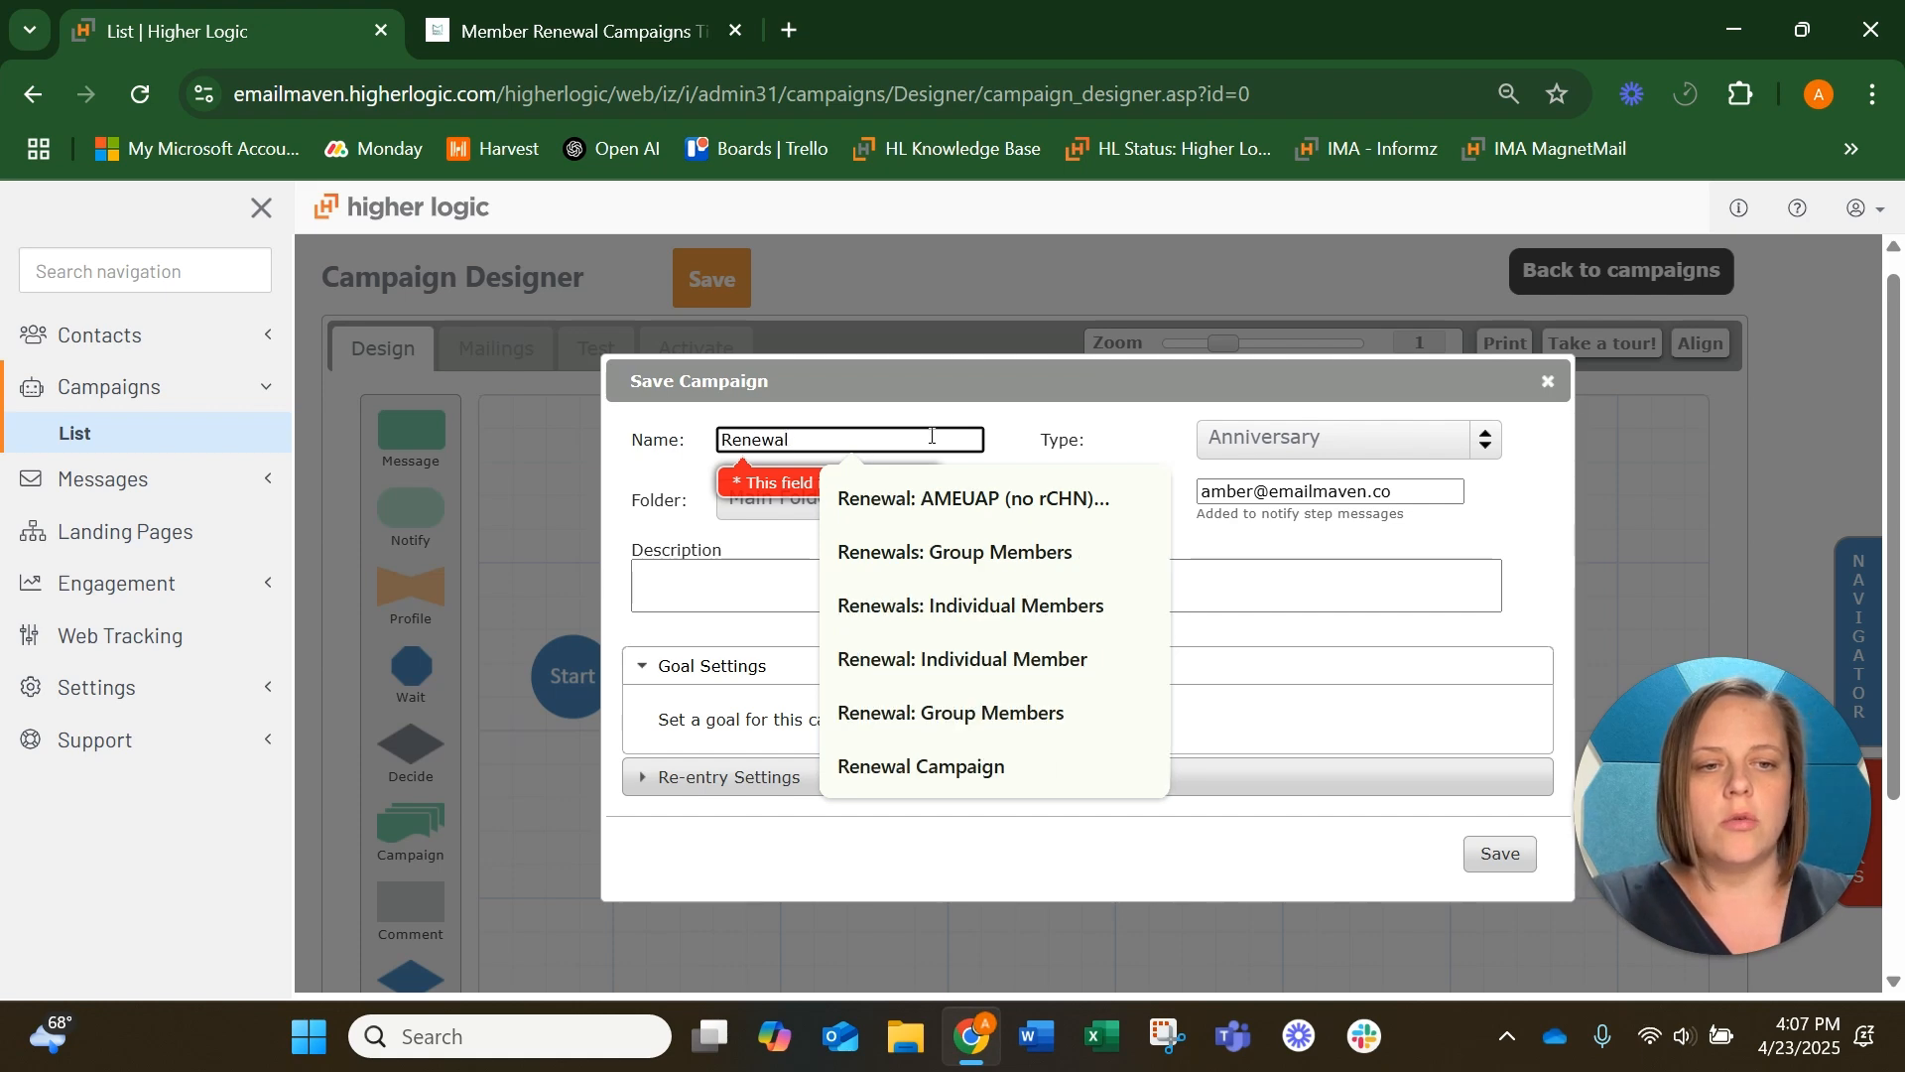
pyautogui.click(1327, 440)
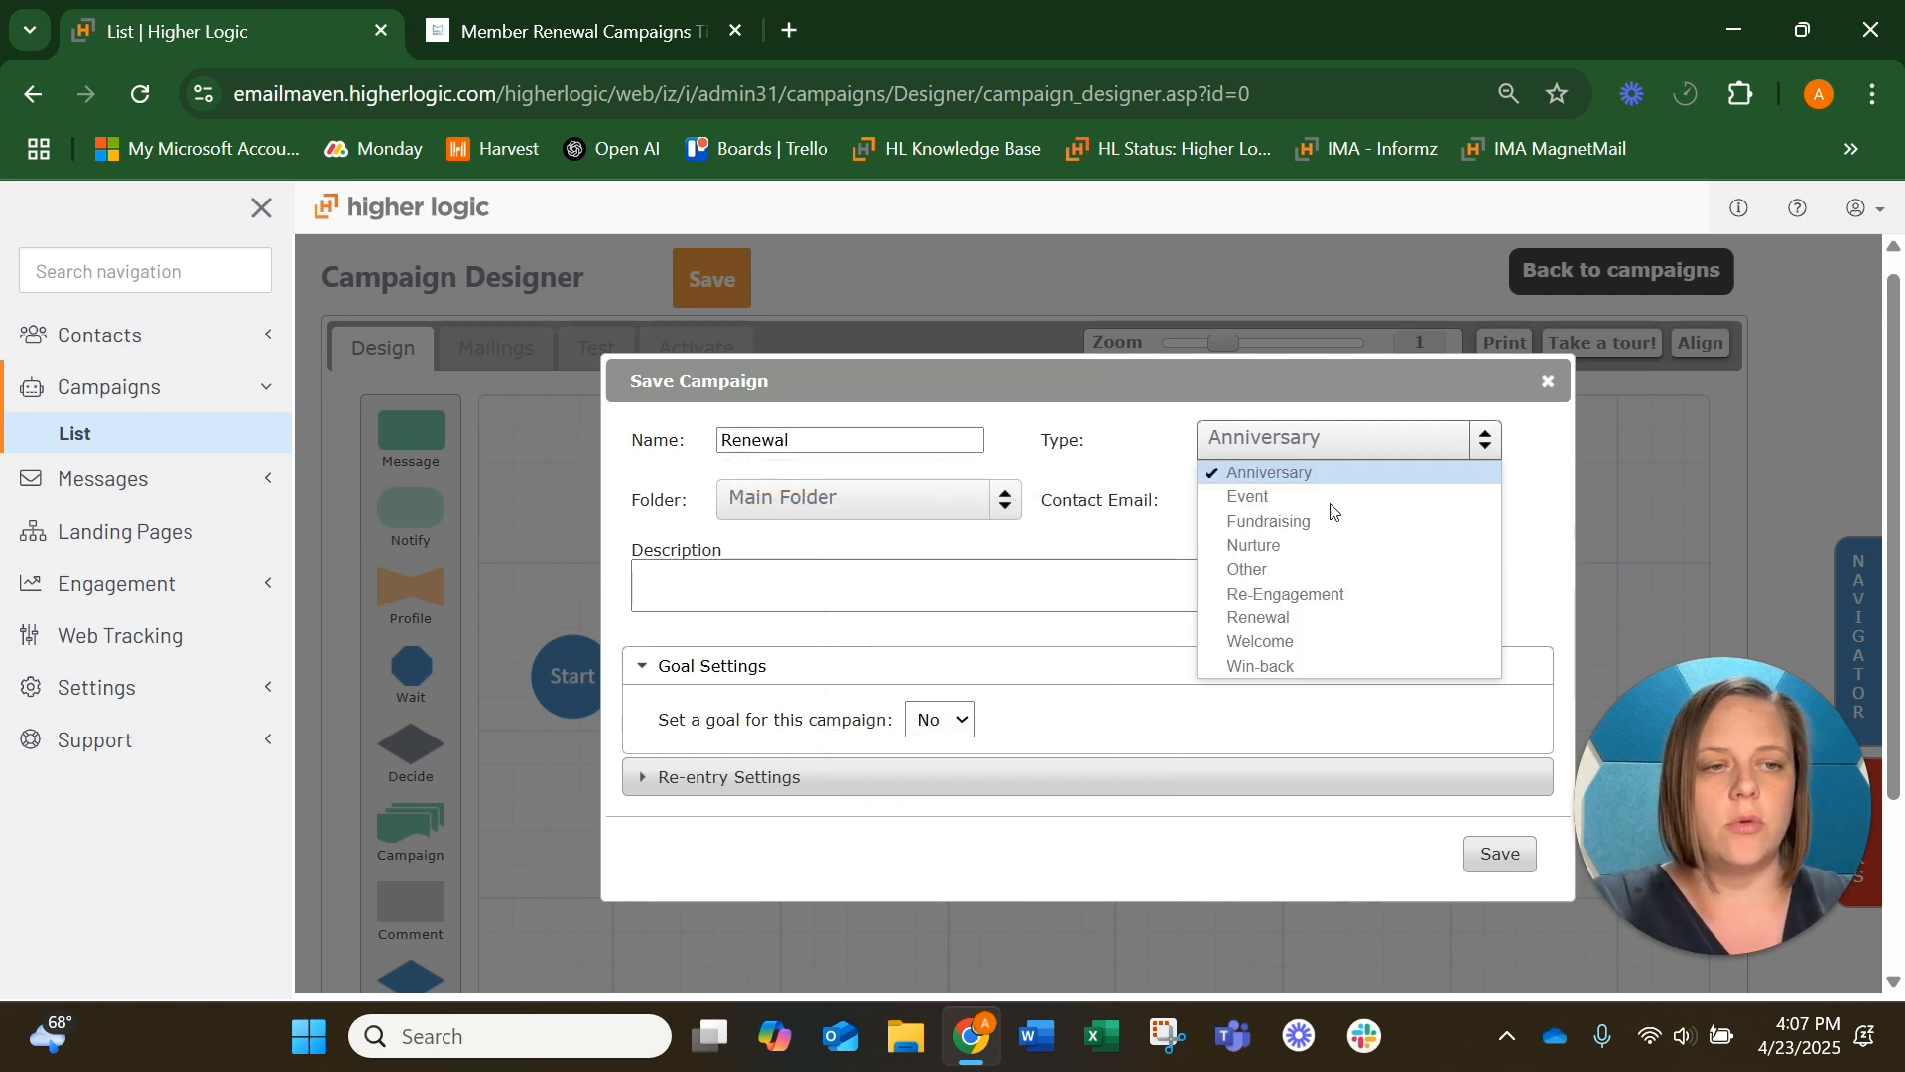
pyautogui.click(1307, 617)
pyautogui.click(895, 503)
pyautogui.click(951, 510)
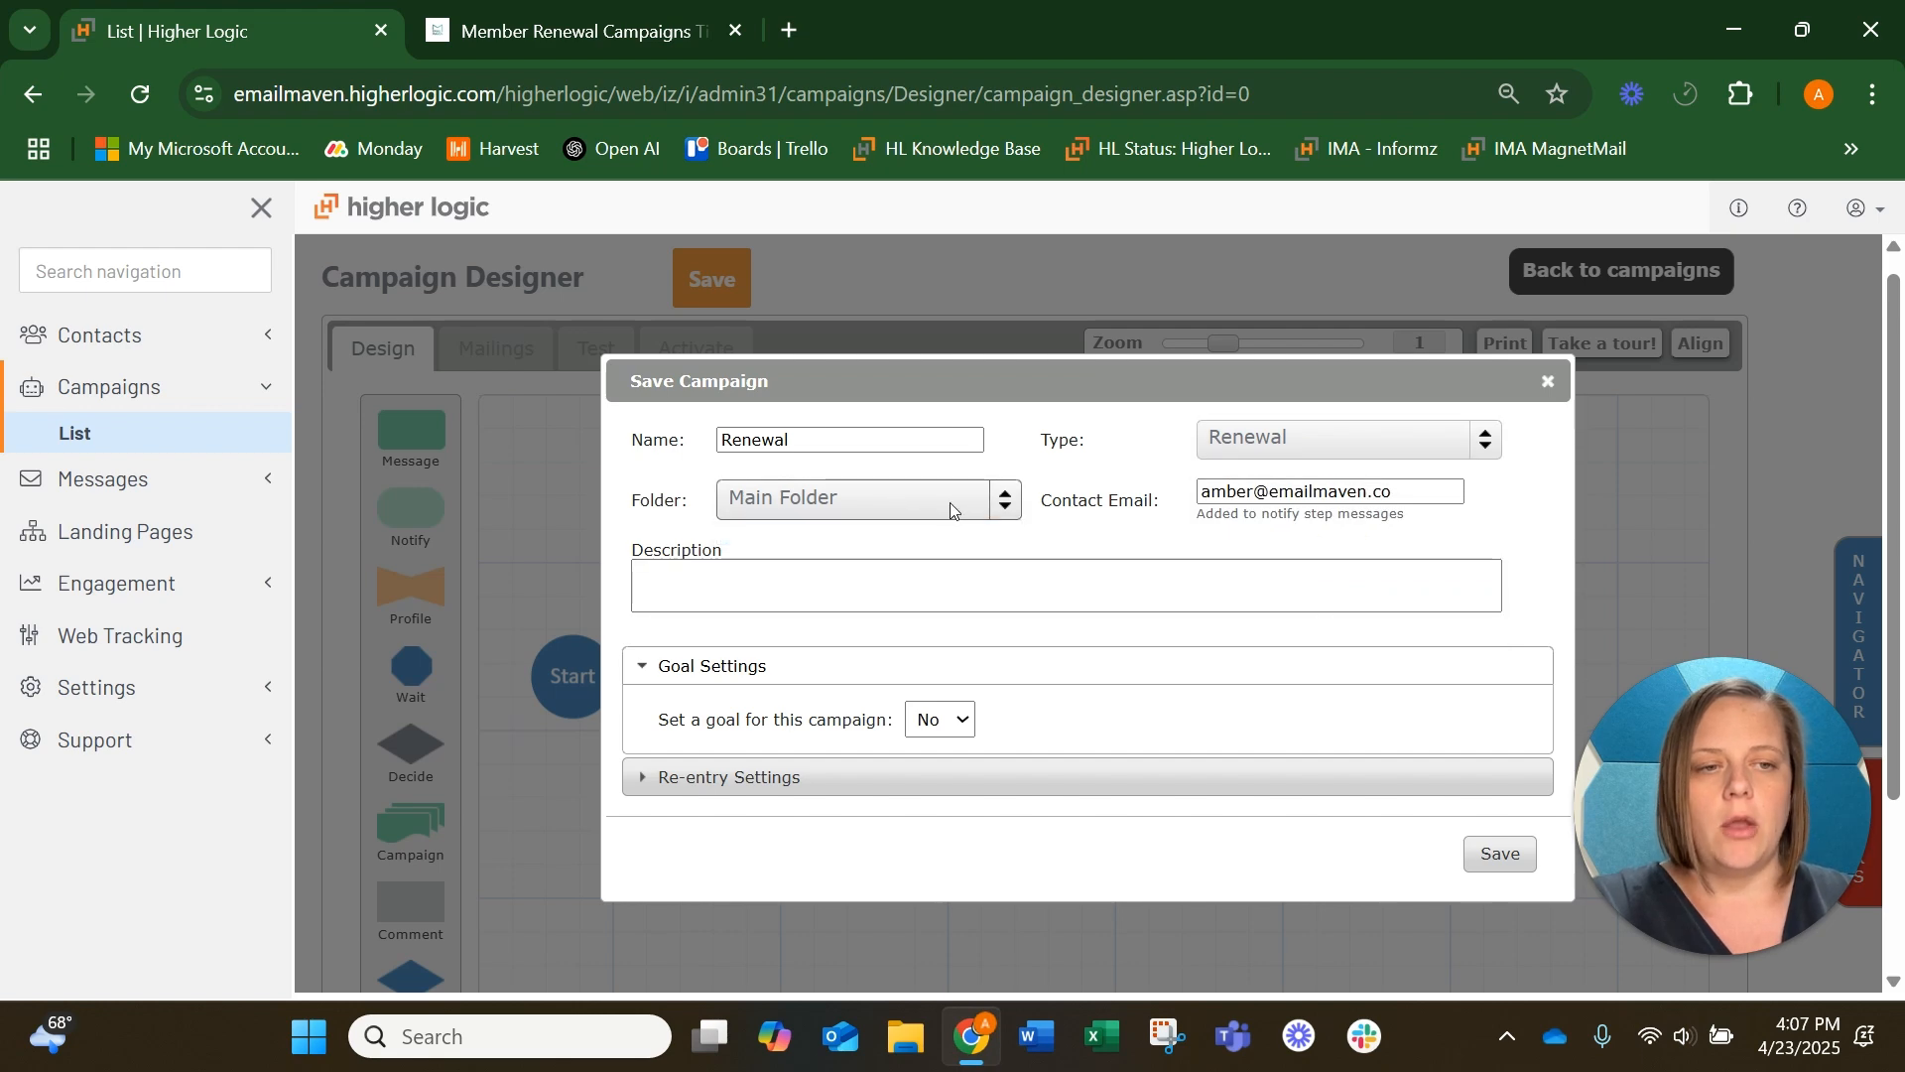
pyautogui.click(945, 571)
pyautogui.write('Renewal')
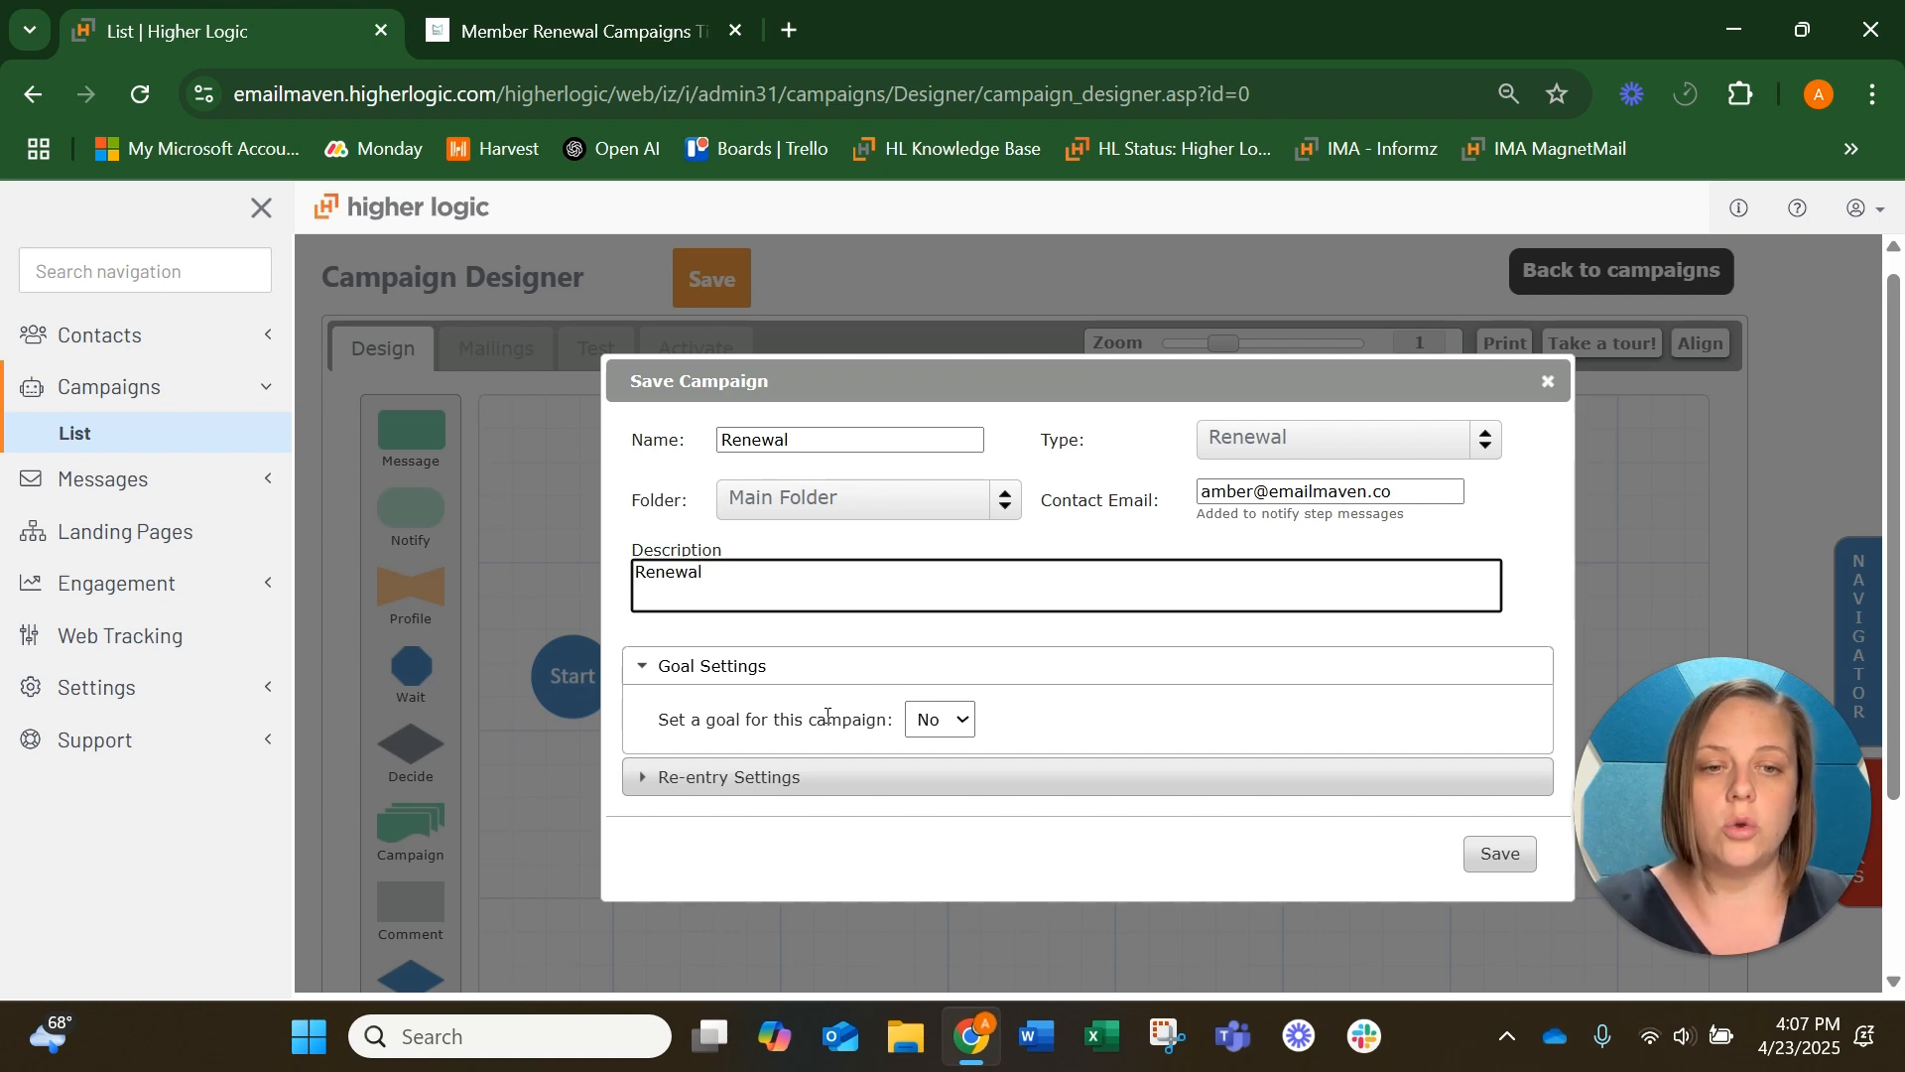
# Try to set a campaign goal with a 40% conversion rate and check the available conversion target group folders
pyautogui.click(940, 720)
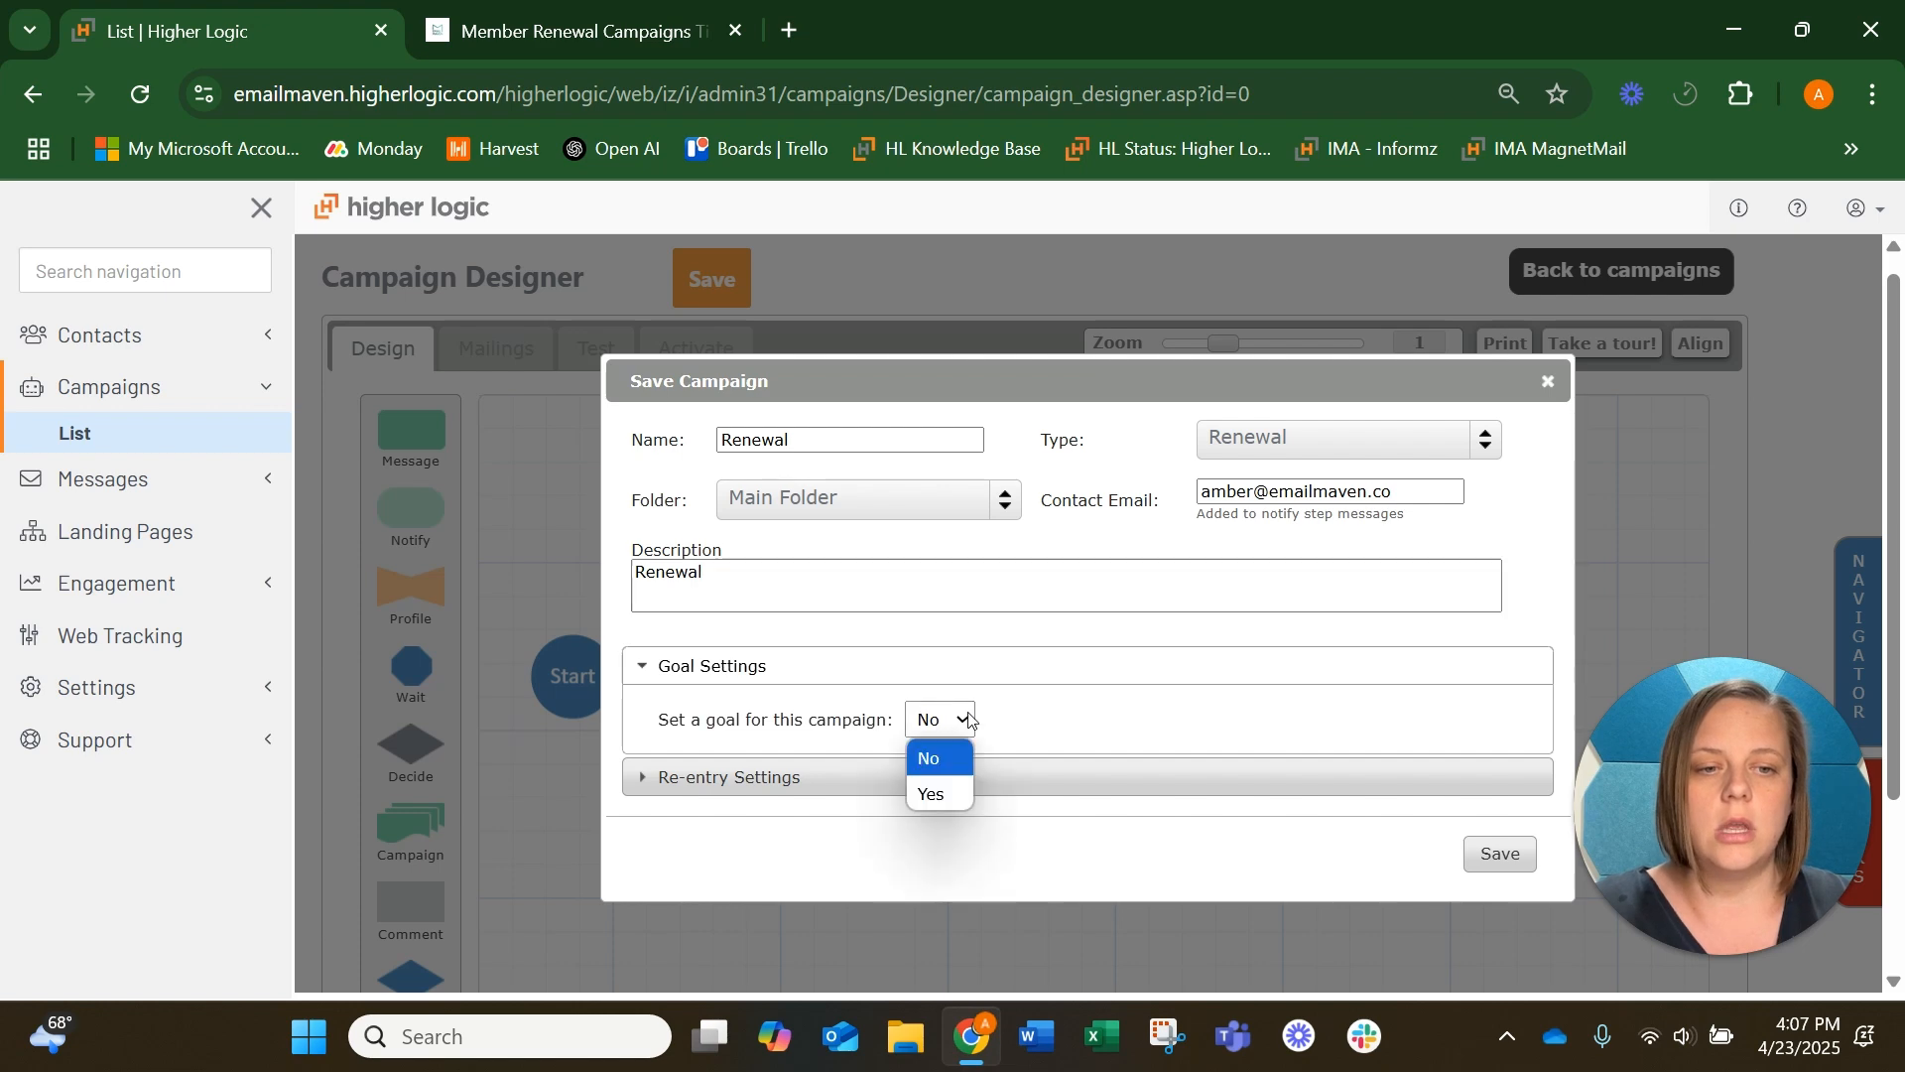
pyautogui.click(946, 795)
pyautogui.scroll(-1, 1022, 707)
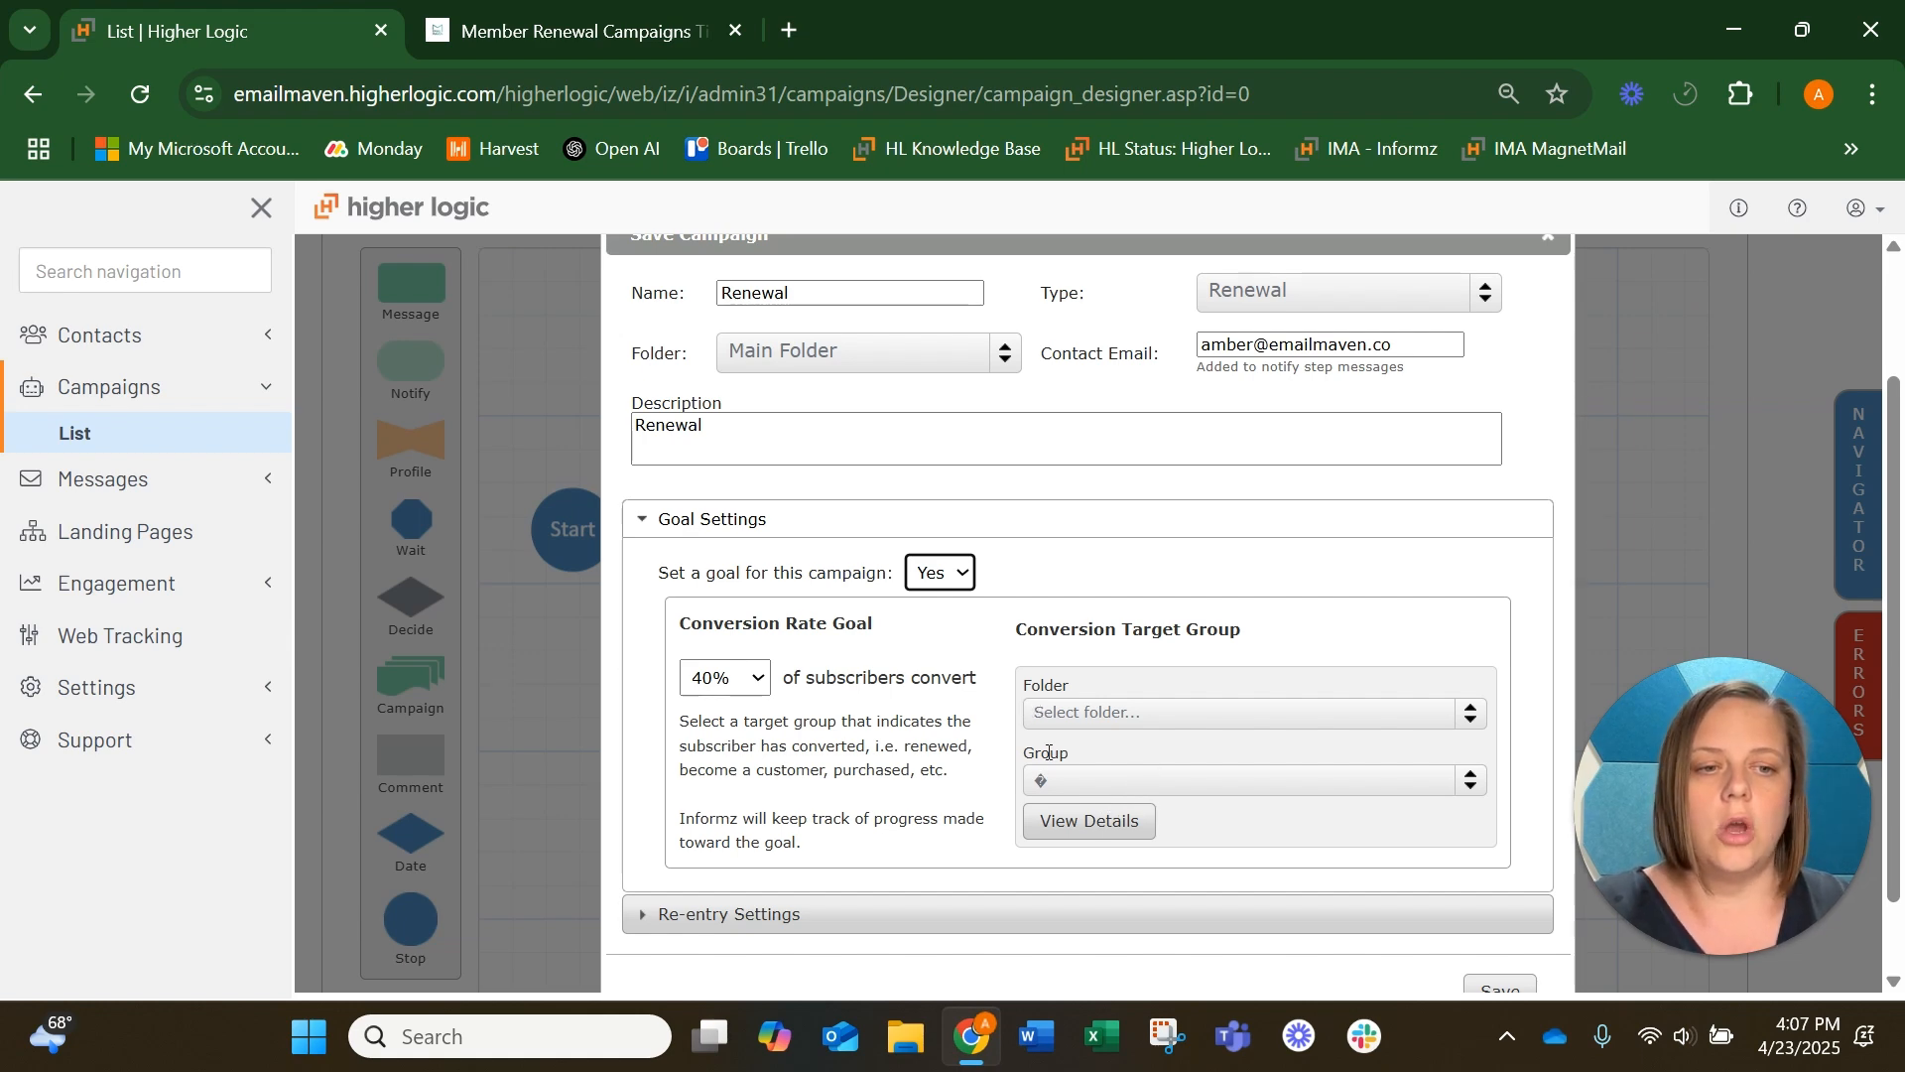
pyautogui.click(724, 678)
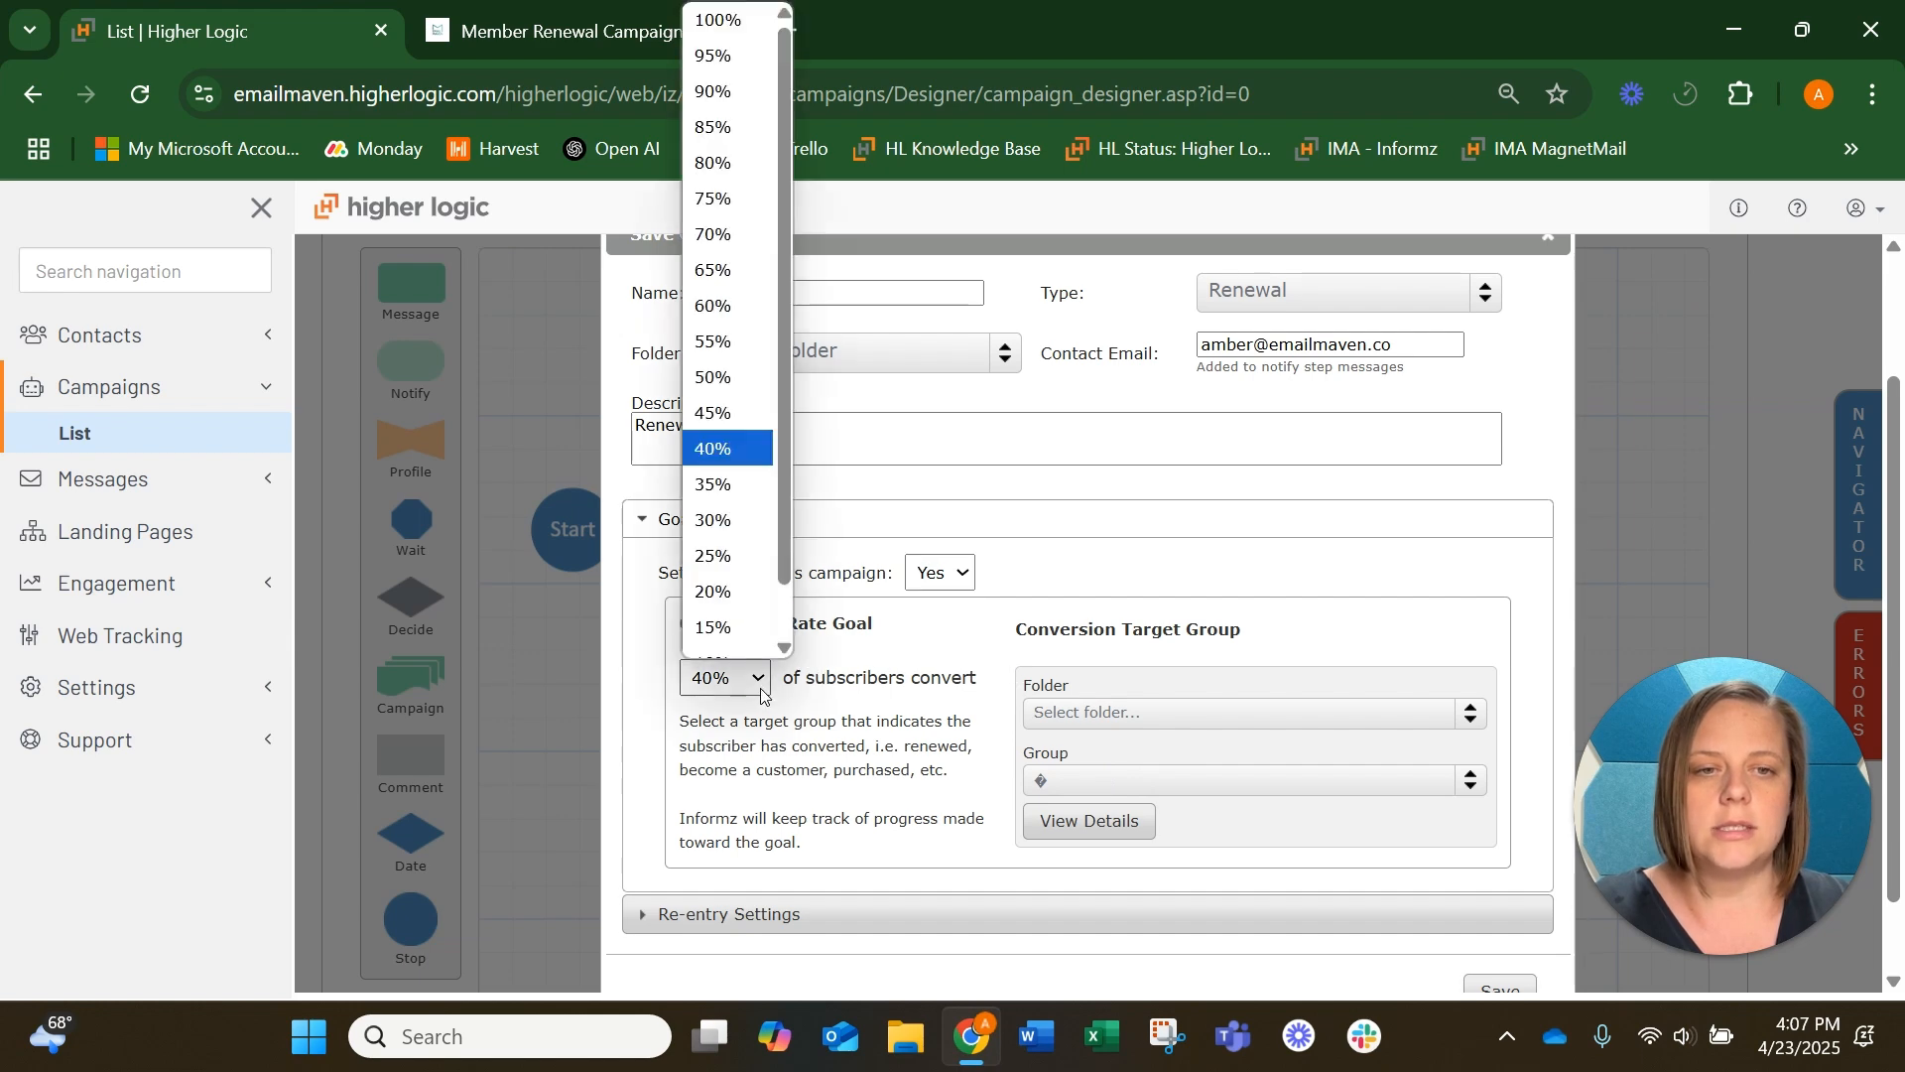
pyautogui.scroll(-1, 736, 444)
pyautogui.click(734, 431)
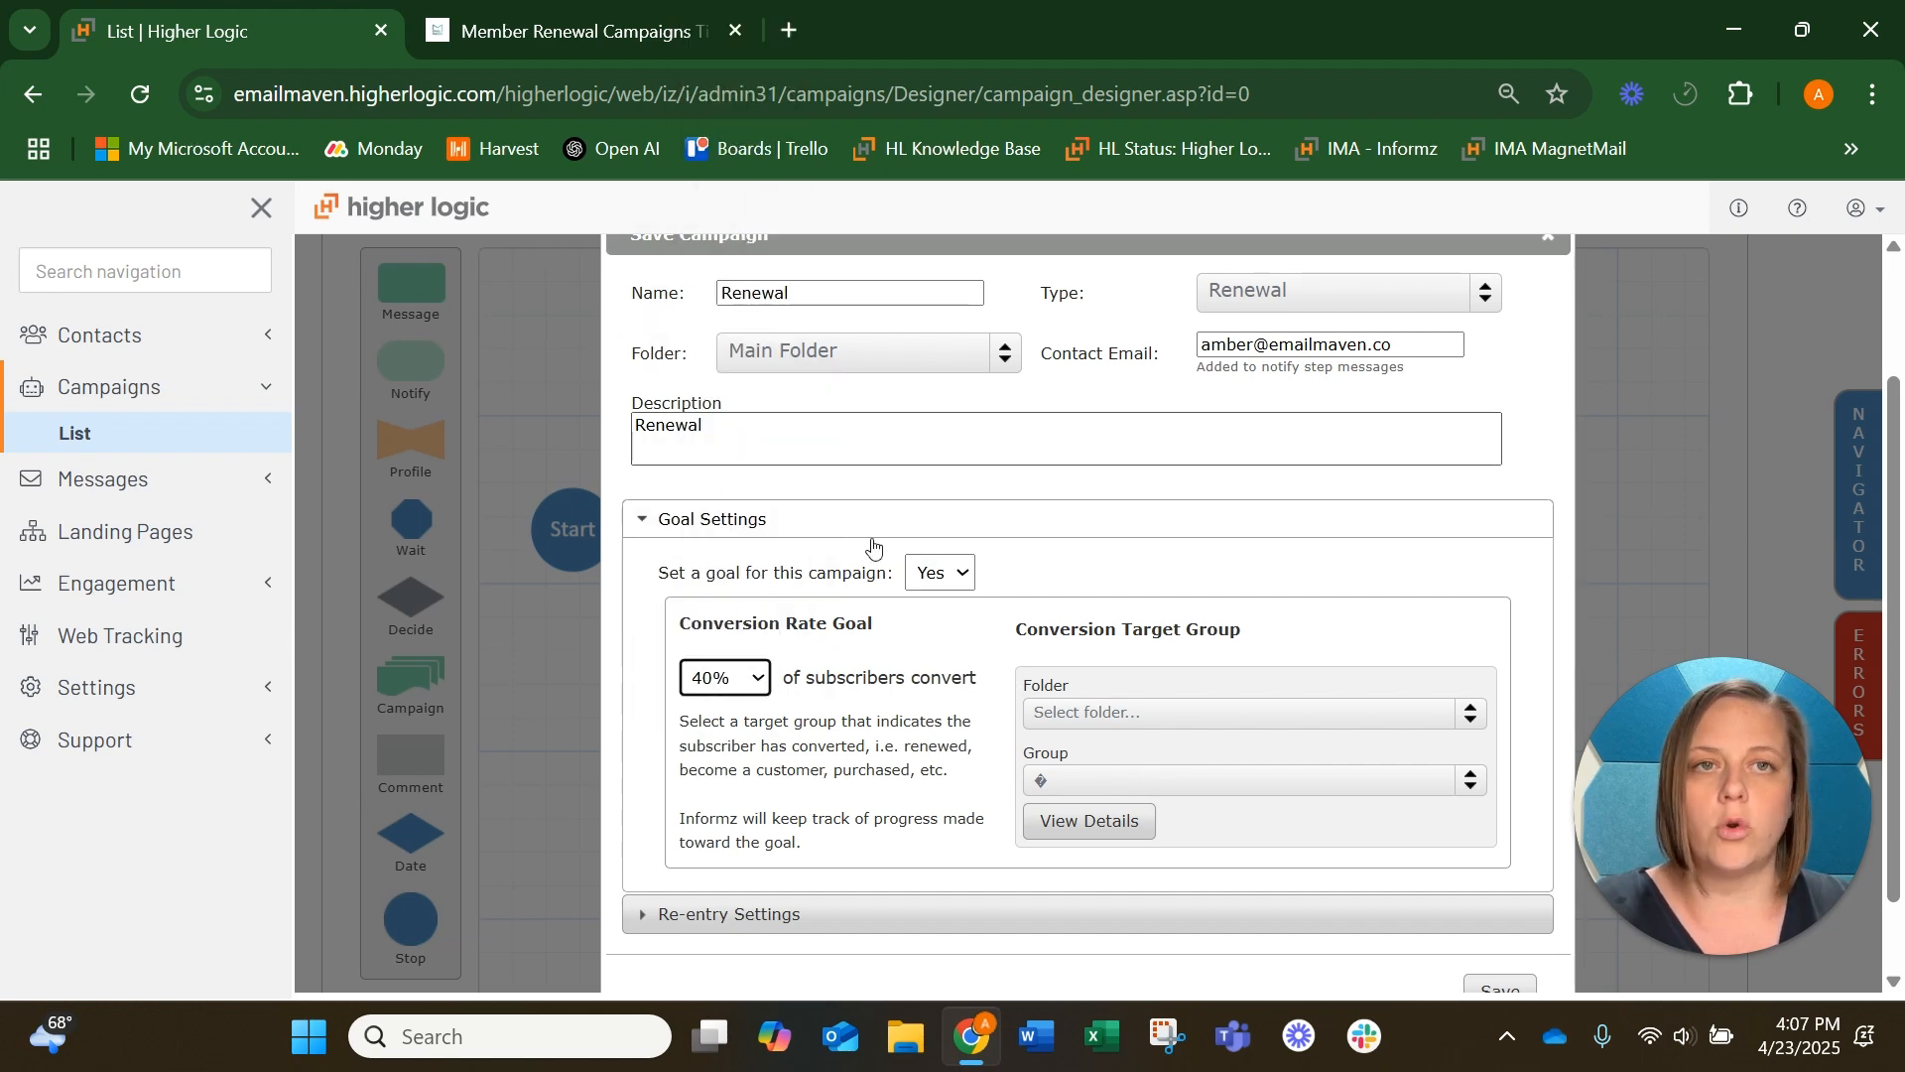
pyautogui.click(1141, 710)
pyautogui.click(1133, 702)
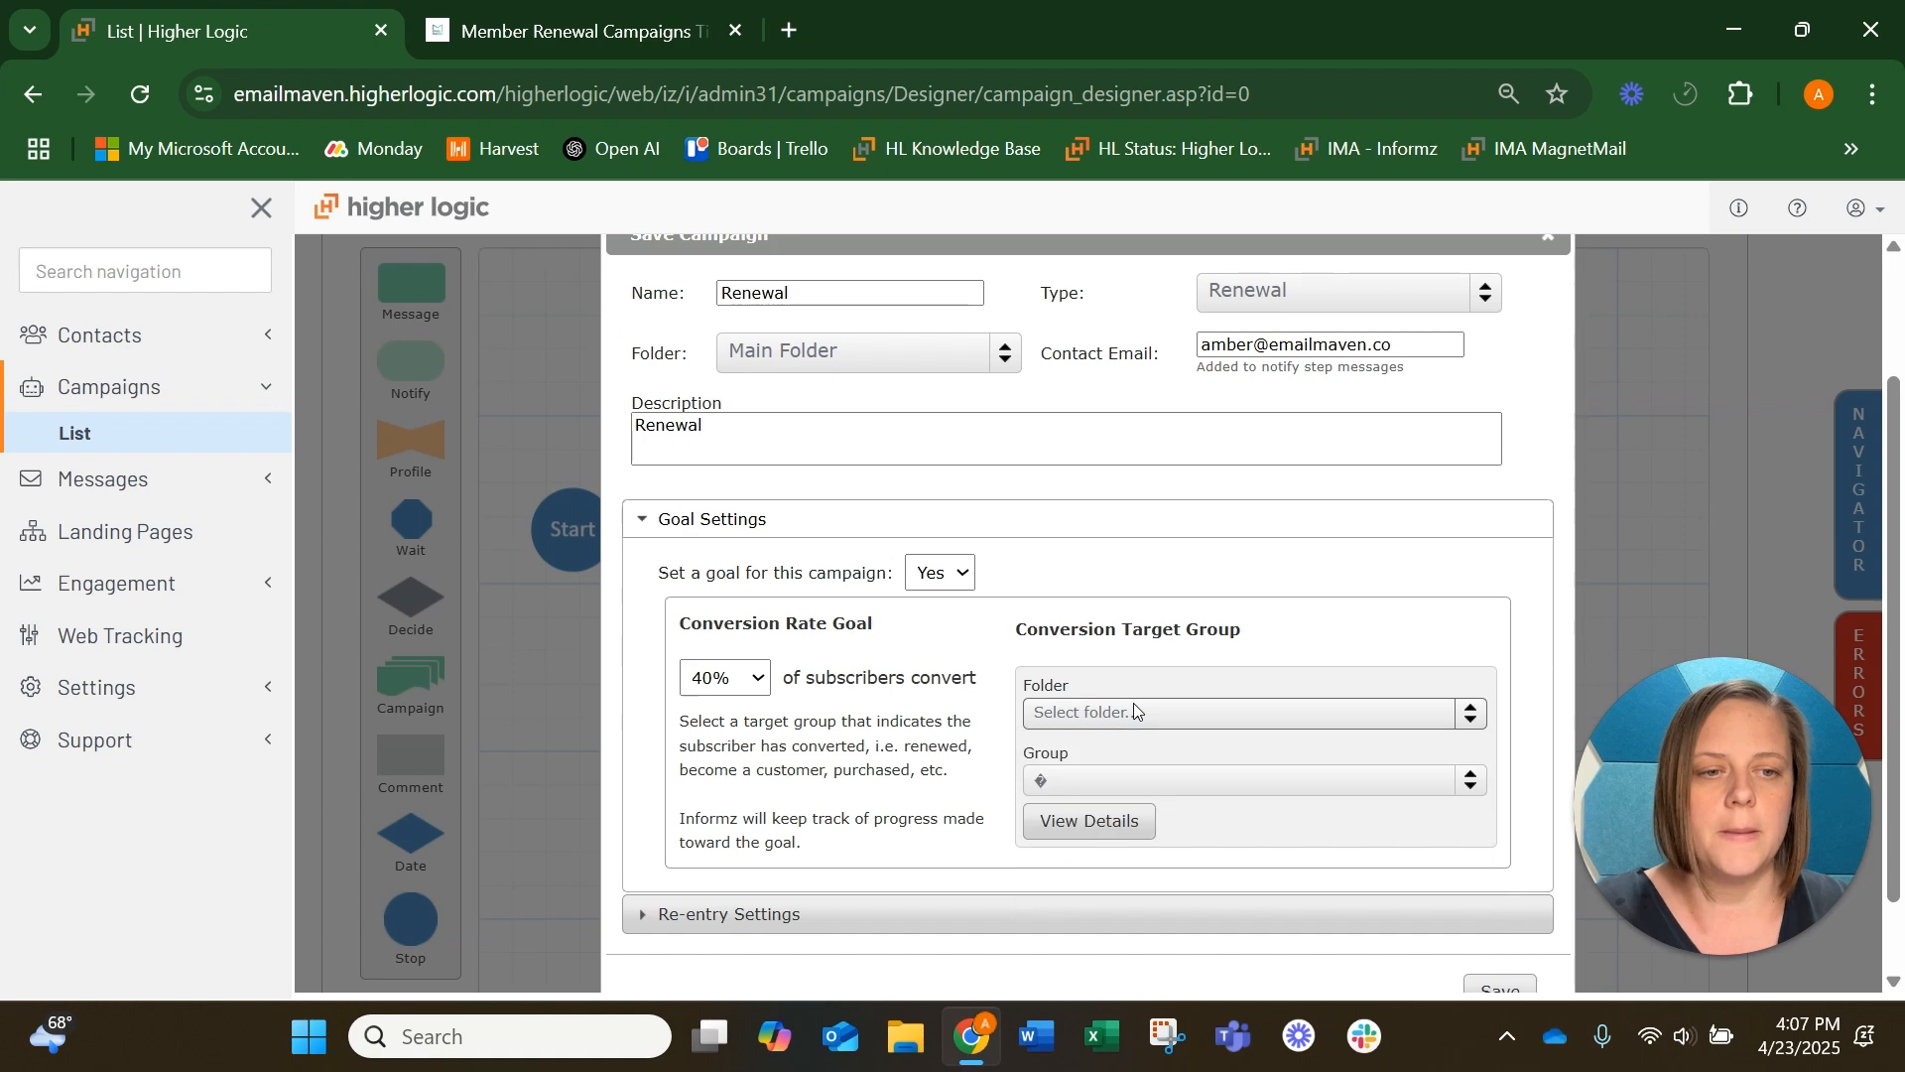
pyautogui.scroll(-1, 992, 764)
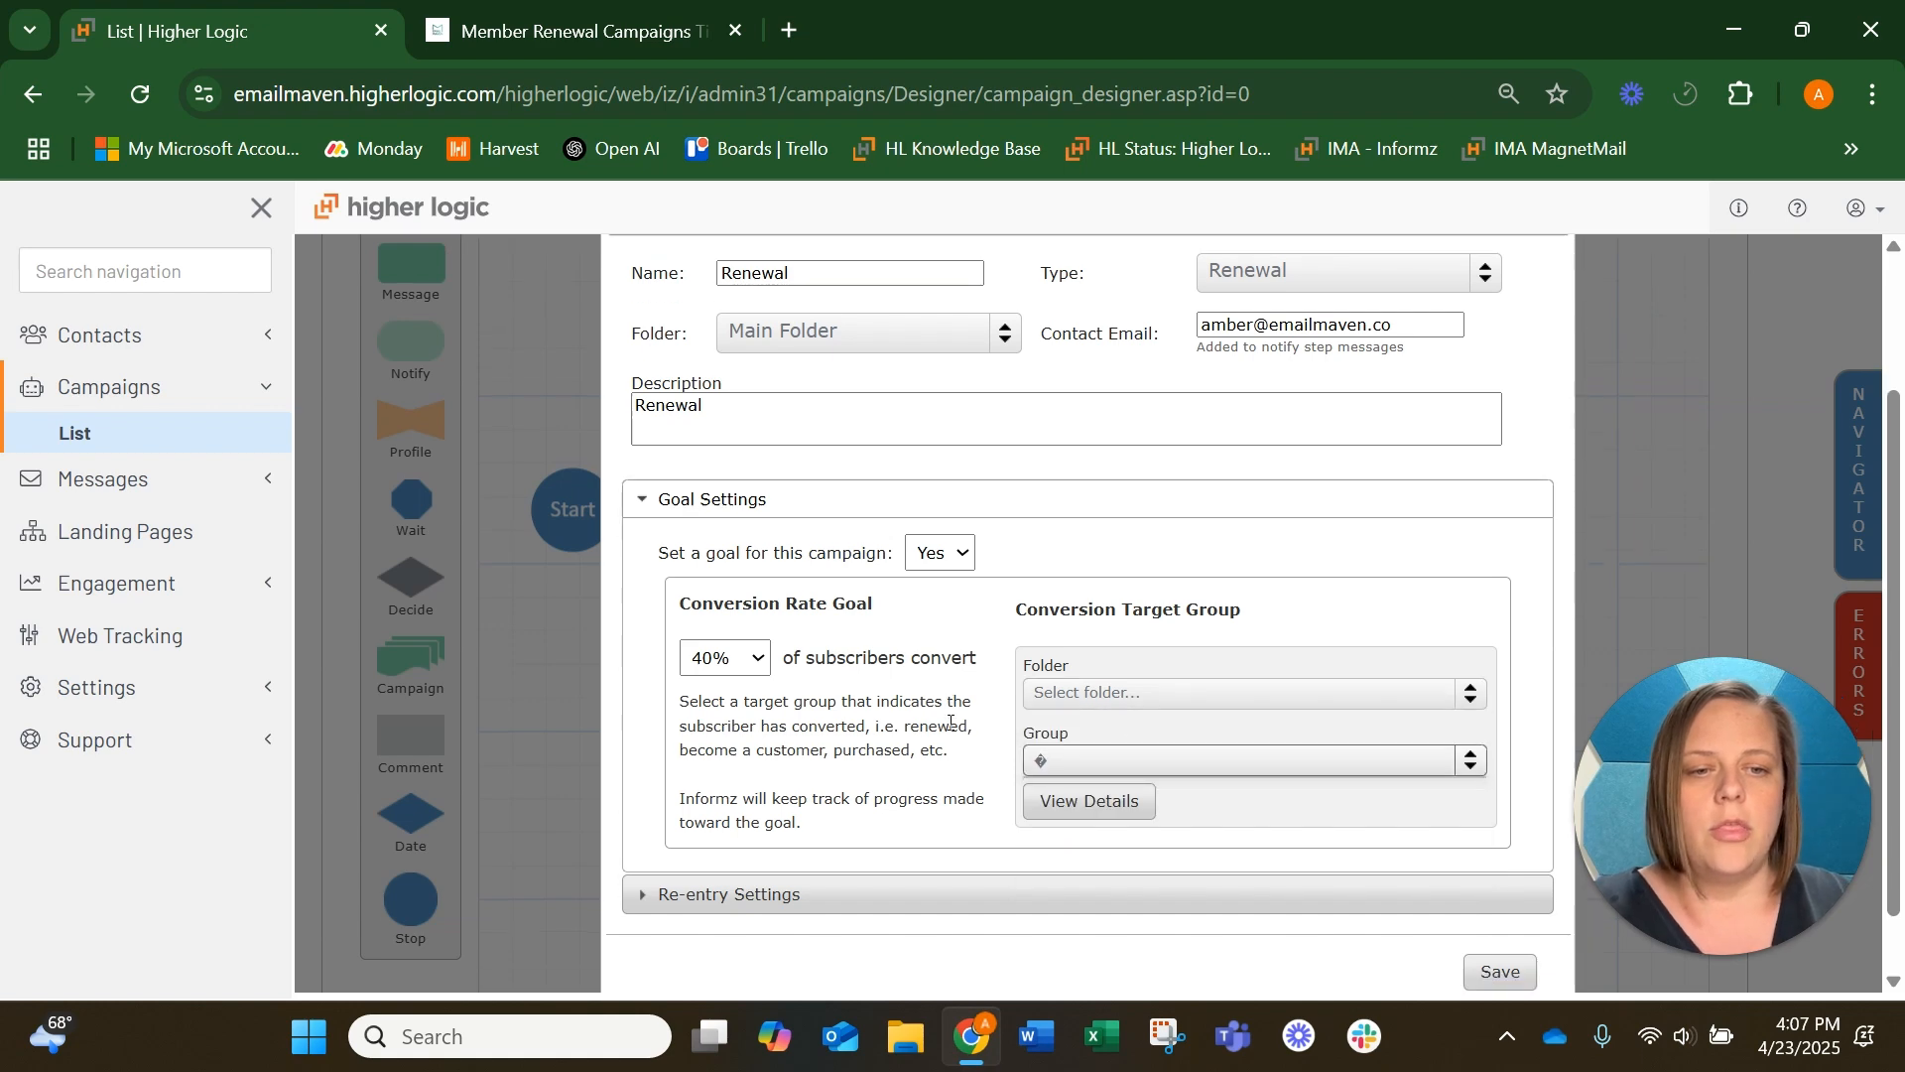
# Allow subscribers to re-enter the campaign up to 5 times with a minimum wait of 10 weeks, and try to save it
pyautogui.click(789, 841)
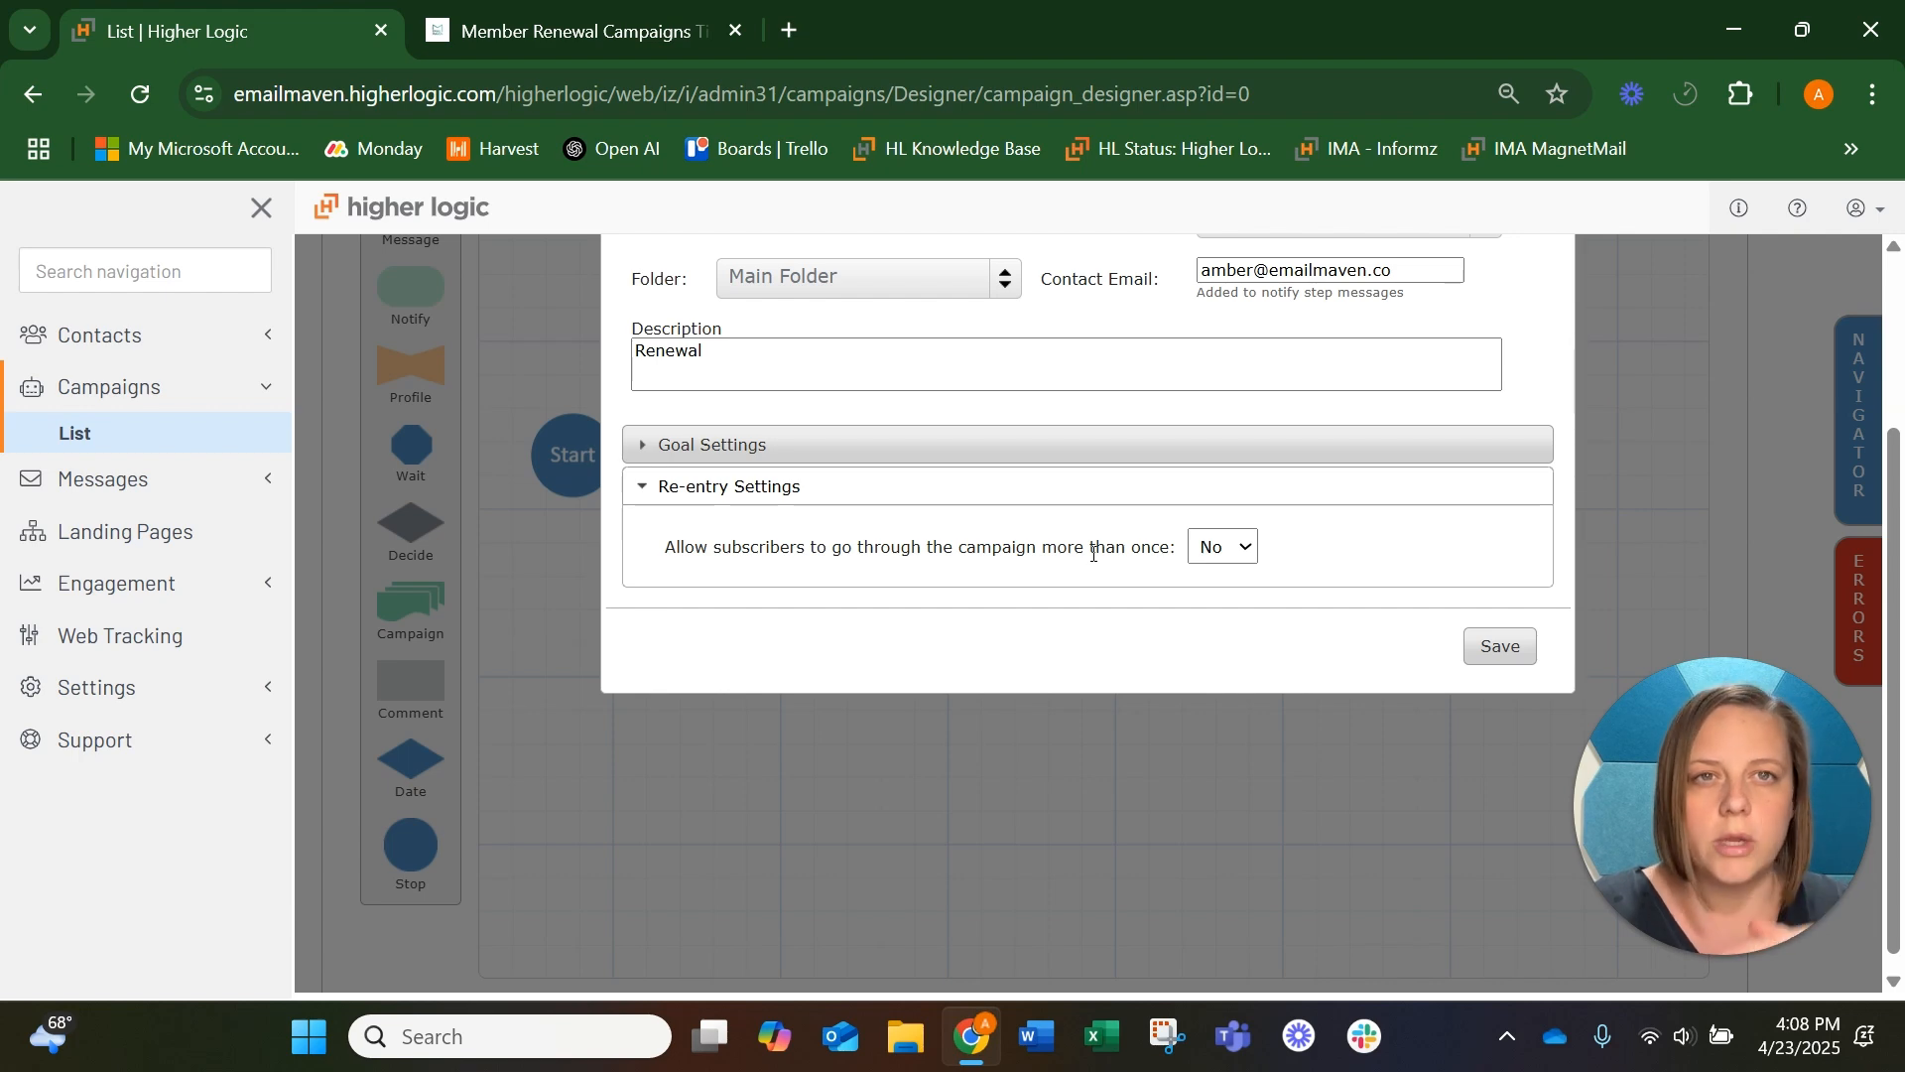
pyautogui.click(1241, 546)
pyautogui.click(1211, 617)
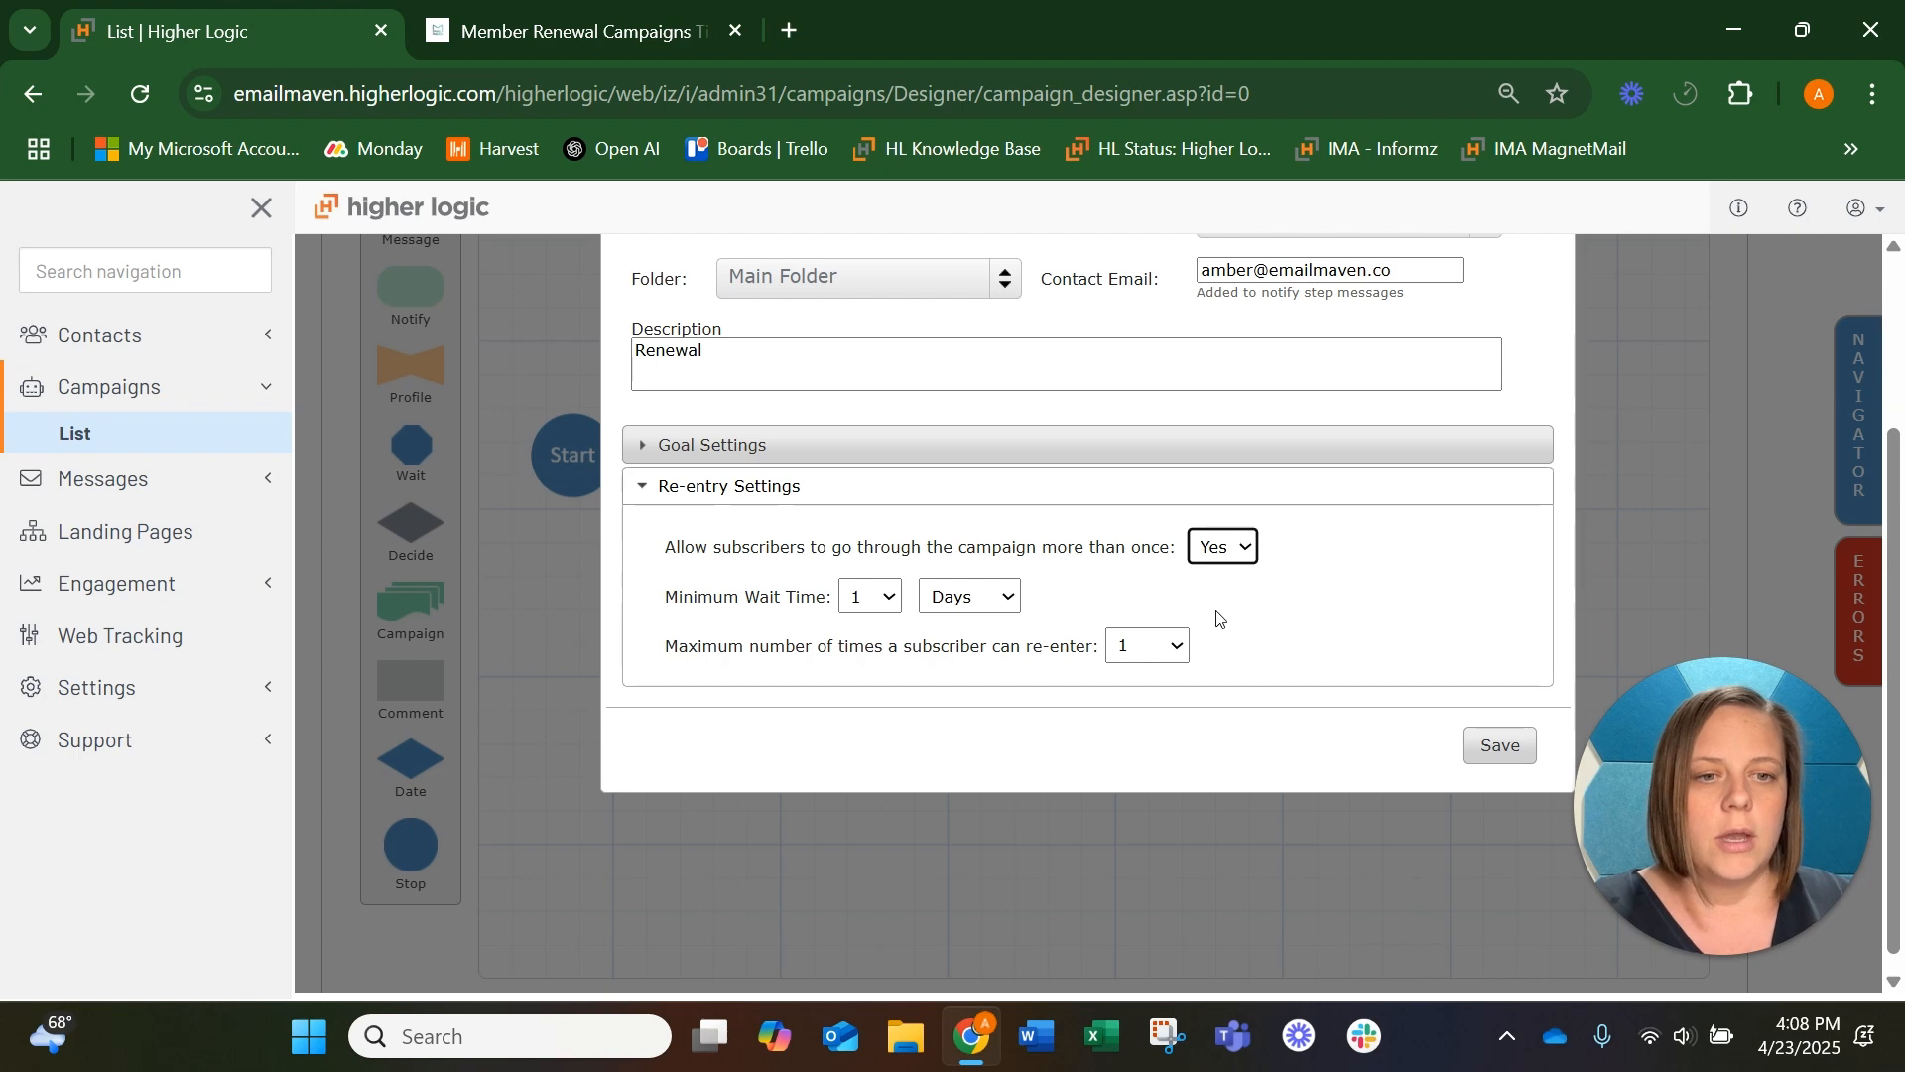
pyautogui.click(878, 599)
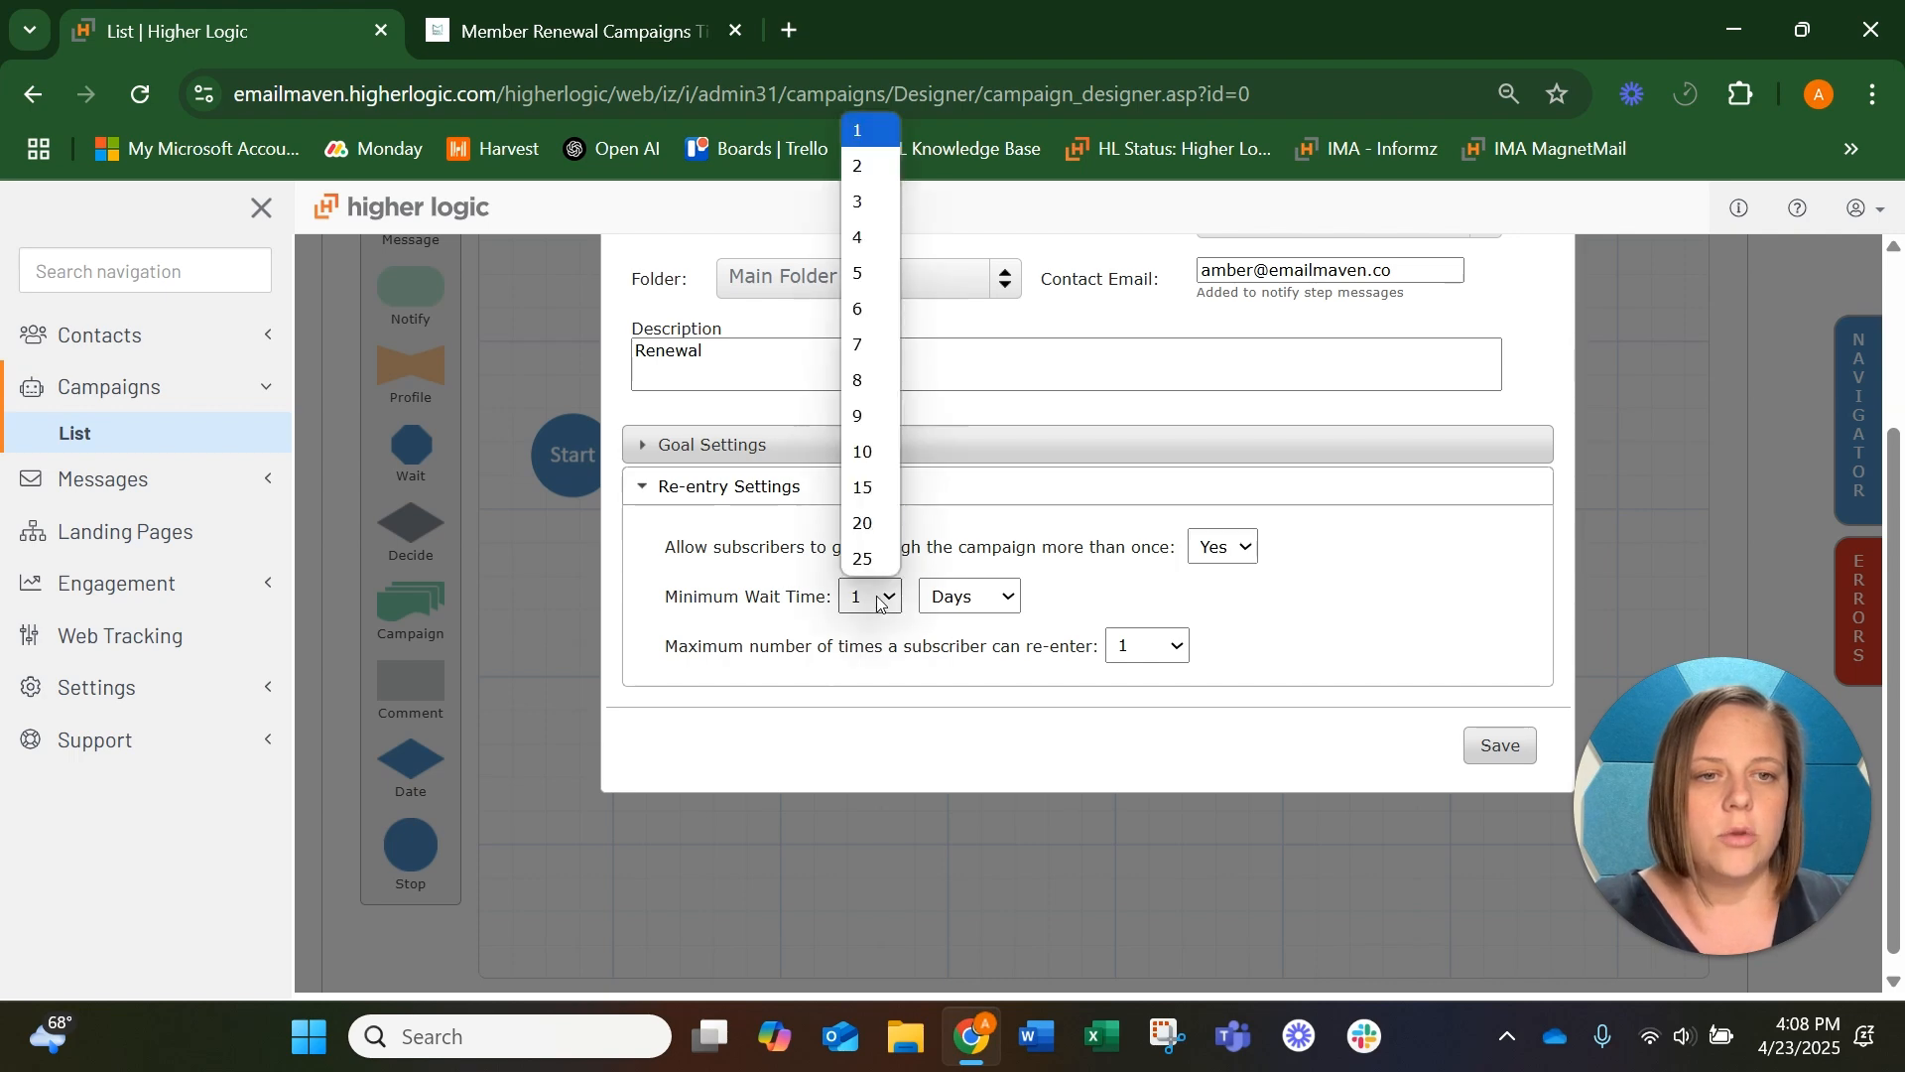
pyautogui.click(862, 453)
pyautogui.click(1006, 597)
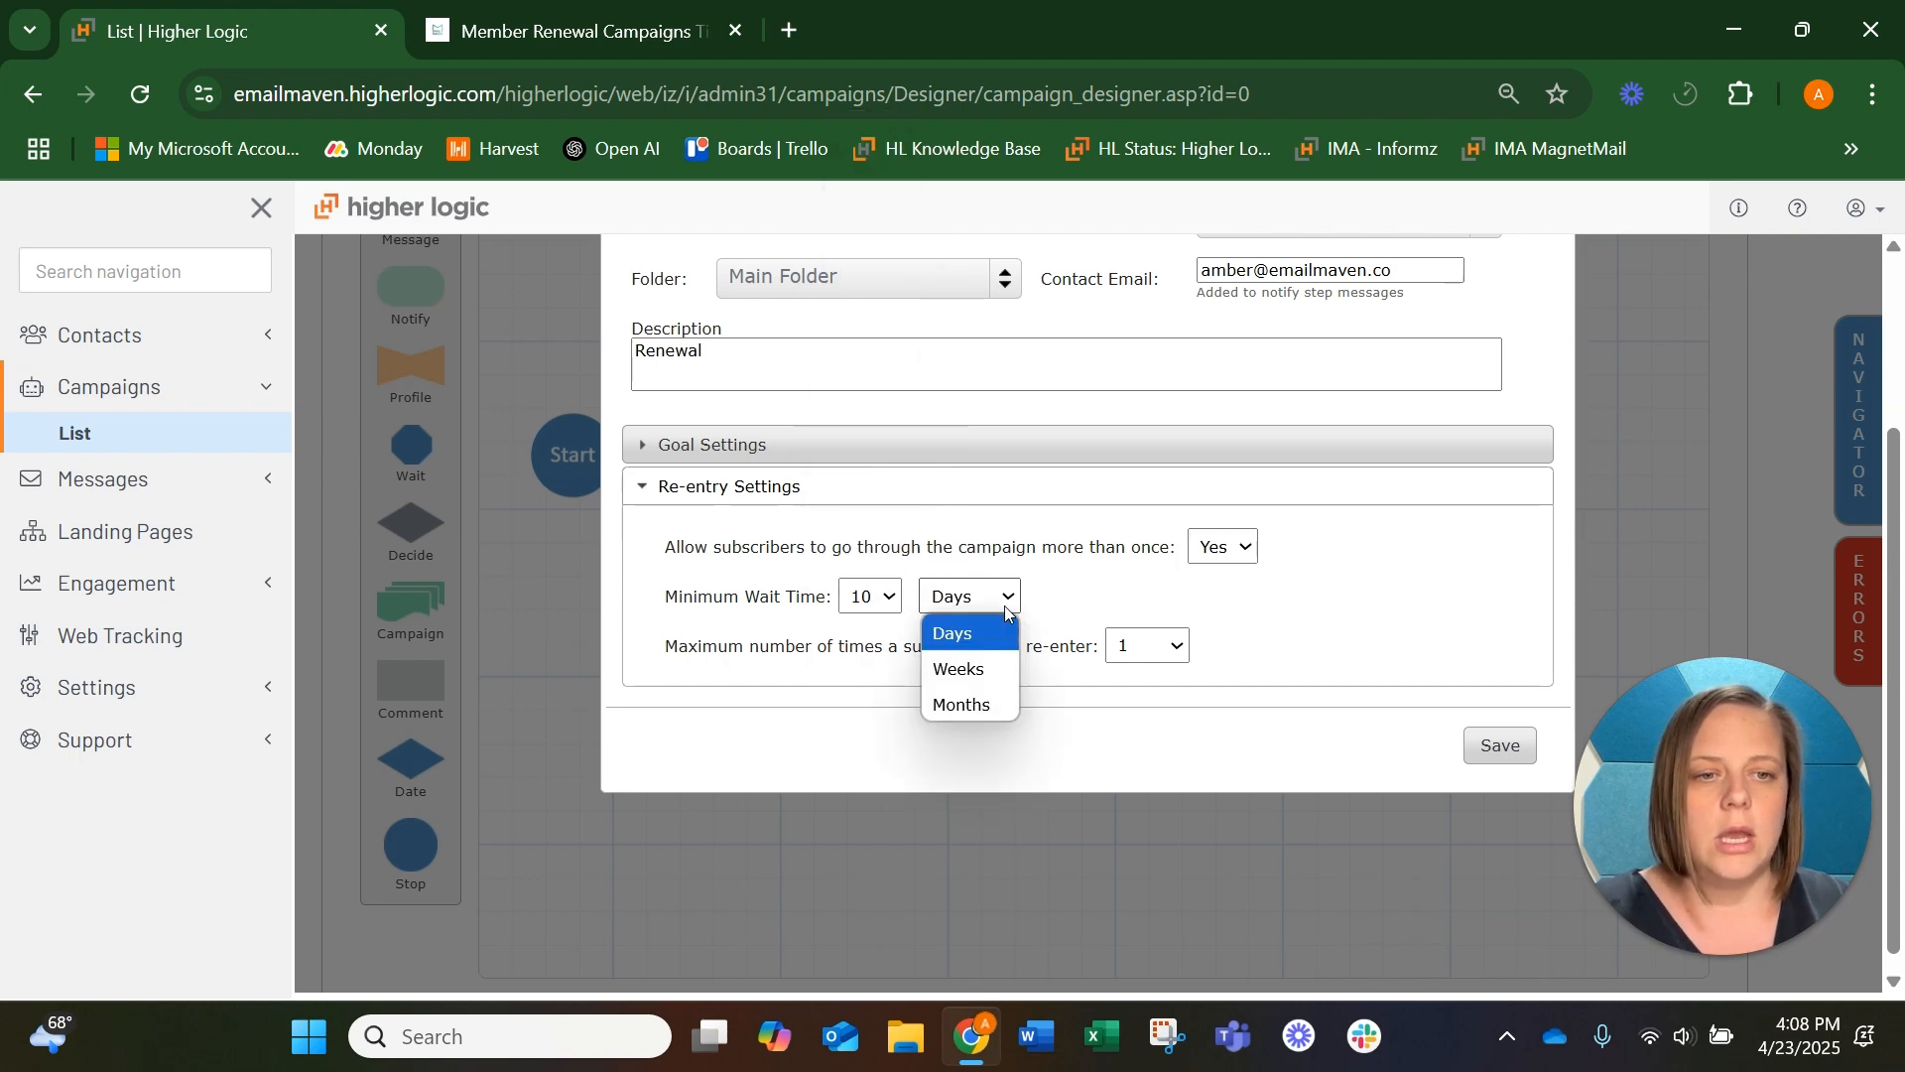
pyautogui.click(943, 666)
pyautogui.click(1174, 646)
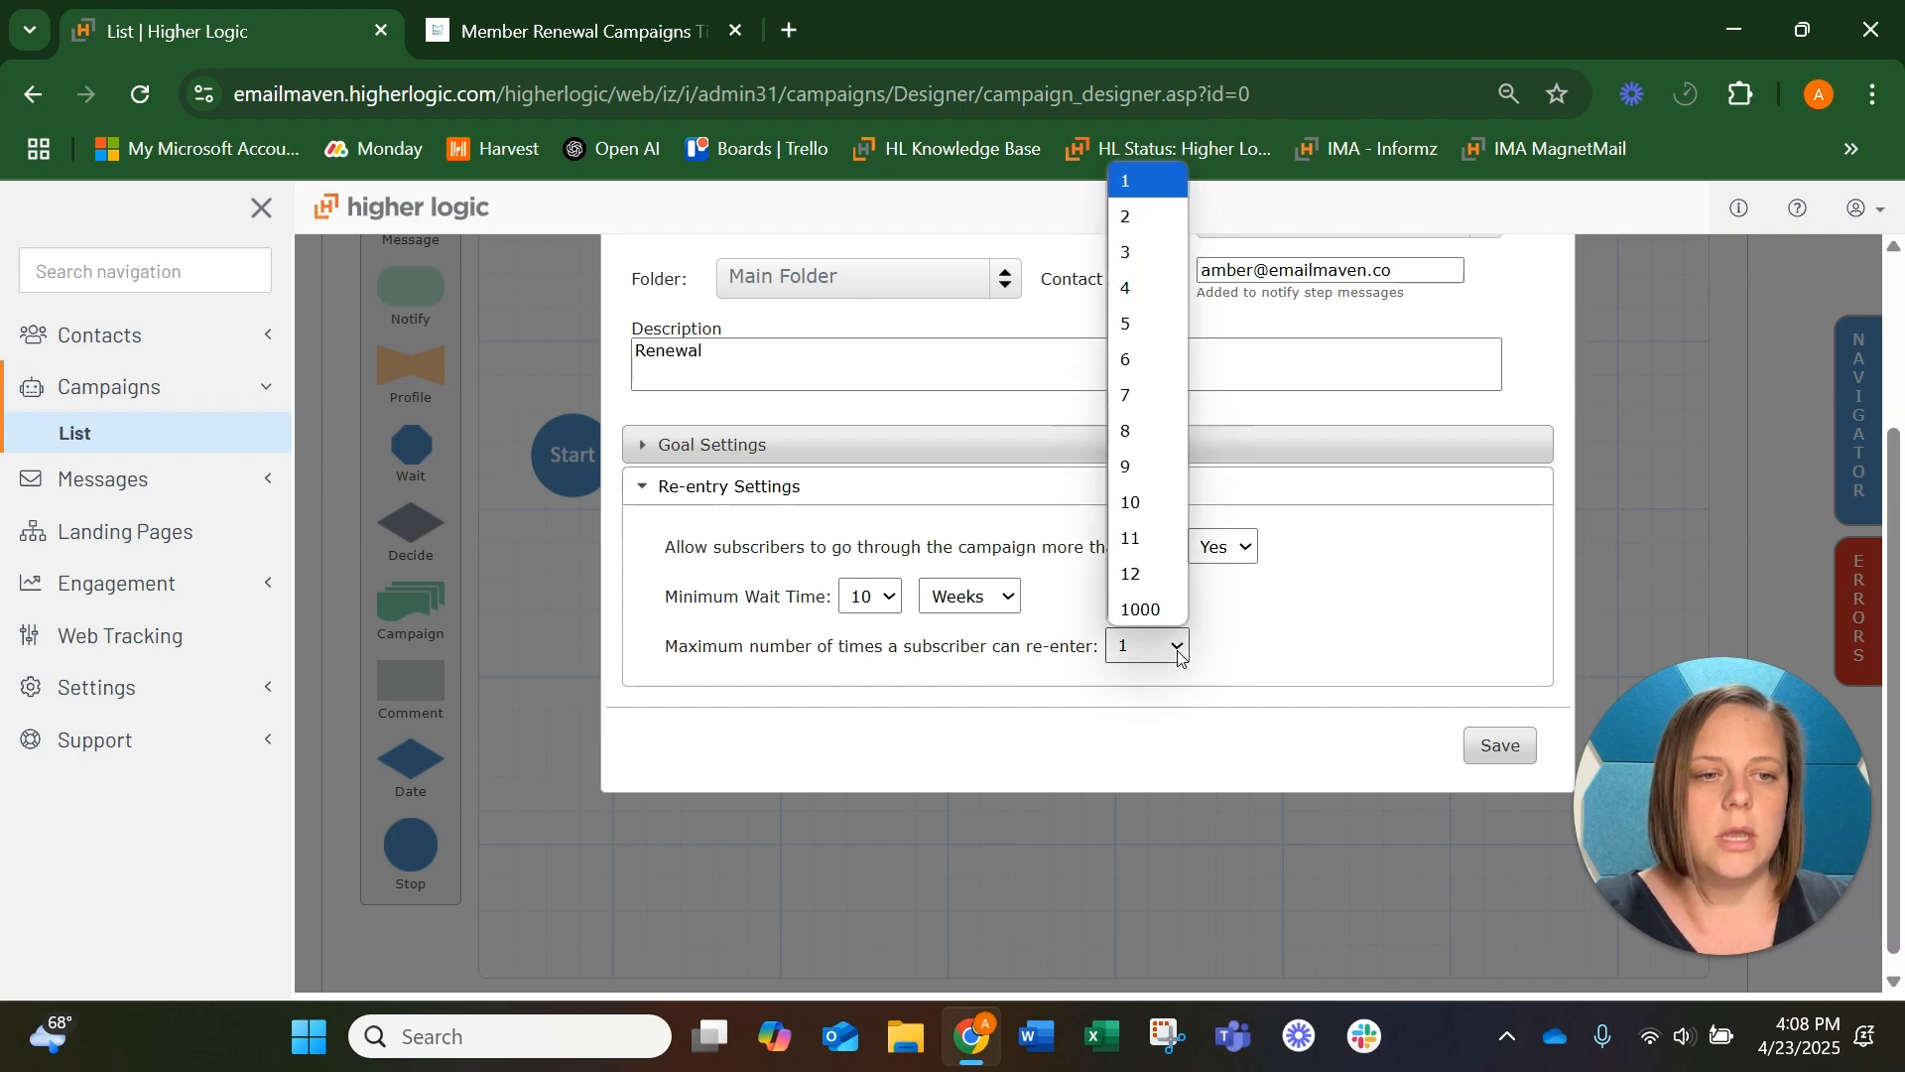
pyautogui.click(1151, 323)
pyautogui.click(1502, 747)
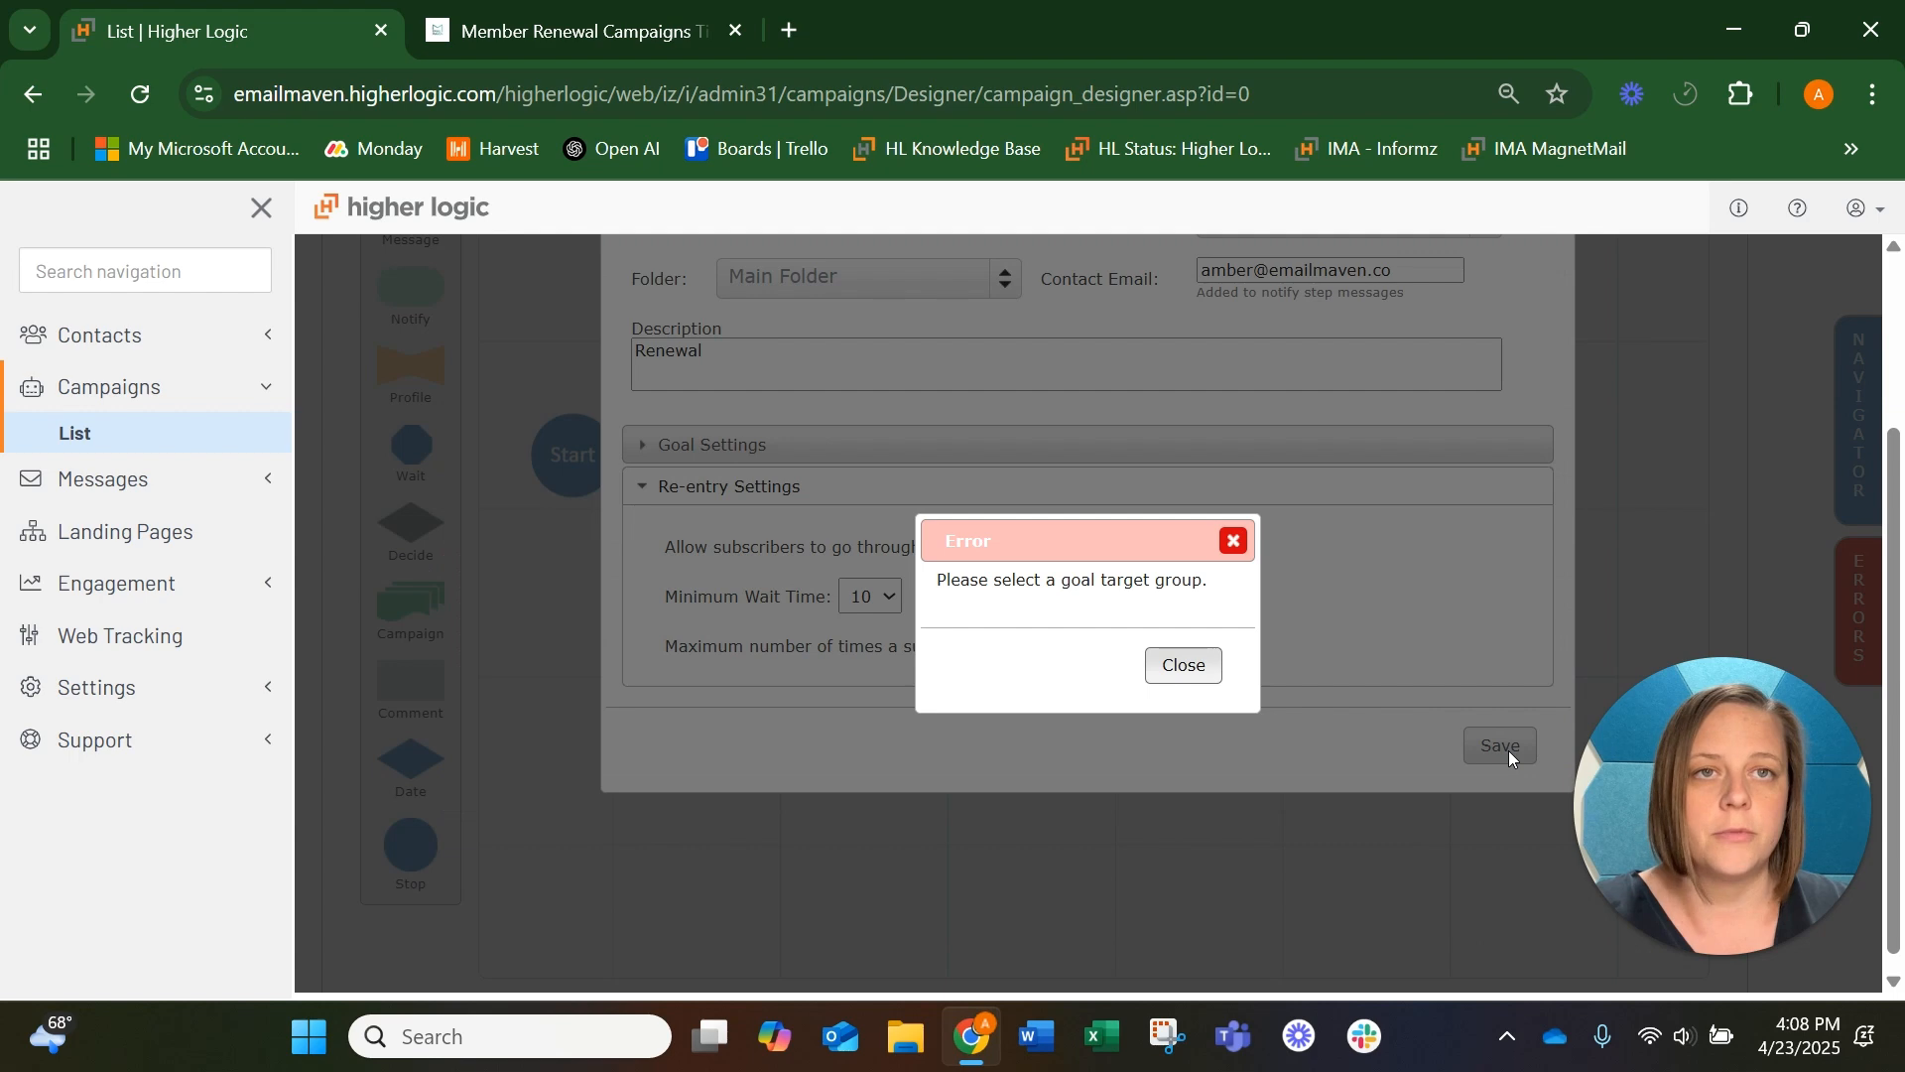
pyautogui.click(1190, 672)
# Turn off the goal for the campaign and save the campaign
pyautogui.scroll(1, 1203, 646)
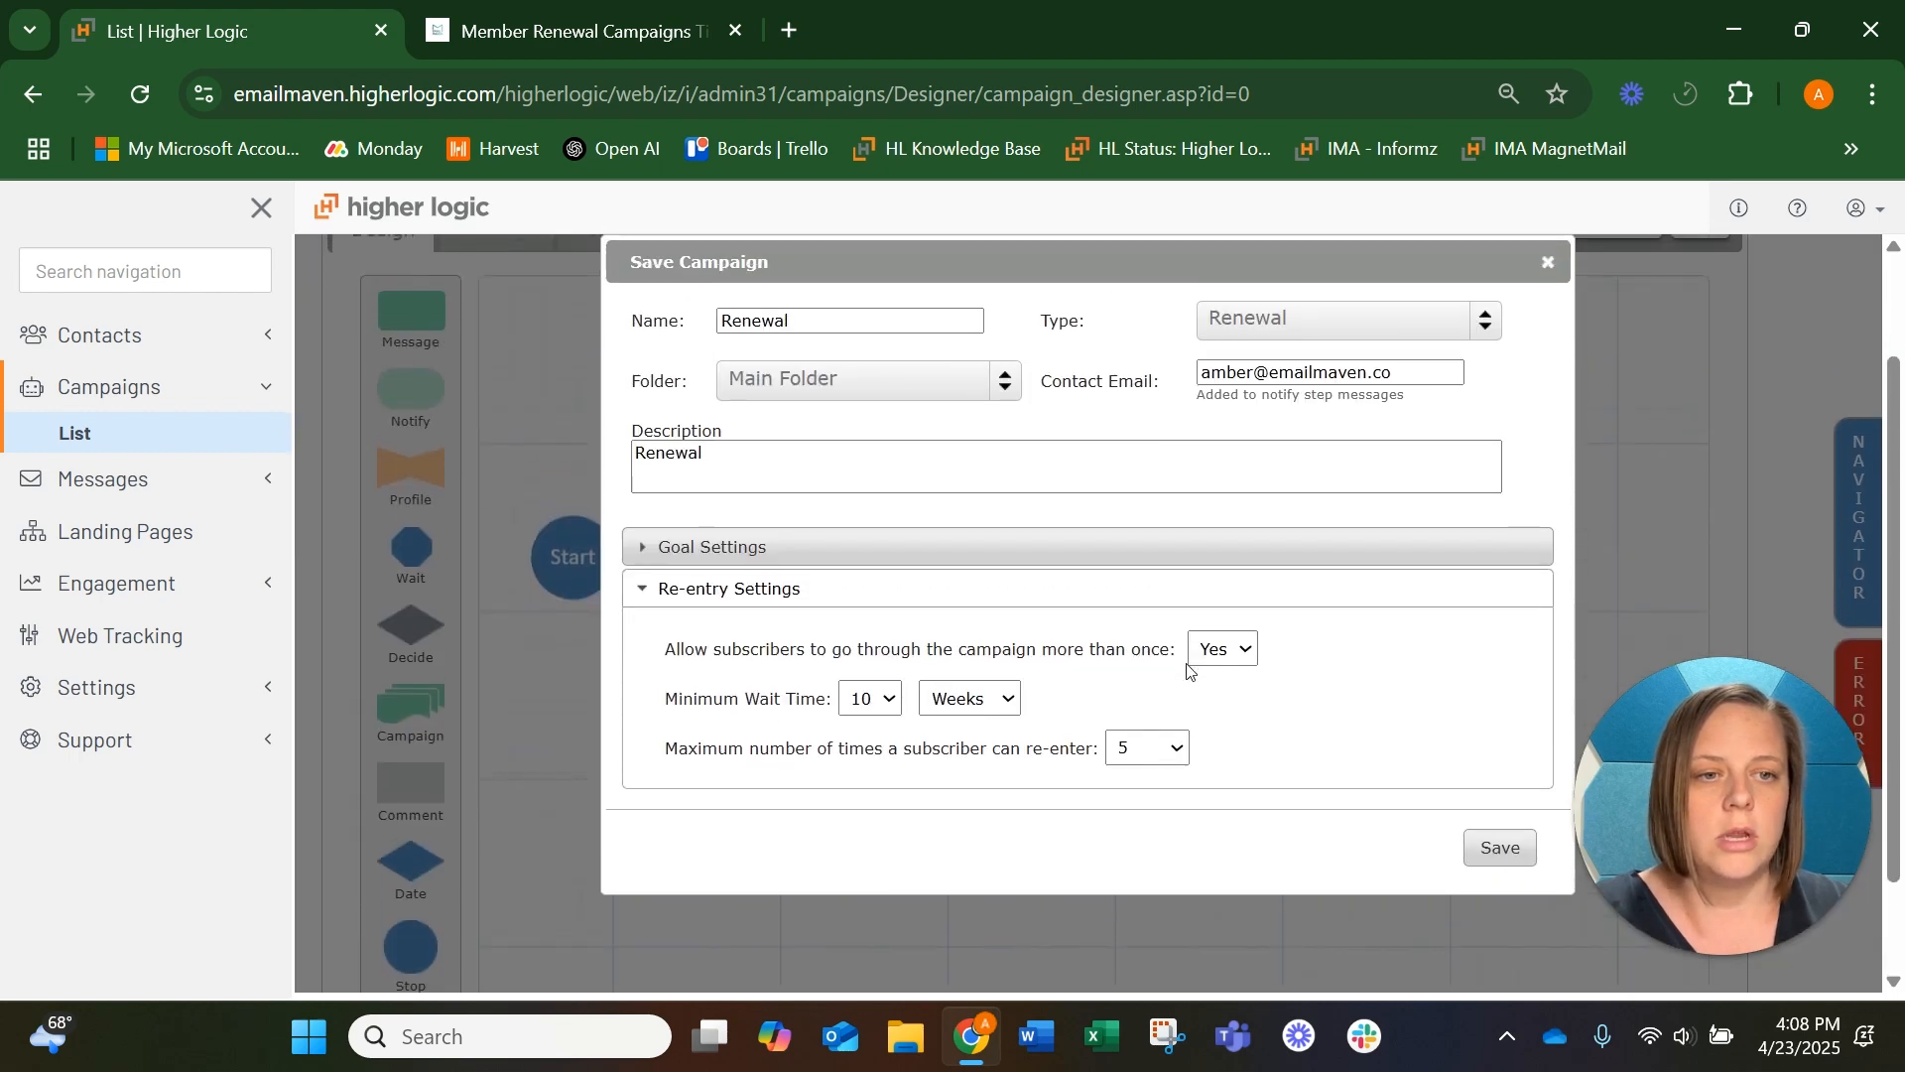
pyautogui.click(898, 540)
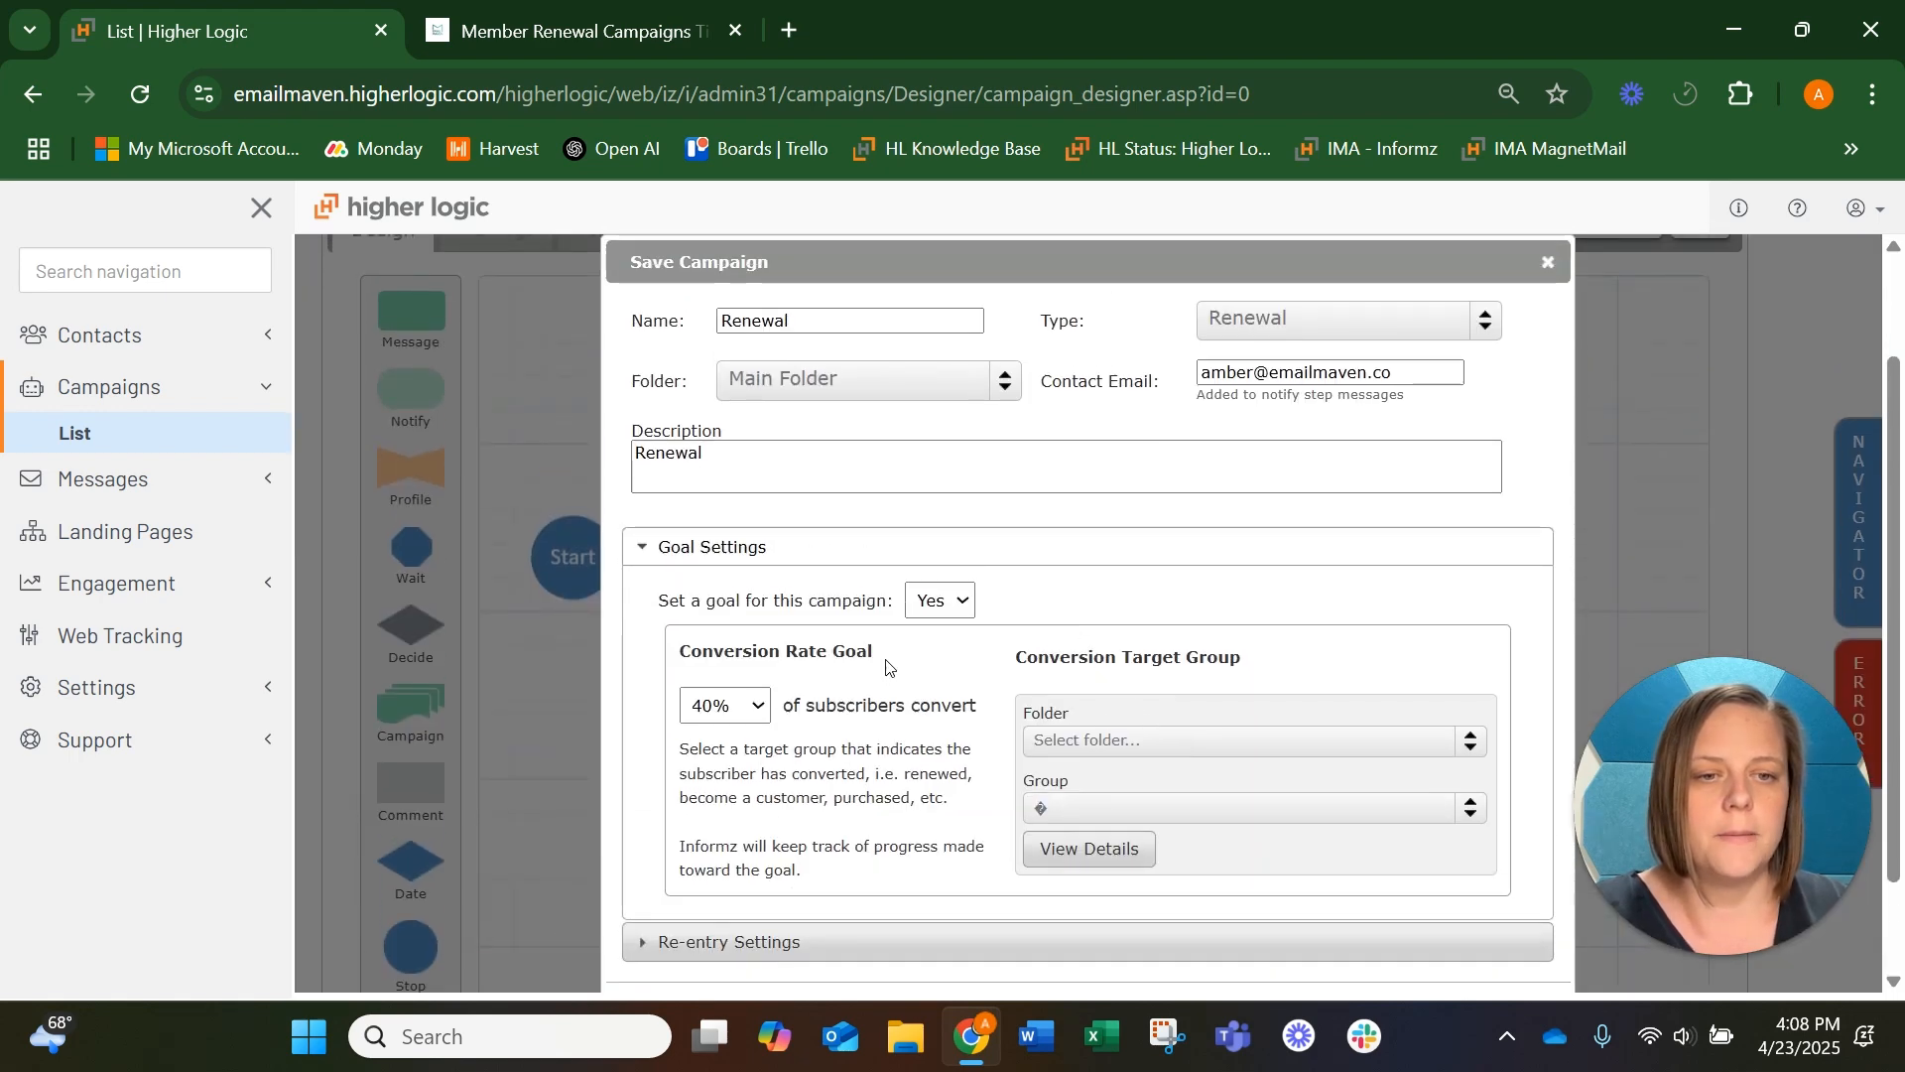
pyautogui.click(918, 610)
pyautogui.click(931, 645)
pyautogui.scroll(-1, 1319, 576)
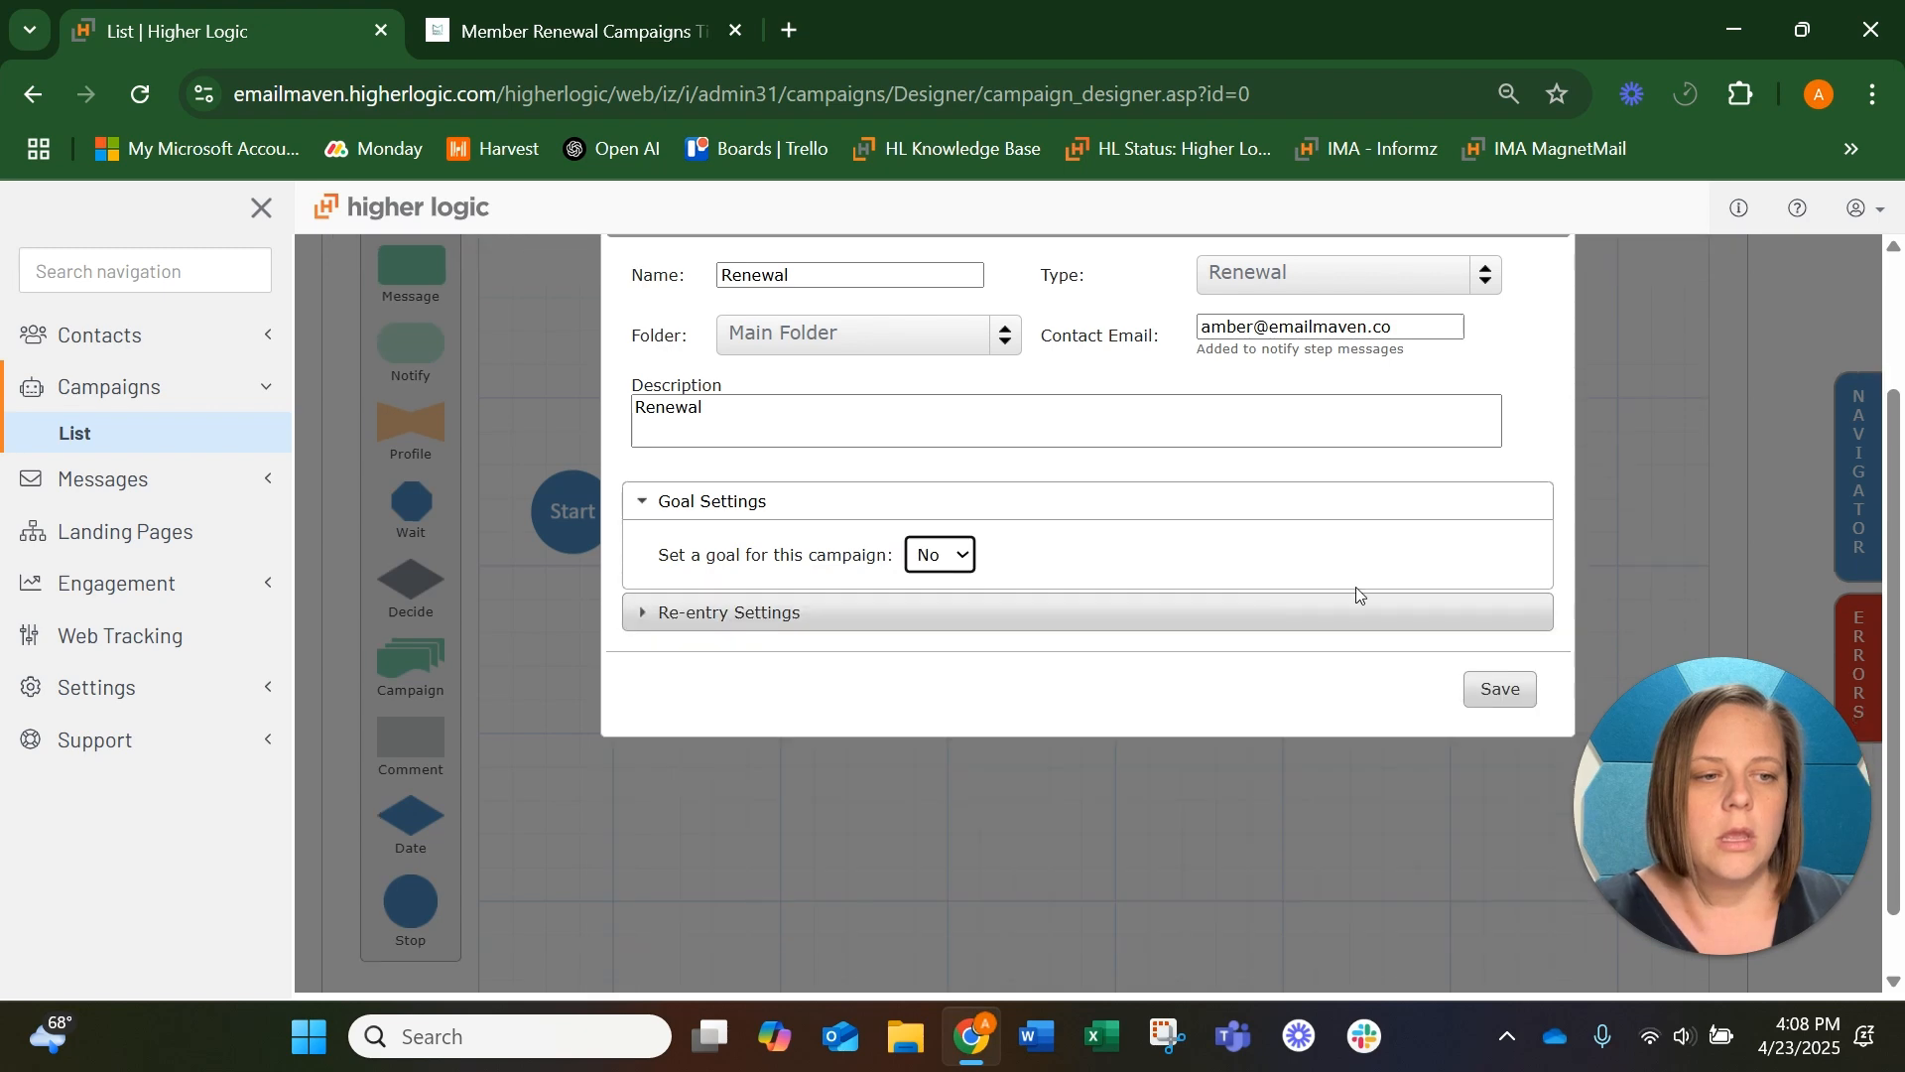
pyautogui.click(1488, 688)
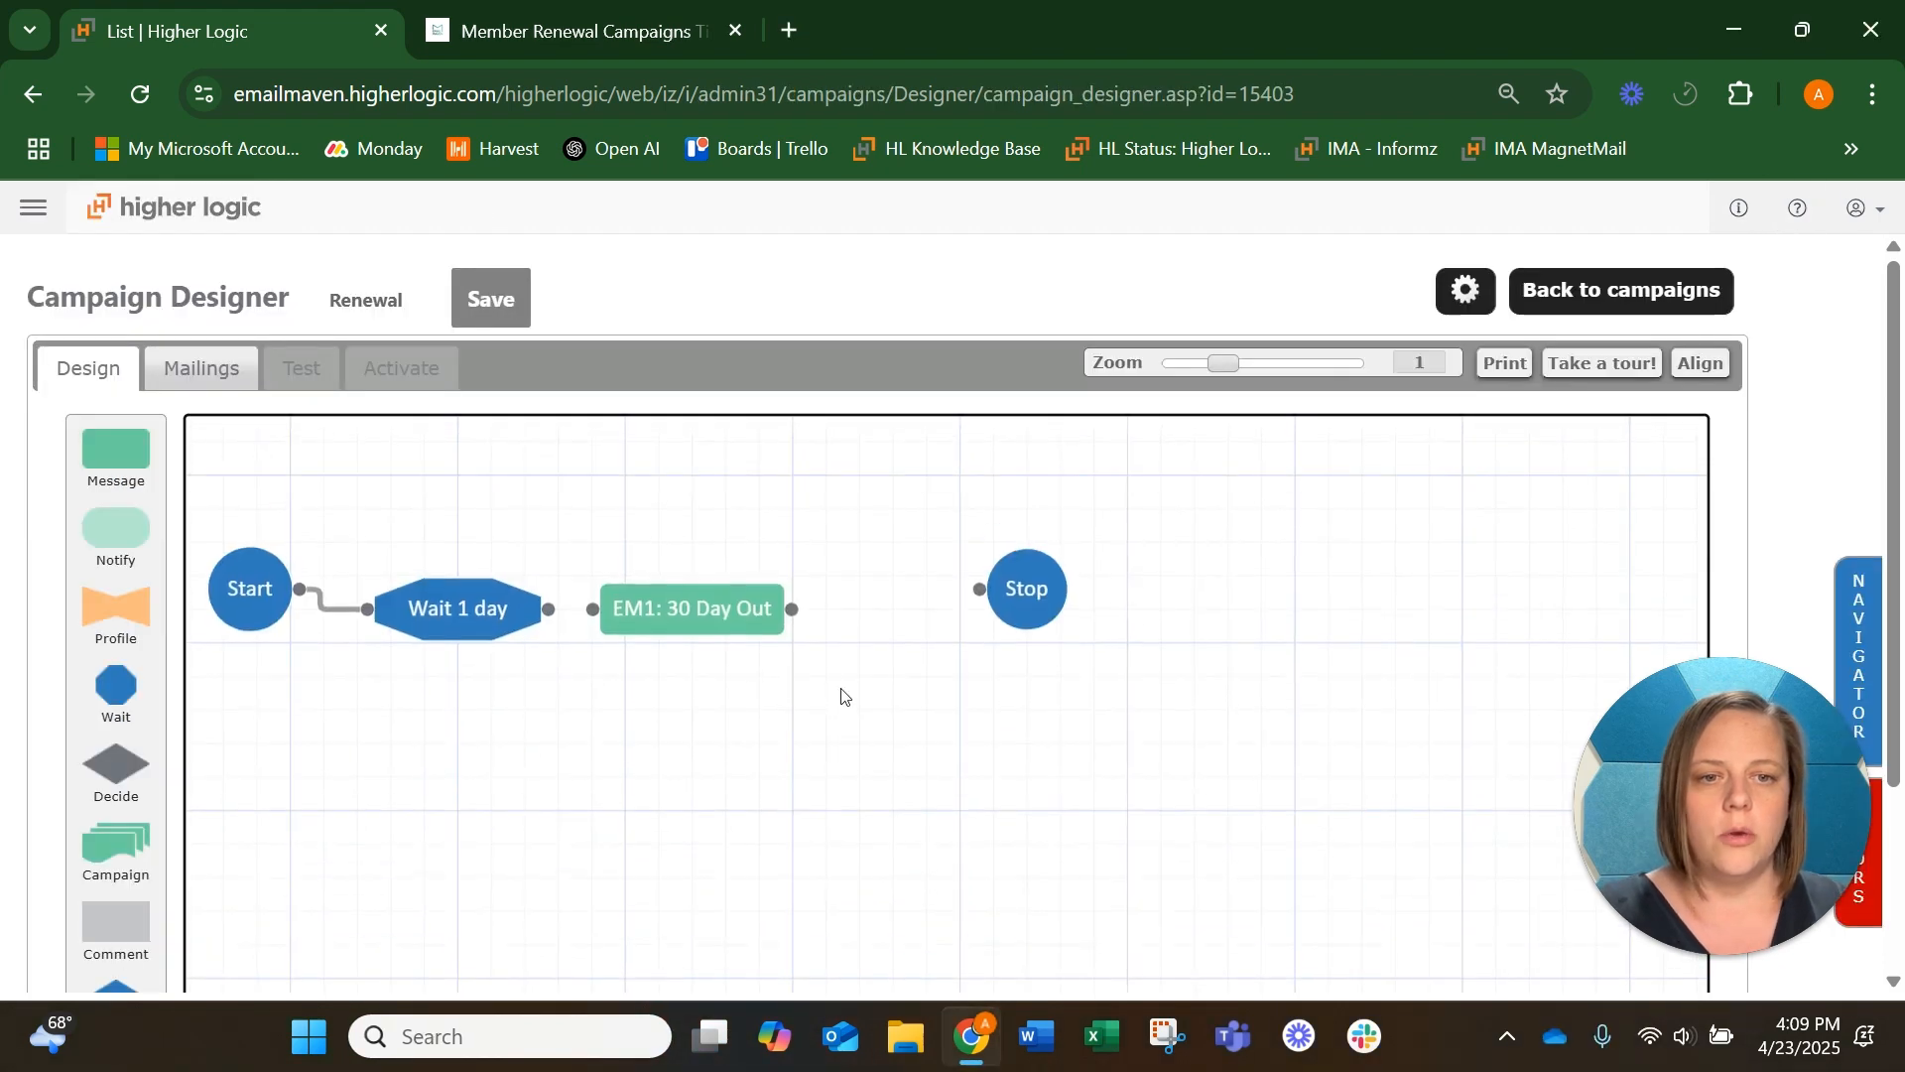
# Connect the Wait 1 day step to EM1: 30 Day Out and add a Wait step between that message and Stop
pyautogui.moveTo(548, 613); pyautogui.dragTo(615, 613)
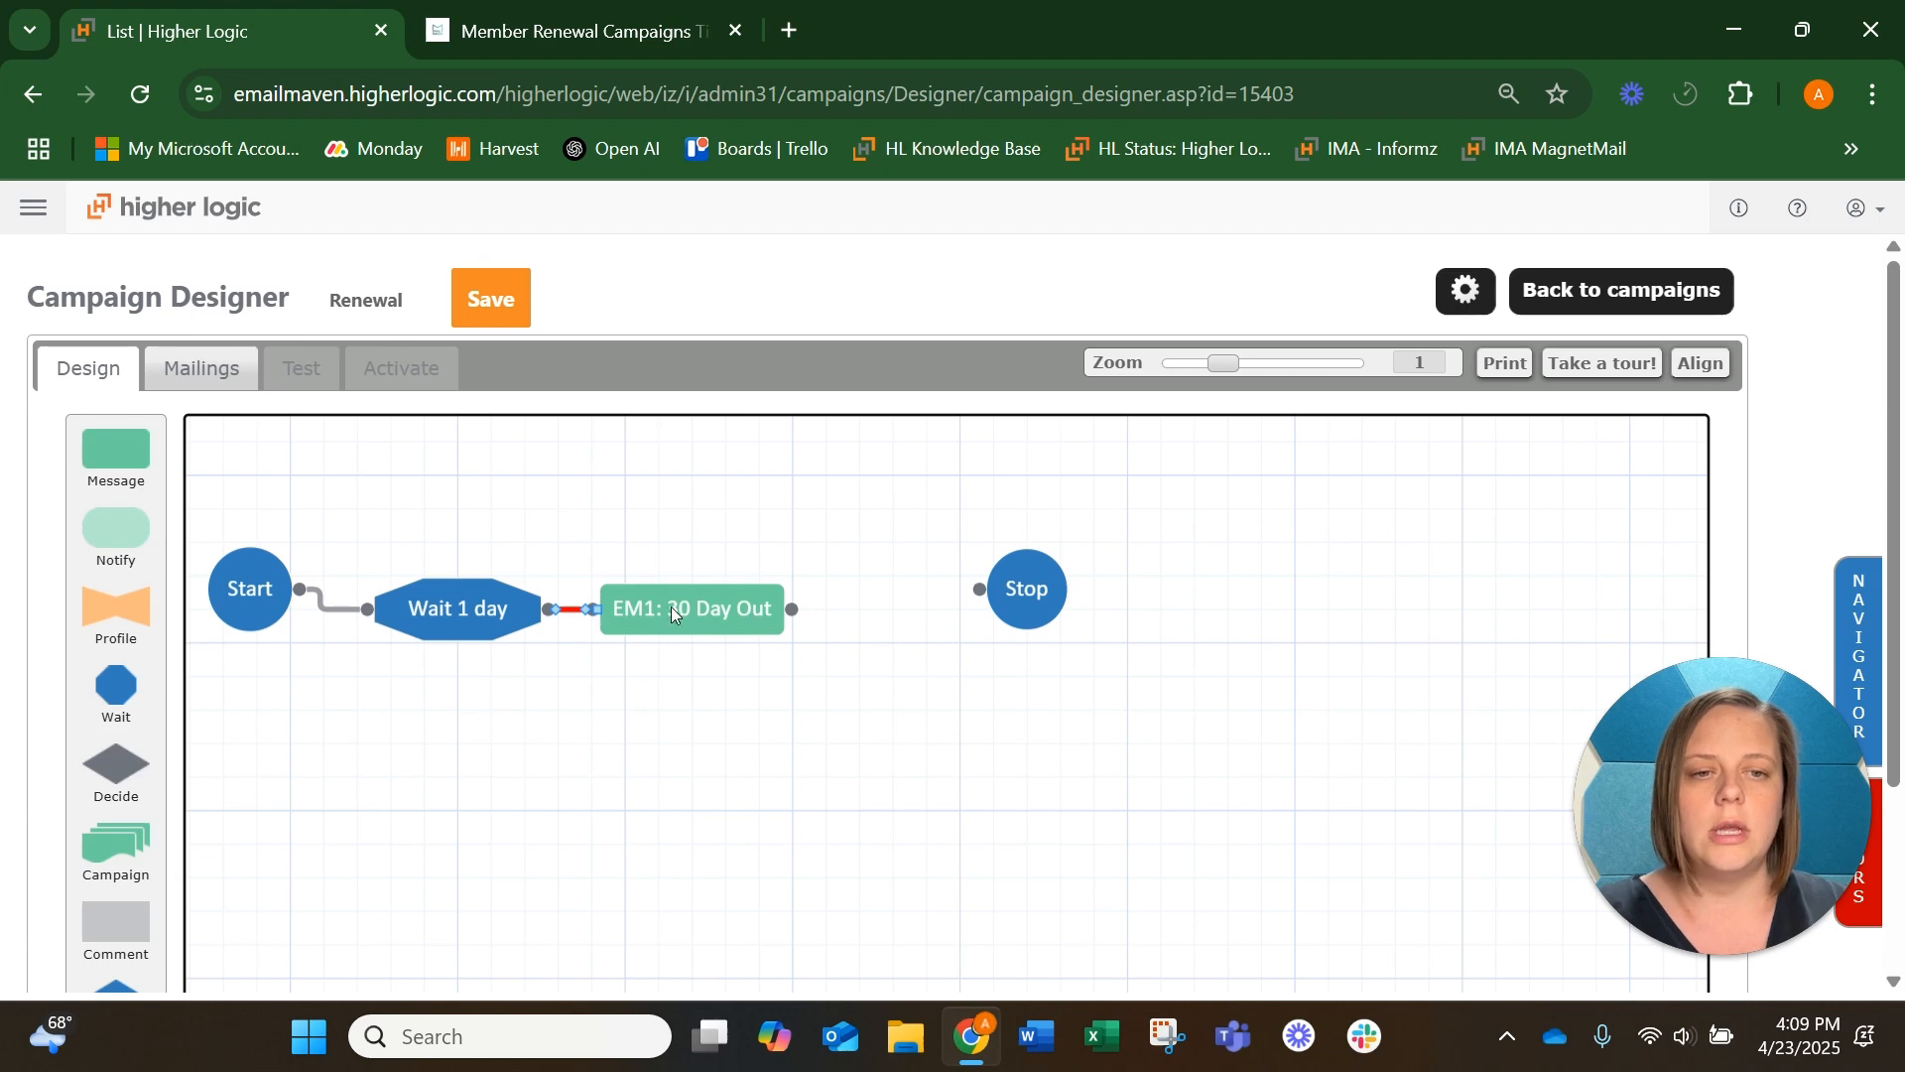
pyautogui.moveTo(1027, 588); pyautogui.dragTo(1060, 608)
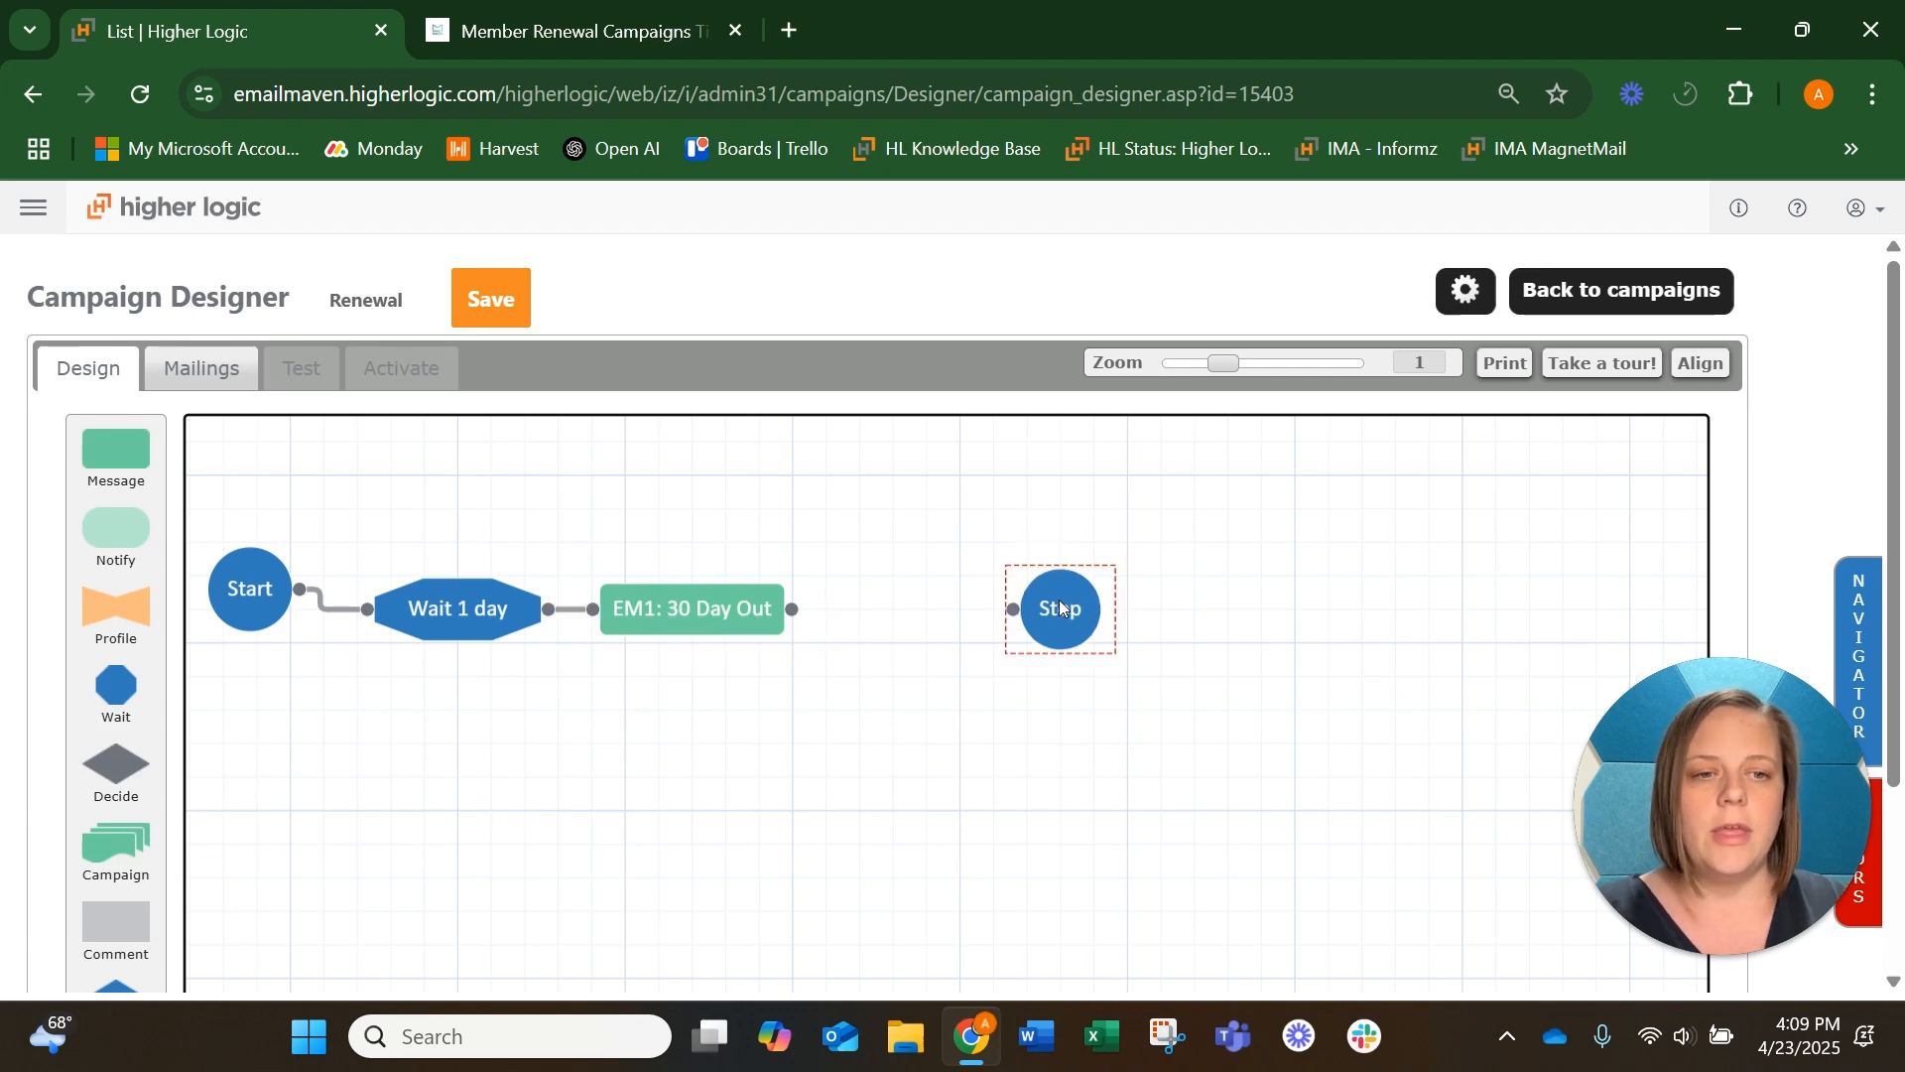
pyautogui.moveTo(116, 685); pyautogui.dragTo(893, 692)
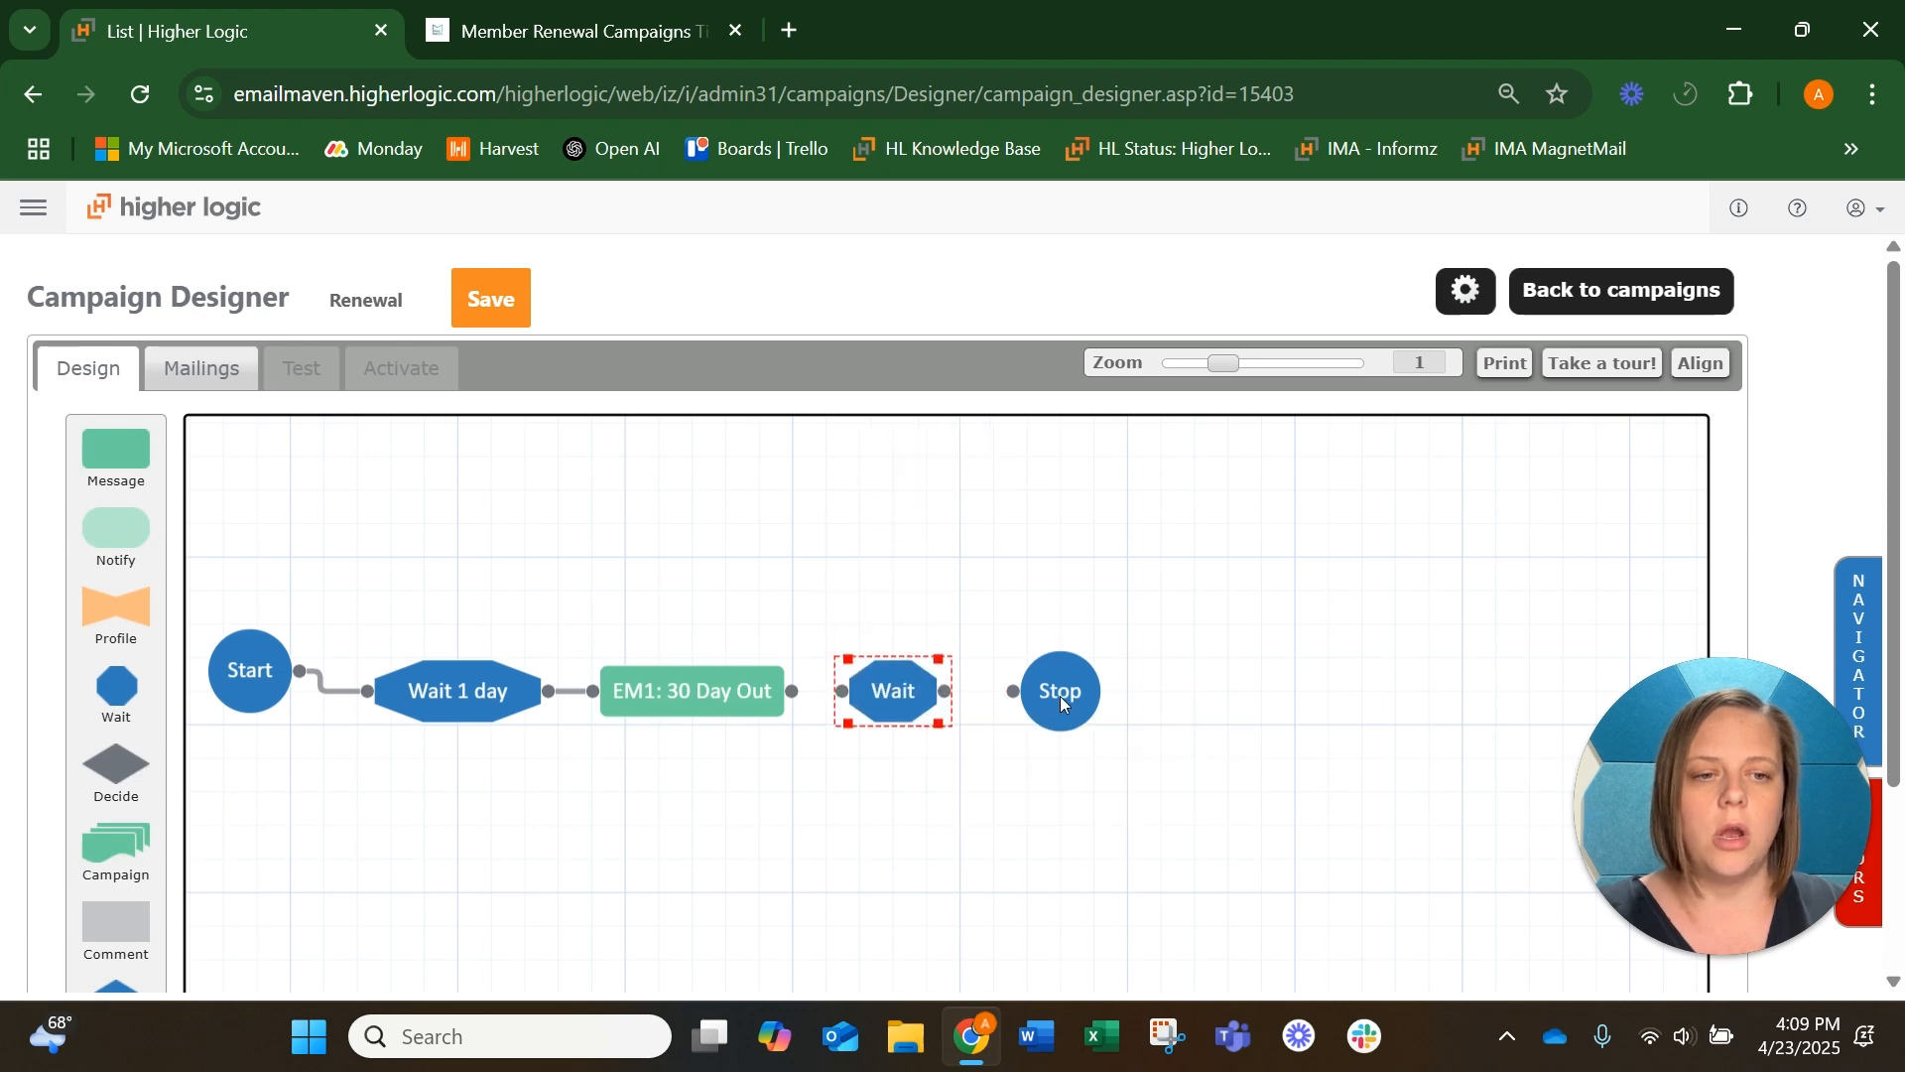
pyautogui.moveTo(1062, 702); pyautogui.dragTo(1128, 702)
pyautogui.moveTo(919, 699); pyautogui.dragTo(951, 700)
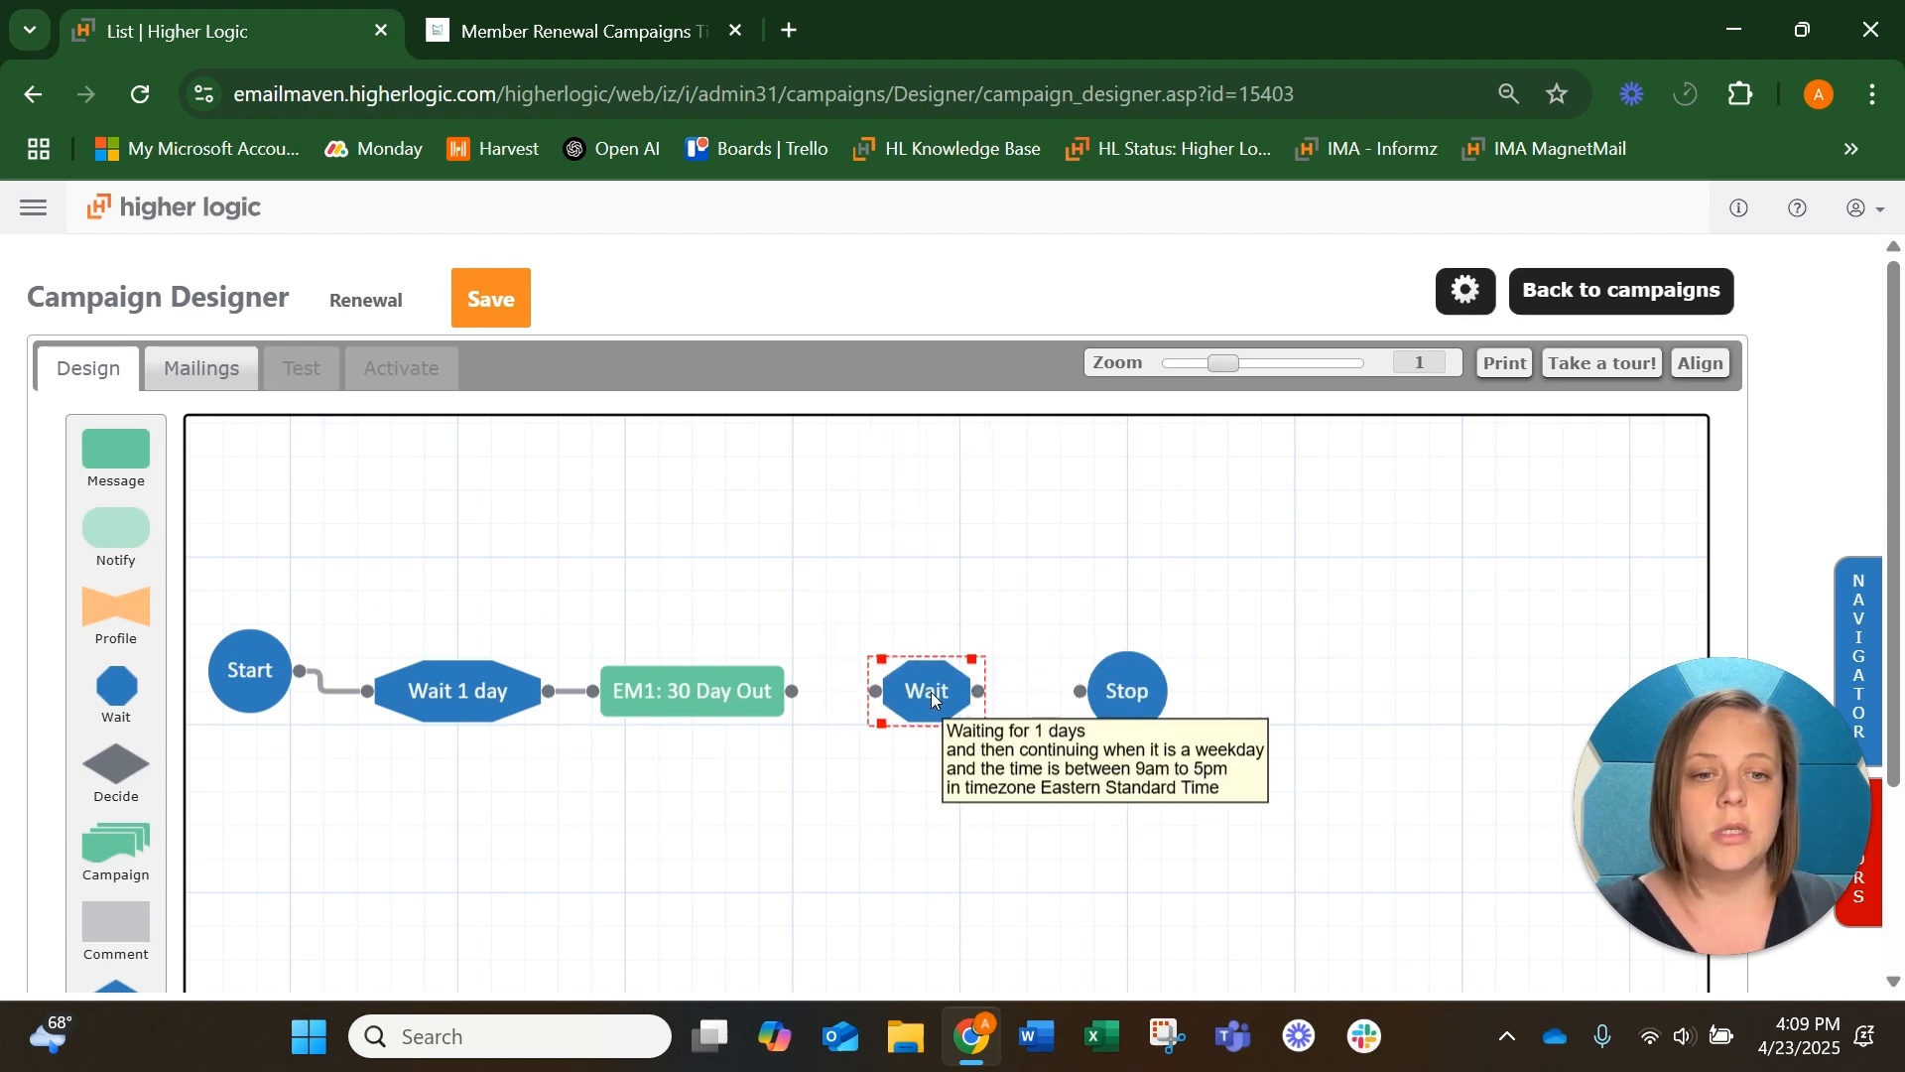
# Rename the new Wait step Wait 15 Days, set it to 15 days, and let it continue on any day
pyautogui.doubleClick(928, 691)
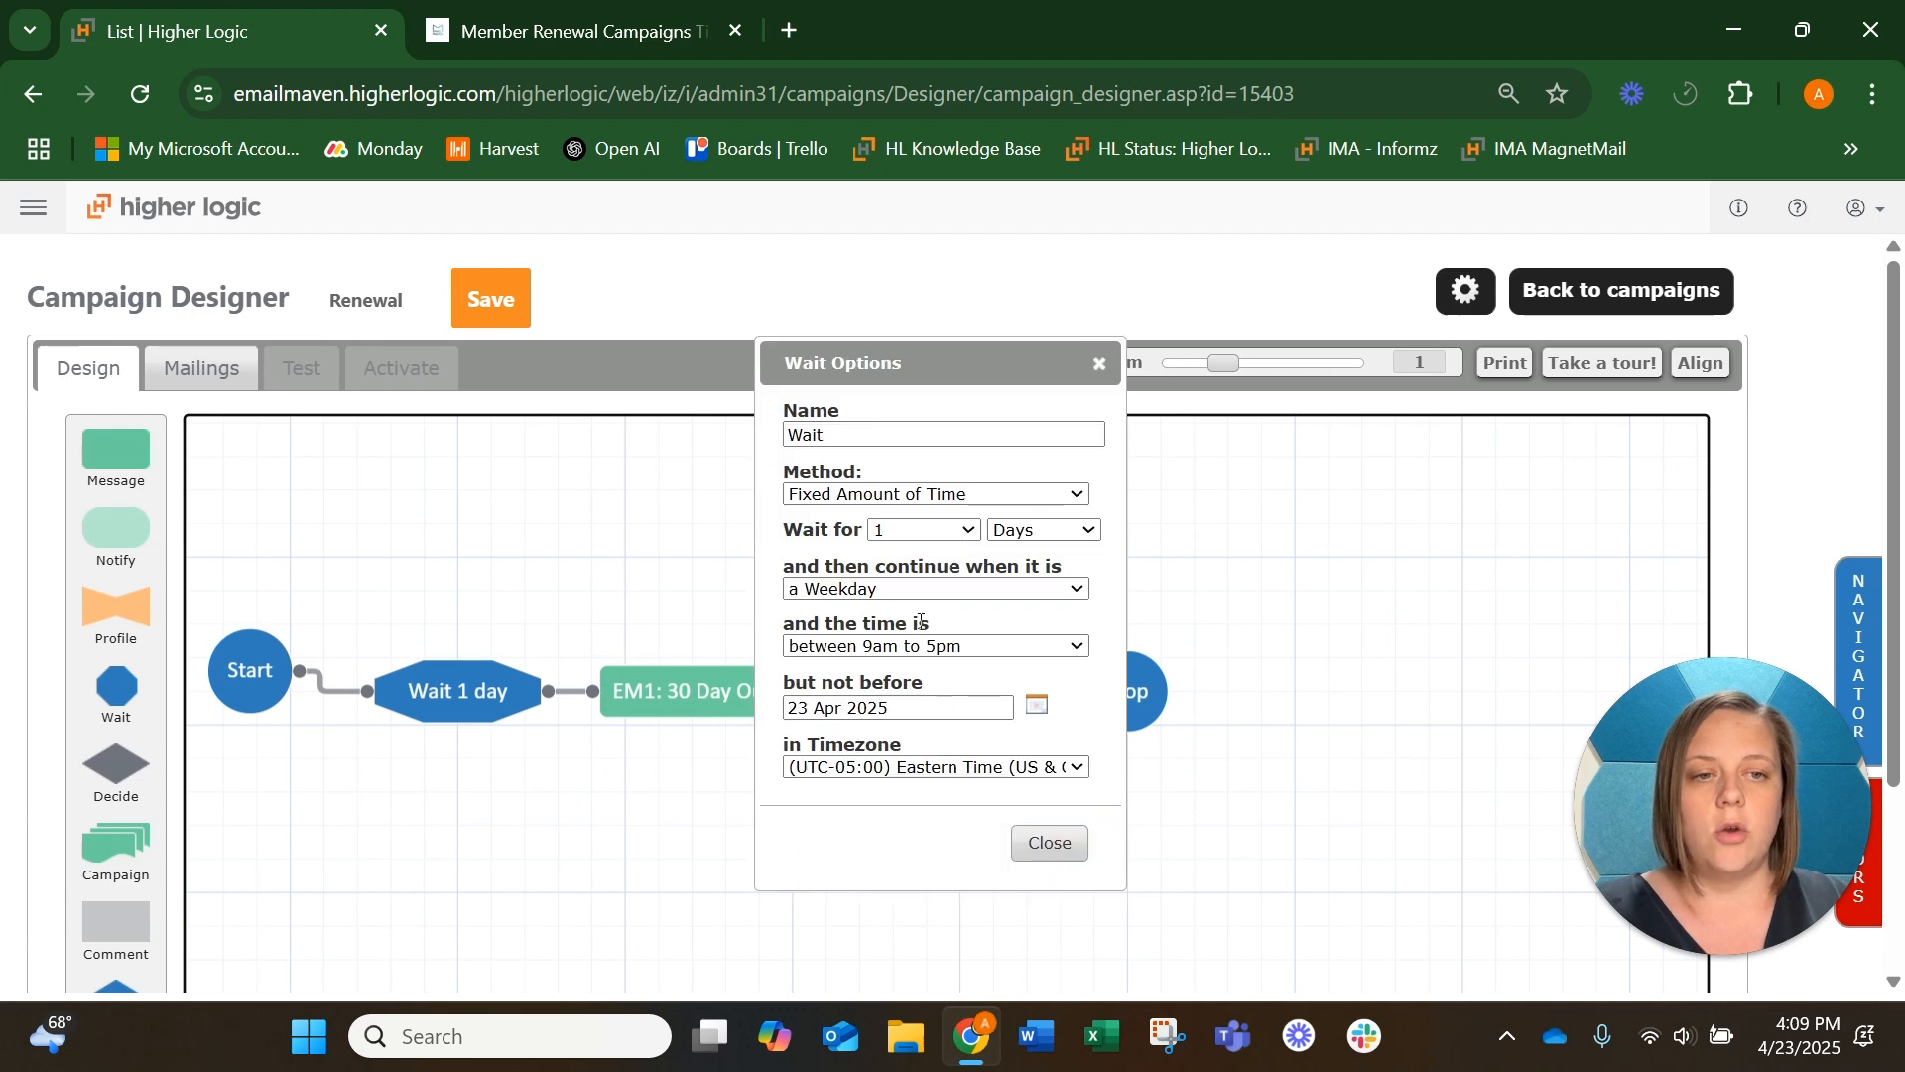
pyautogui.click(834, 438)
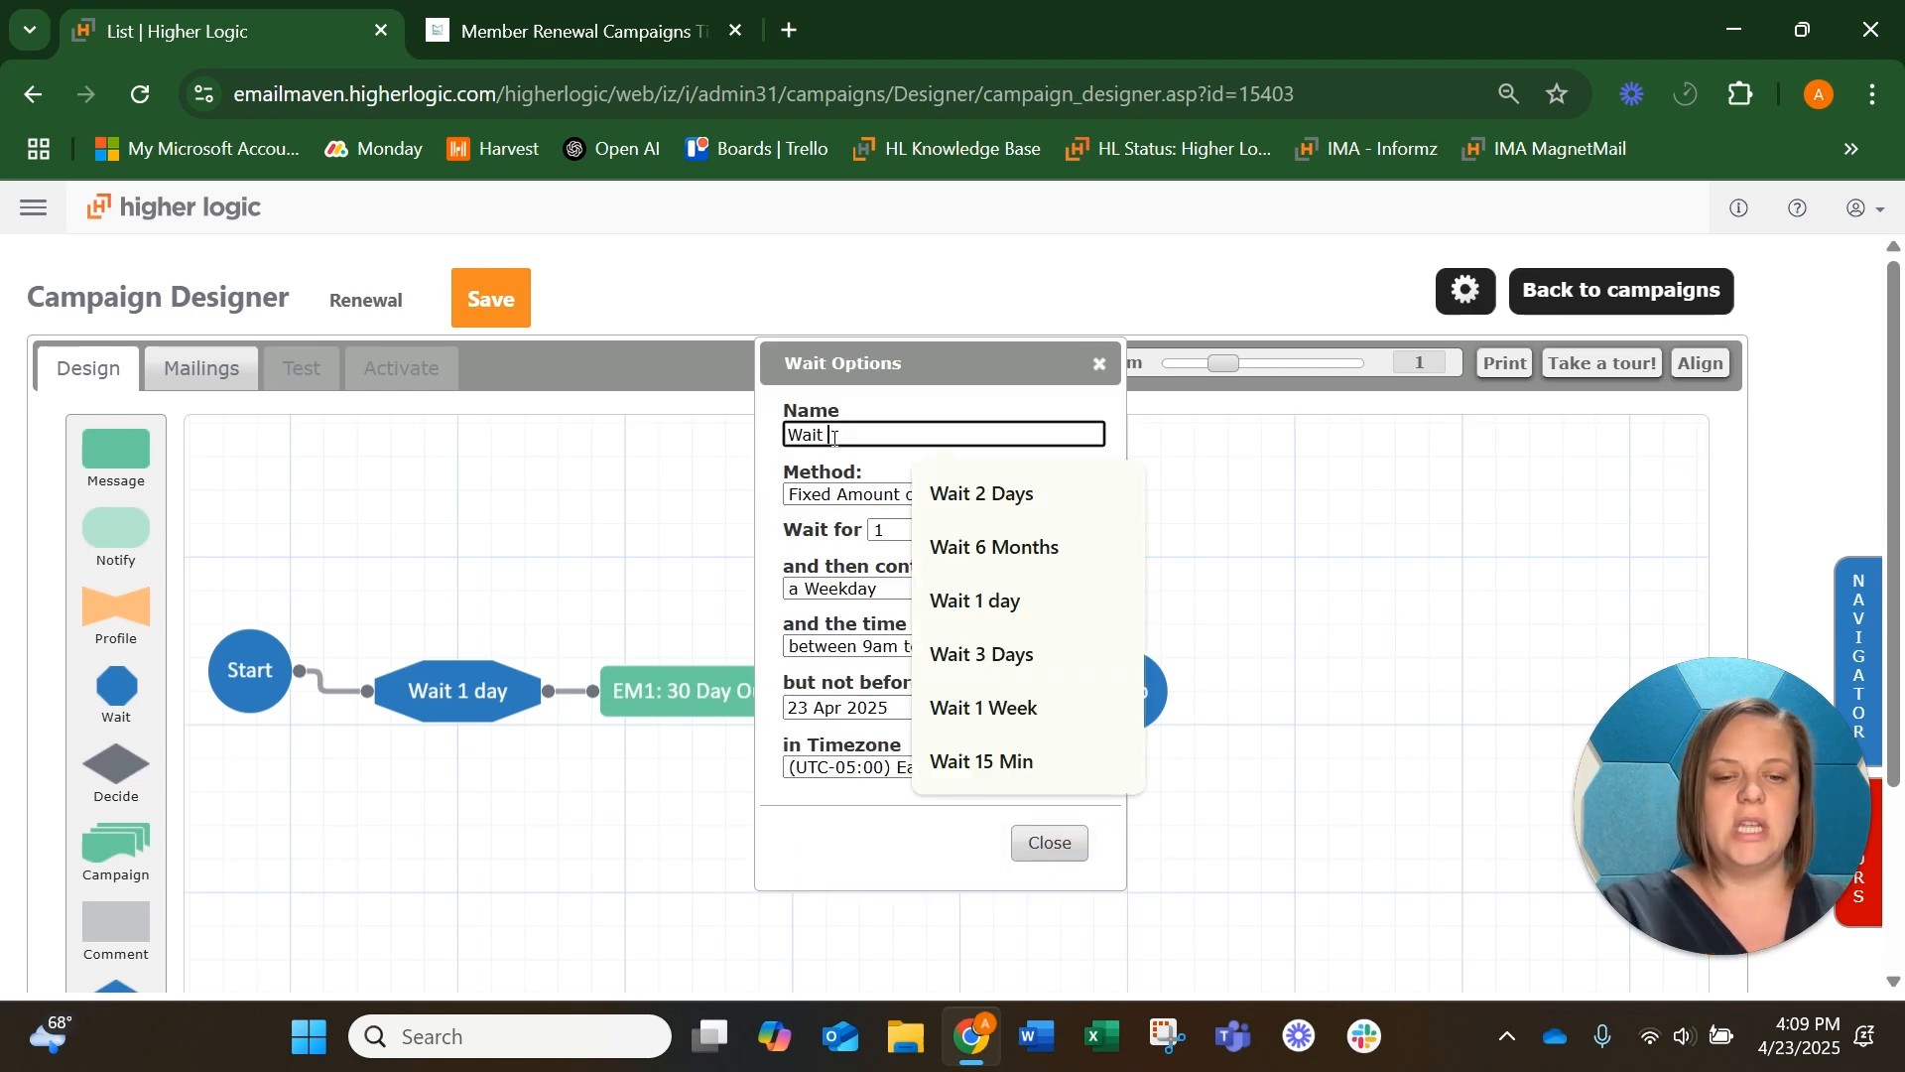
pyautogui.write('15')
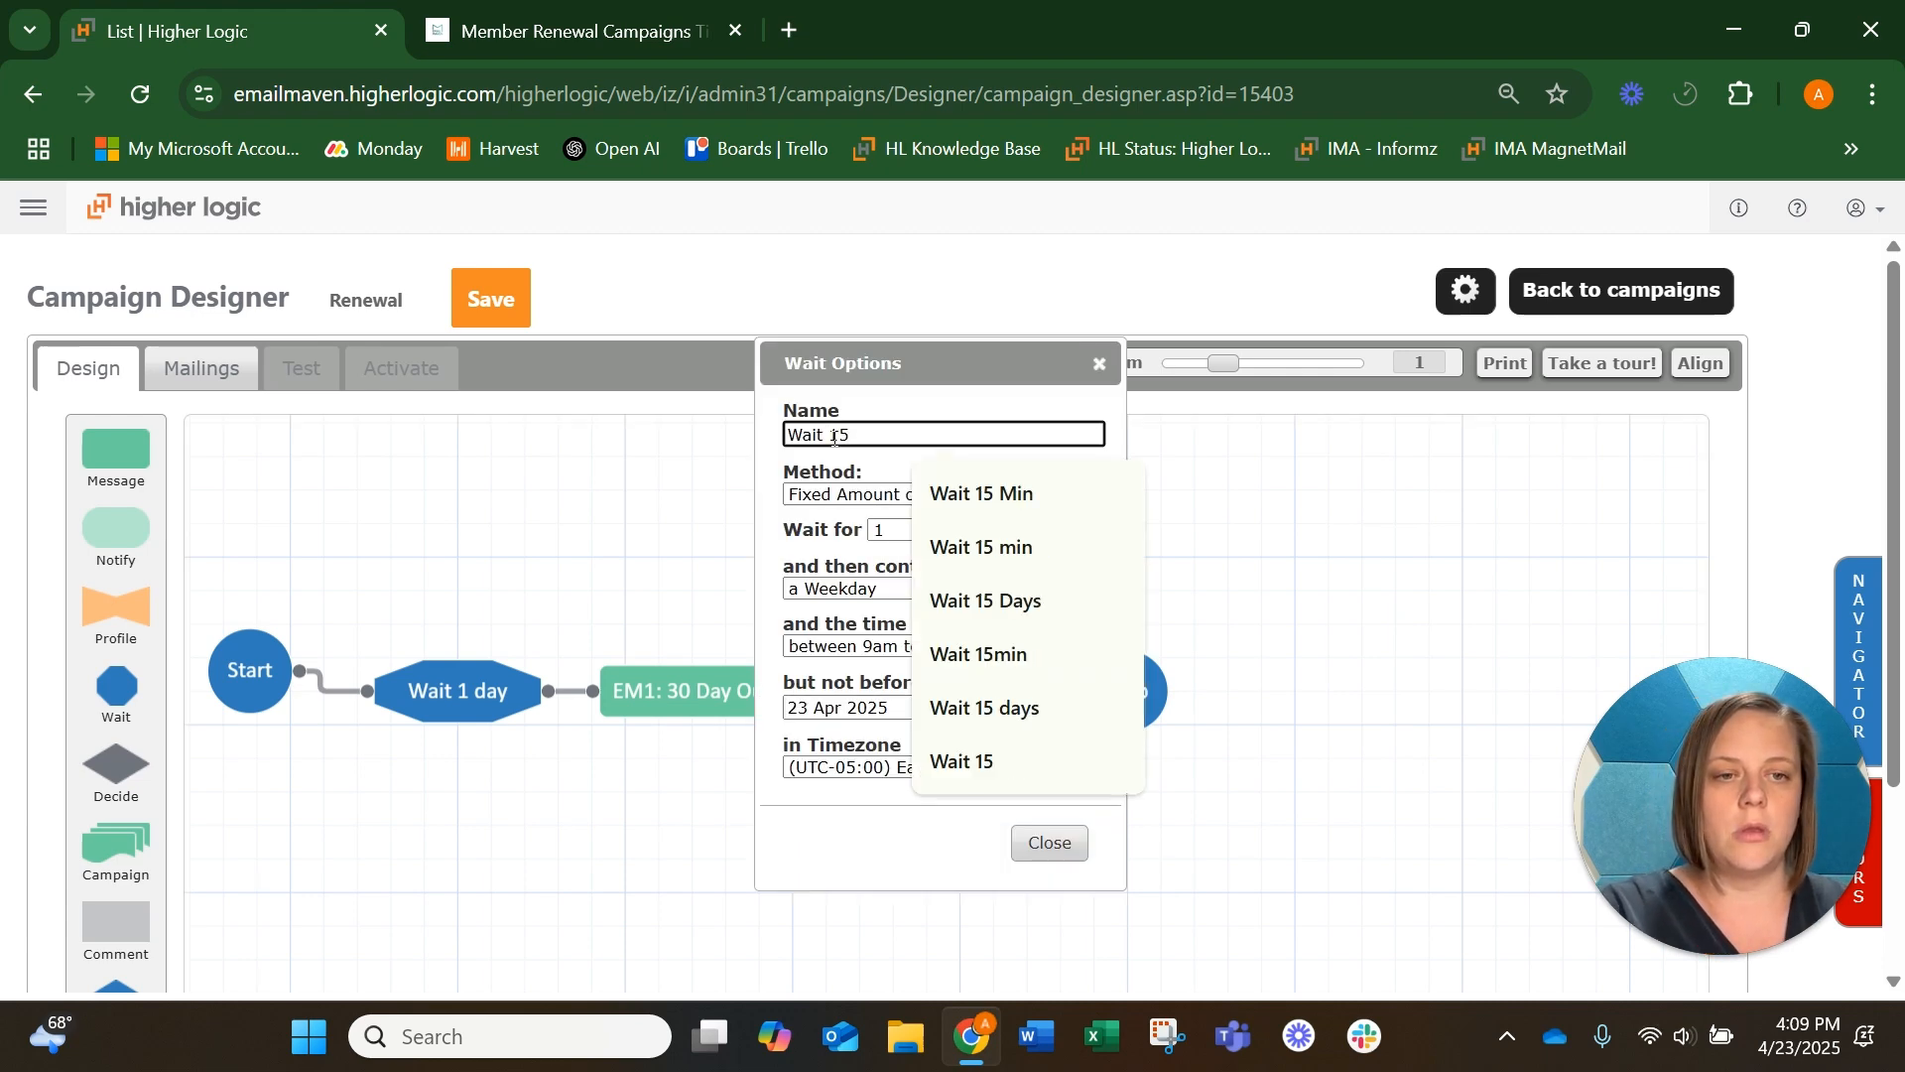
pyautogui.write(' Days')
pyautogui.click(892, 543)
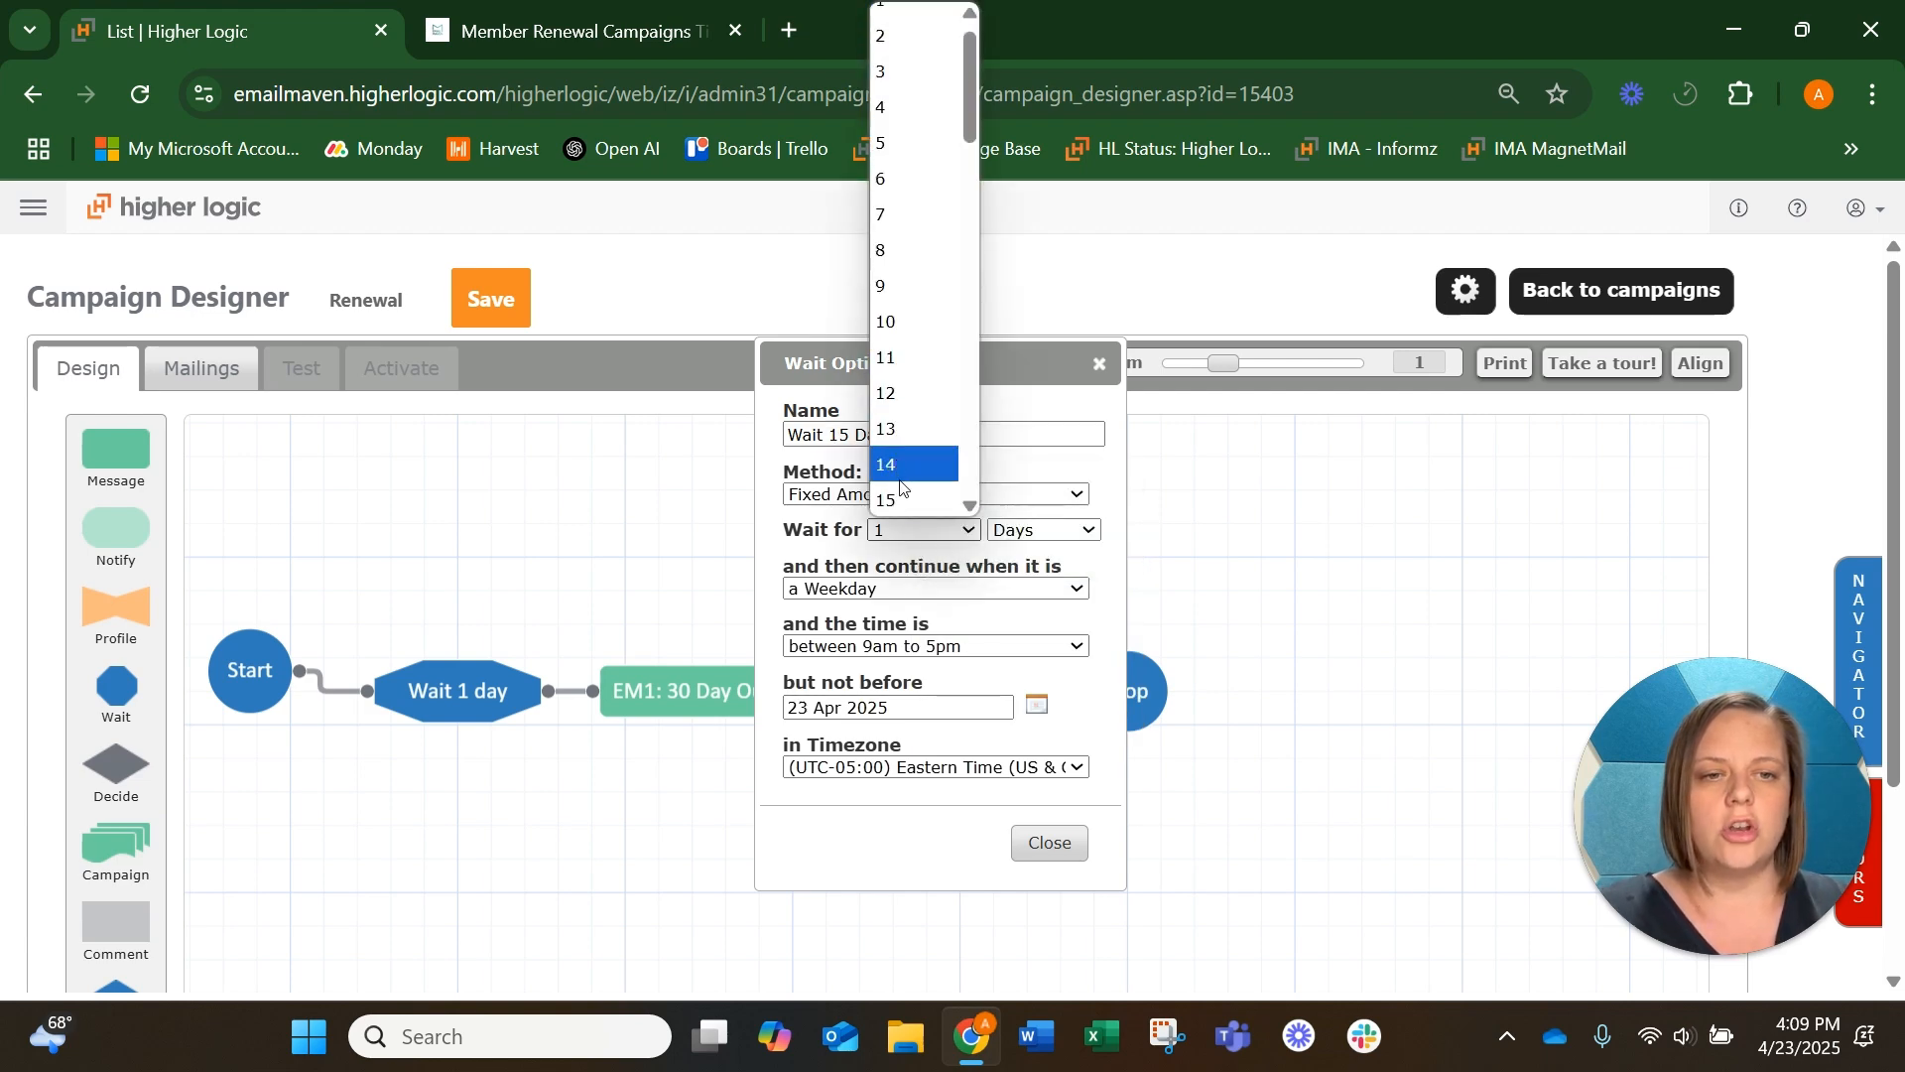
pyautogui.click(902, 501)
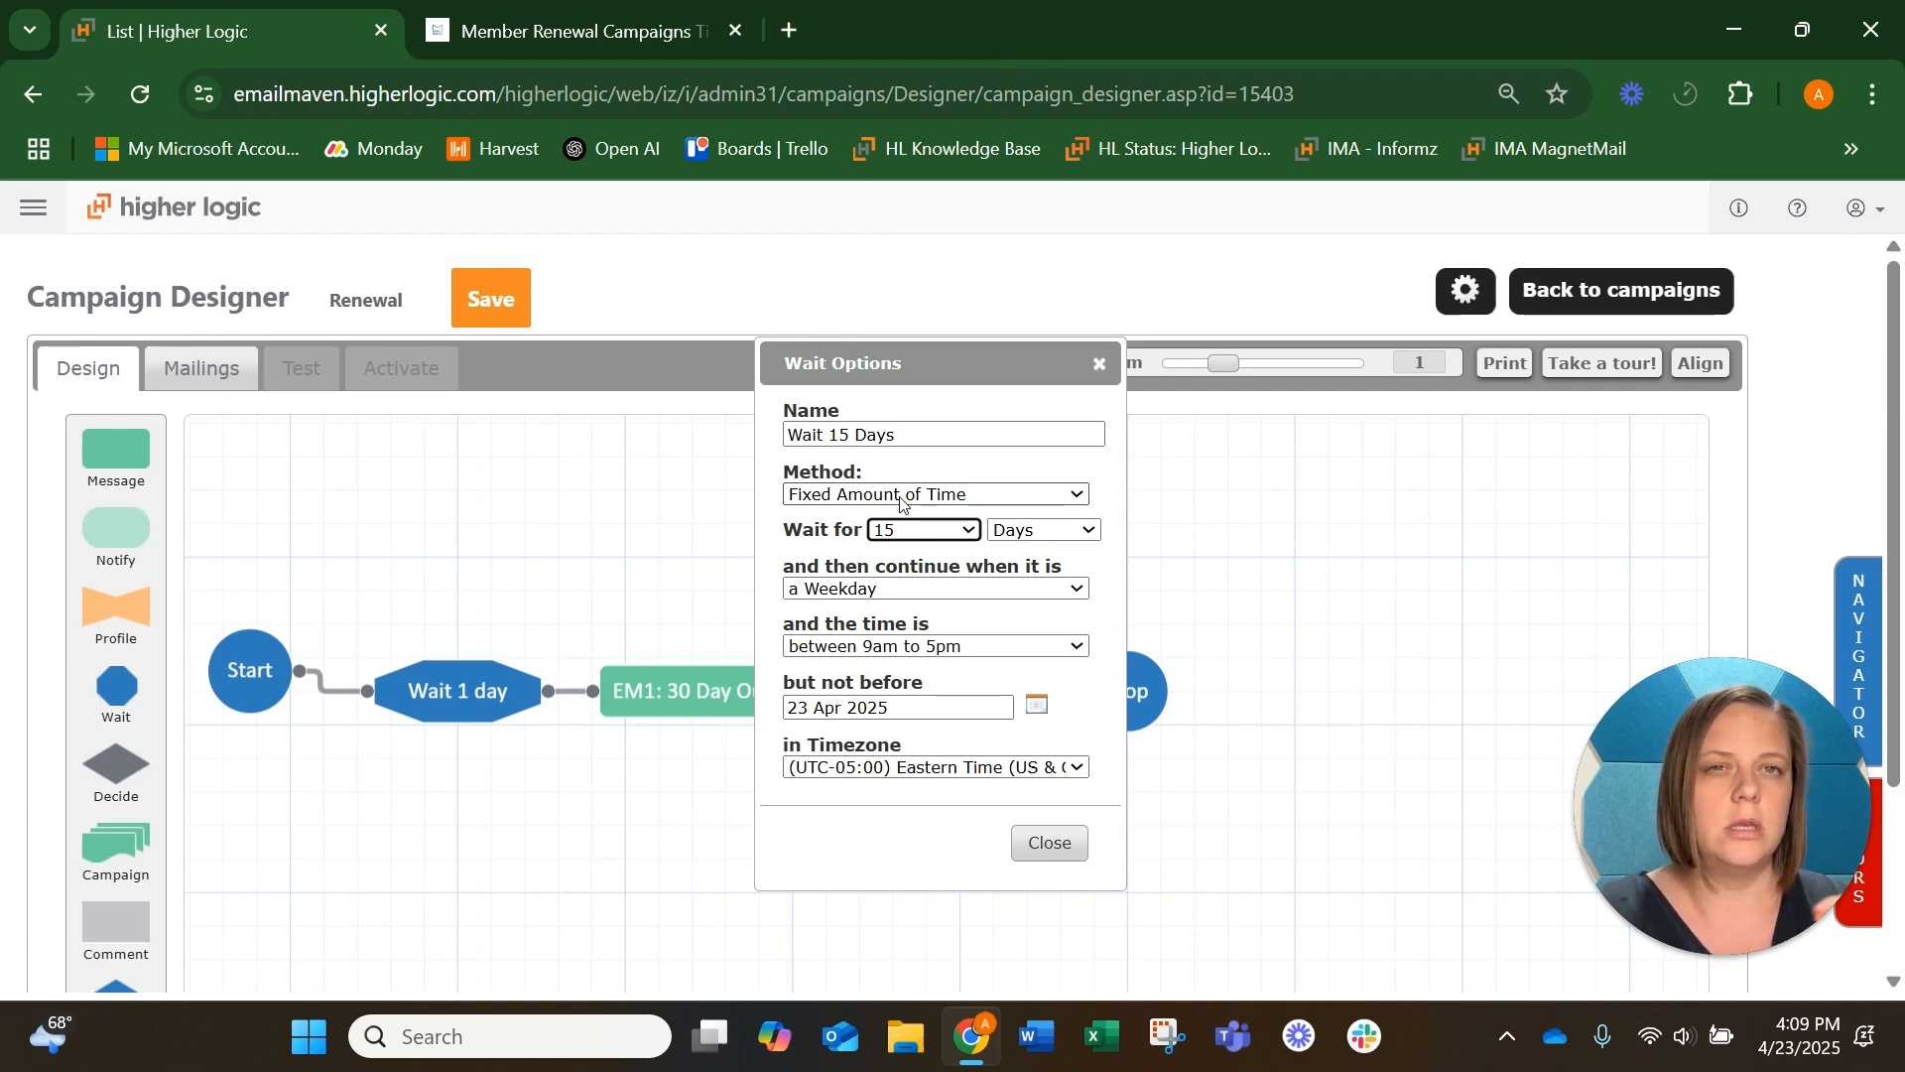
pyautogui.click(905, 588)
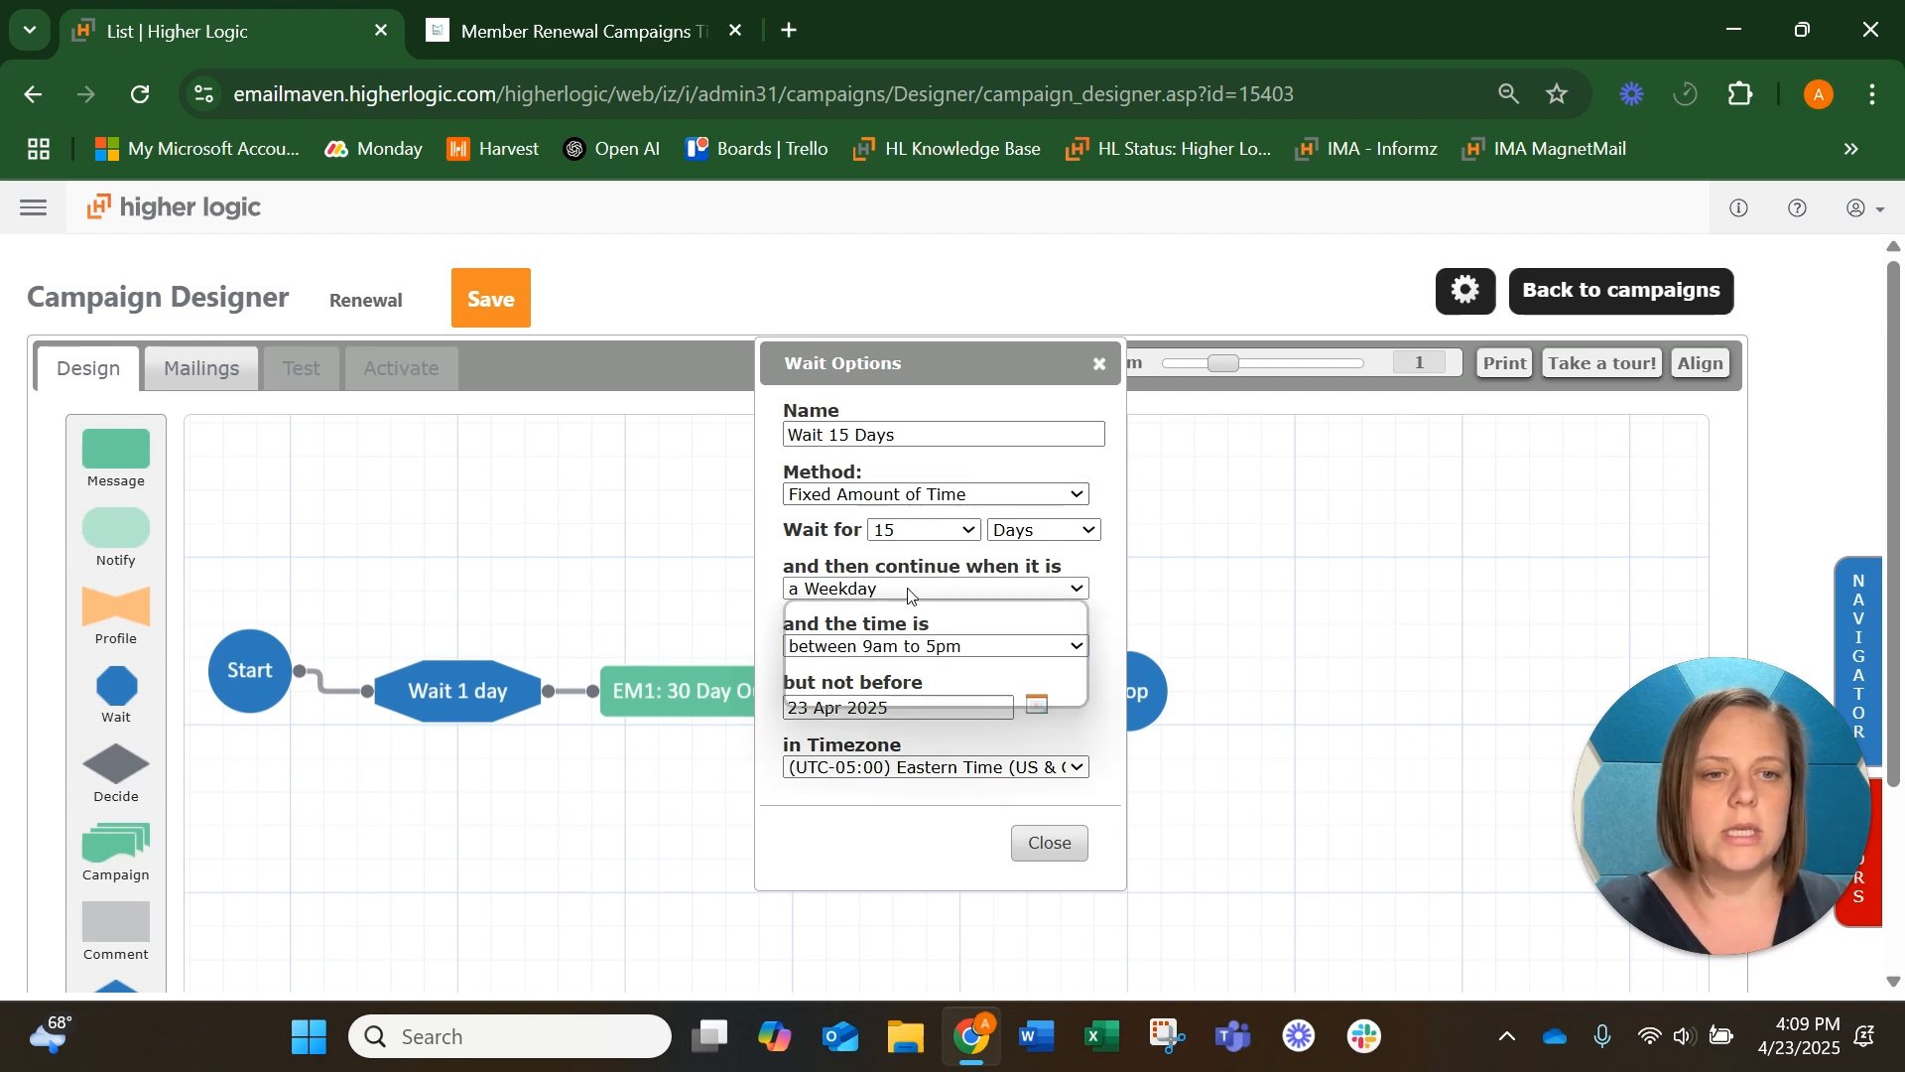
pyautogui.click(904, 616)
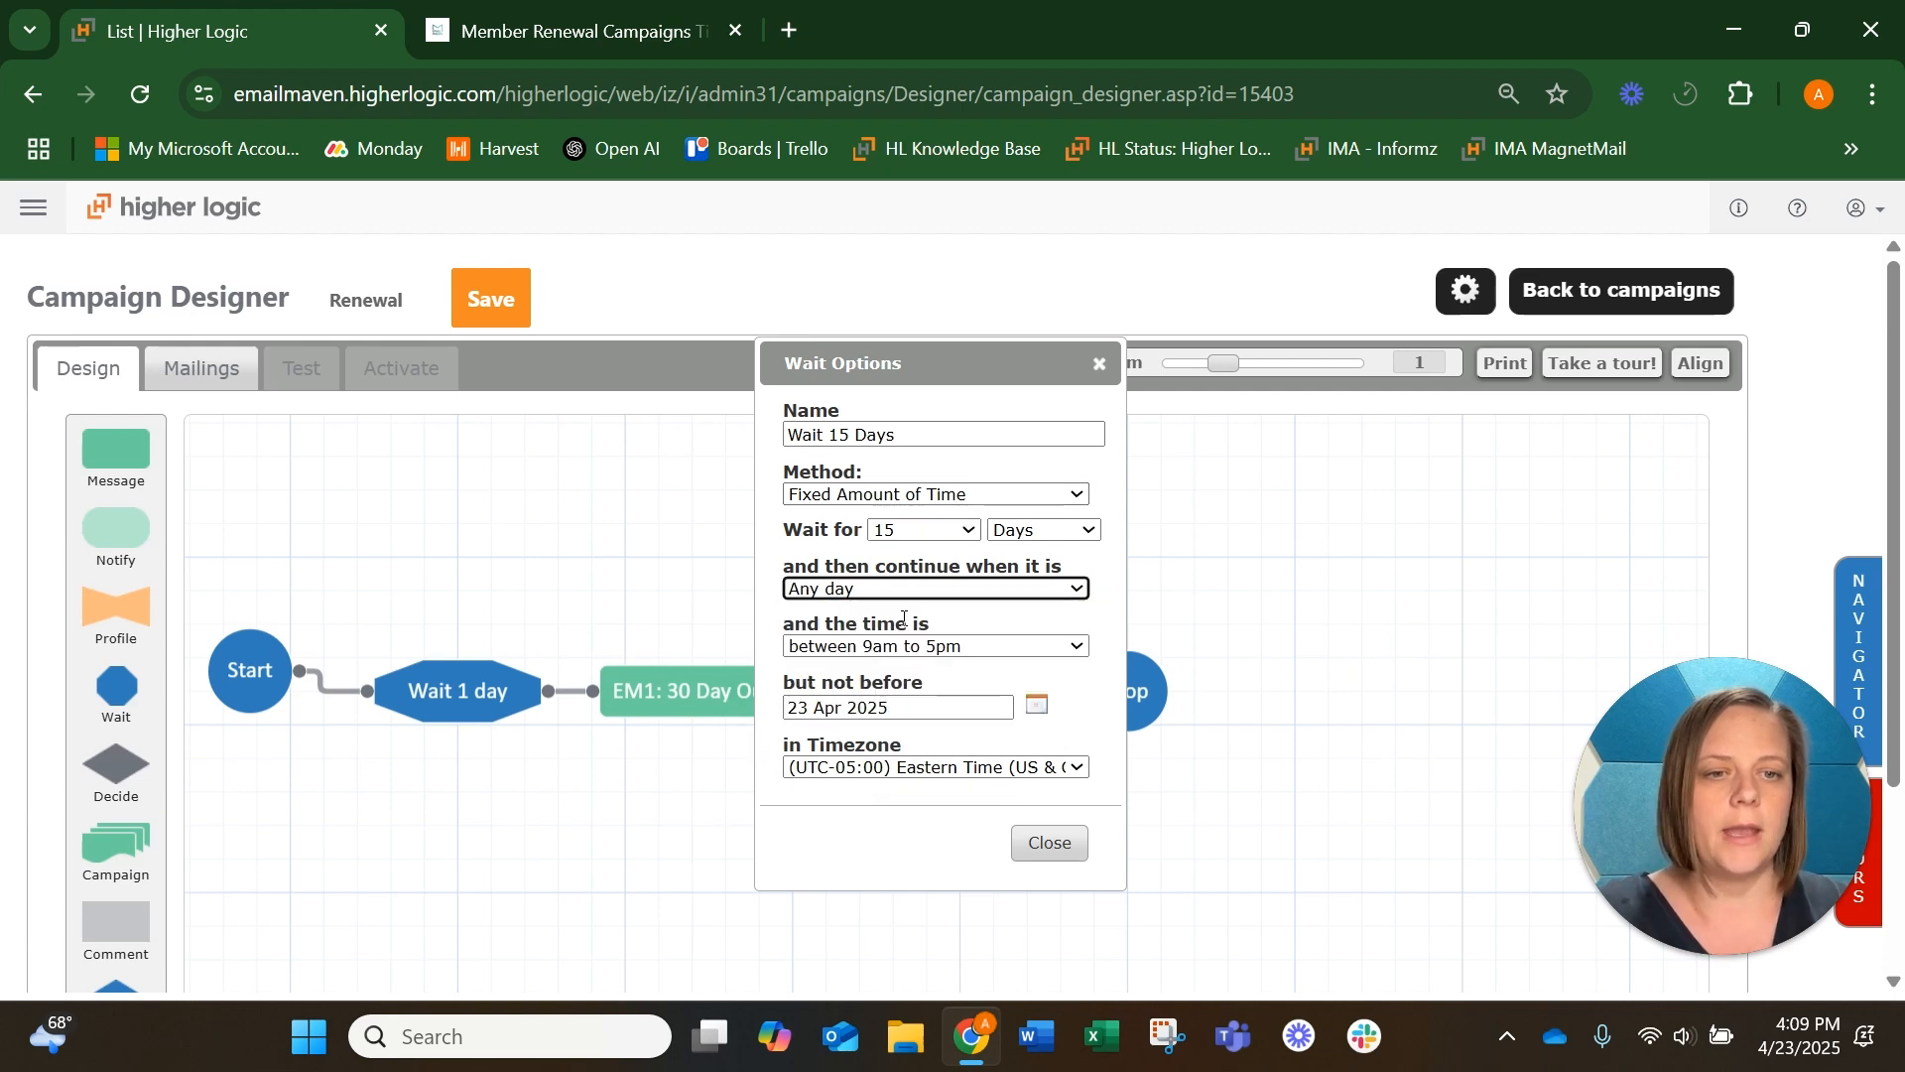
pyautogui.click(1043, 842)
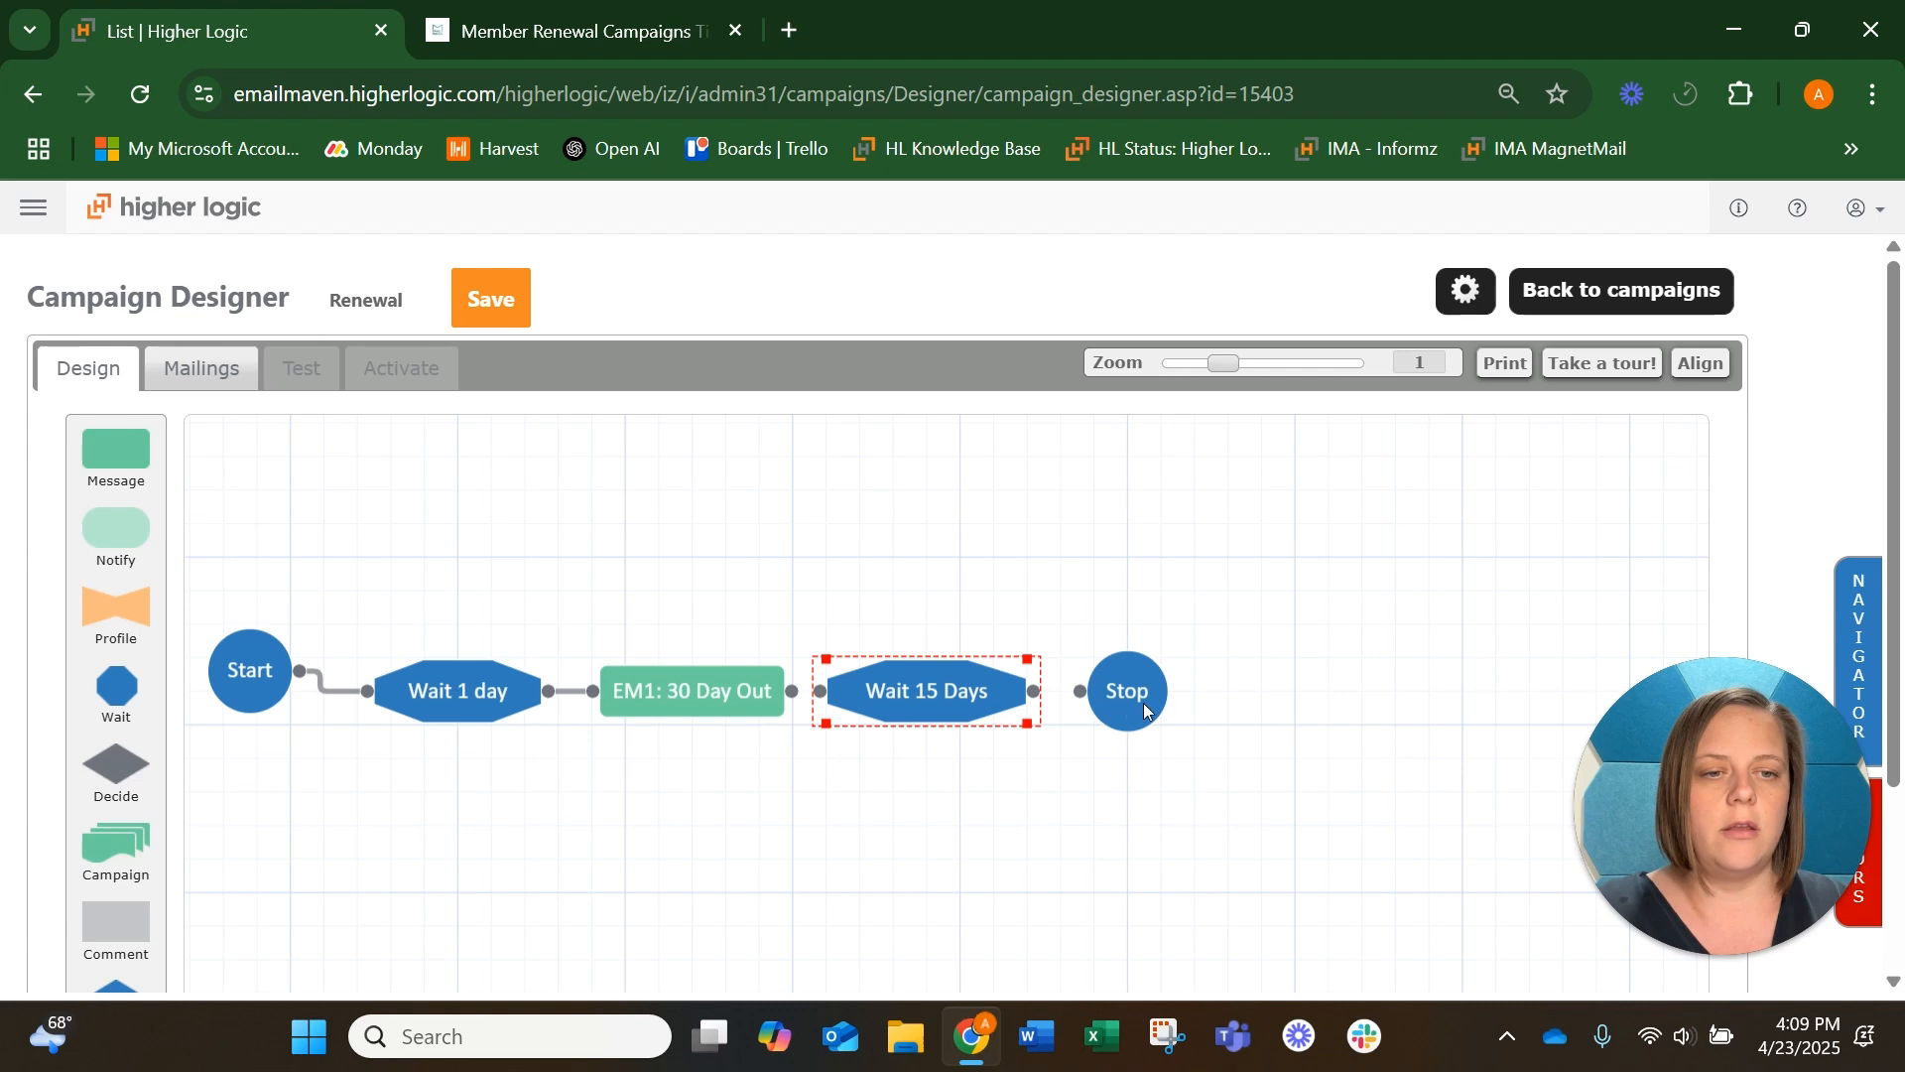
# Connect EM1: 30 Day Out to Wait 15 Days and space out the Wait and Stop steps to make room between them
pyautogui.moveTo(1131, 710); pyautogui.dragTo(1196, 708)
pyautogui.moveTo(793, 691); pyautogui.dragTo(816, 692)
pyautogui.moveTo(1185, 690); pyautogui.dragTo(1385, 689)
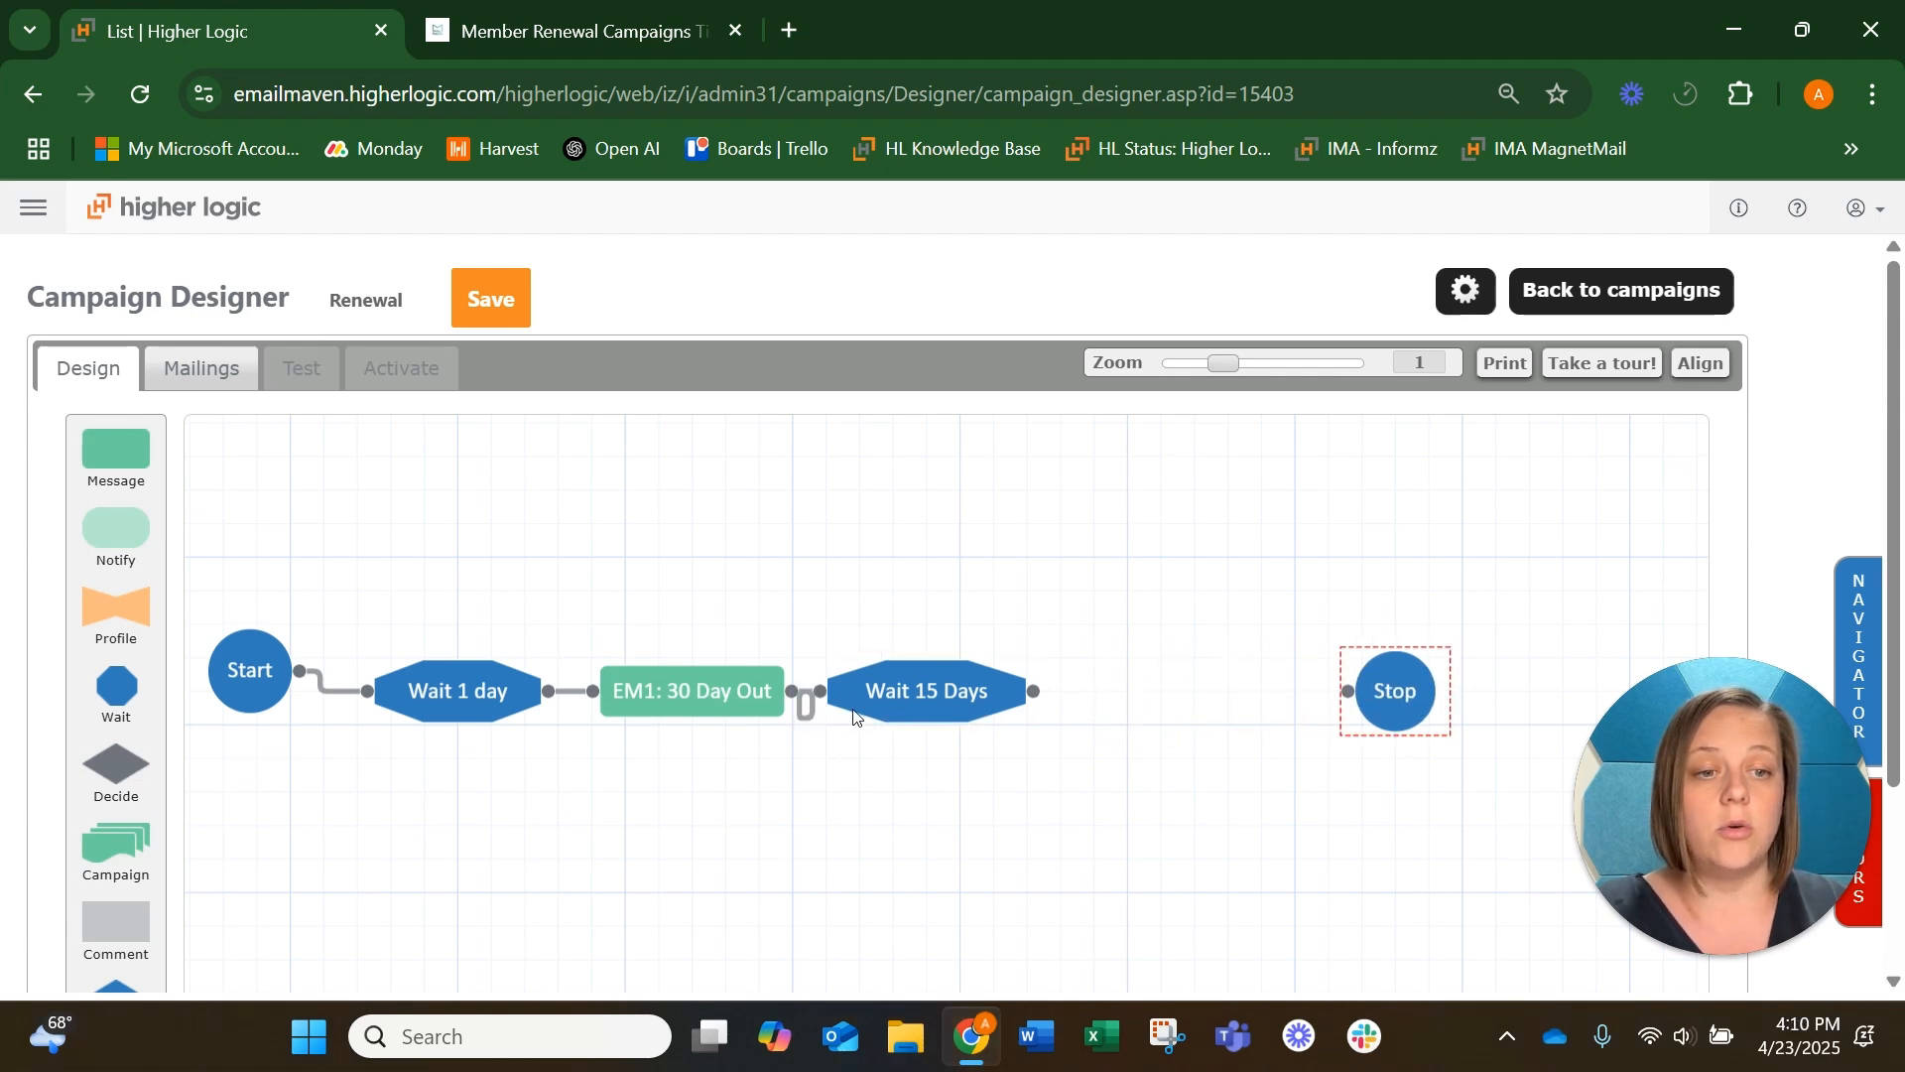
pyautogui.click(901, 711)
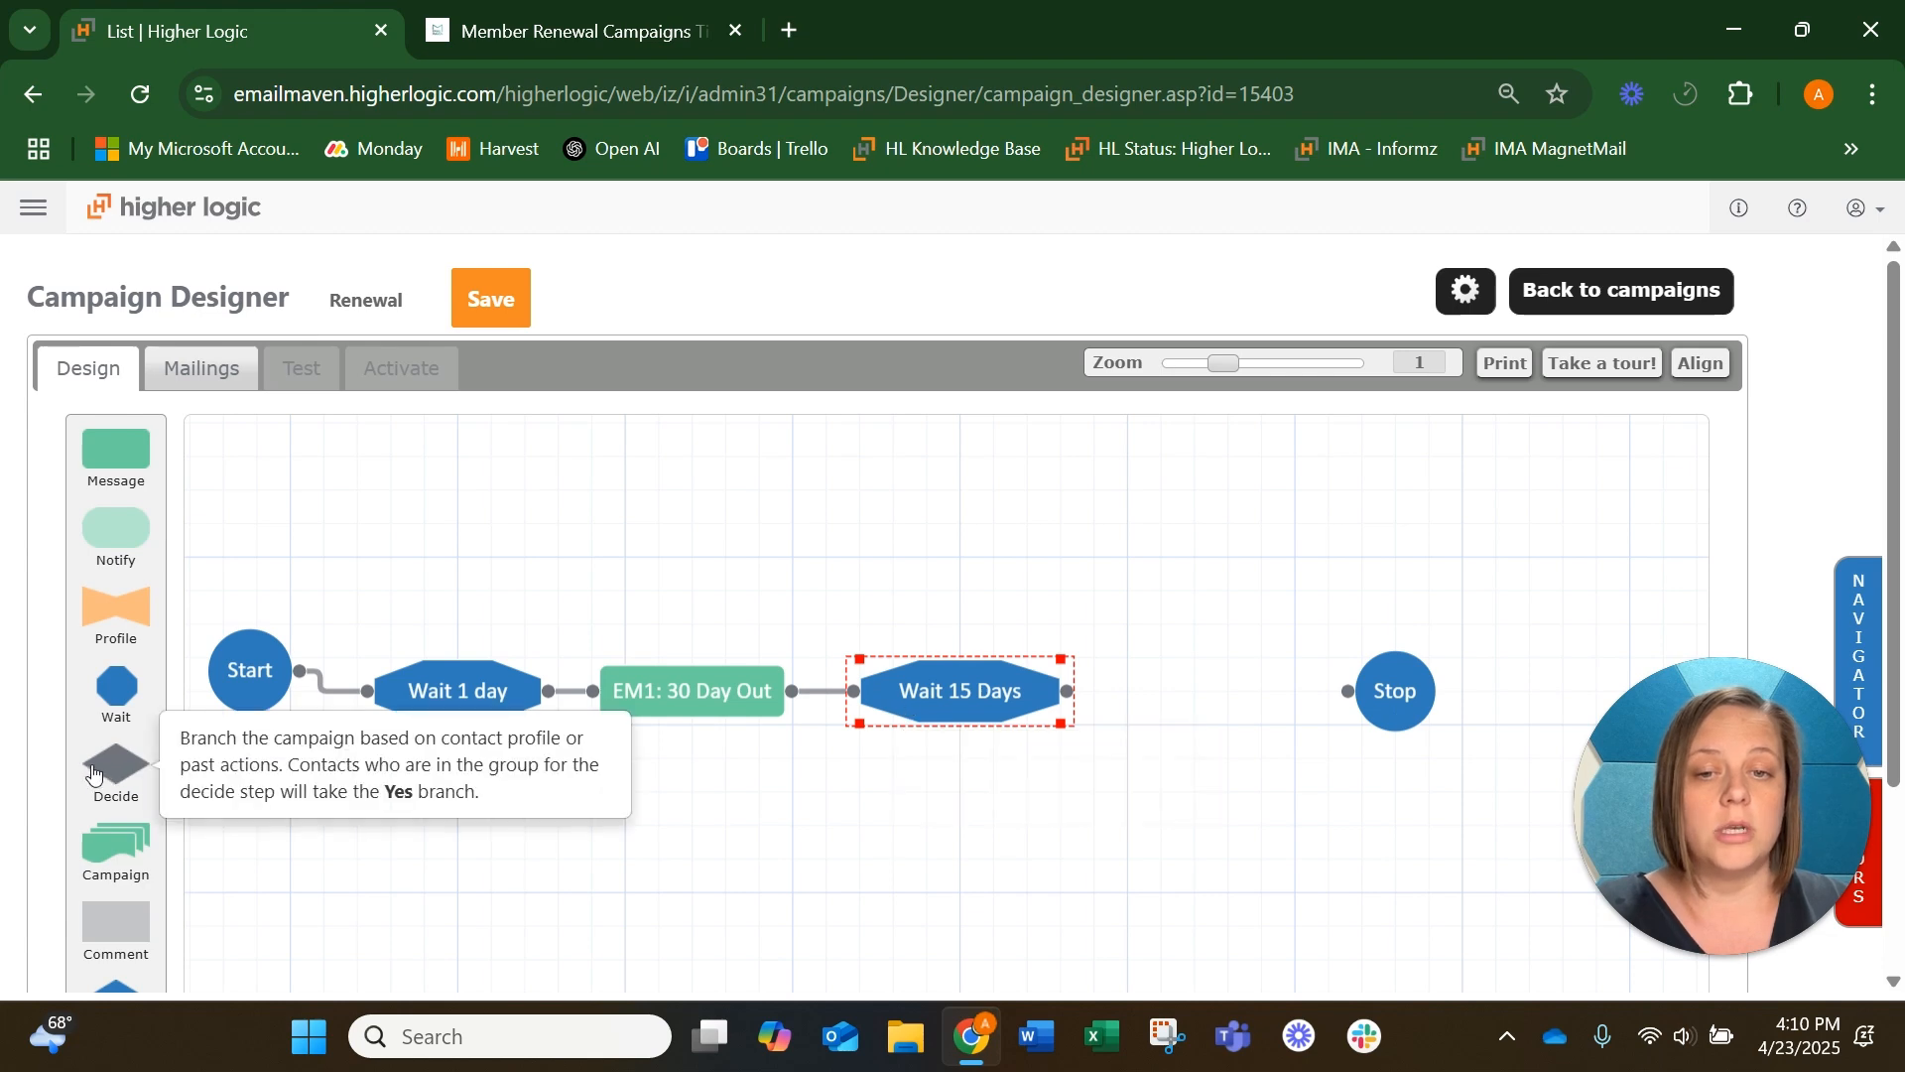
# Add a Decide step between Wait 15 Days and Stop, and connect Wait 15 Days to it
pyautogui.moveTo(116, 764); pyautogui.dragTo(1176, 727)
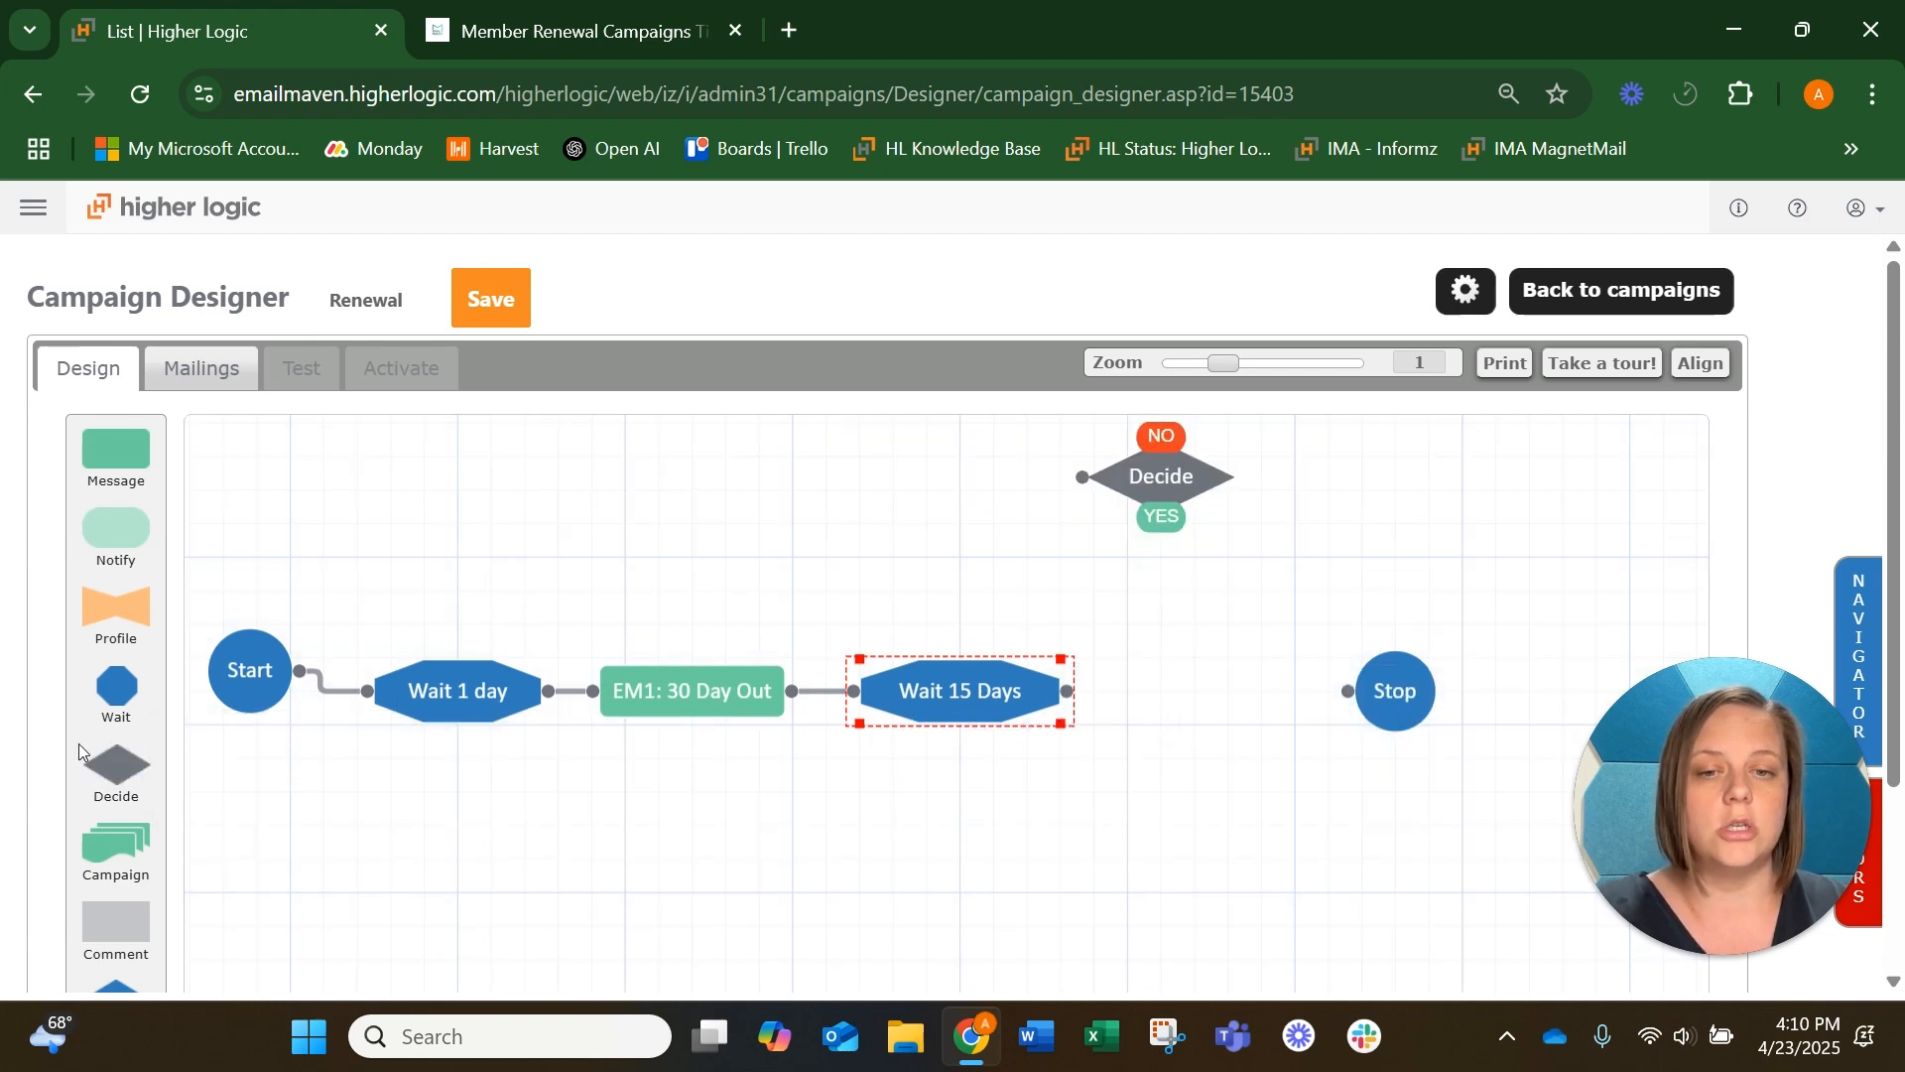
pyautogui.moveTo(1168, 481); pyautogui.dragTo(1214, 694)
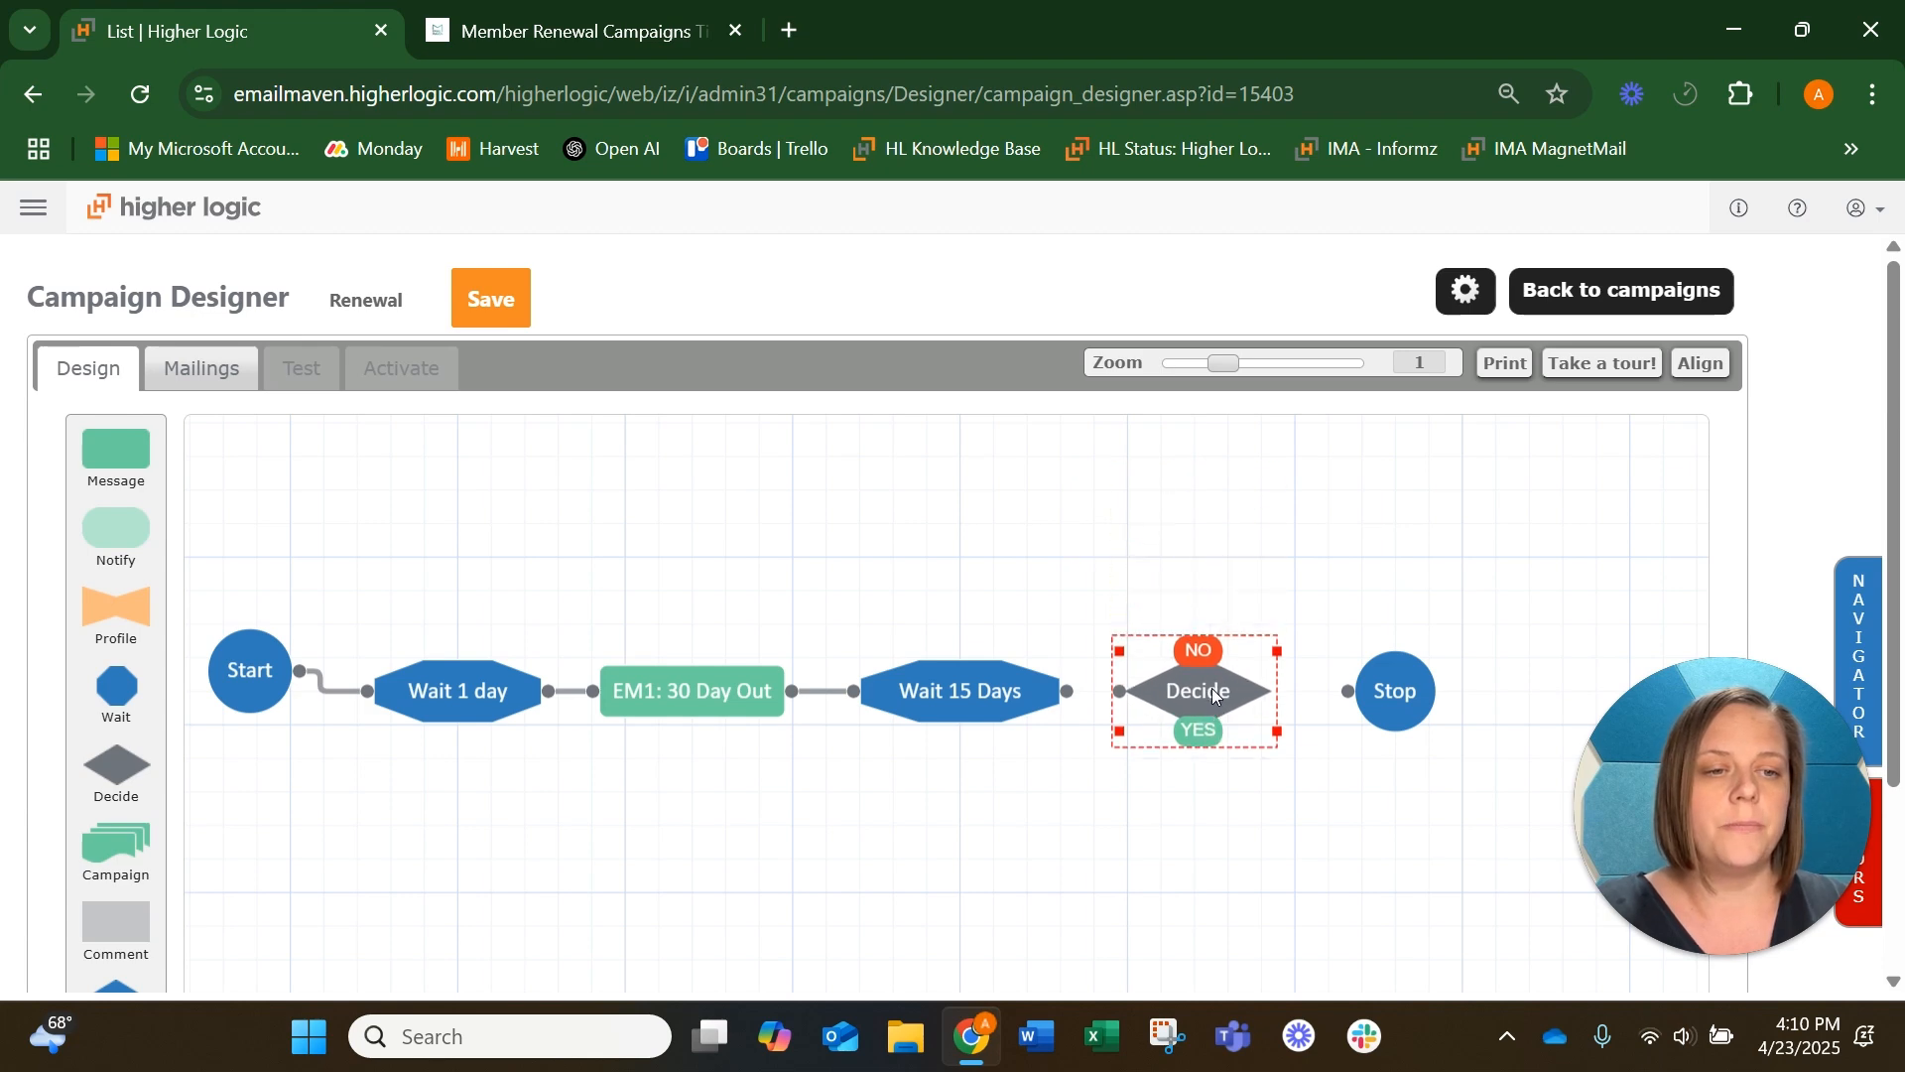
pyautogui.moveTo(1066, 691); pyautogui.dragTo(1120, 700)
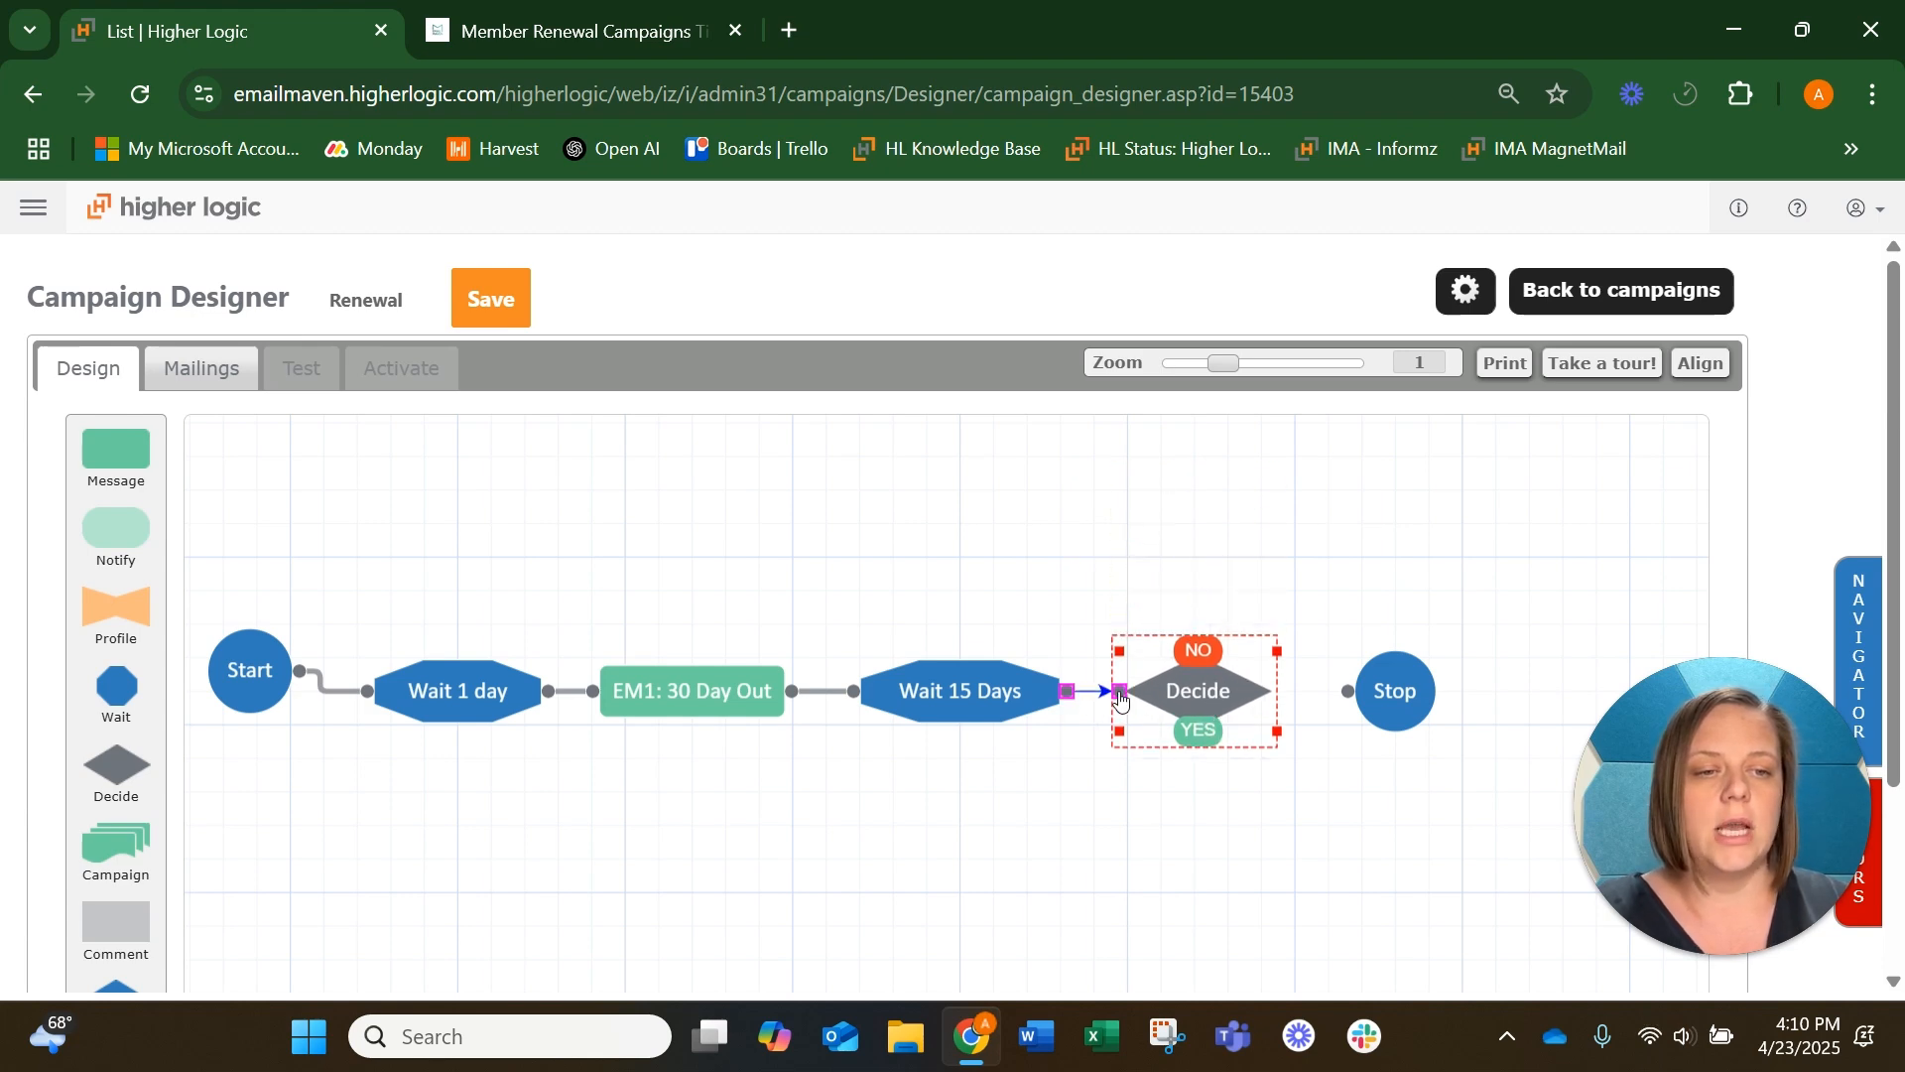
# Rename the Decide step Renewed?, leaving its targeting group unselected
pyautogui.doubleClick(1206, 700)
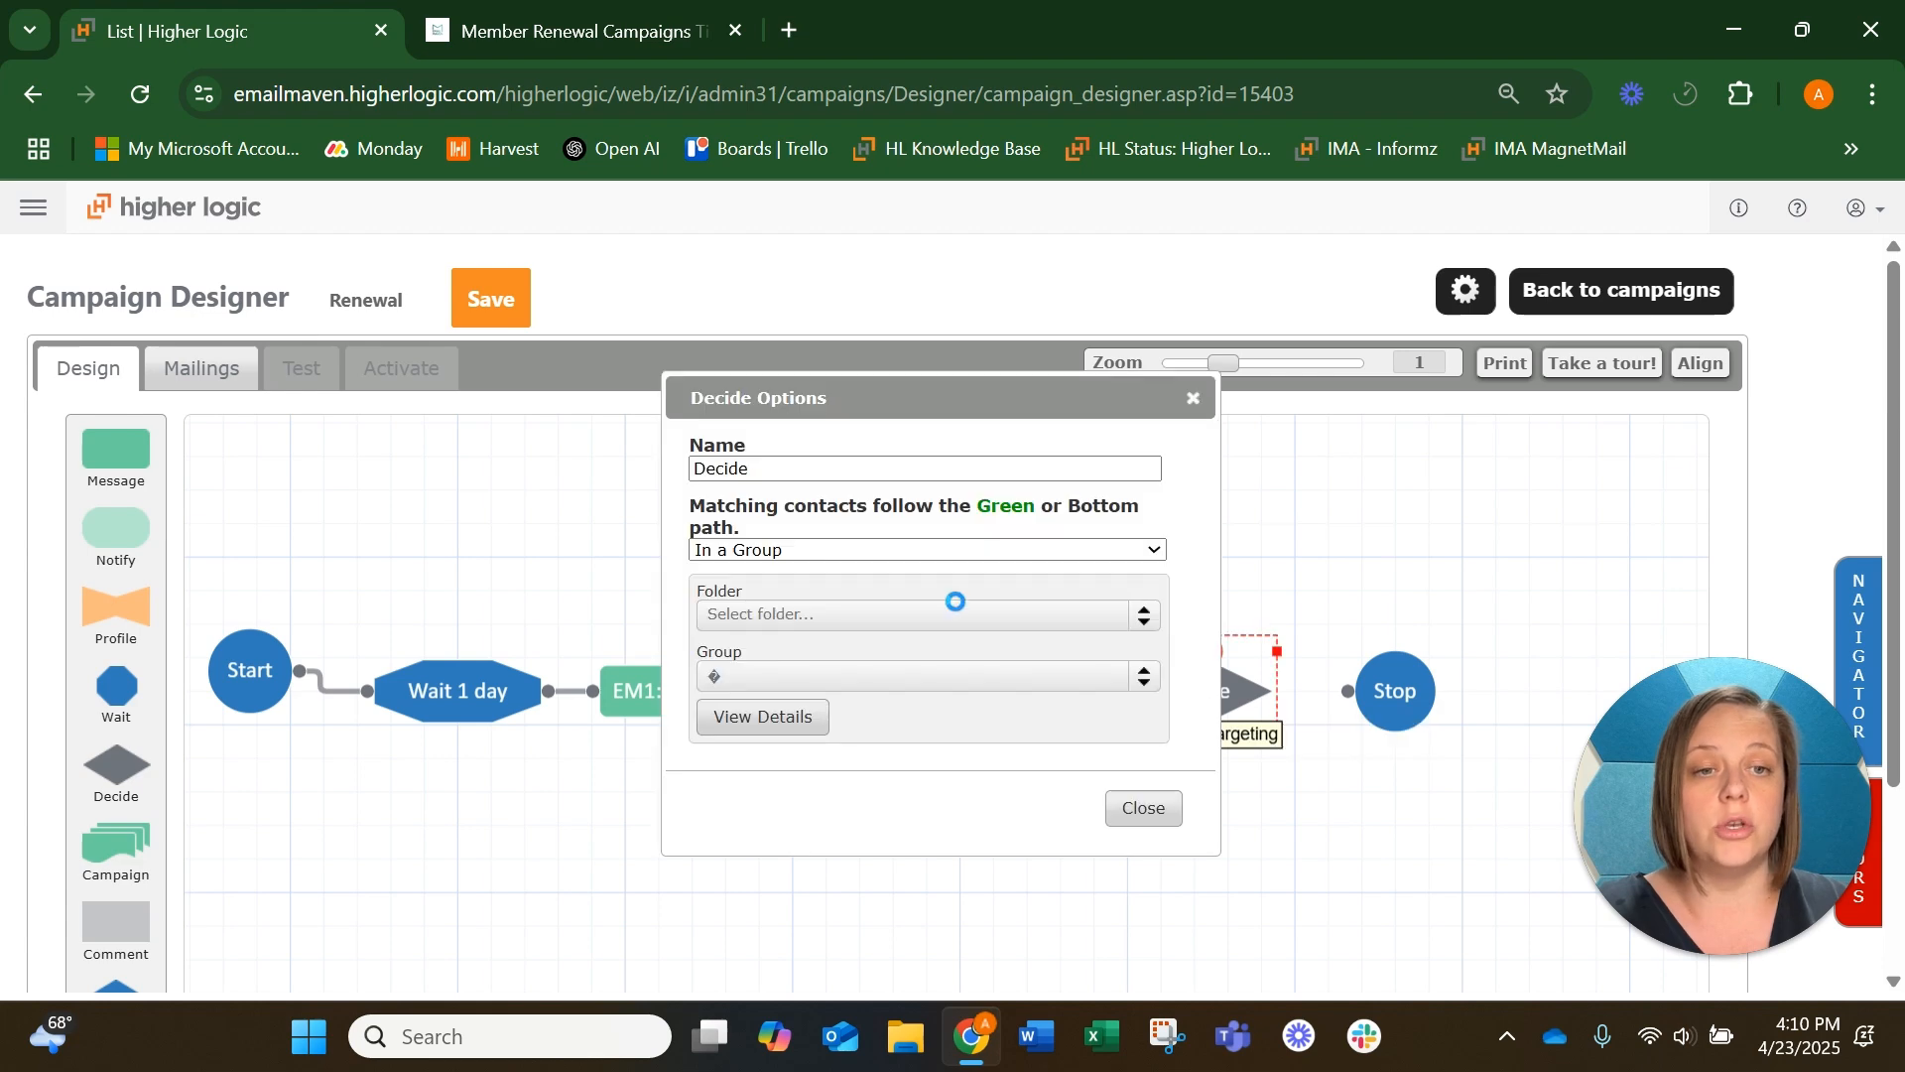
pyautogui.doubleClick(762, 473)
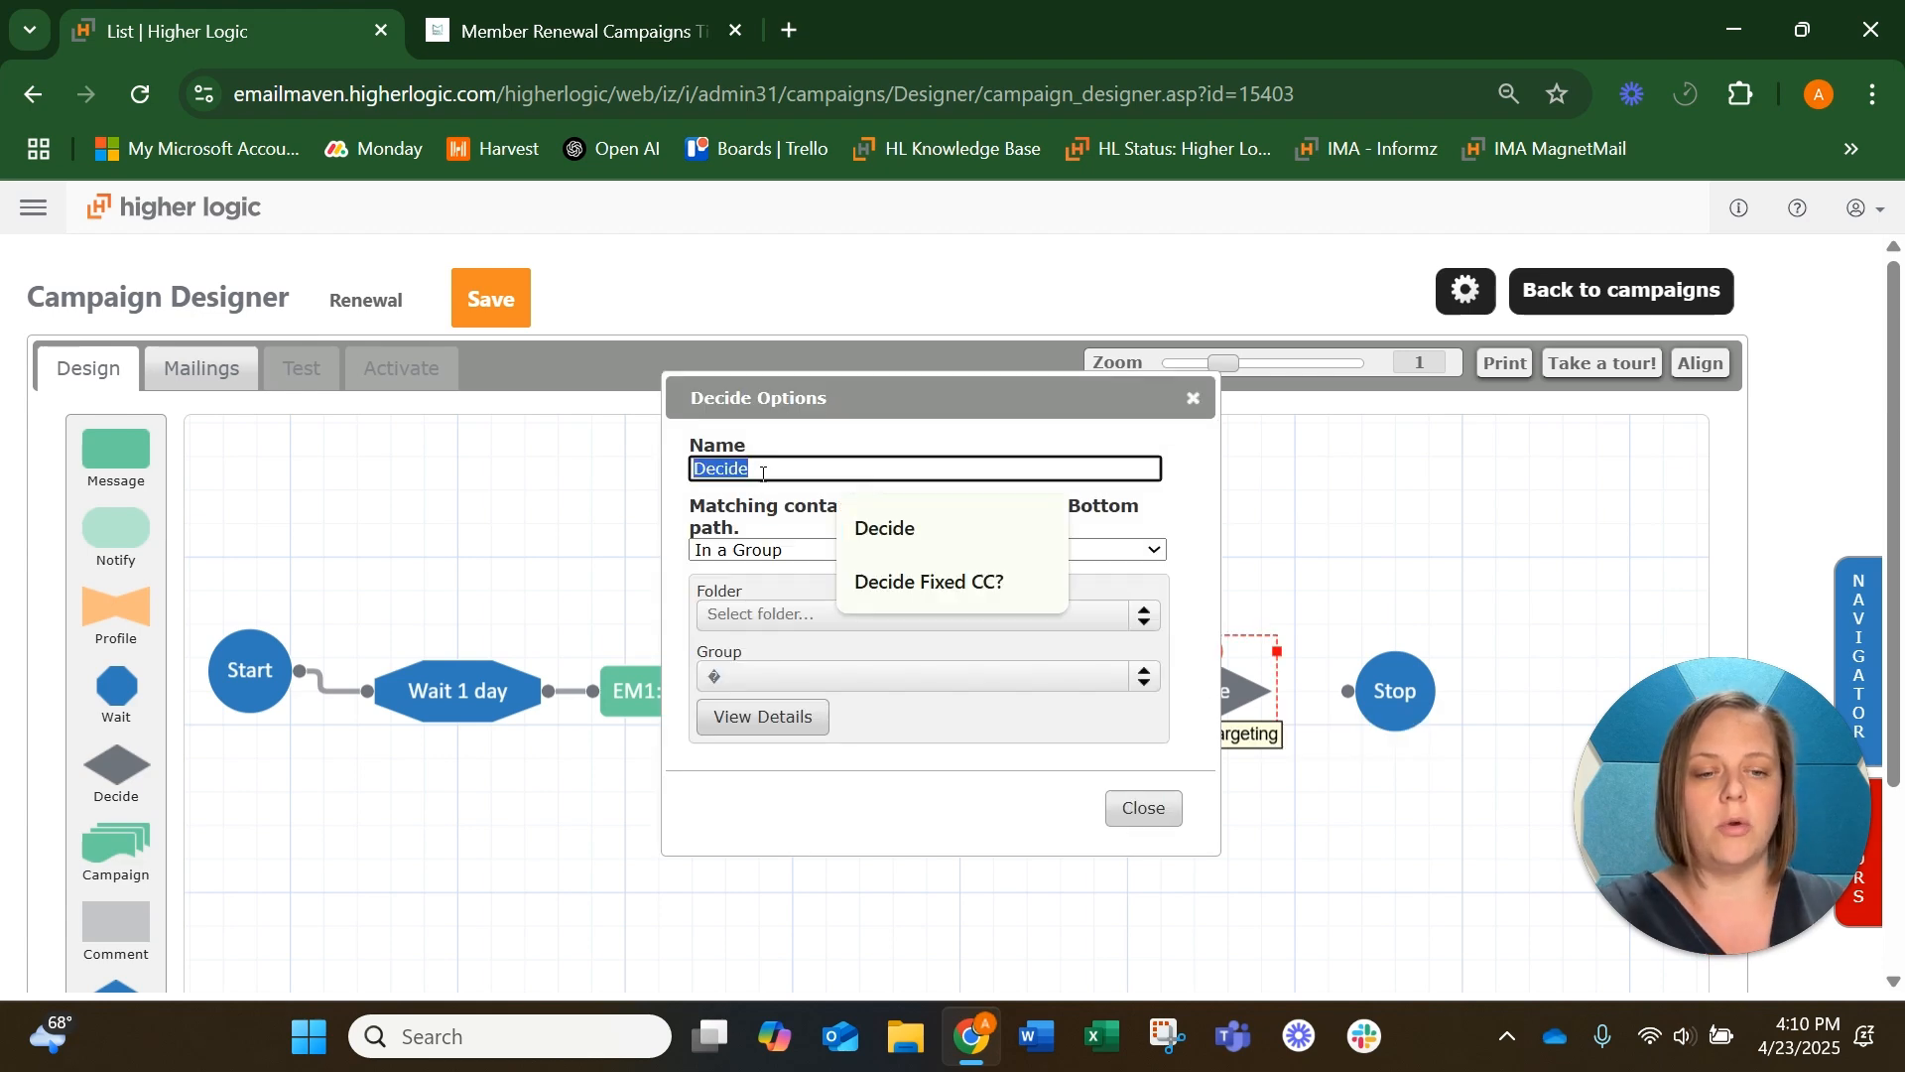
pyautogui.write('Renew')
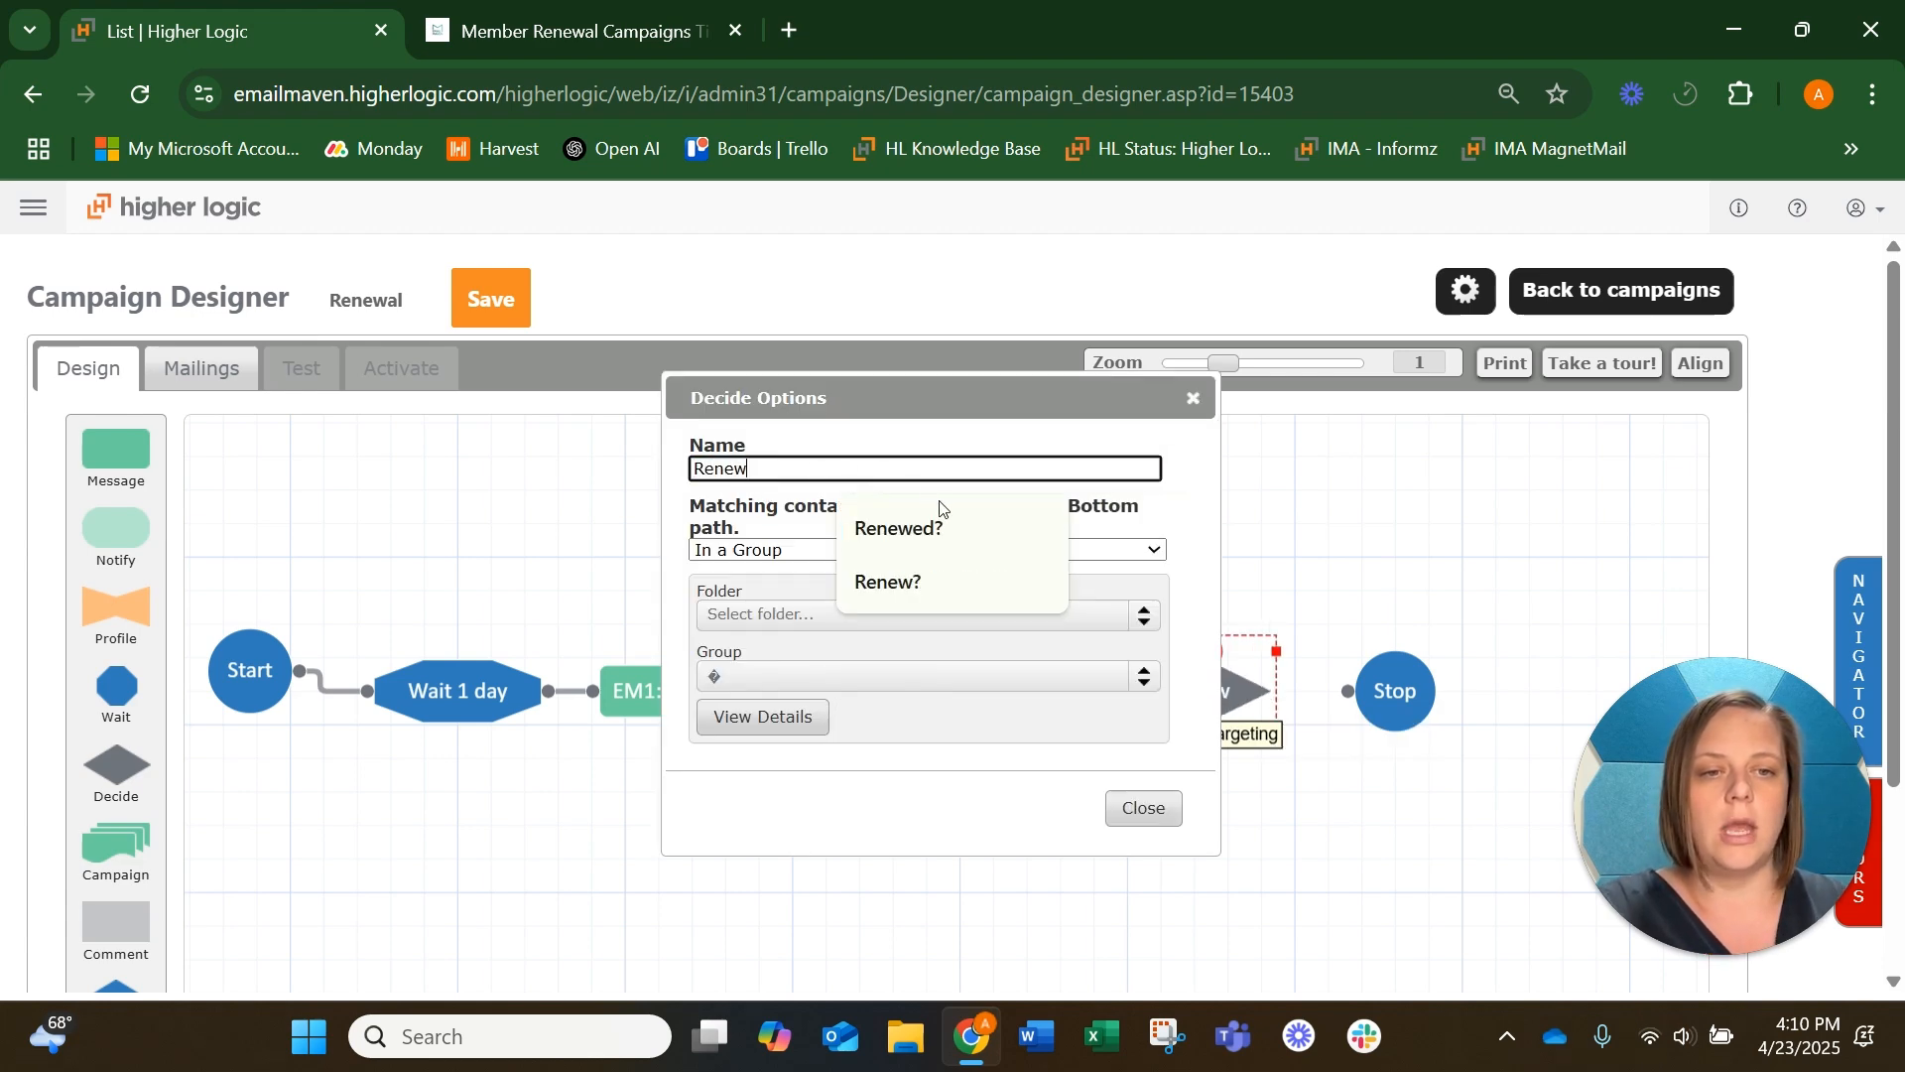
pyautogui.click(943, 512)
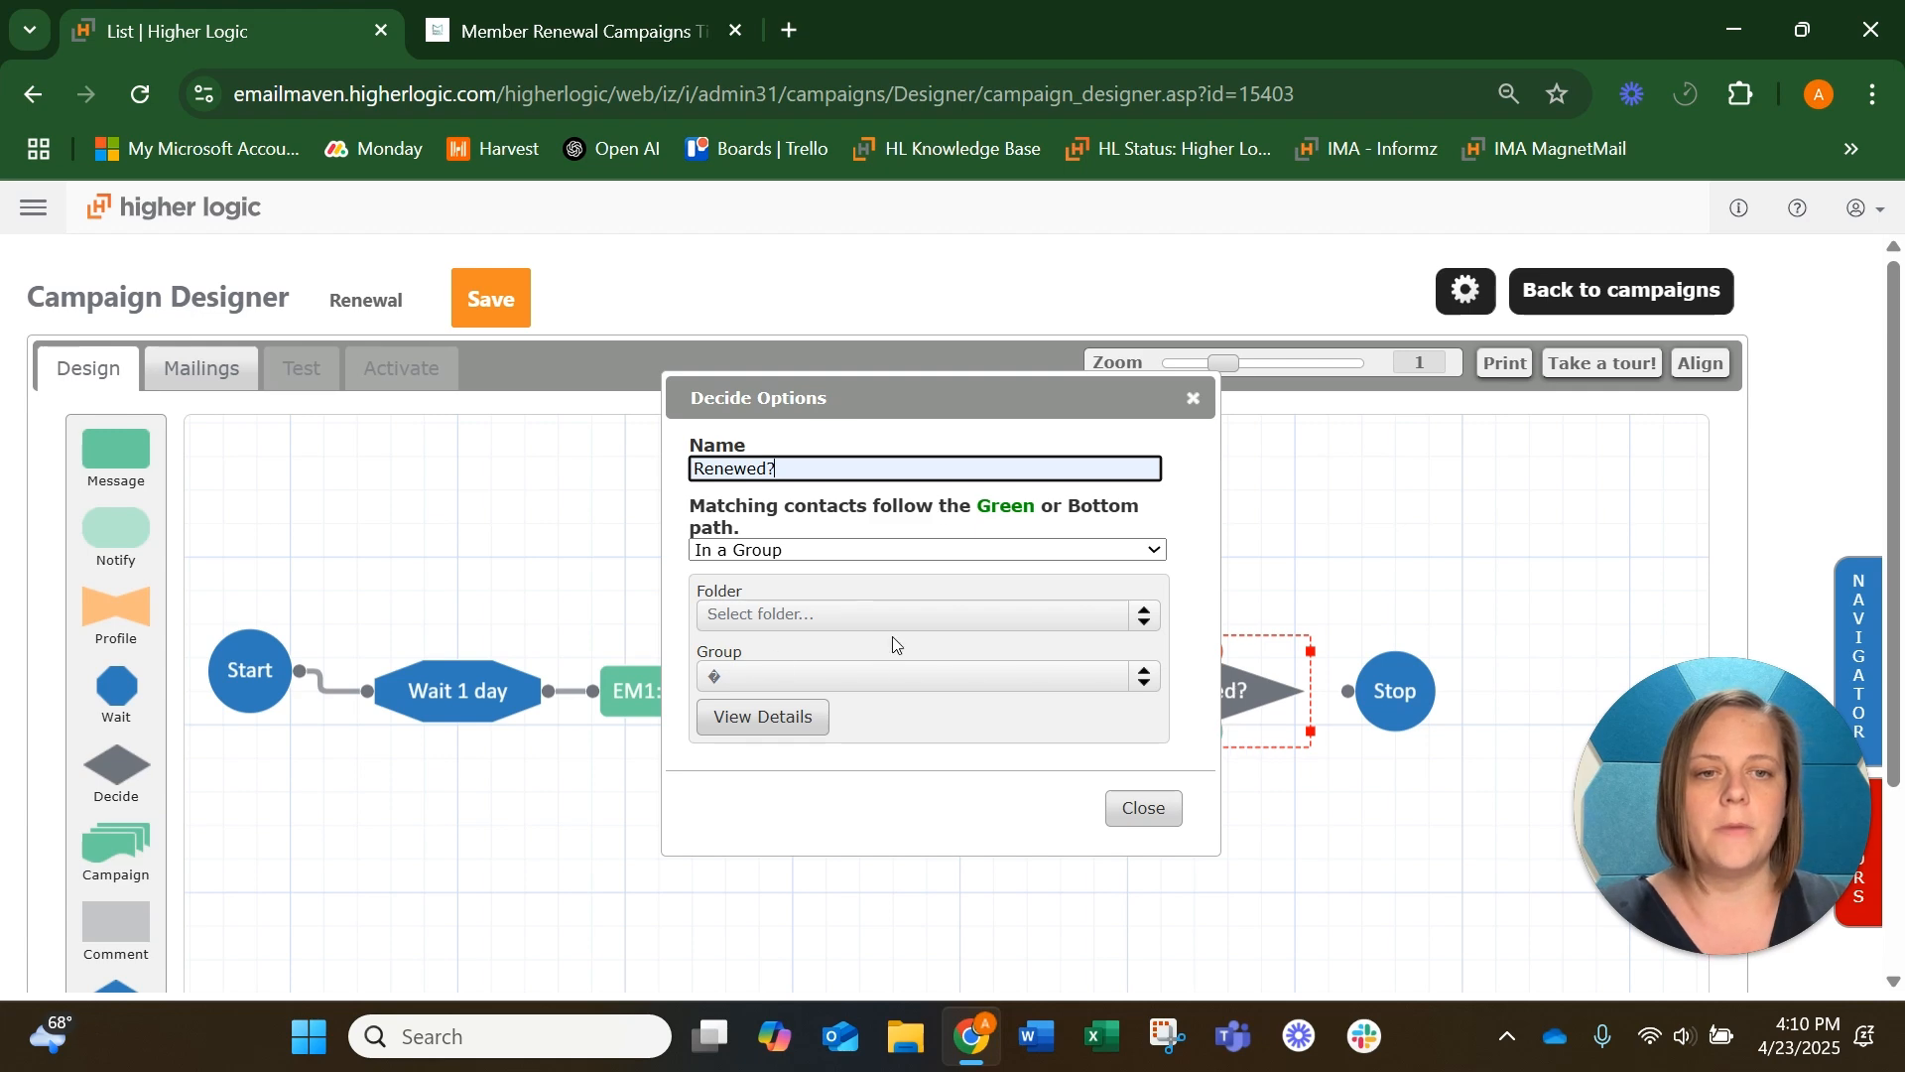
pyautogui.click(1141, 807)
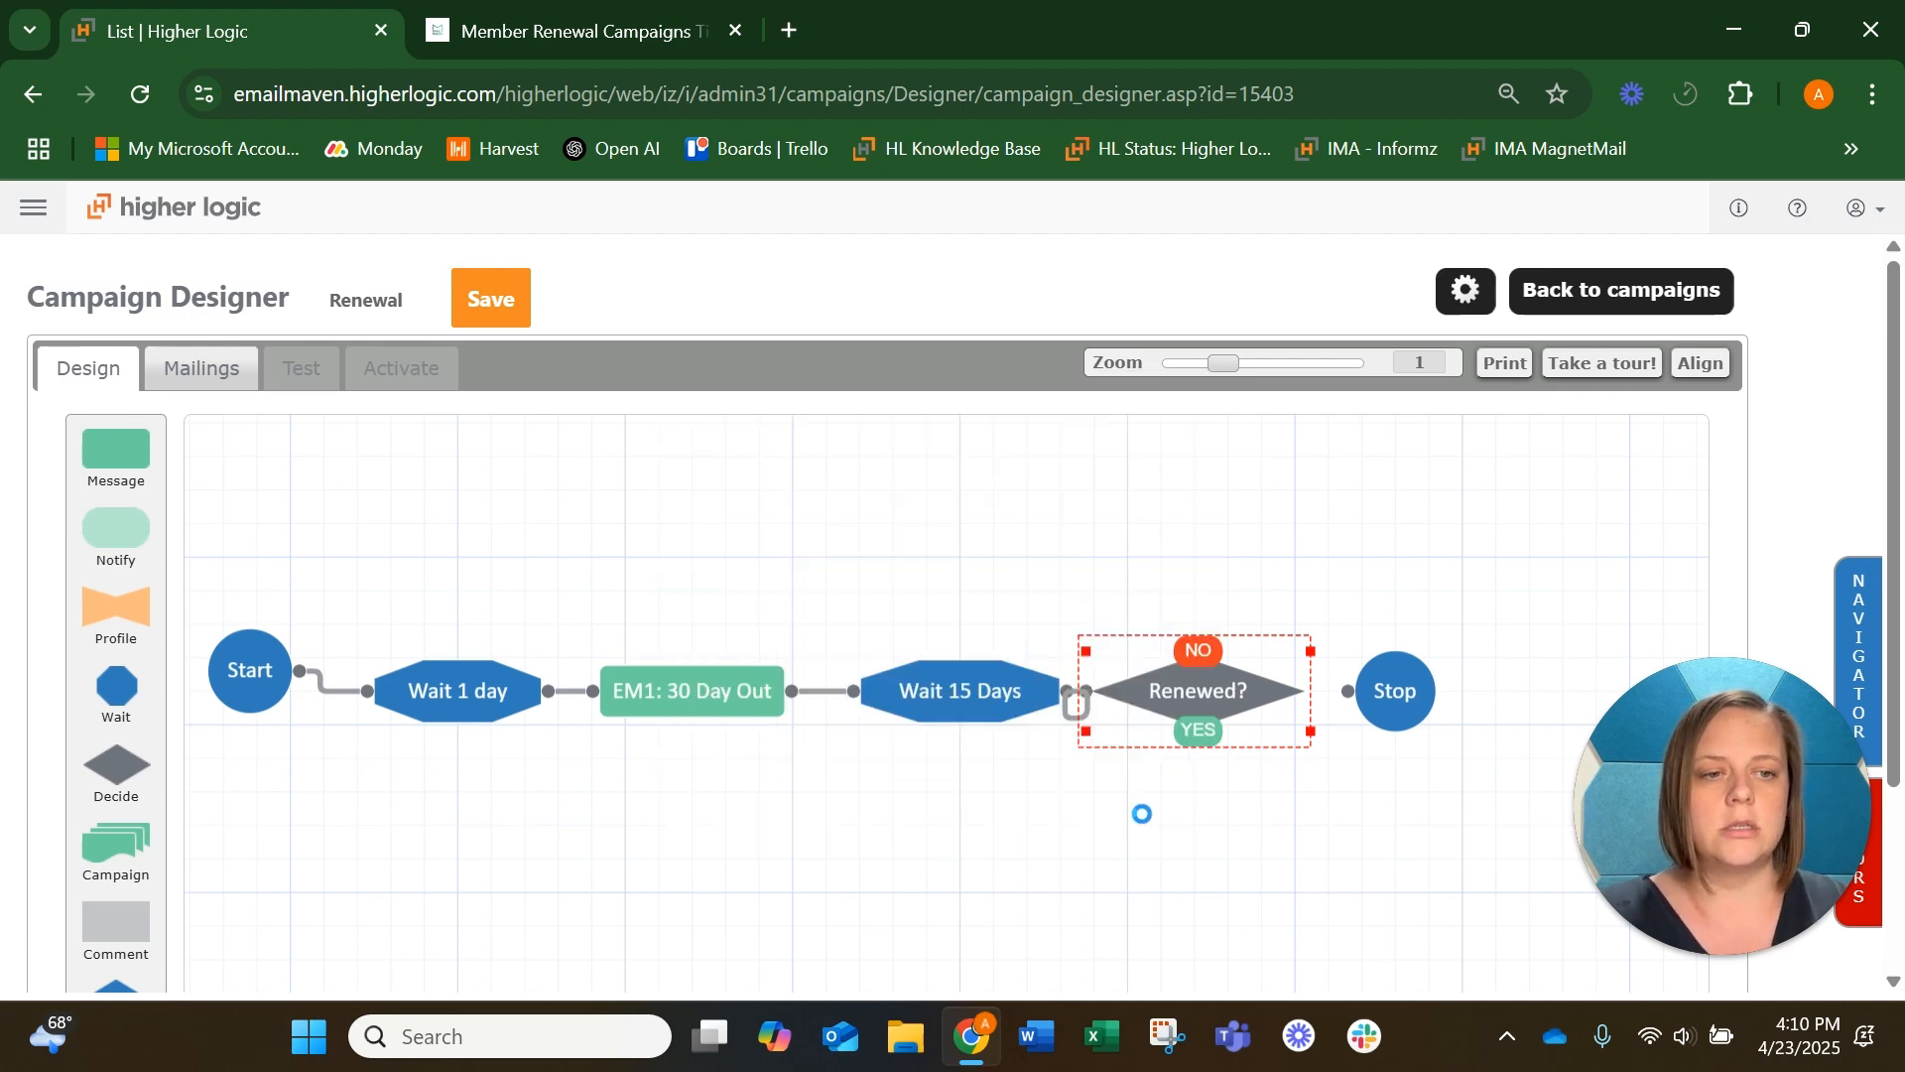
# Space out the Renewed? and Stop steps, then add a second Stop step below and connect the YES branch to it
pyautogui.moveTo(1400, 713); pyautogui.dragTo(1501, 713)
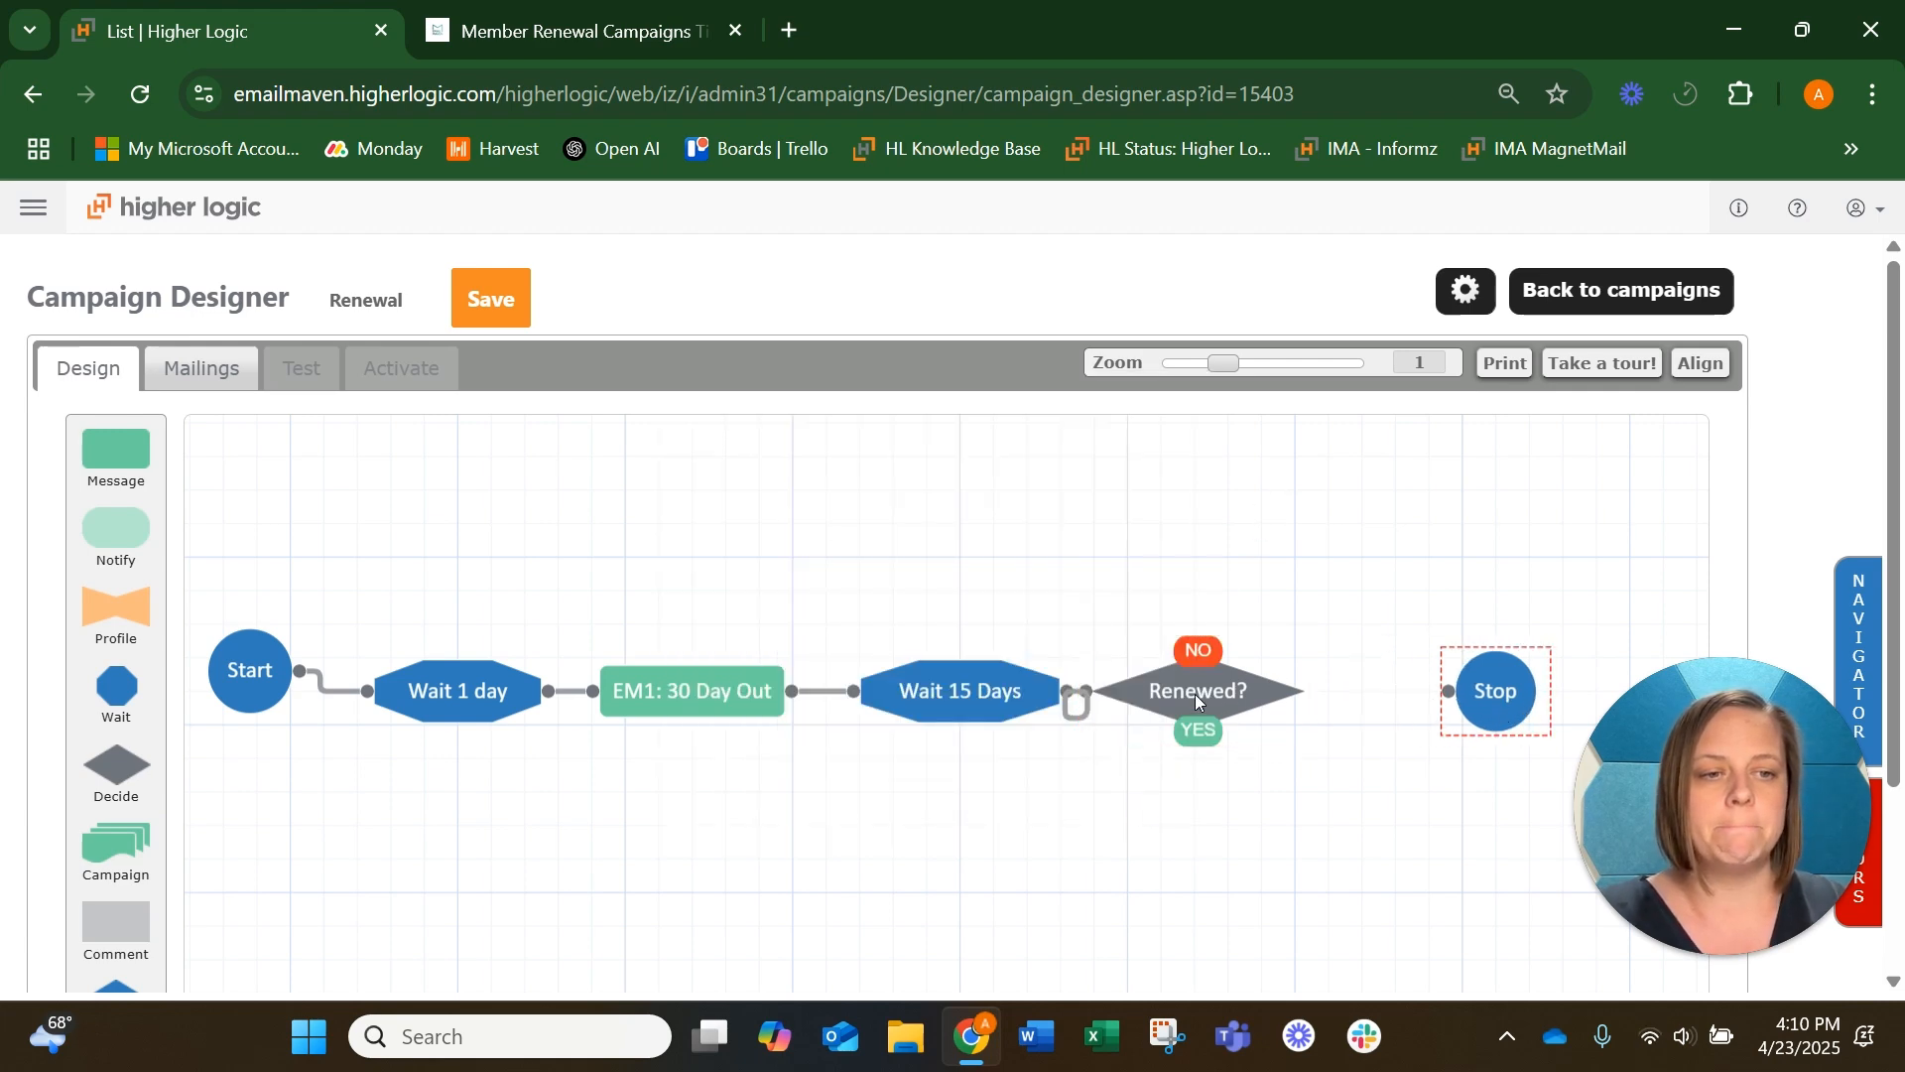
pyautogui.moveTo(1196, 695); pyautogui.dragTo(1254, 698)
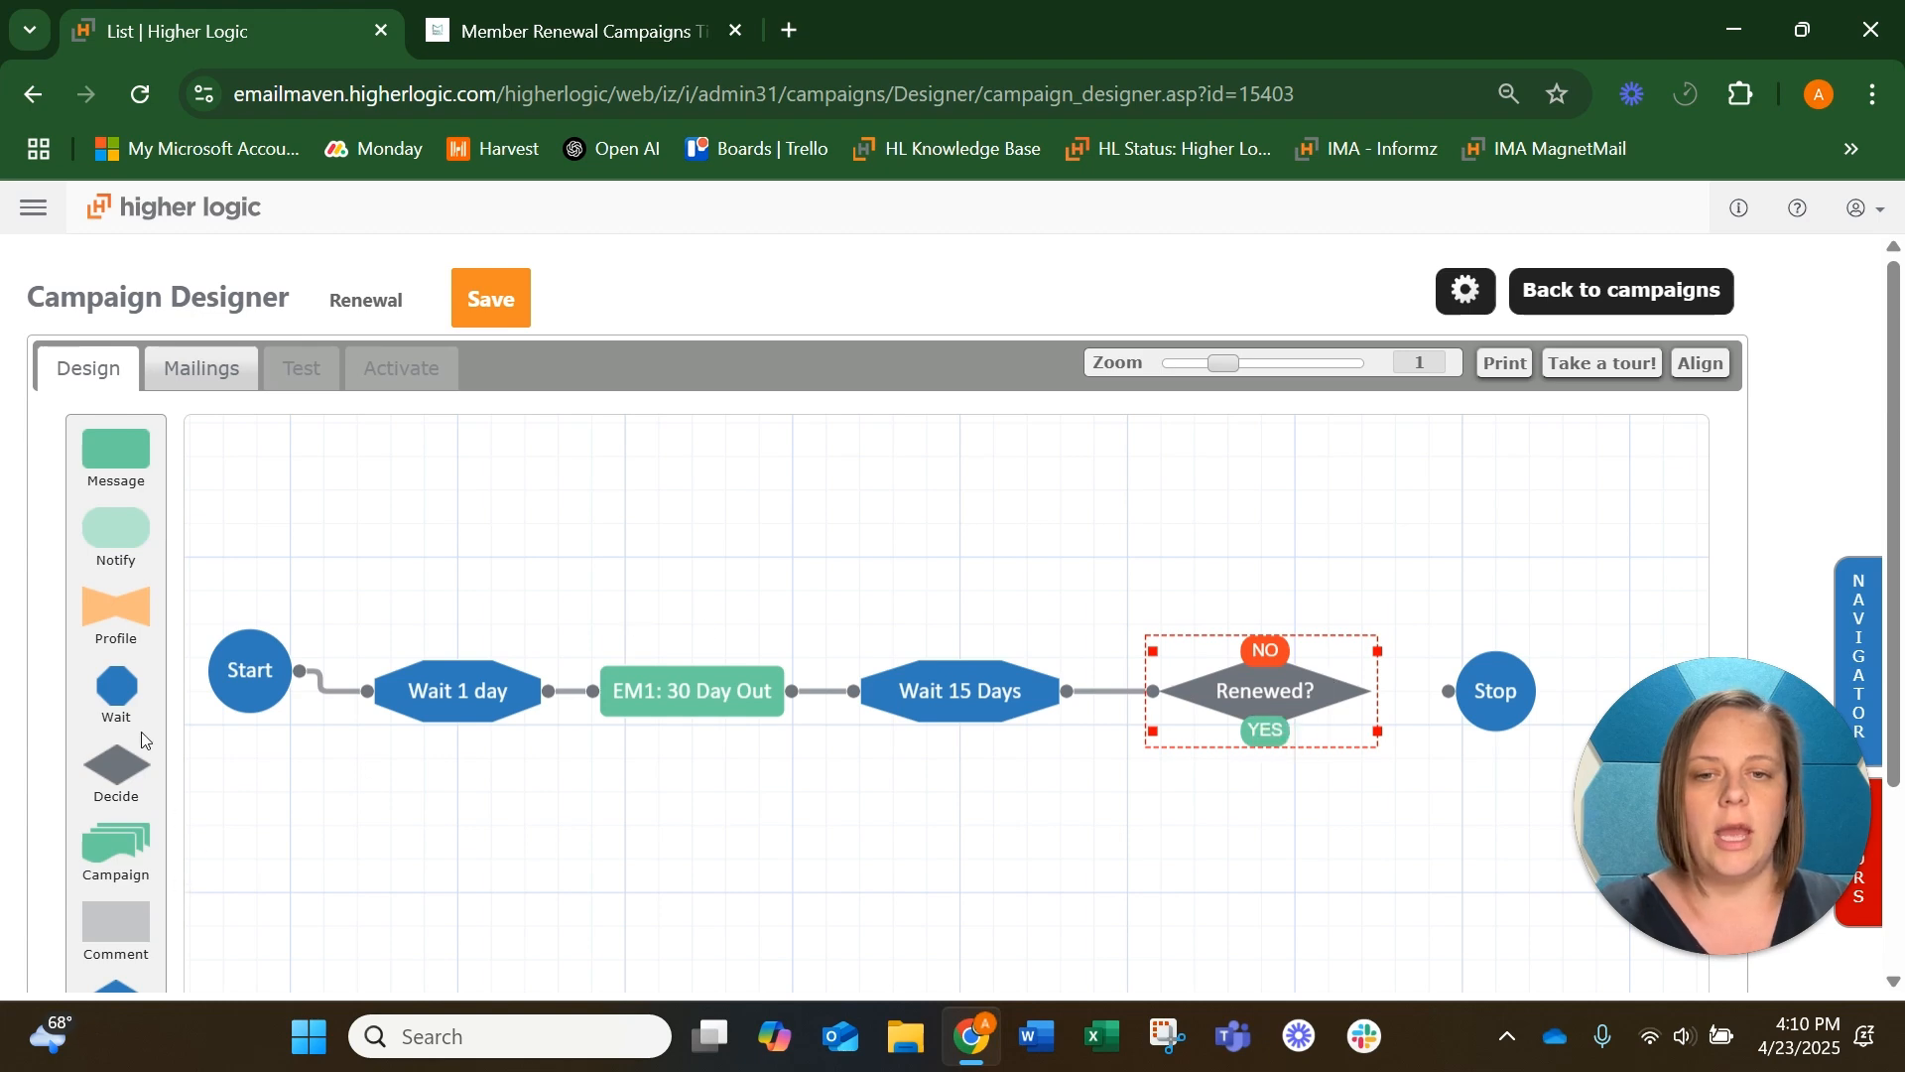
pyautogui.scroll(-1, 142, 739)
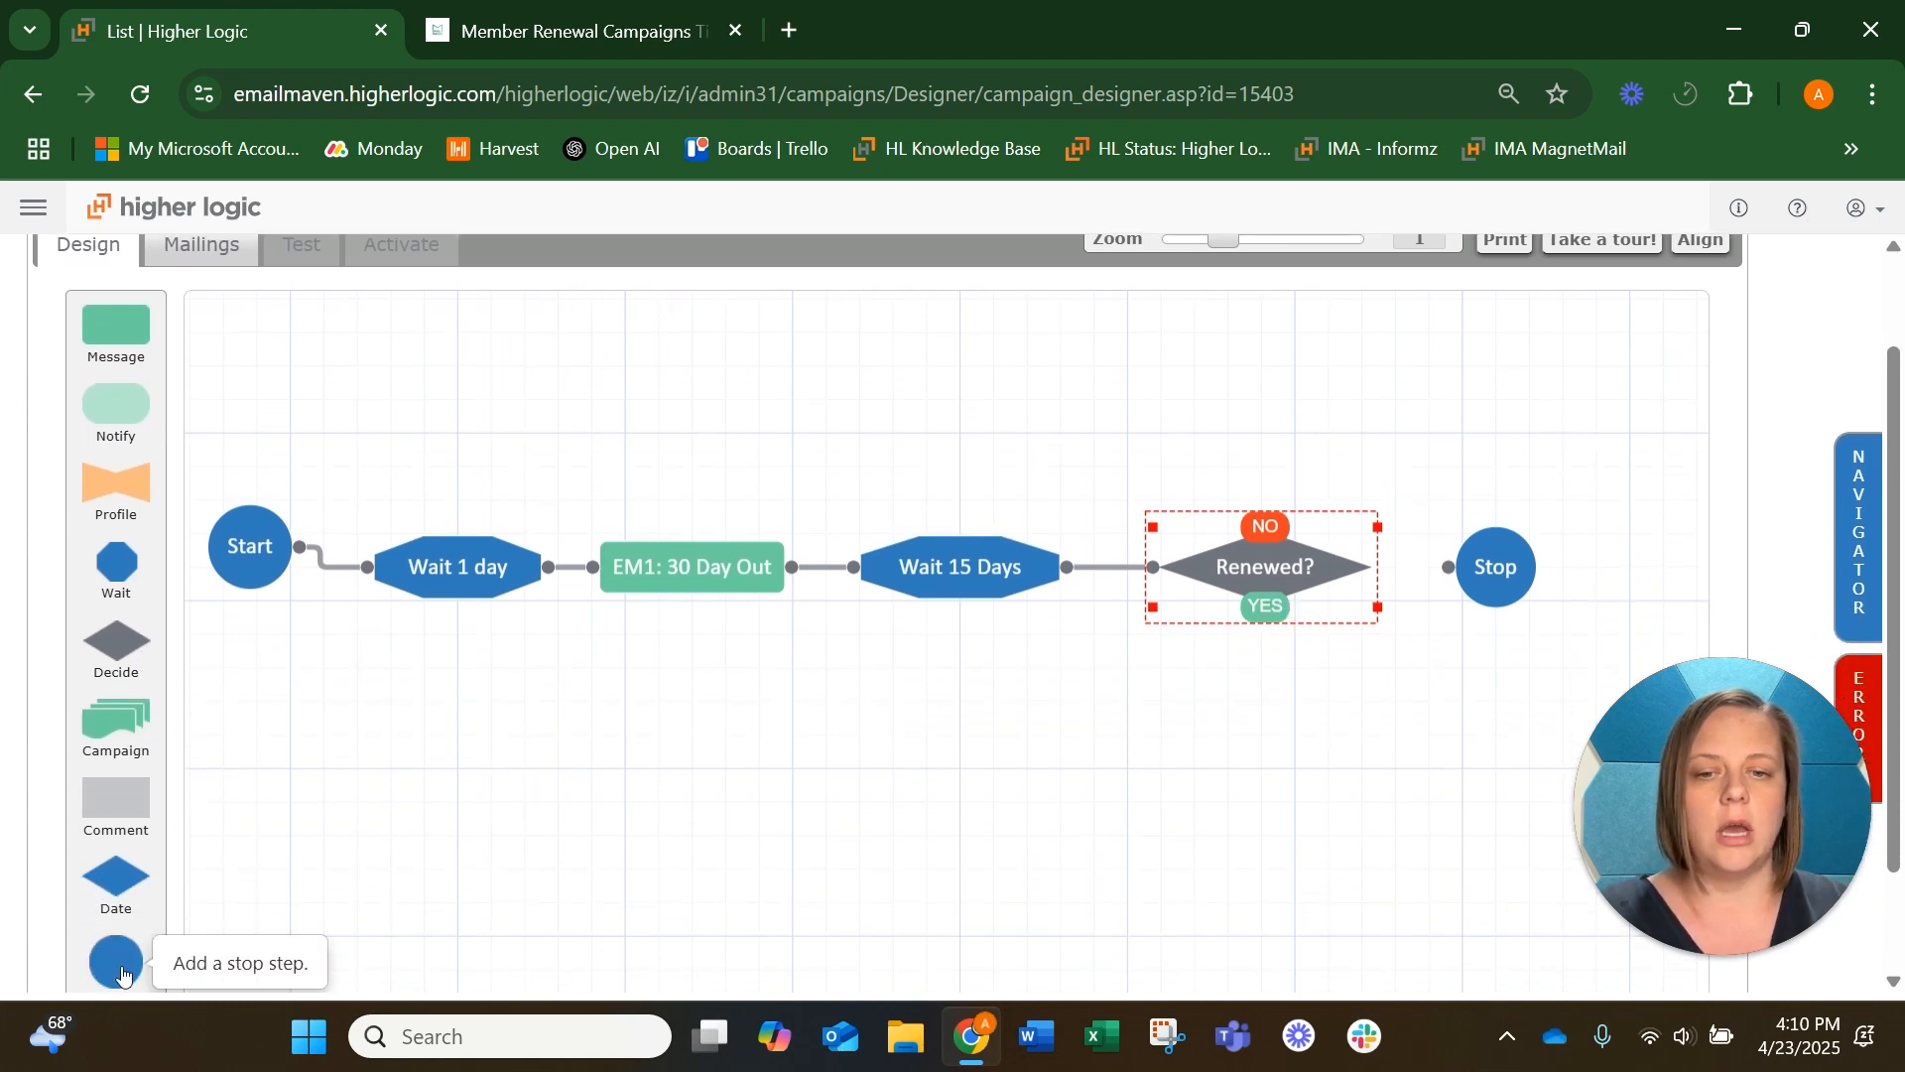
pyautogui.moveTo(122, 976); pyautogui.dragTo(1377, 881)
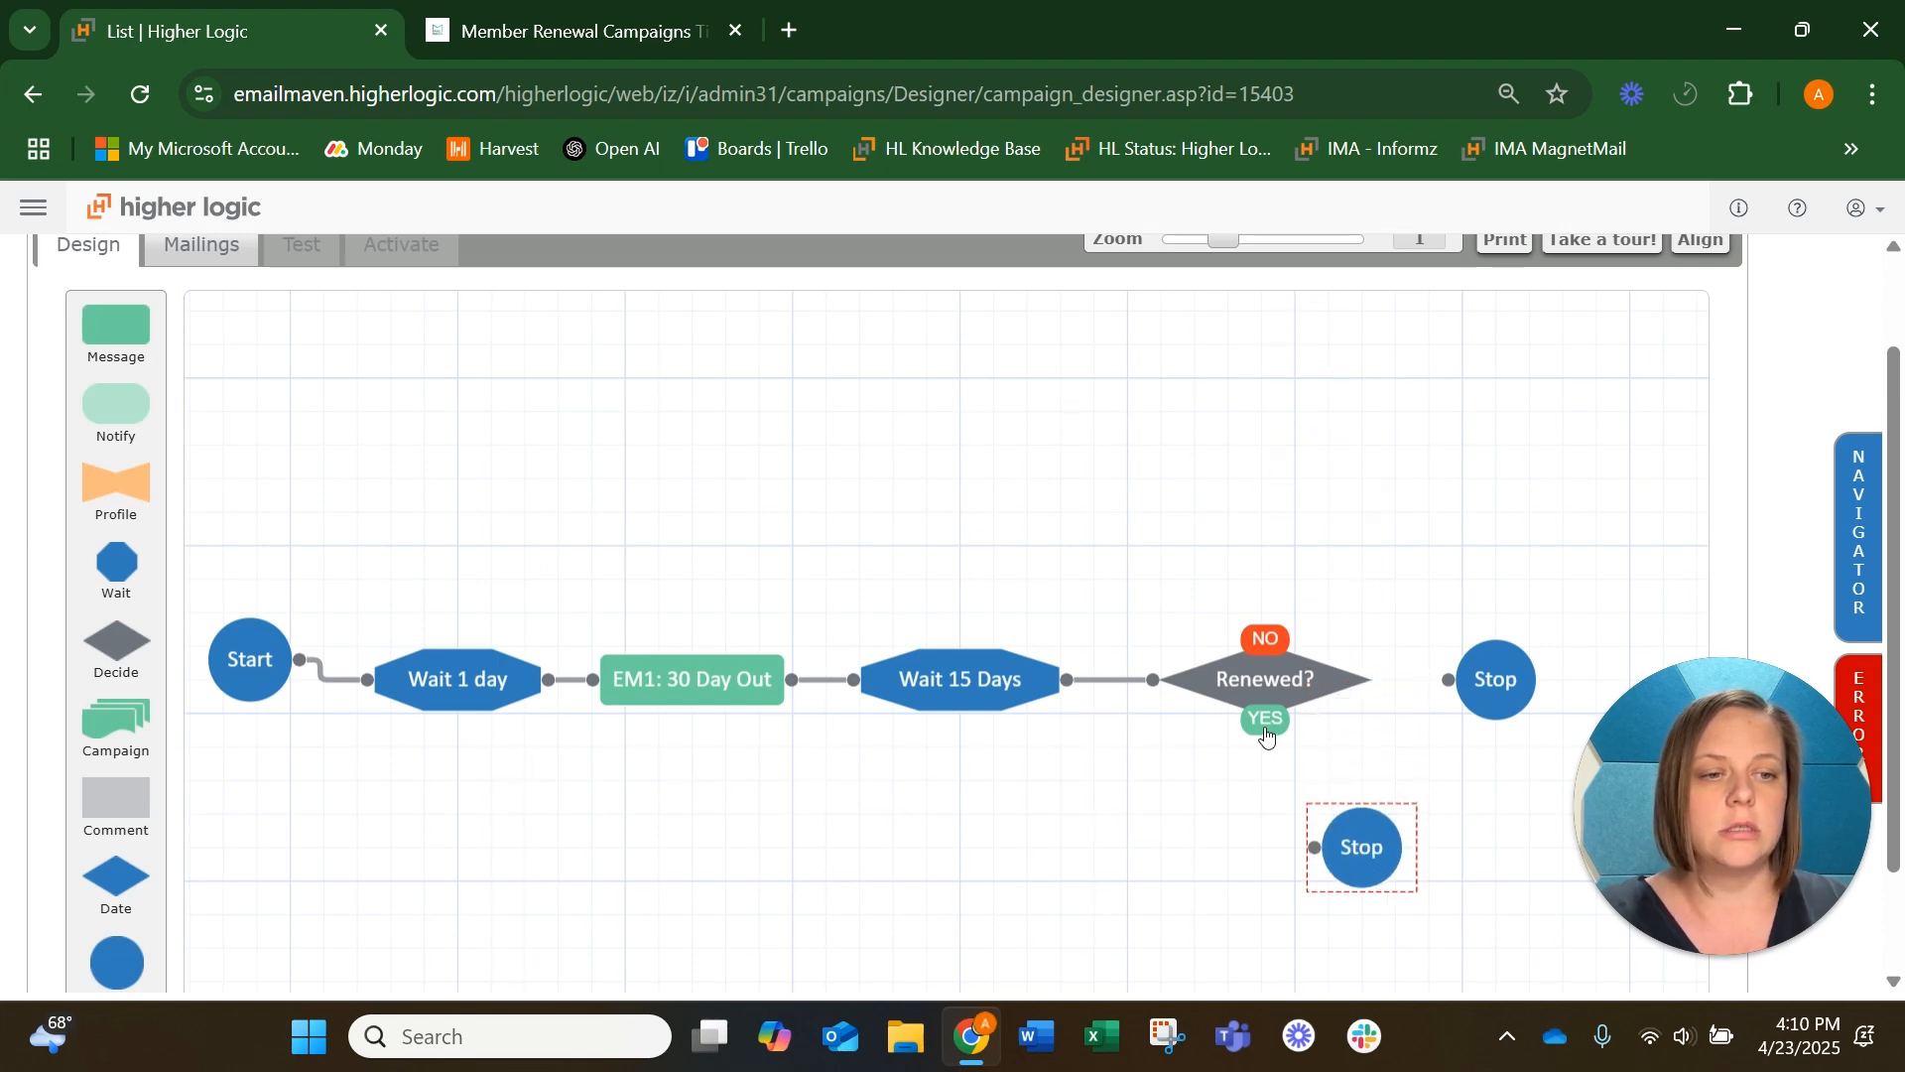
pyautogui.moveTo(1265, 735); pyautogui.dragTo(1415, 821)
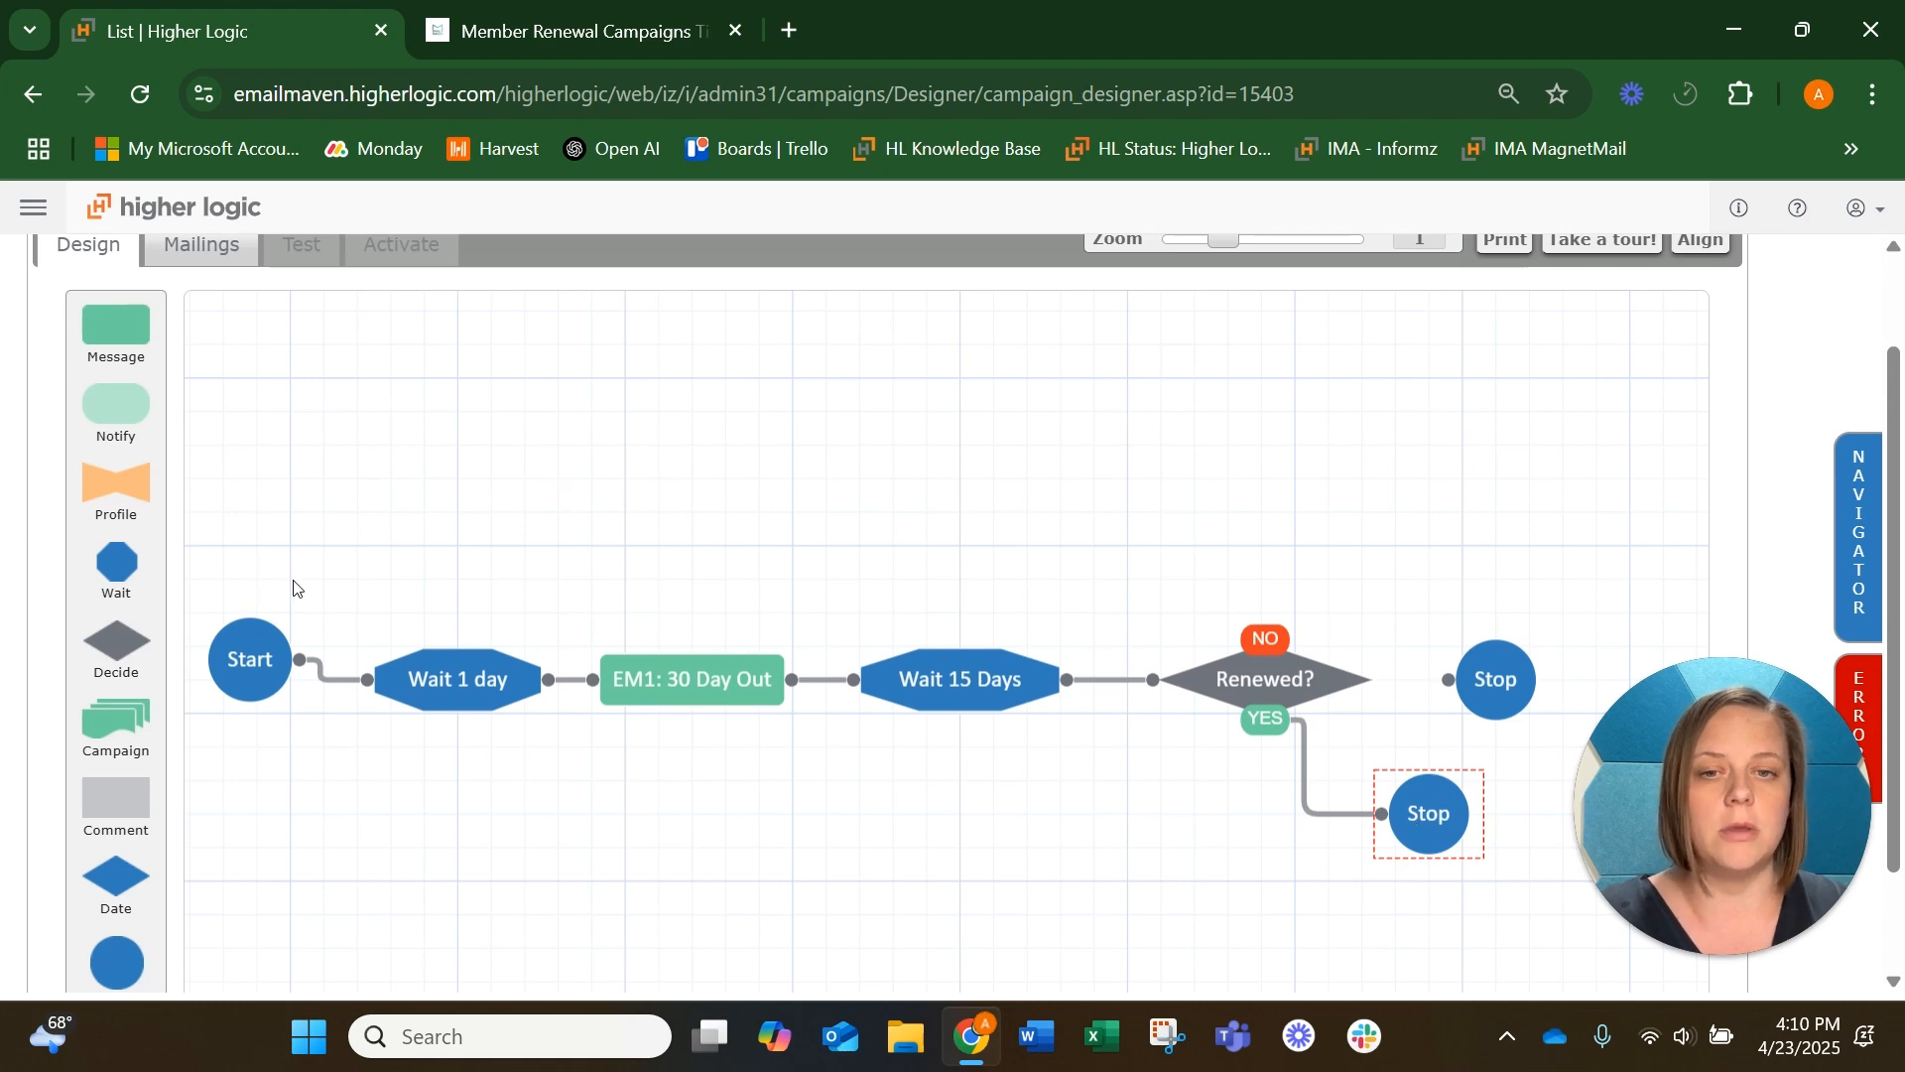
# Add a Message step above the Renewed? decision and connect the NO branch to it
pyautogui.moveTo(116, 325); pyautogui.dragTo(1366, 541)
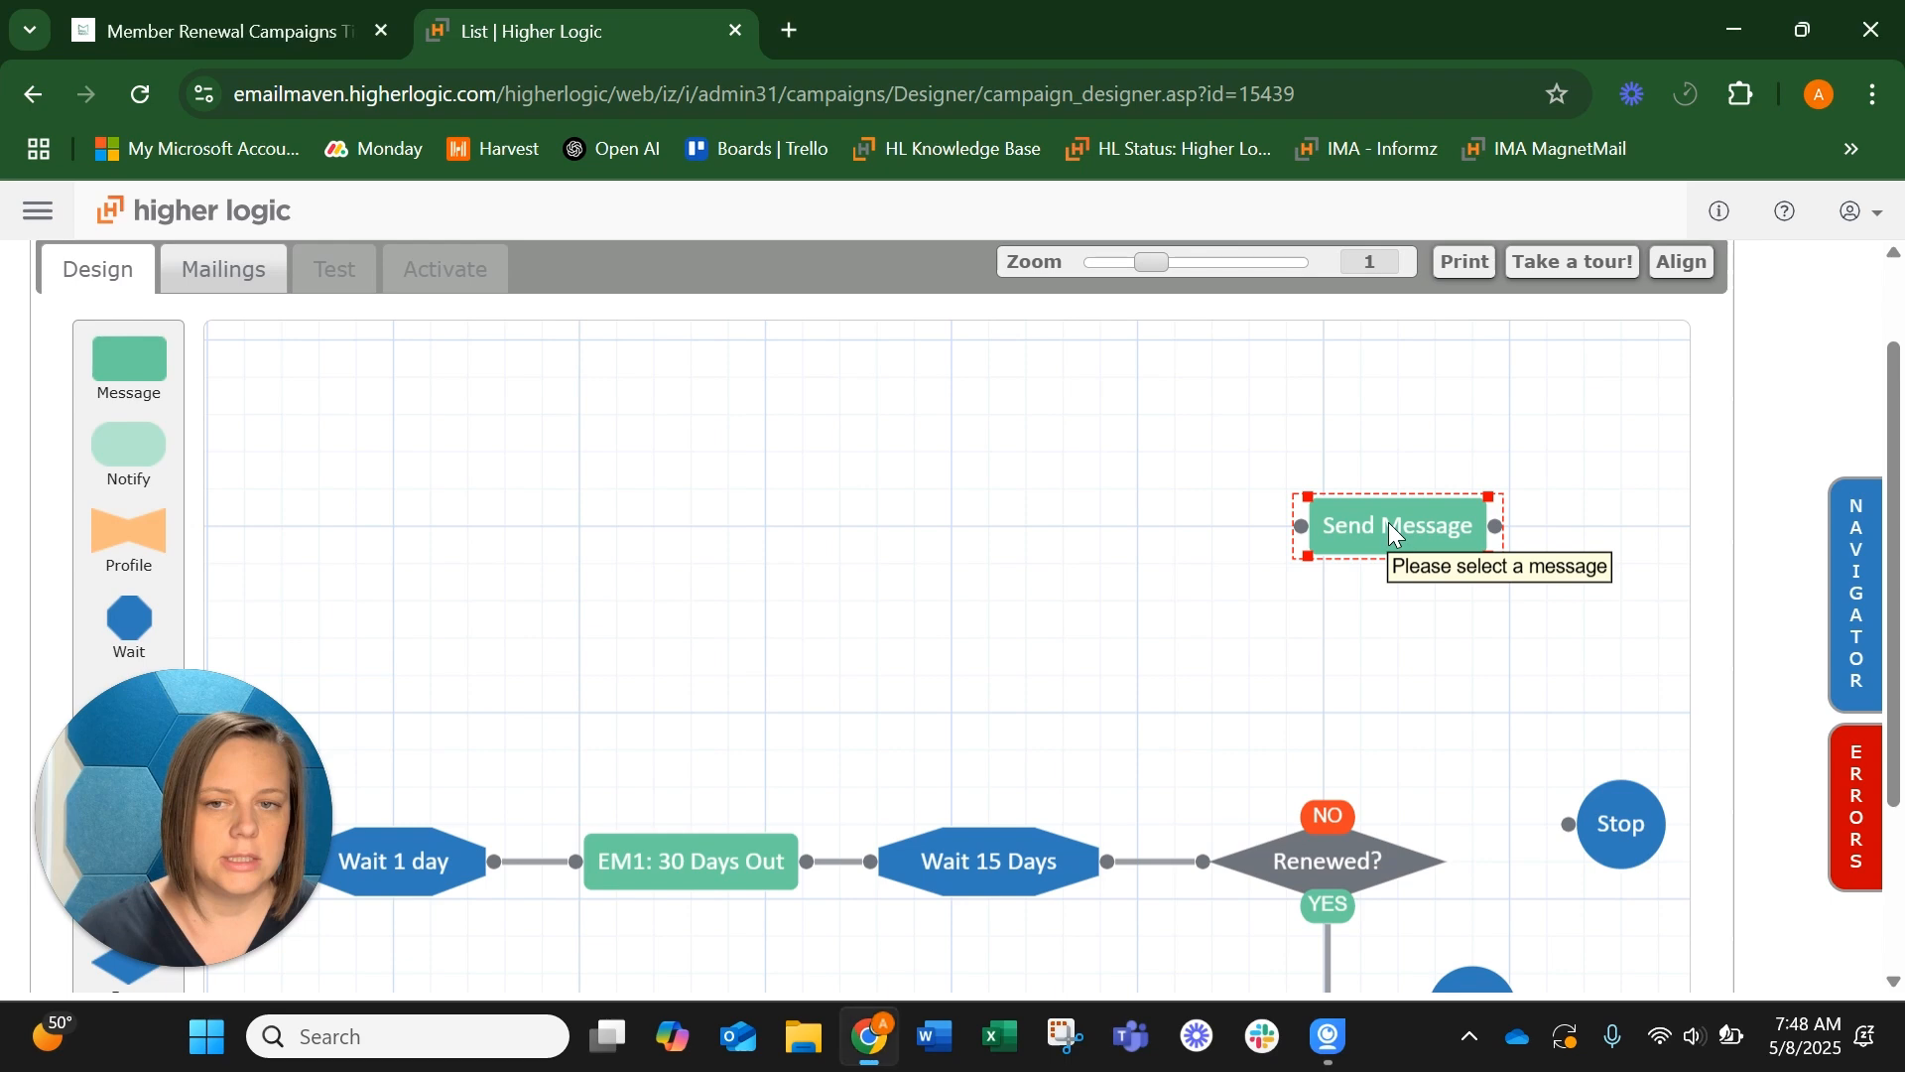
pyautogui.moveTo(1389, 522); pyautogui.dragTo(1452, 625)
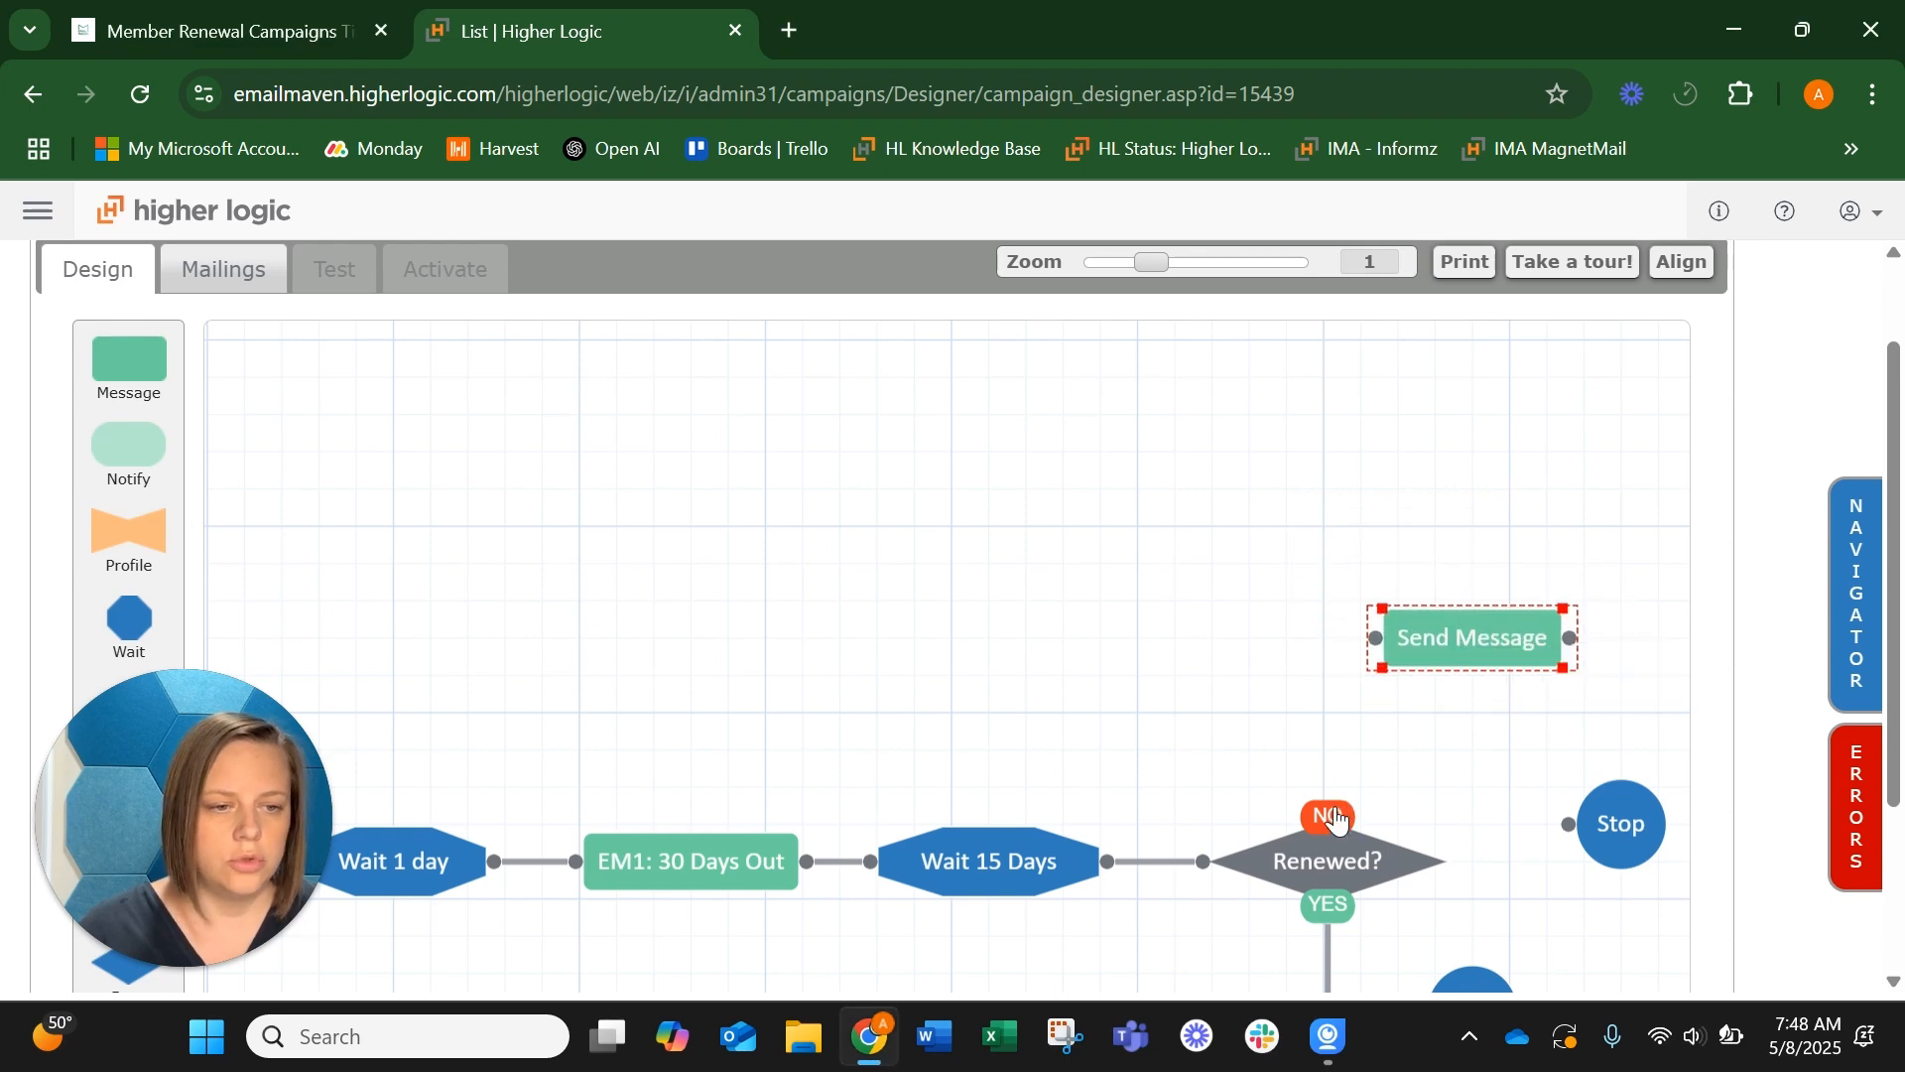
pyautogui.moveTo(1327, 802); pyautogui.dragTo(1374, 640)
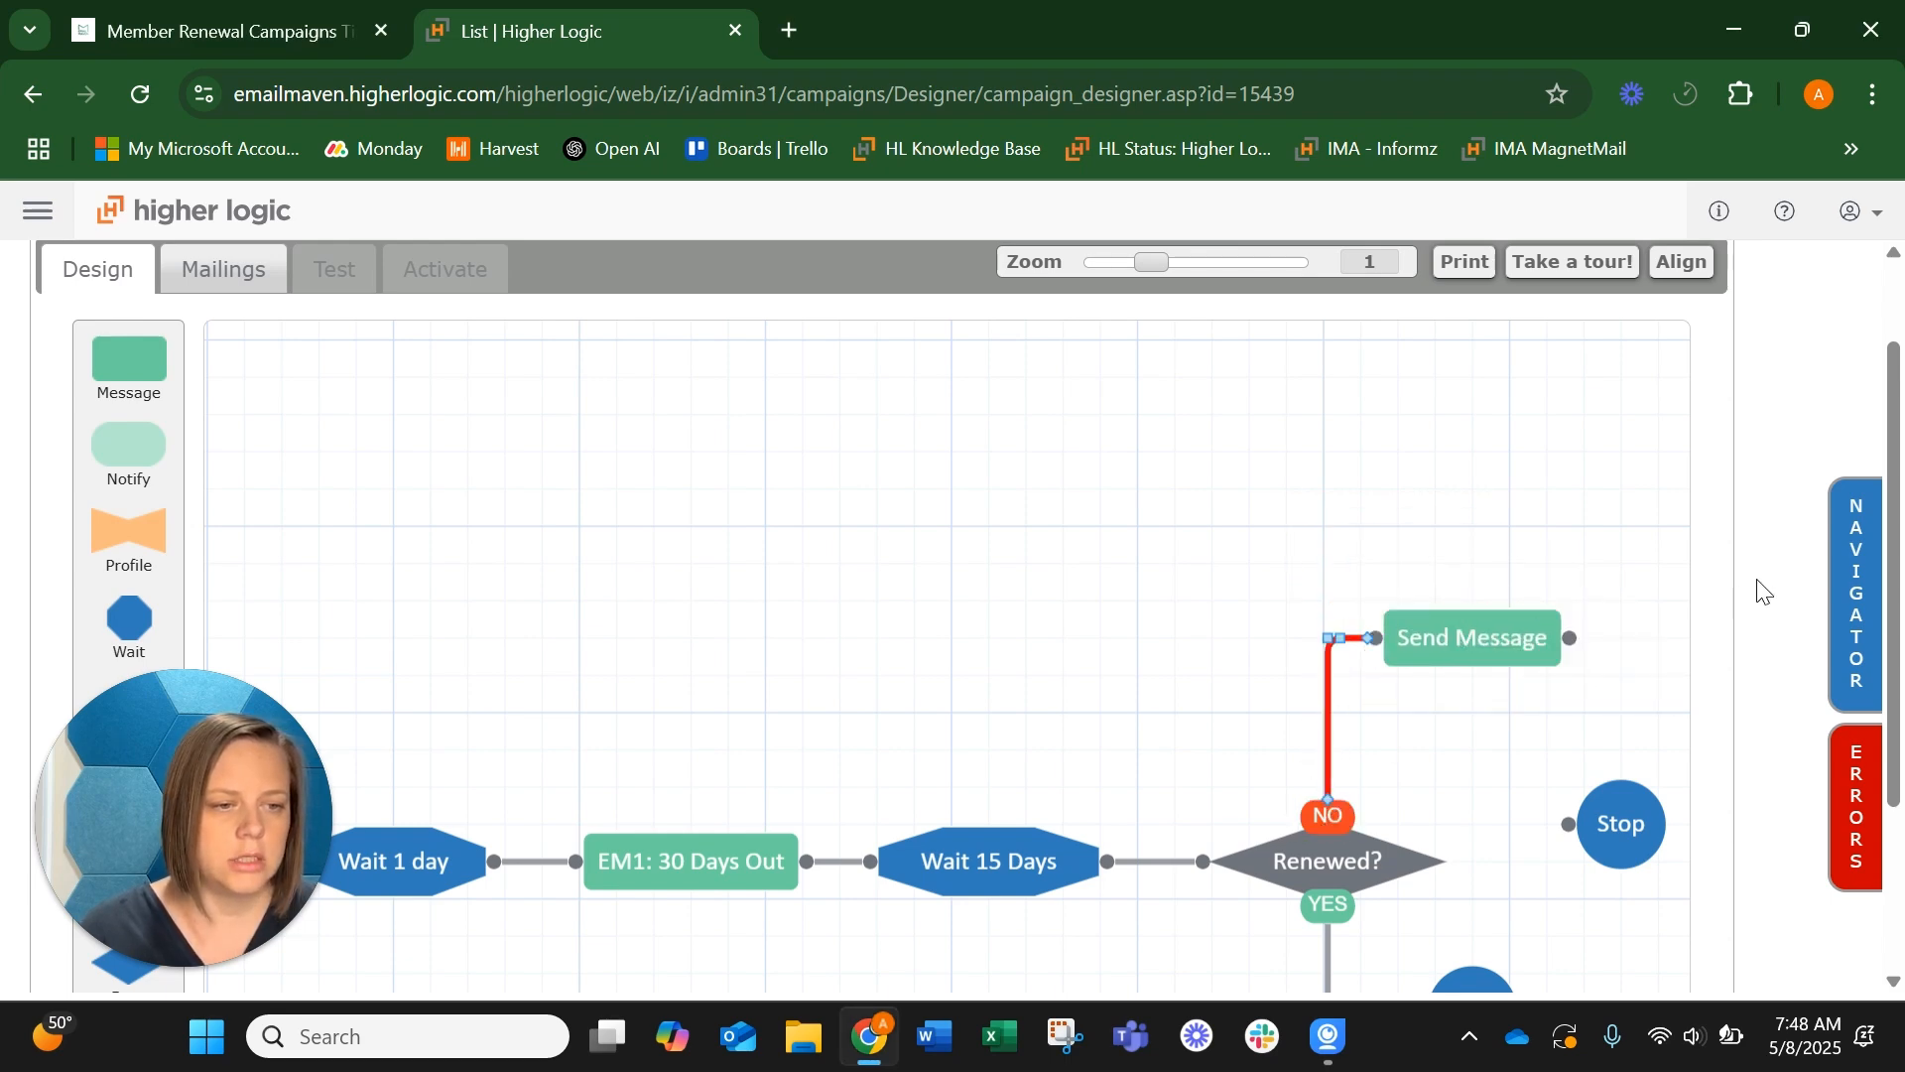
# Name the message on the NO branch EM2: 15 Day Out
pyautogui.scroll(-2, 1762, 593)
pyautogui.doubleClick(1445, 455)
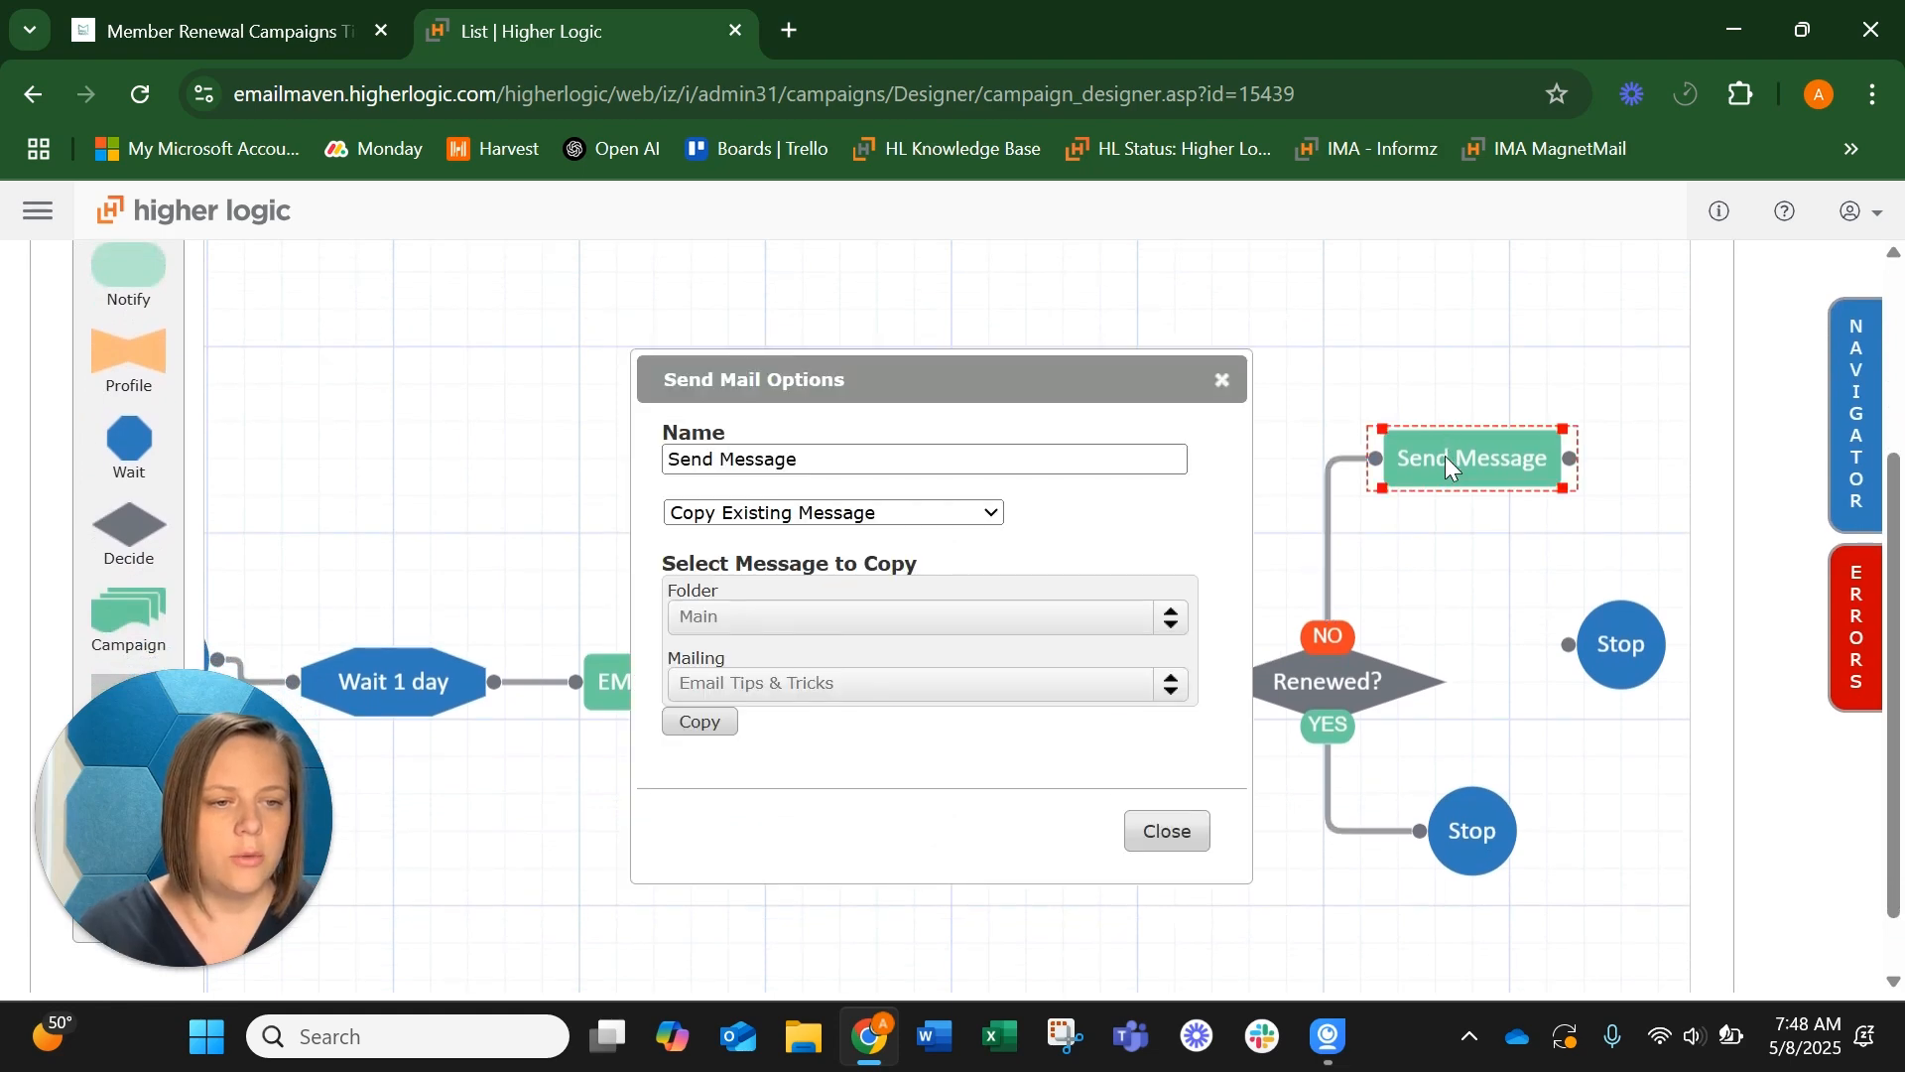
pyautogui.tripleClick(820, 459)
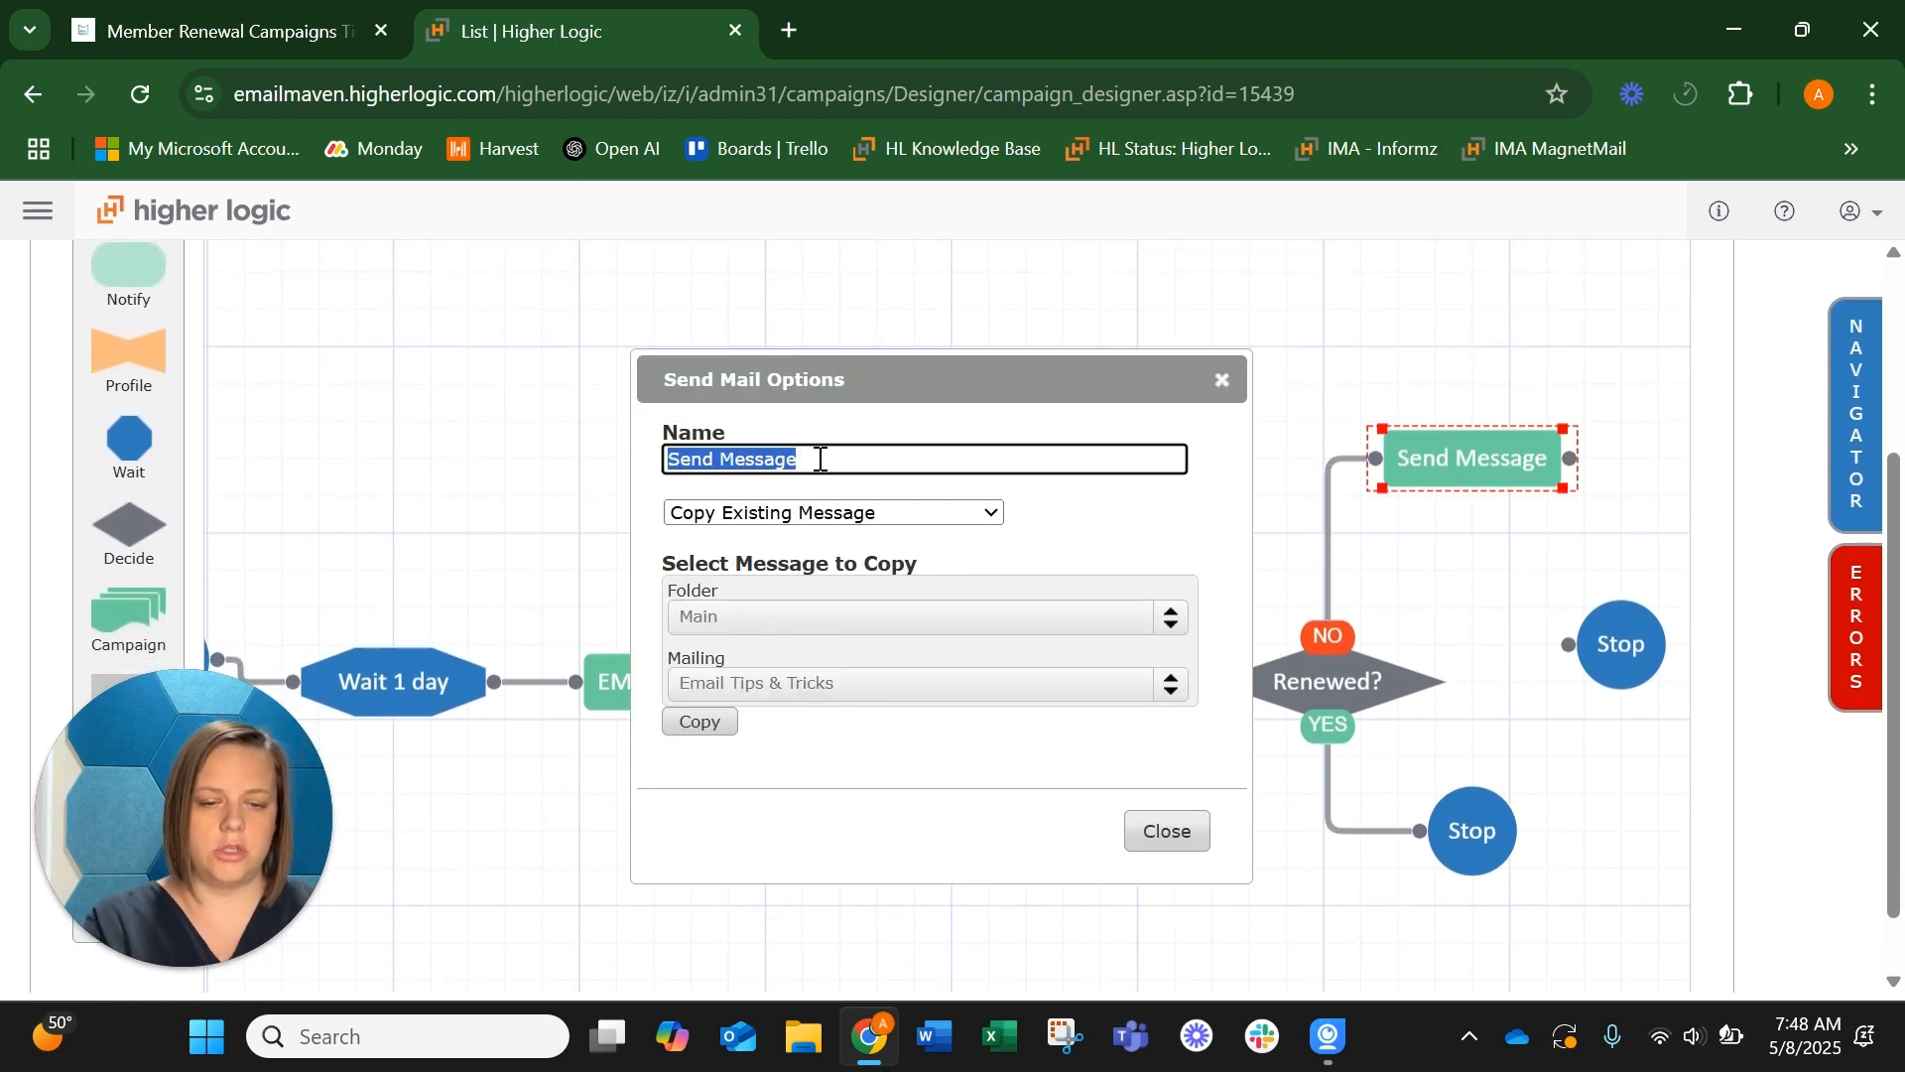
pyautogui.write('EM2:')
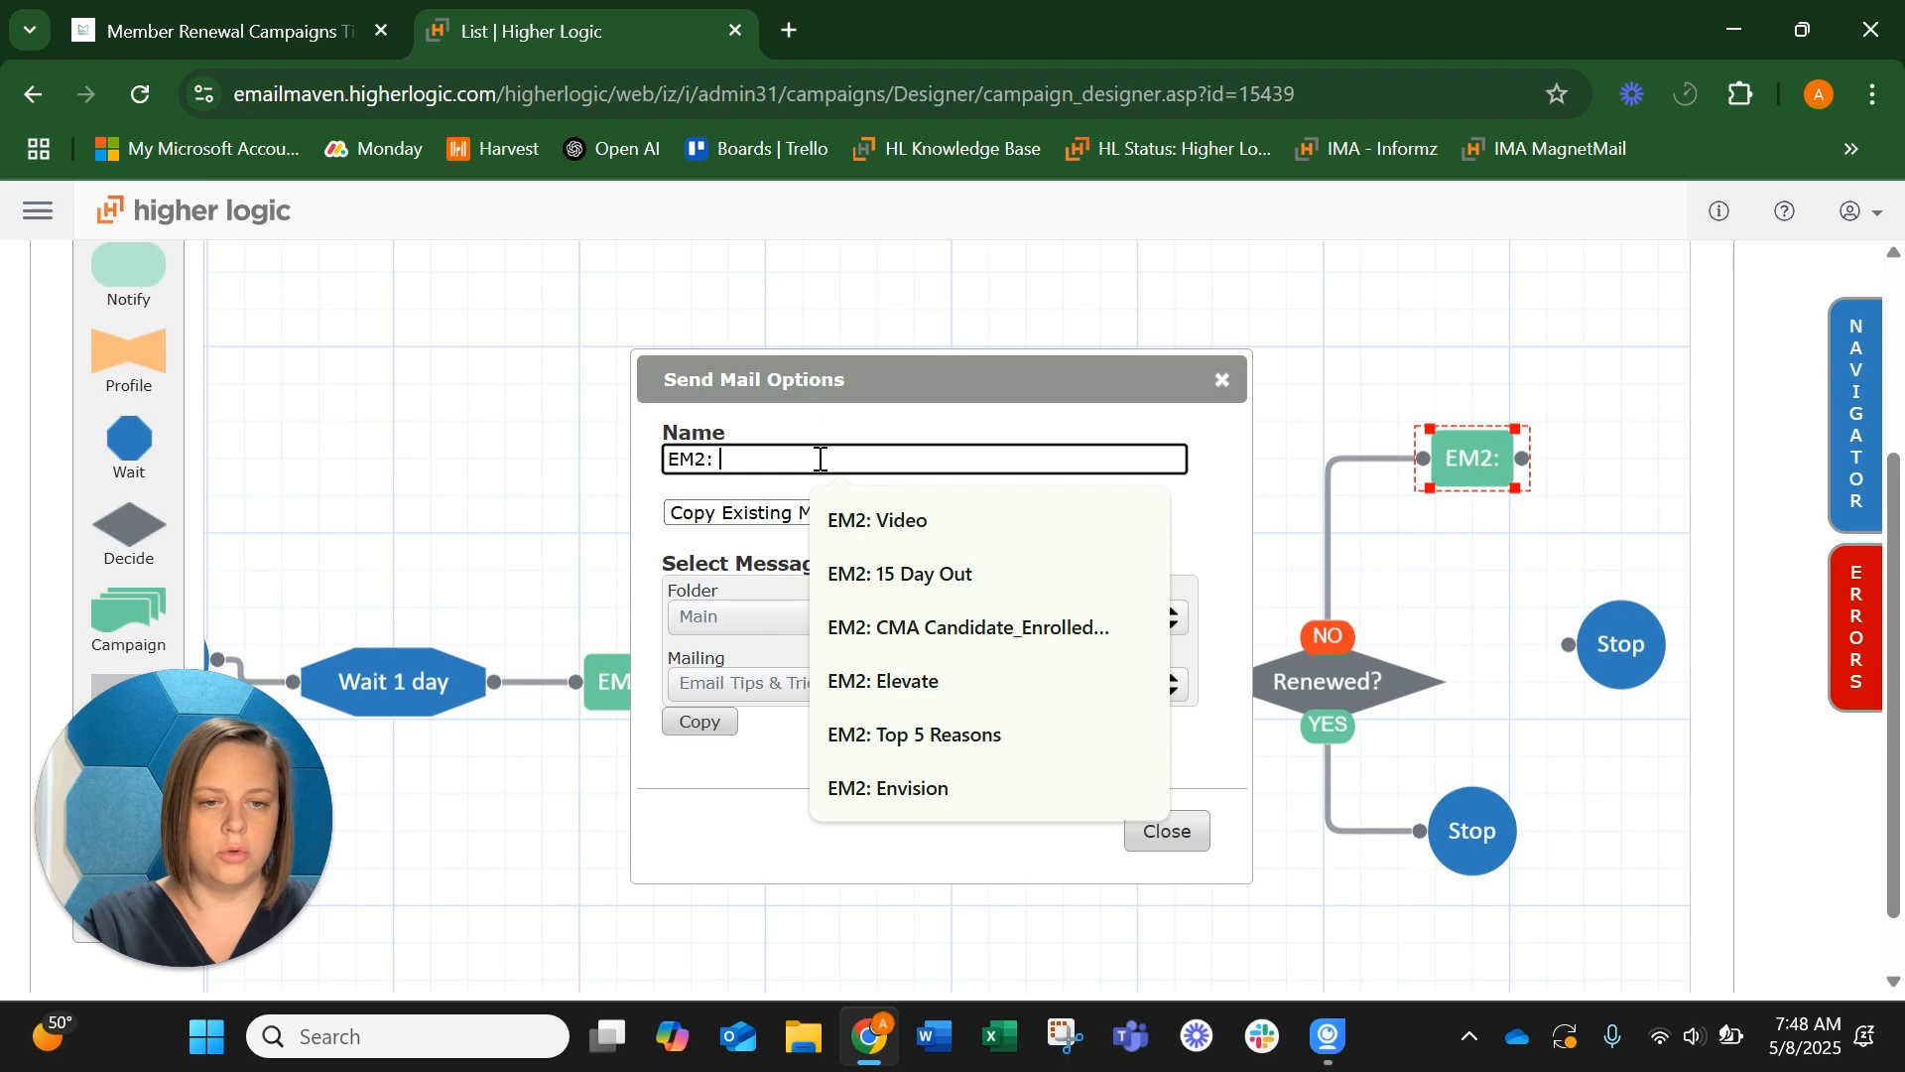
pyautogui.press('Down')
pyautogui.click(921, 575)
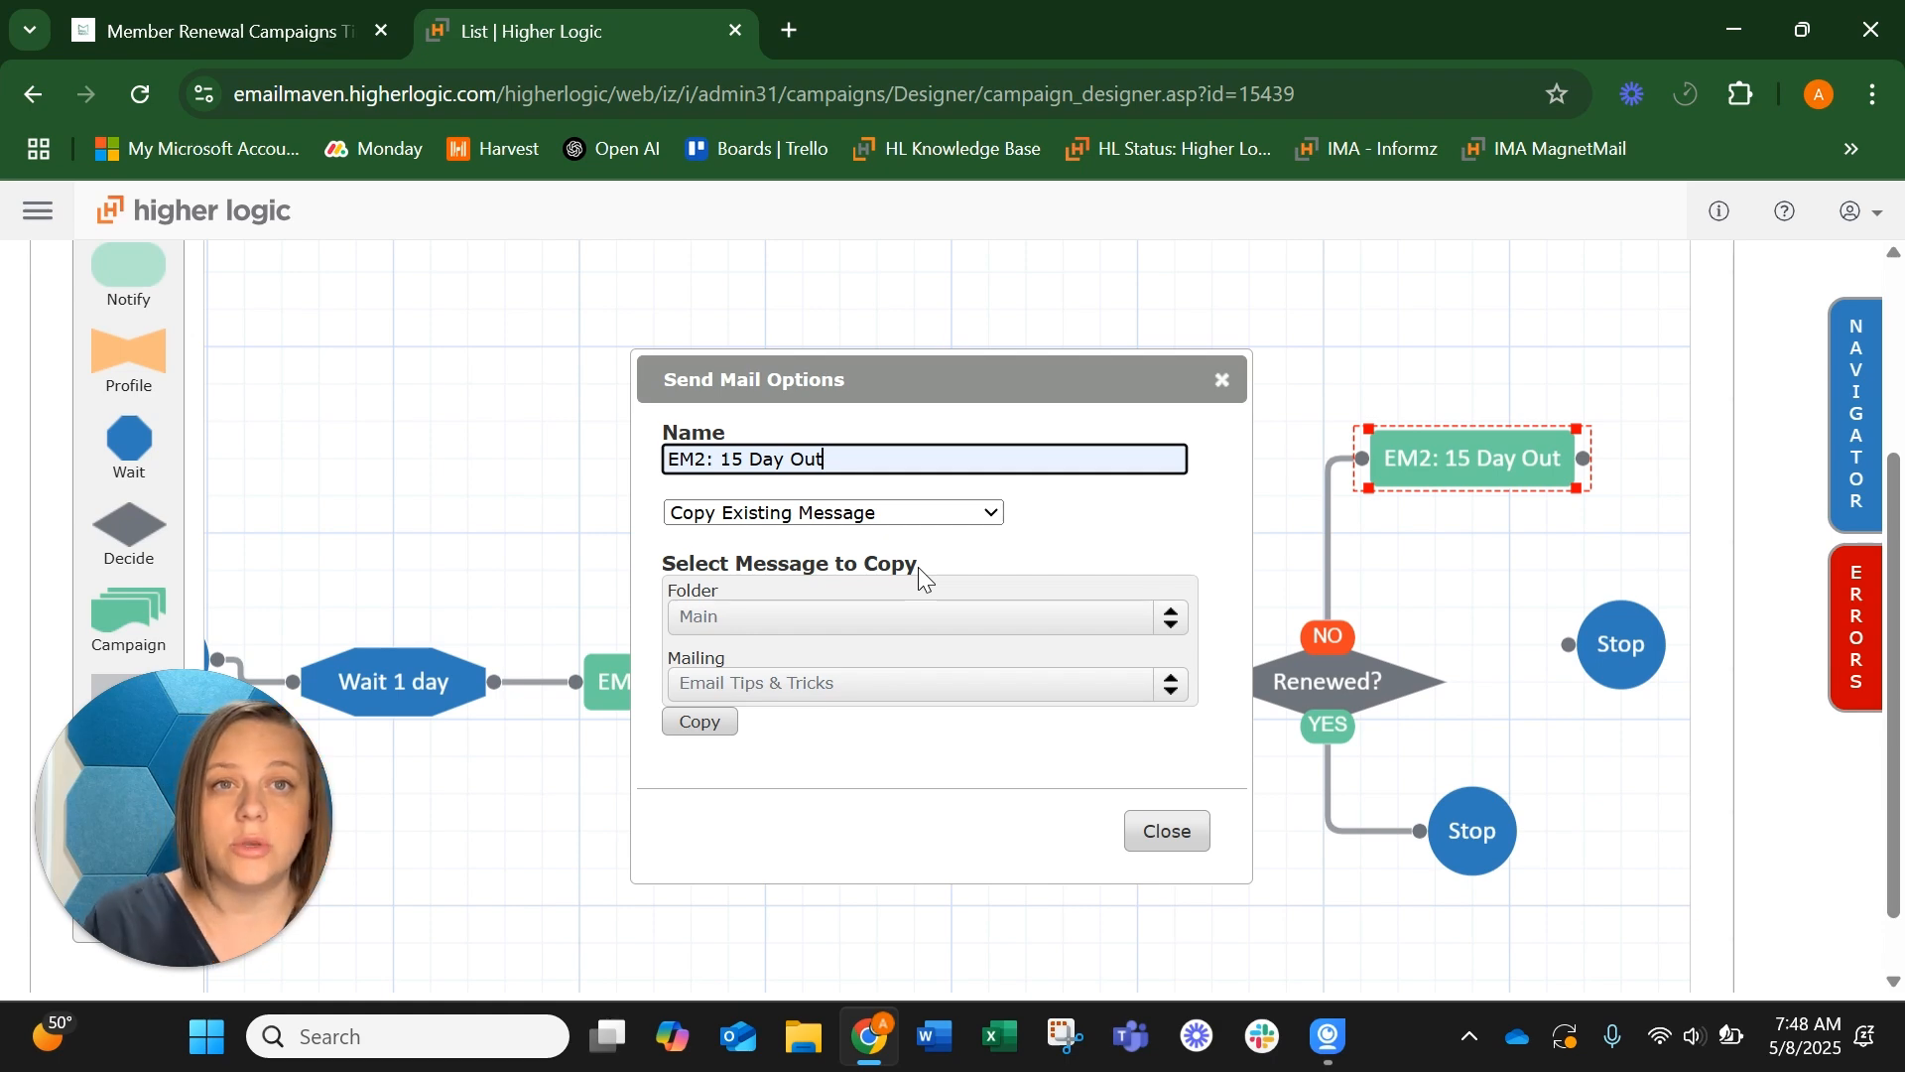
# Copy the existing Membership Campaign Email mailing from the Main folder into EM2: 15 Day Out
pyautogui.click(754, 610)
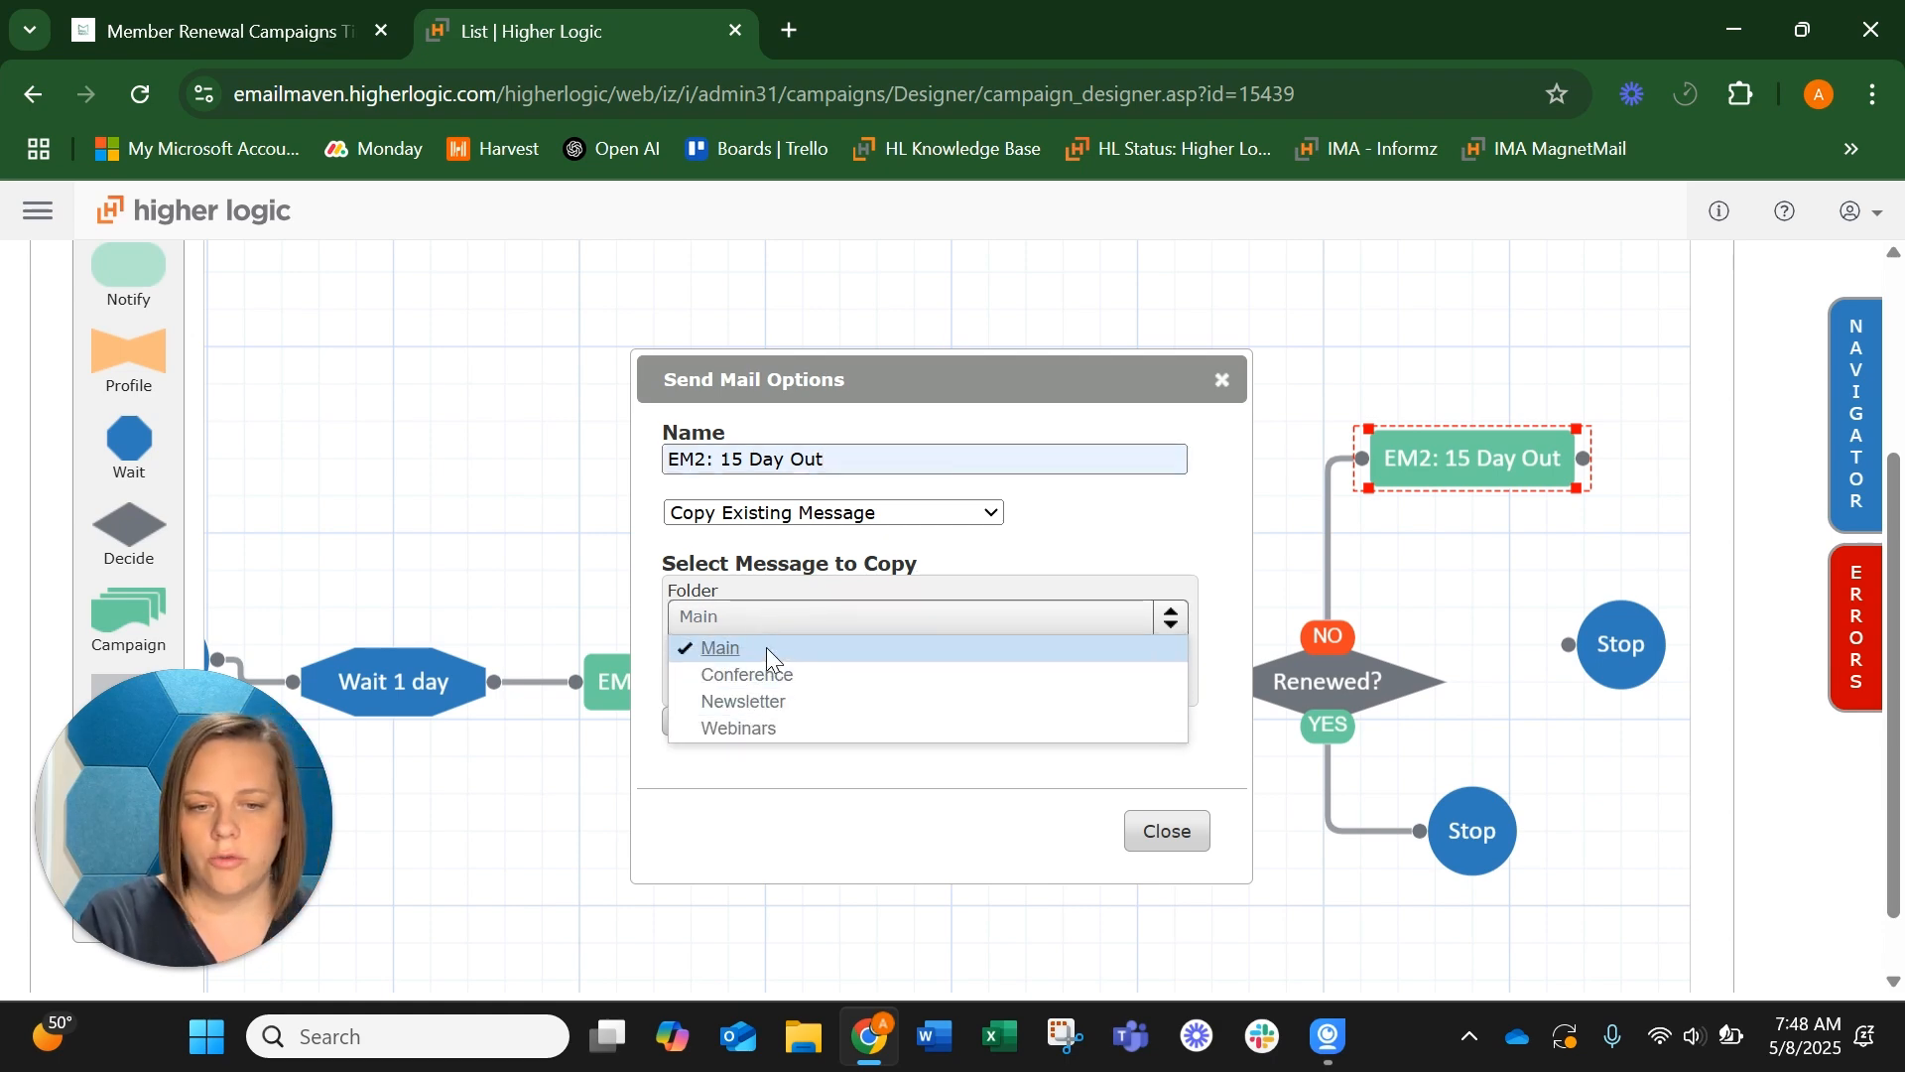
pyautogui.click(766, 646)
pyautogui.click(863, 684)
pyautogui.click(865, 742)
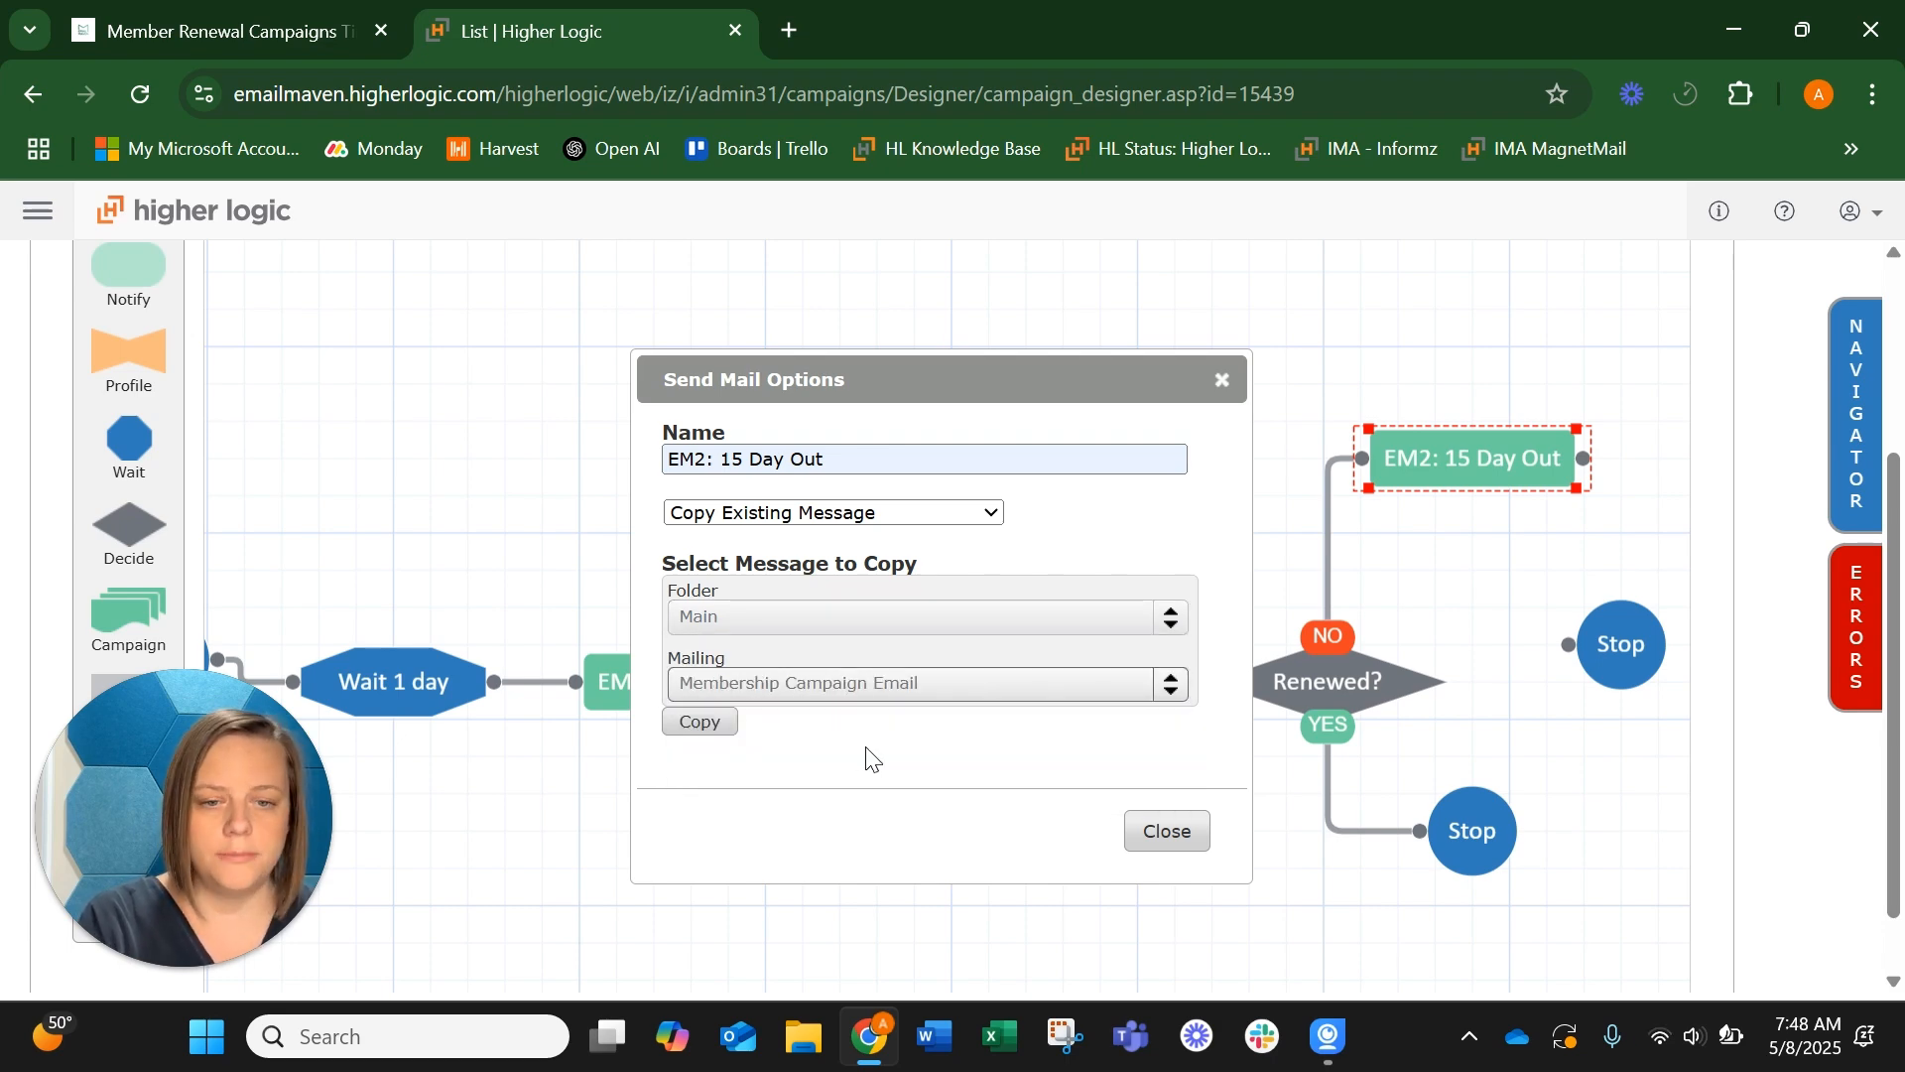
pyautogui.click(705, 723)
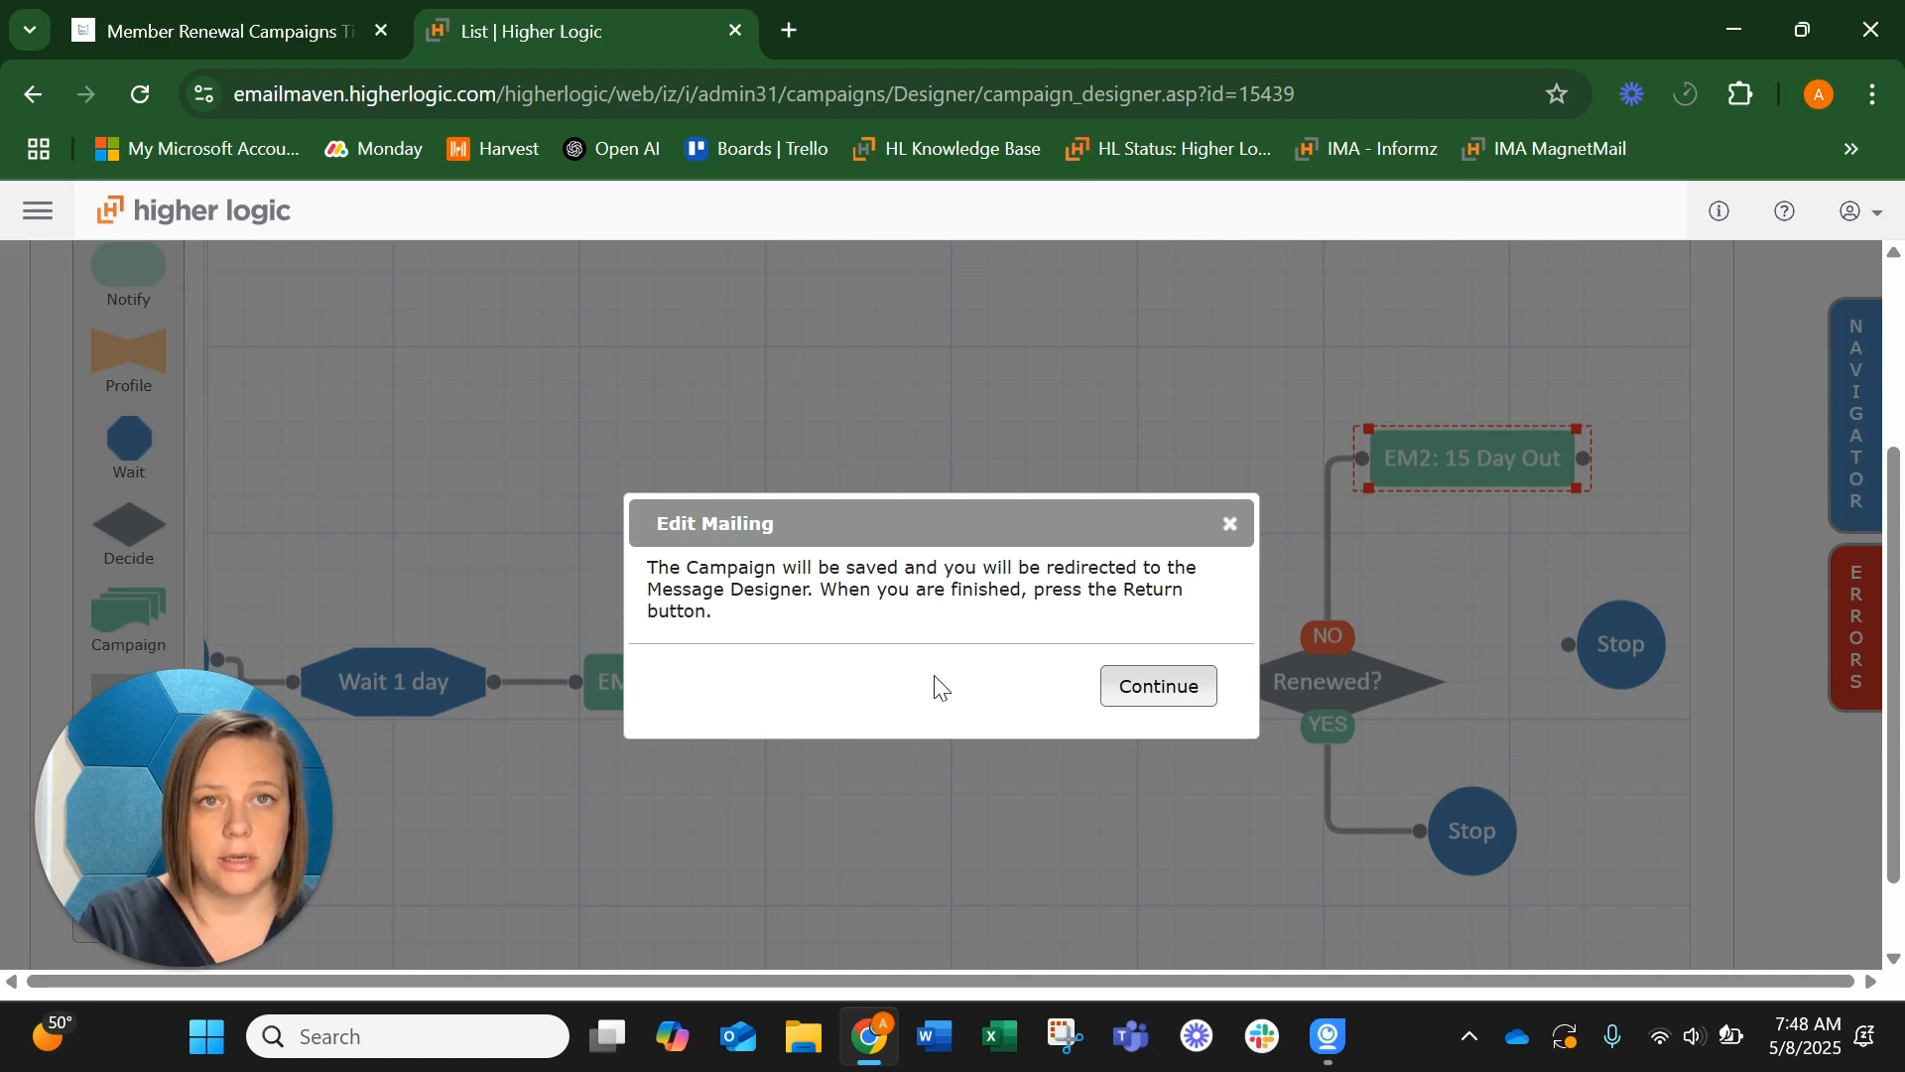
# Open the EM2: 15 Day Out mailing for editing, check its envelope properties and return to the campaign flow
pyautogui.click(1148, 687)
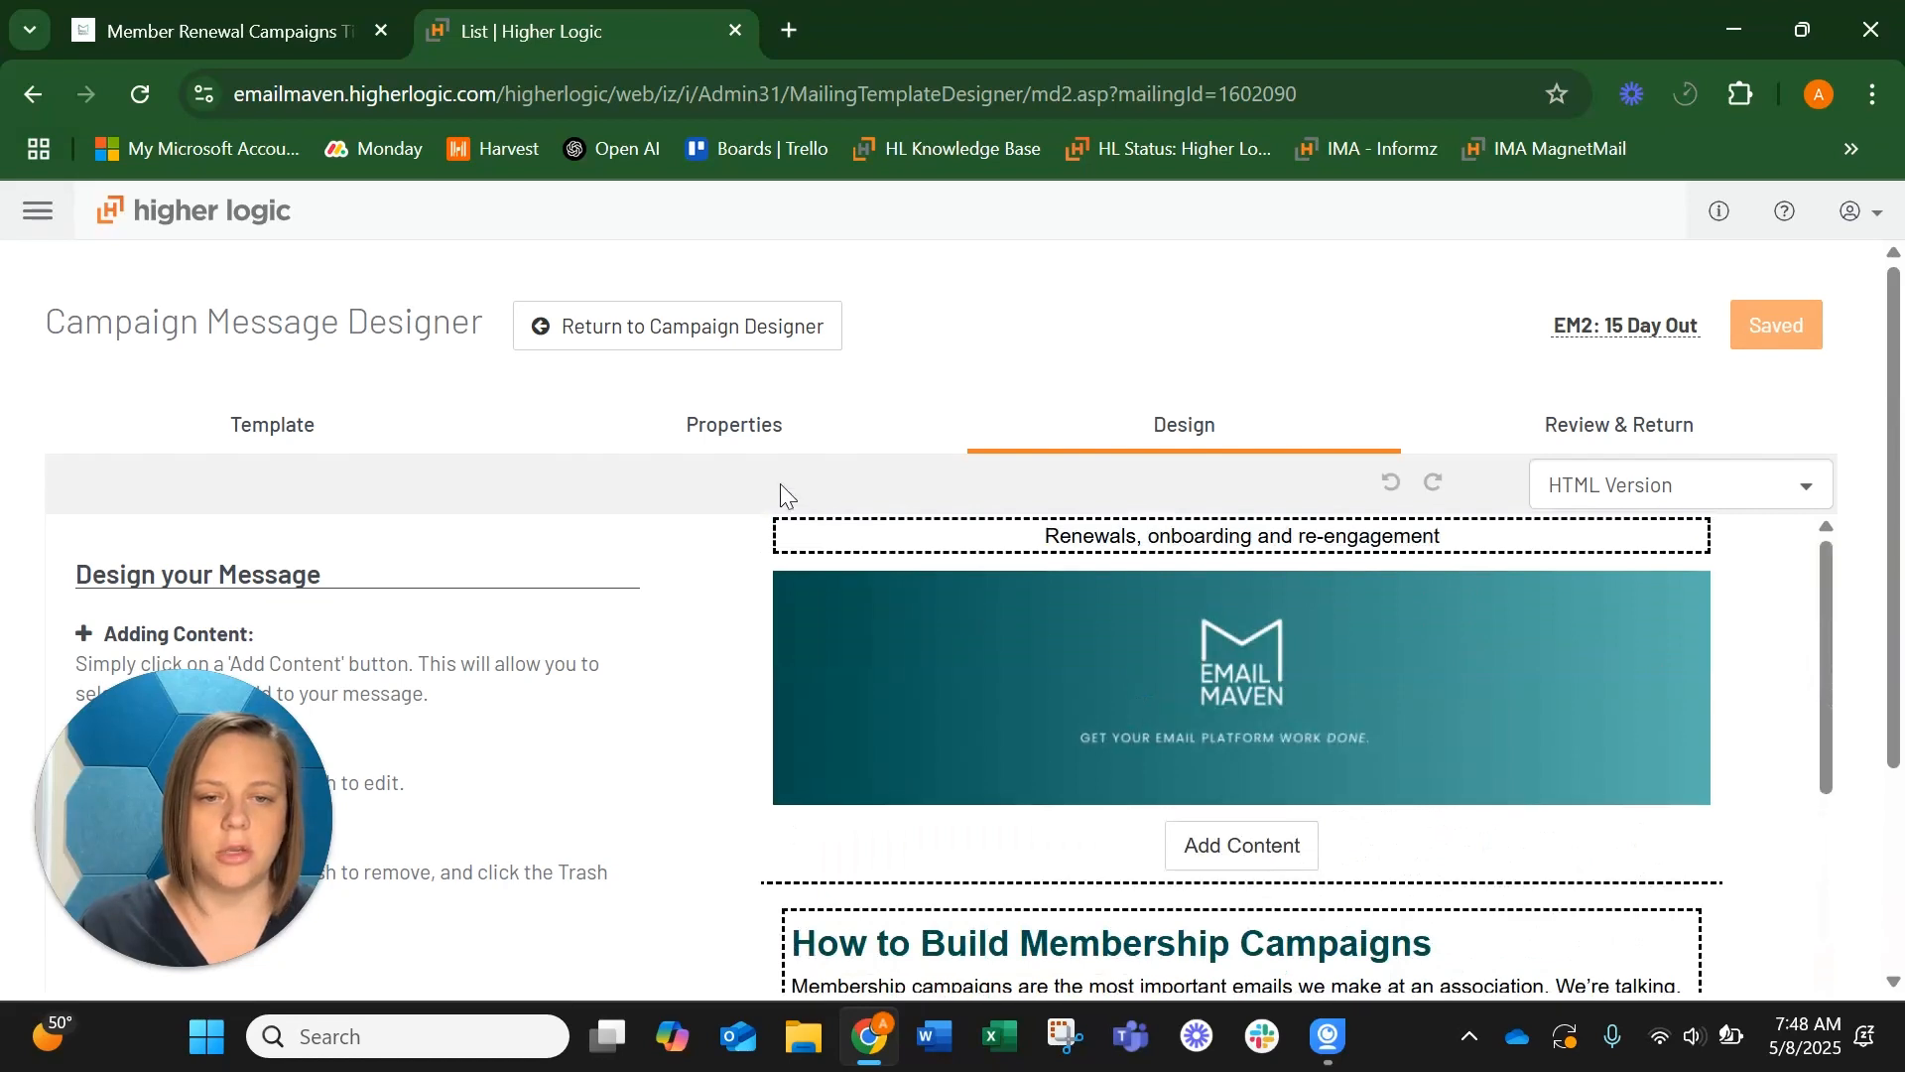
pyautogui.click(734, 422)
pyautogui.click(173, 488)
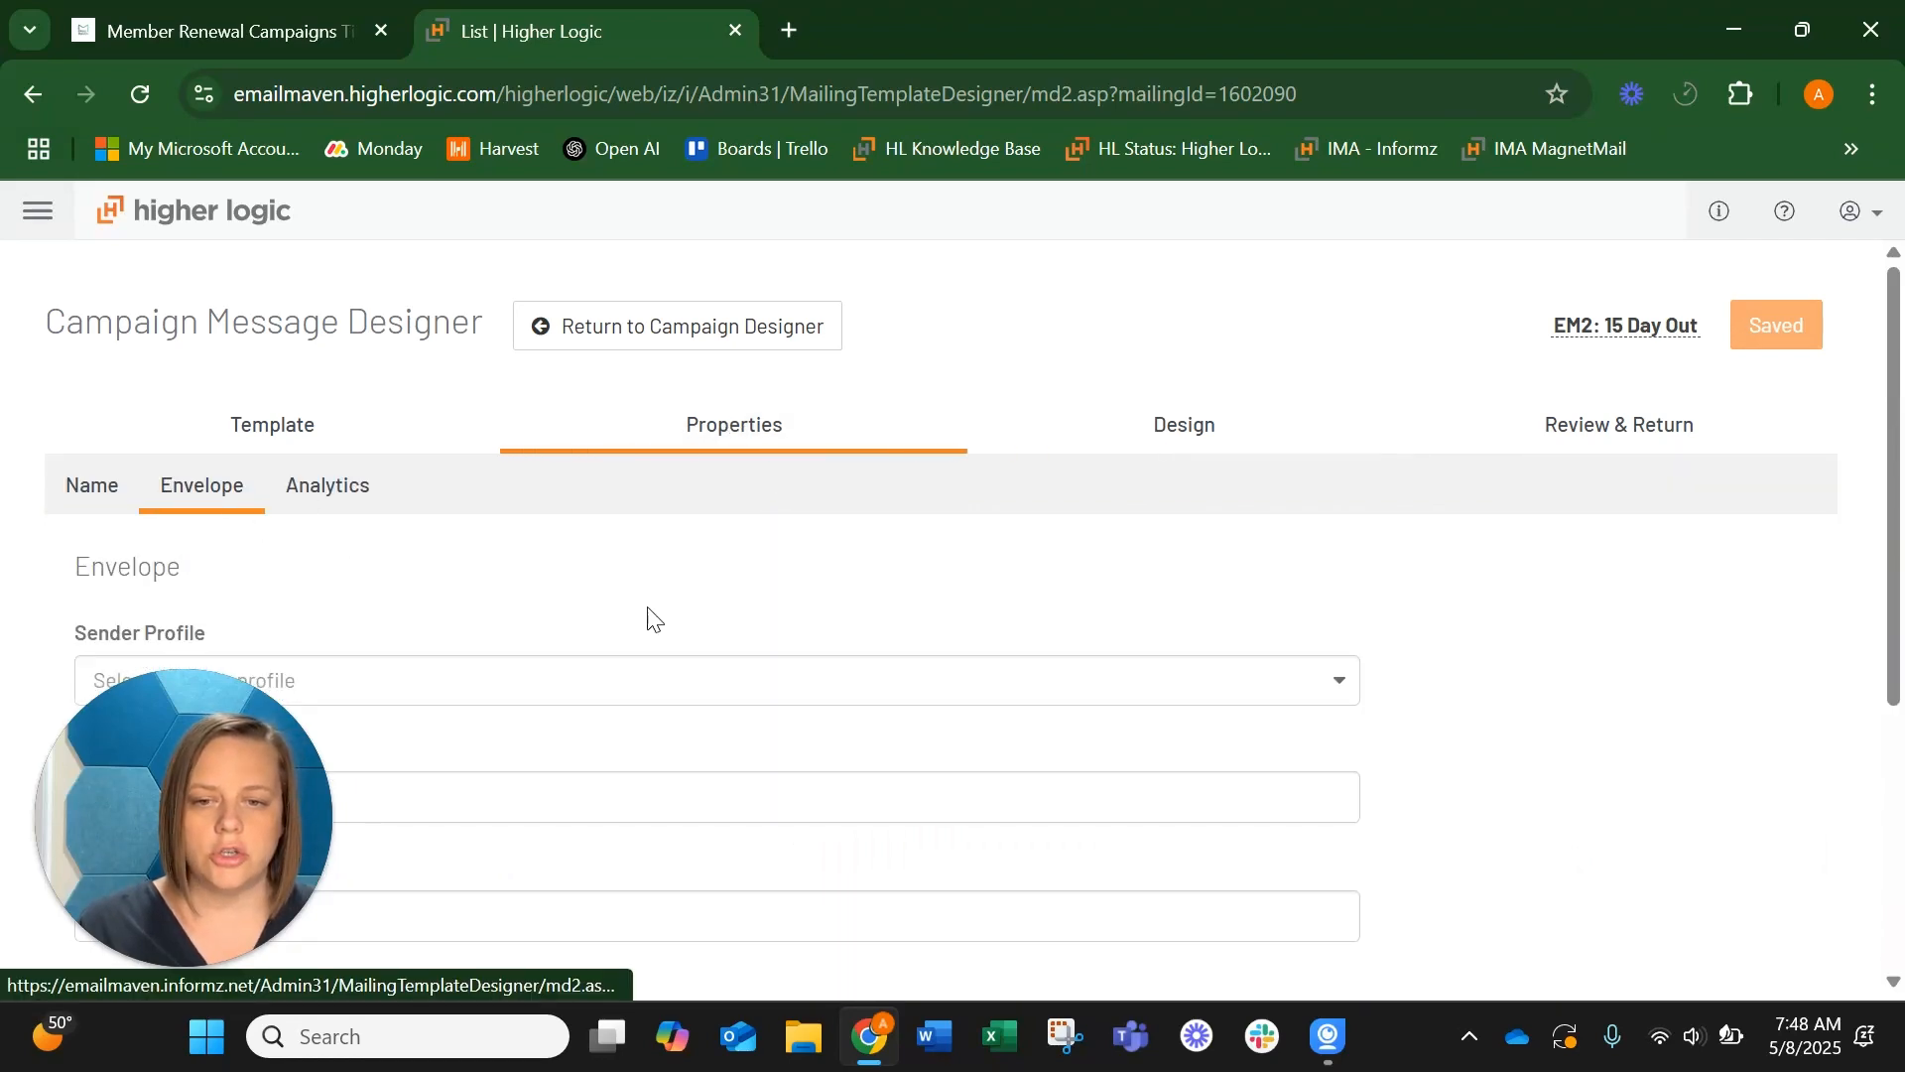
pyautogui.scroll(-5, 651, 616)
pyautogui.scroll(5, 651, 616)
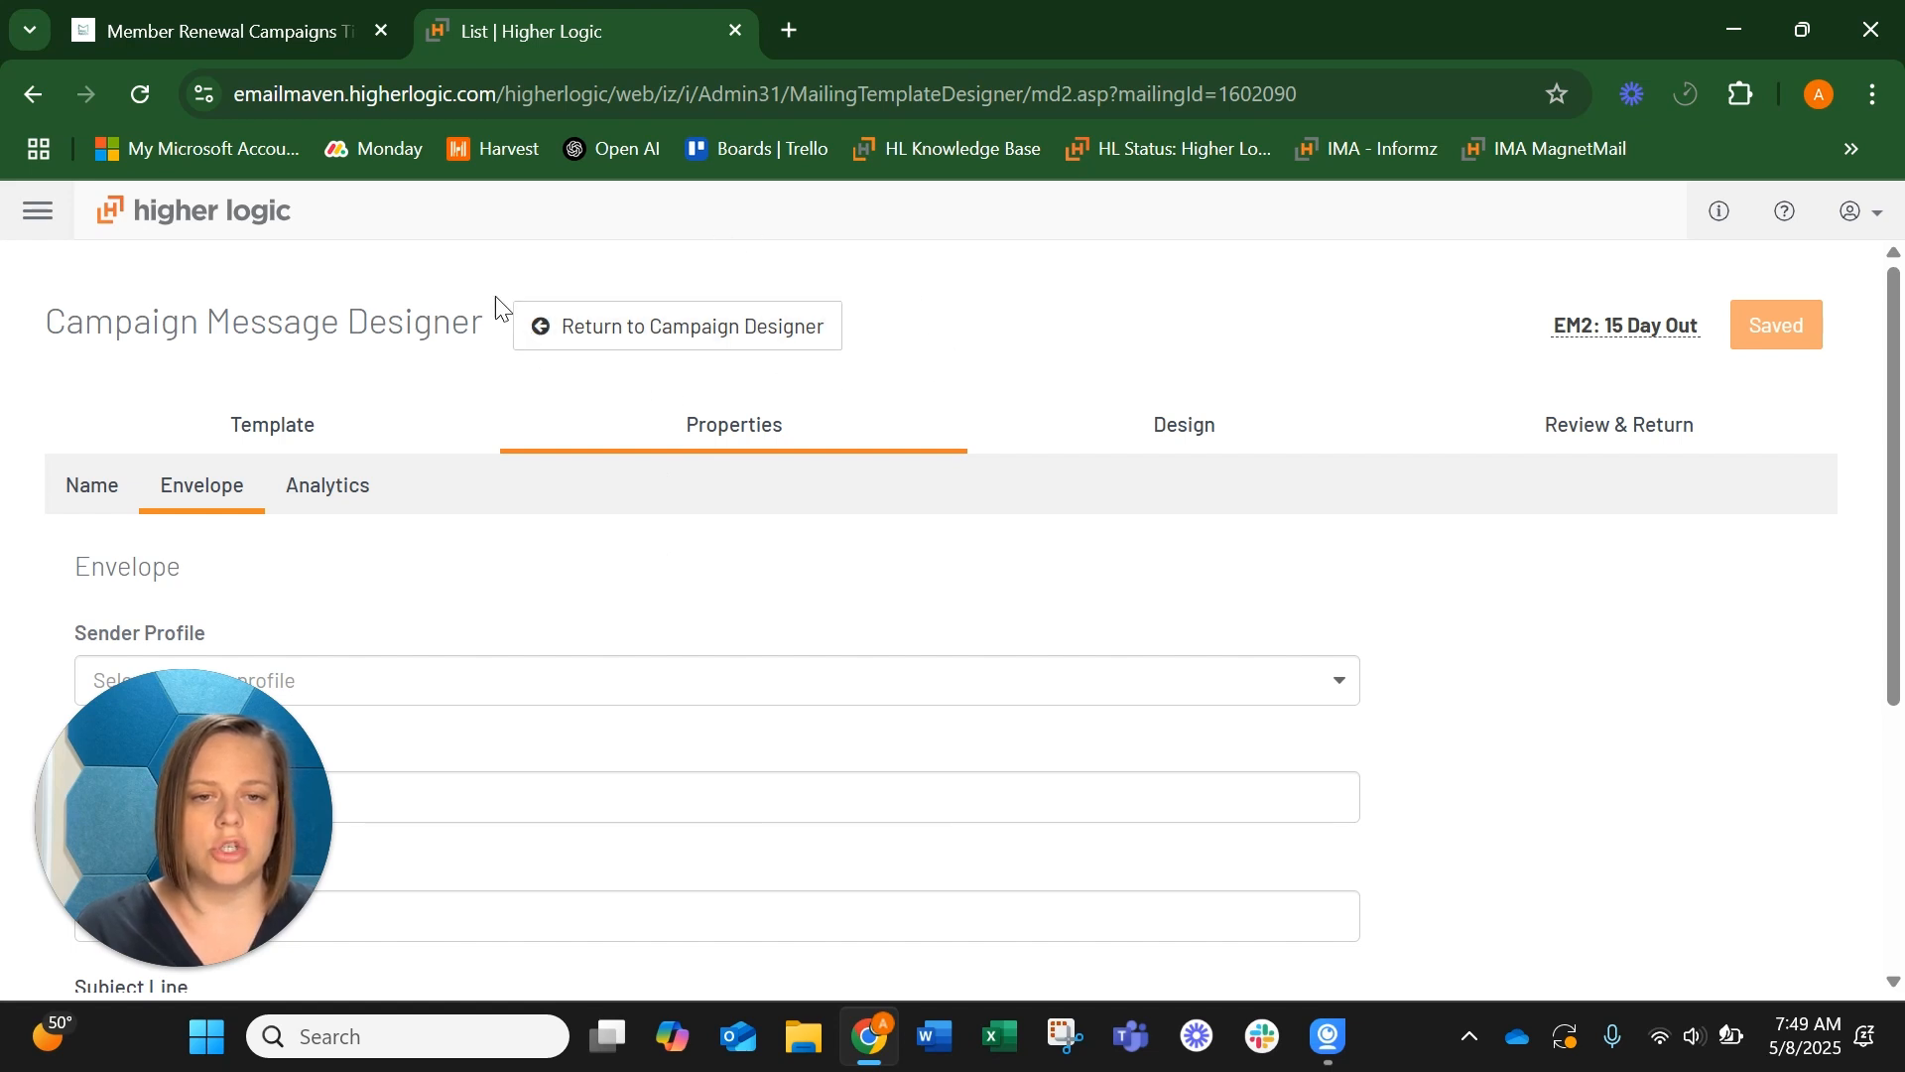
pyautogui.click(718, 332)
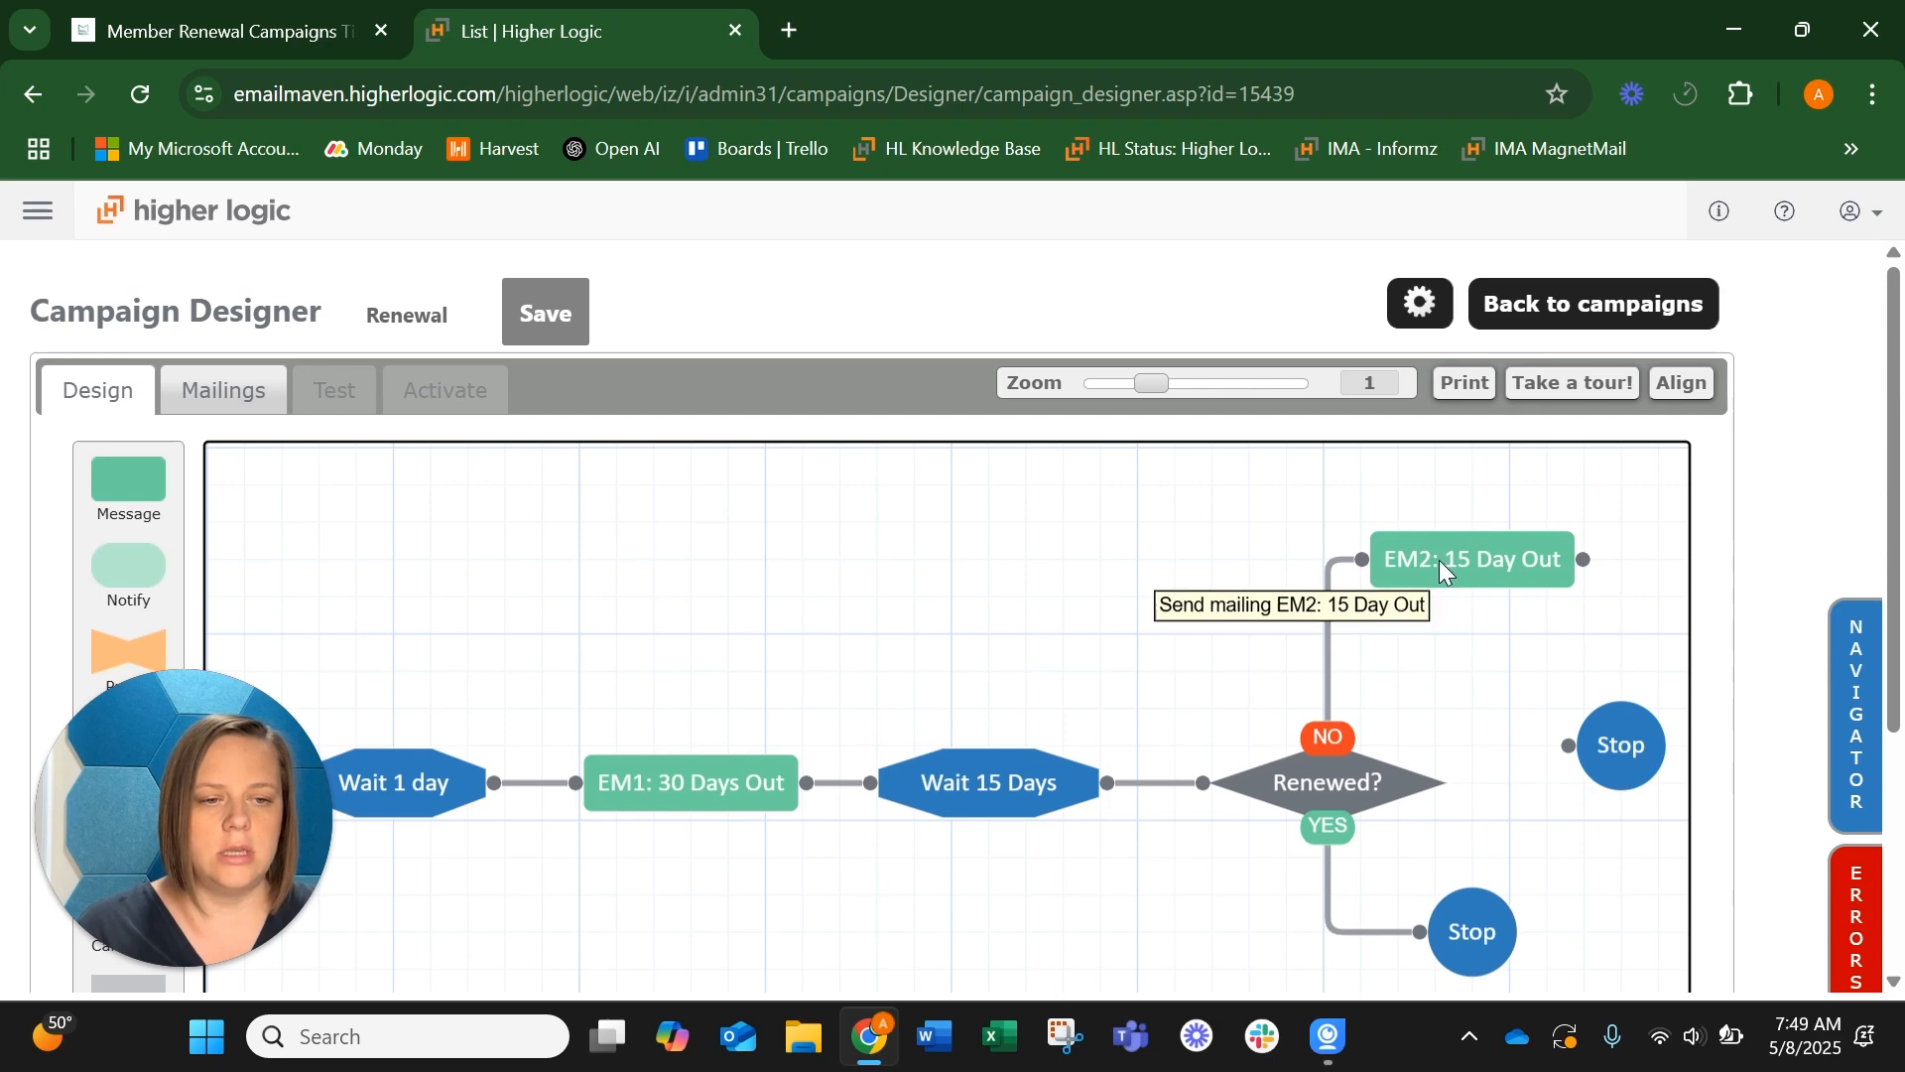
# Check the EM2: 15 Day Out message options and the recommended email schedule in the member renewal campaigns article
pyautogui.click(1440, 562)
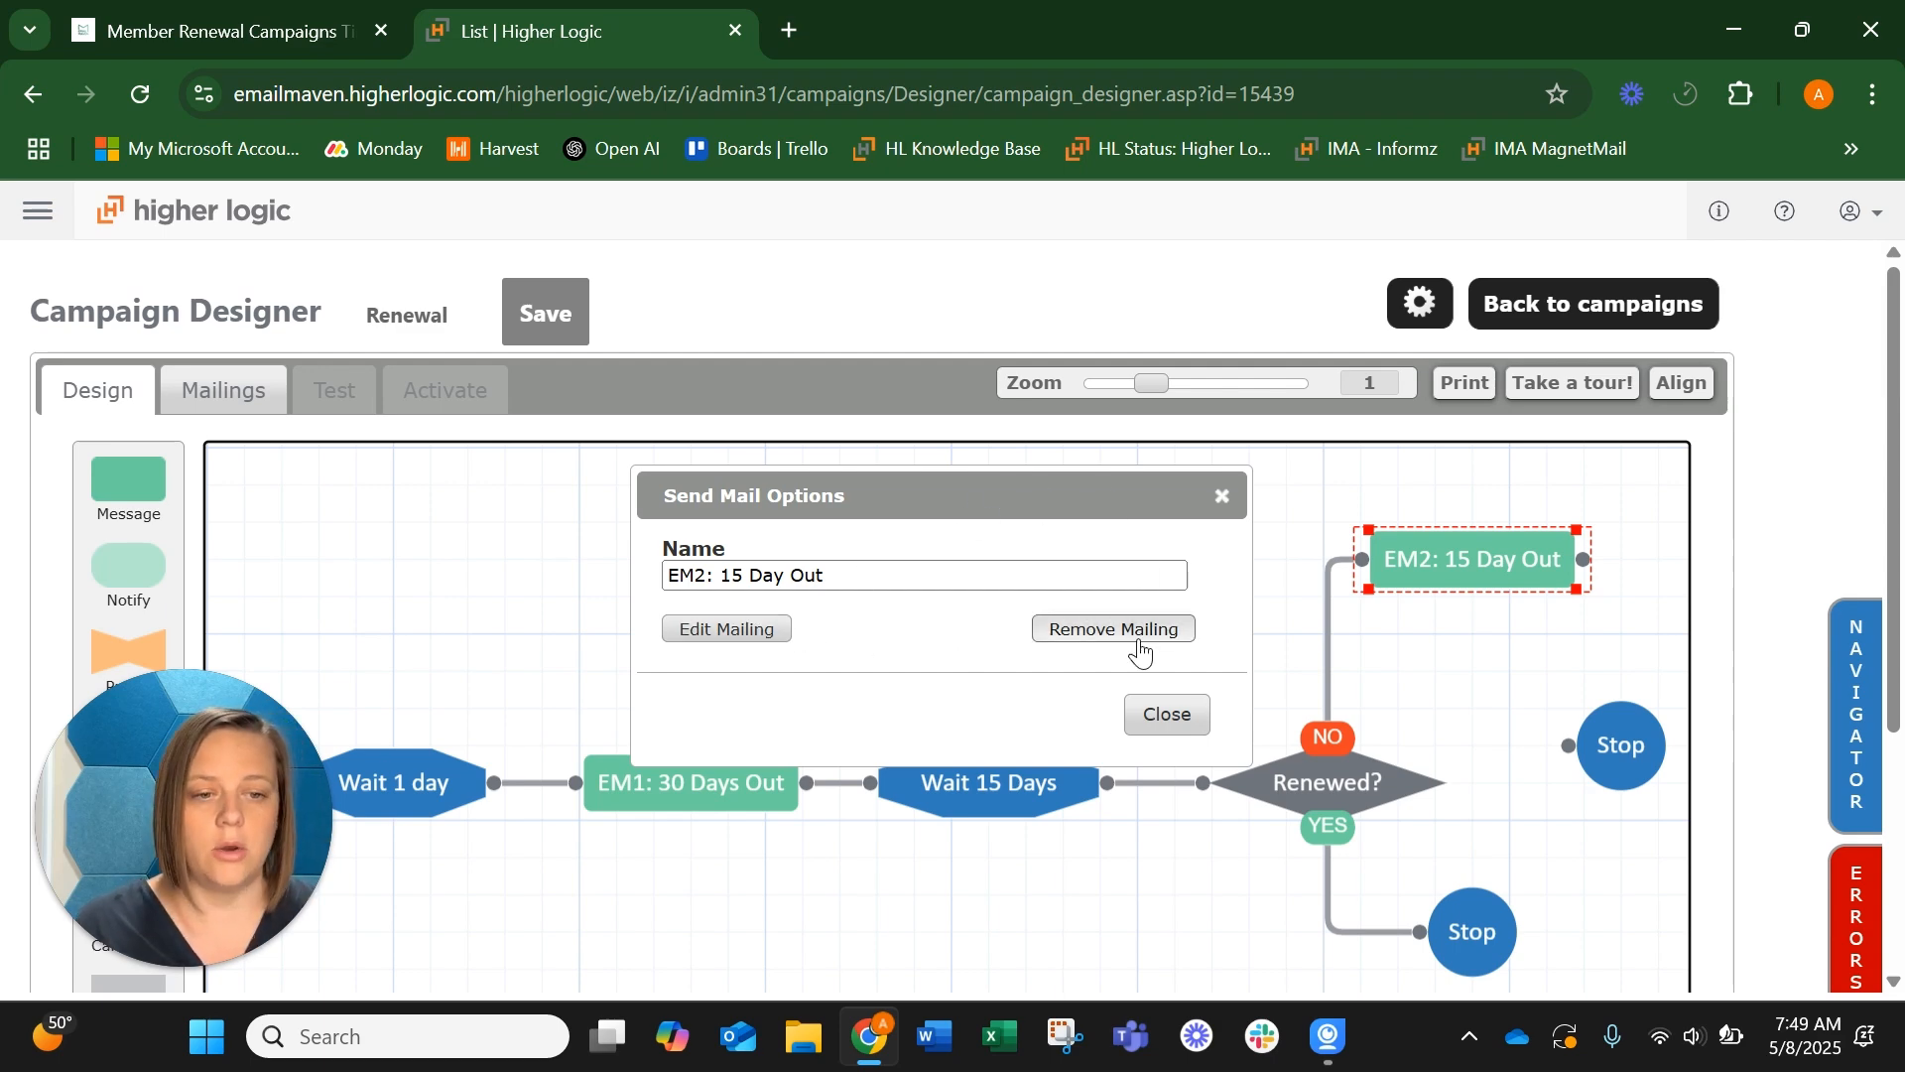
pyautogui.click(1223, 502)
pyautogui.scroll(-1, 1084, 540)
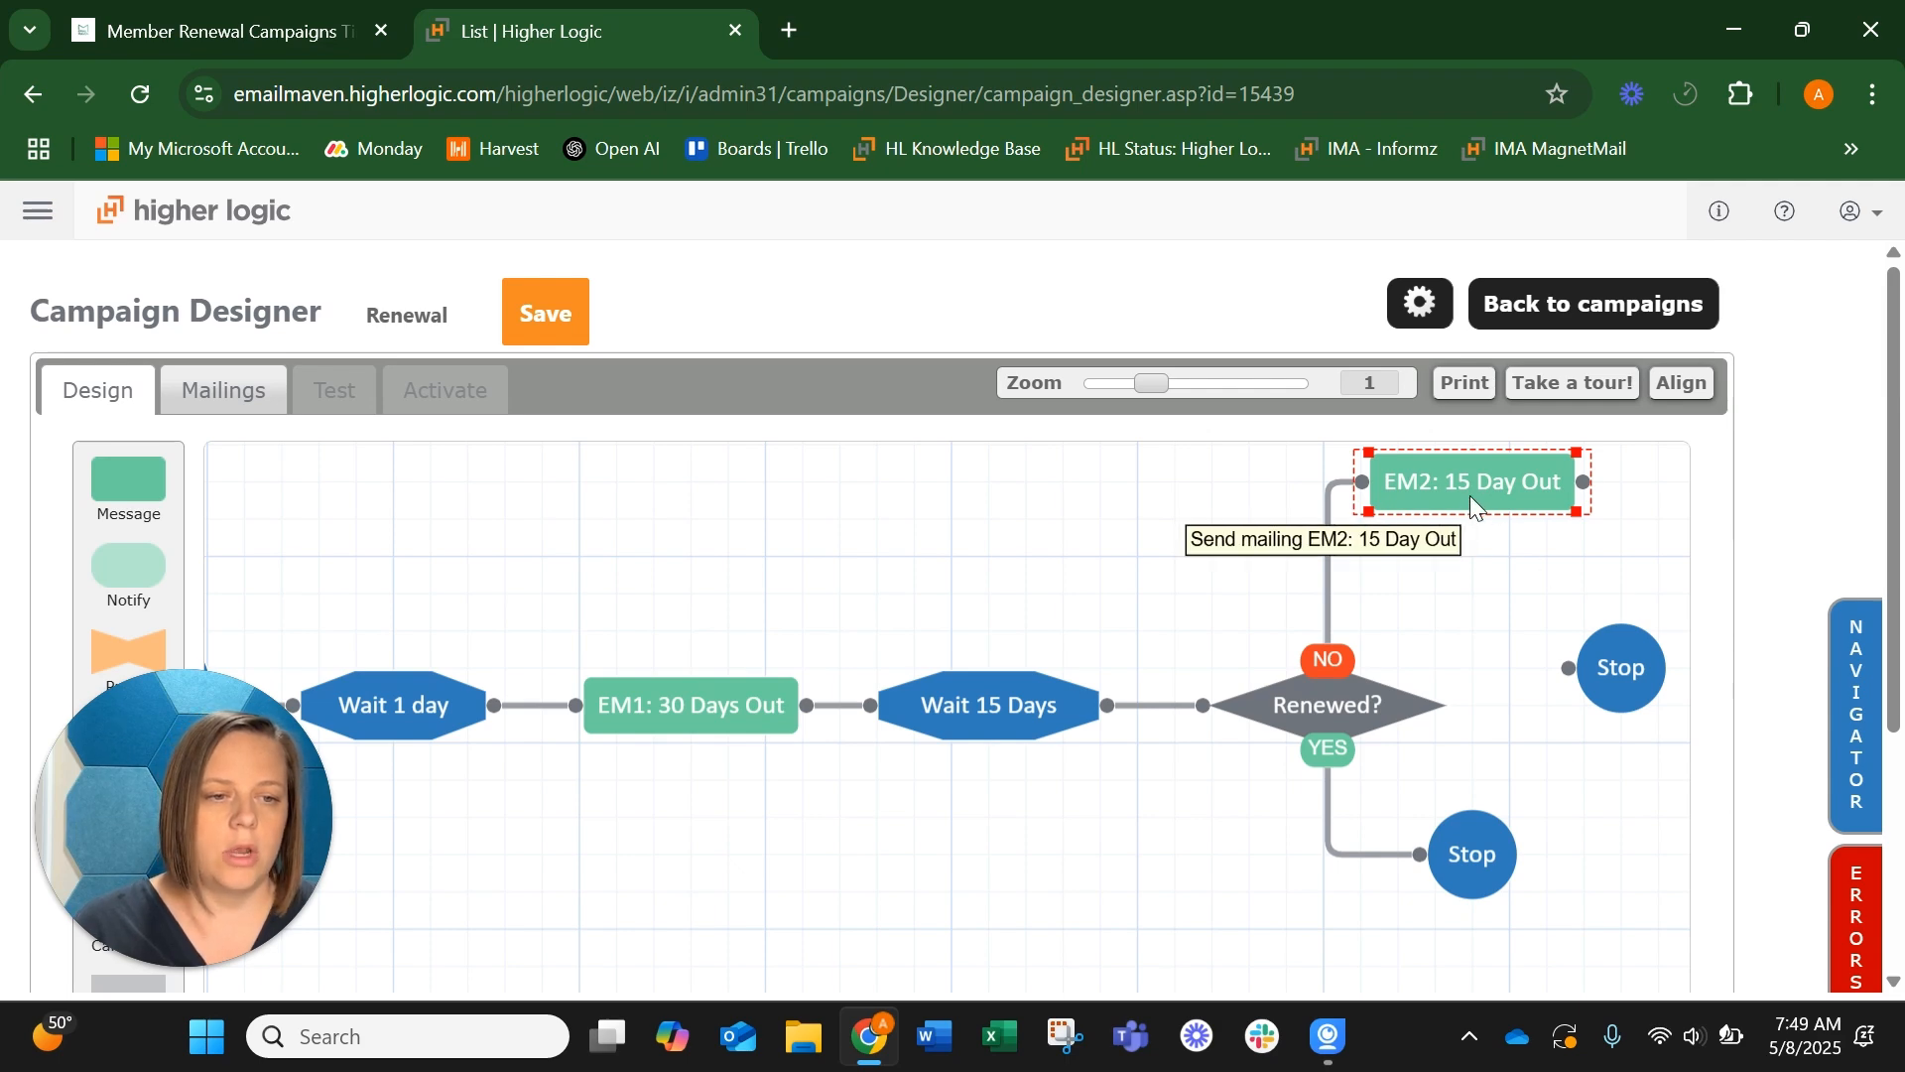
pyautogui.moveTo(1536, 568); pyautogui.dragTo(1501, 643)
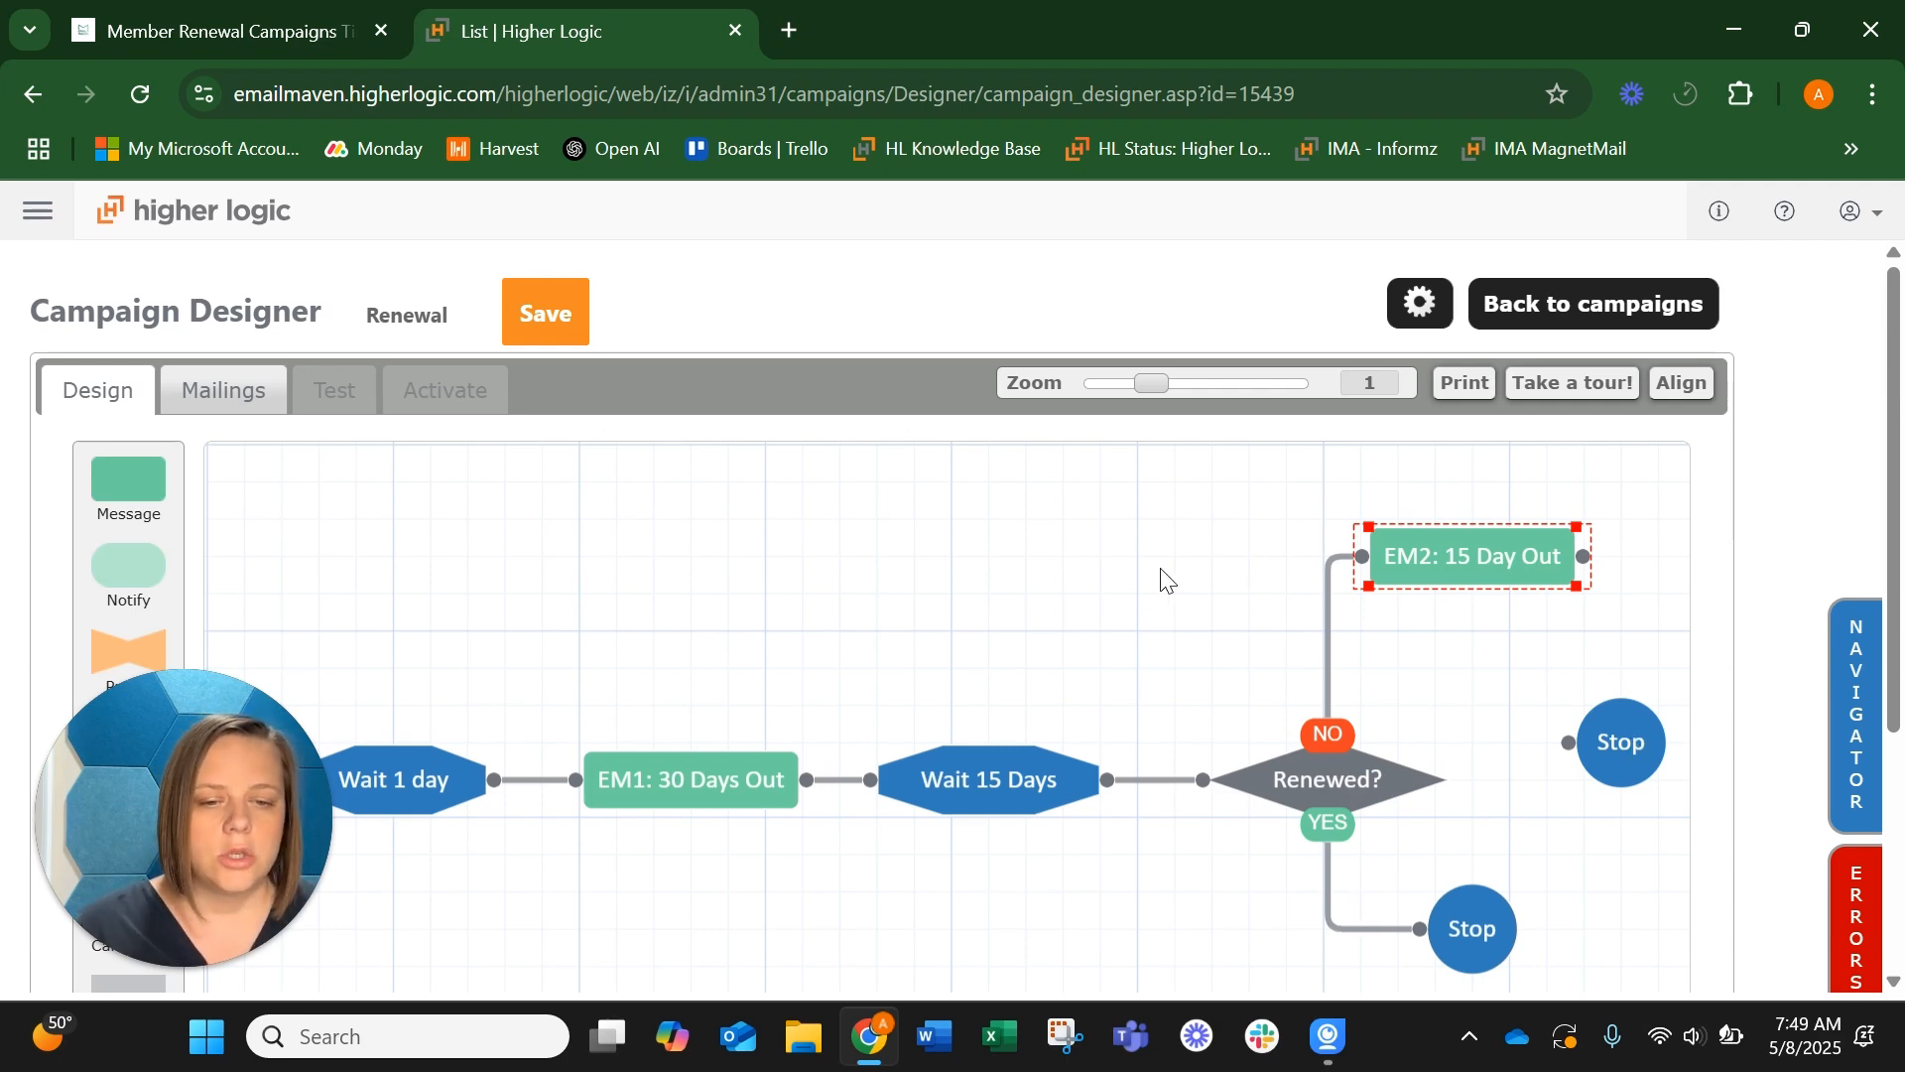
pyautogui.moveTo(1159, 536); pyautogui.dragTo(1162, 459)
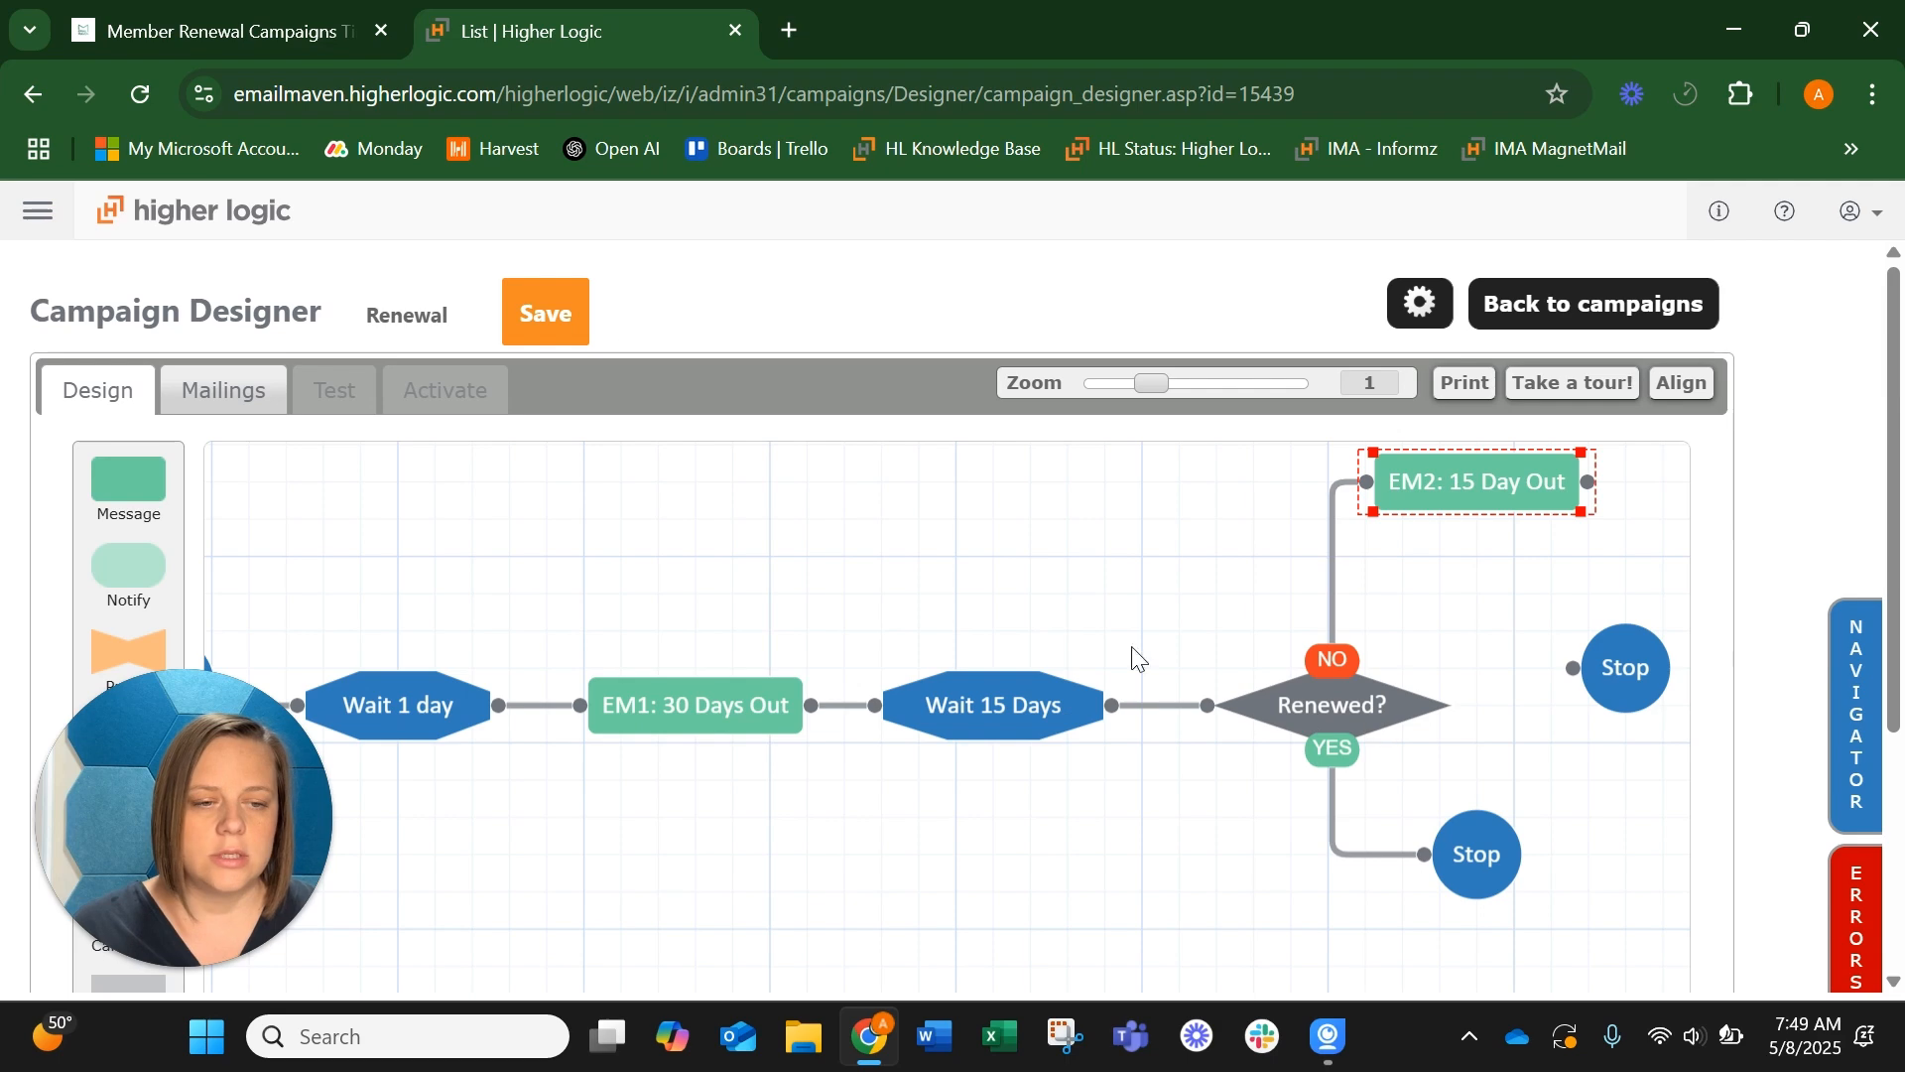
pyautogui.click(250, 15)
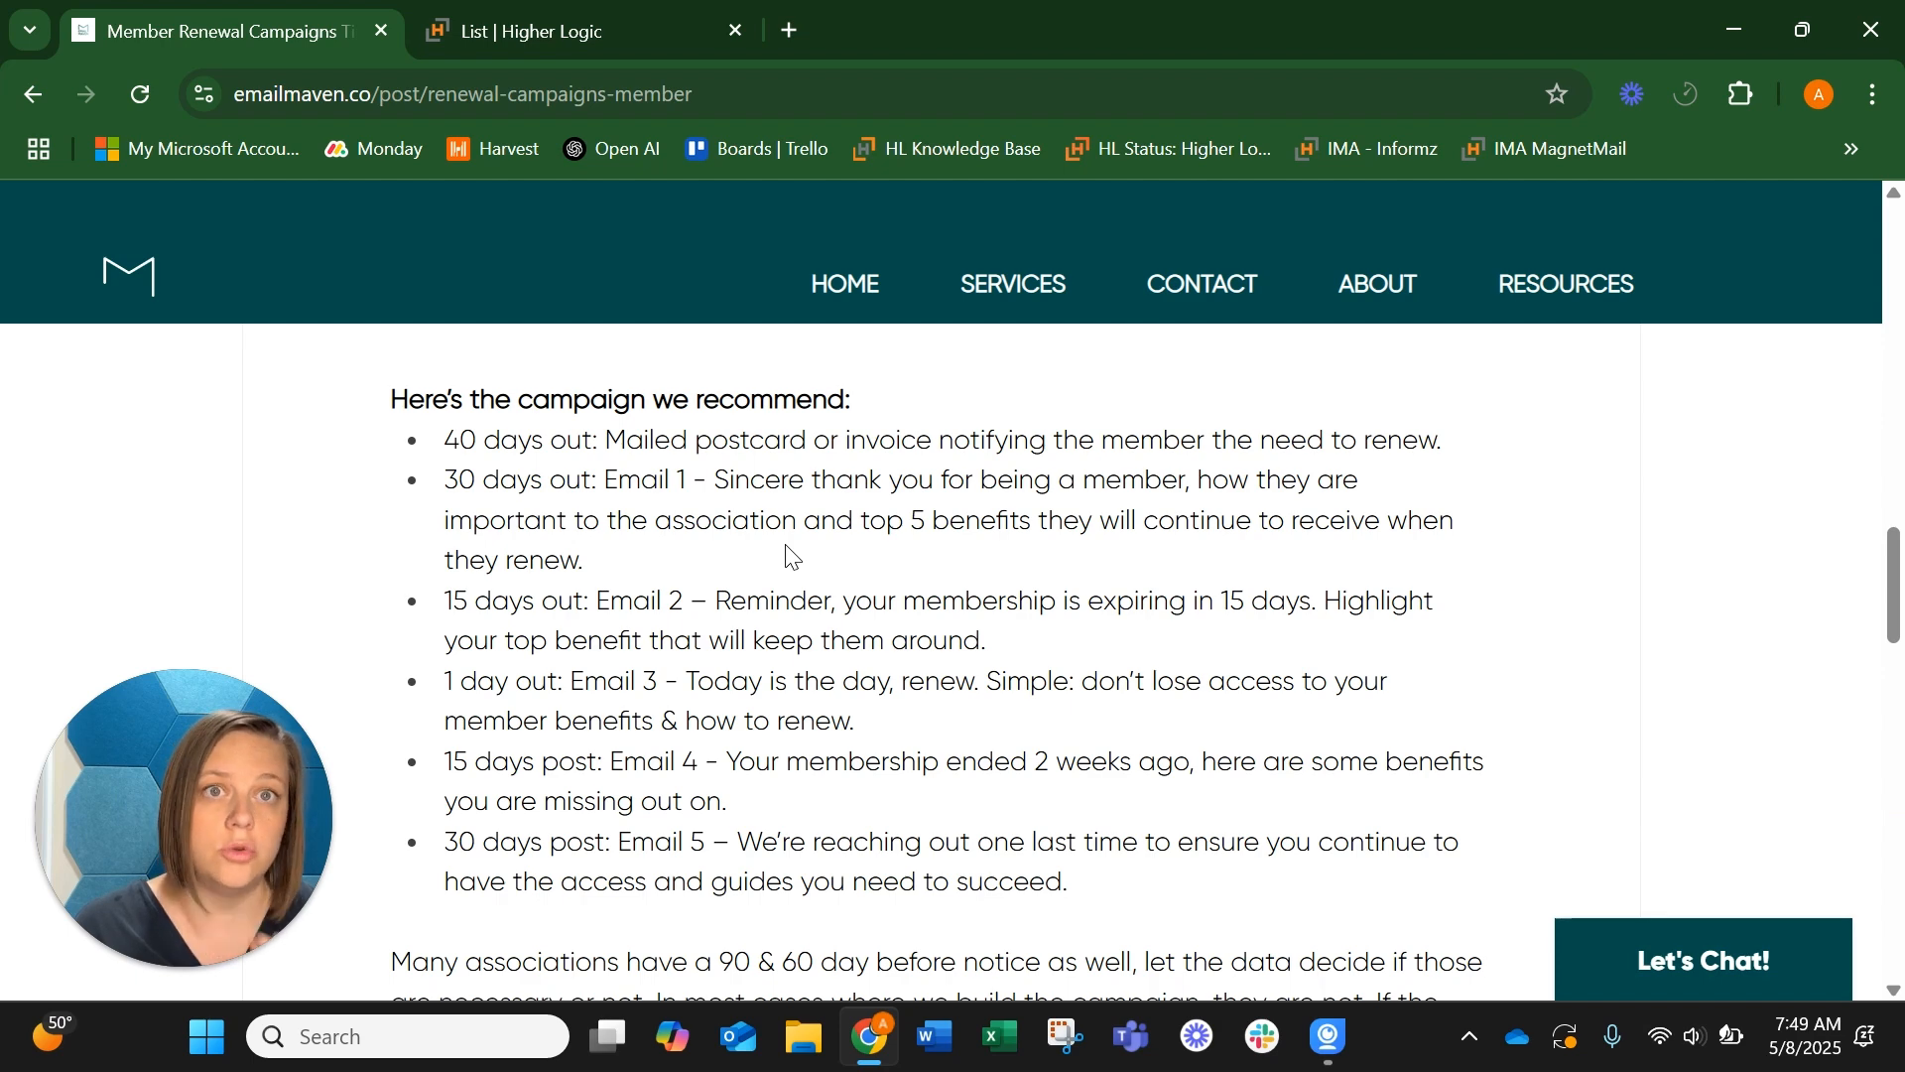
pyautogui.click(561, 12)
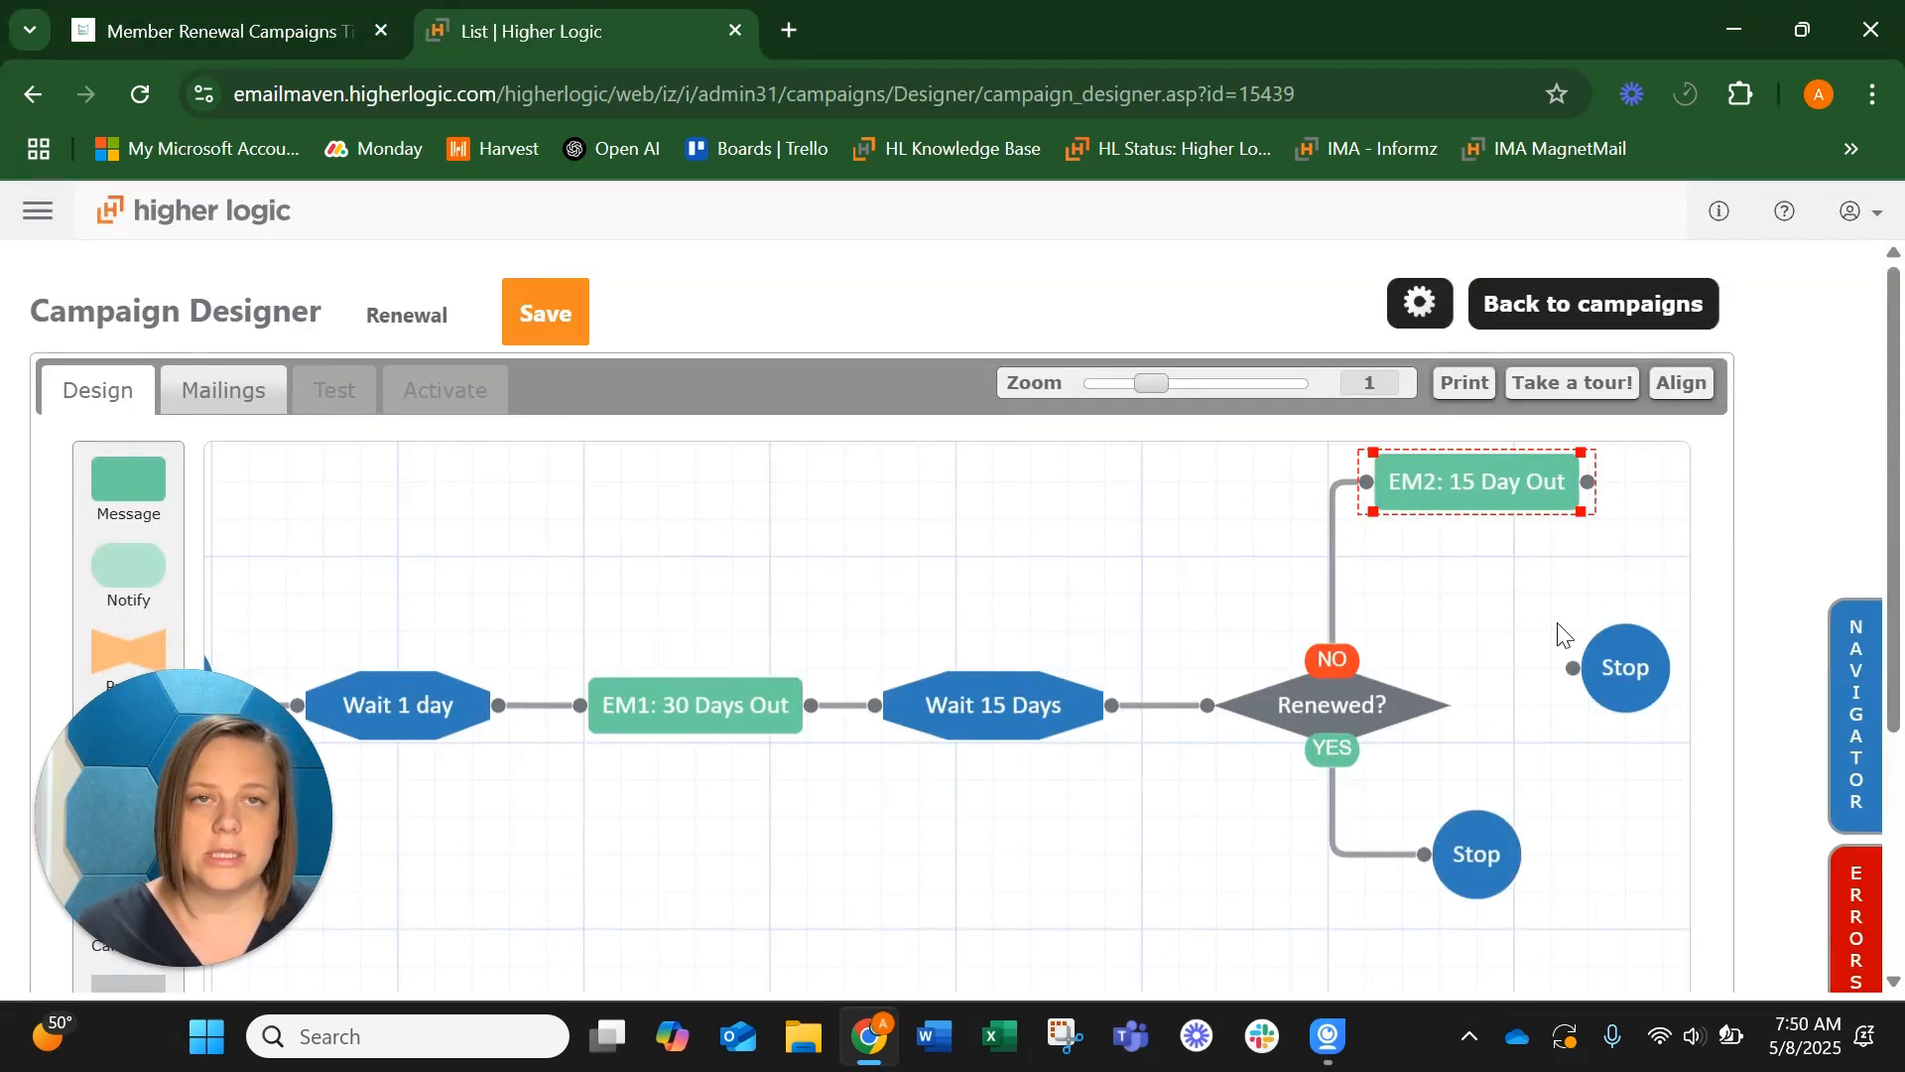
# Move the unconnected Stop step beside EM2: 15 Day Out and connect the message to it
pyautogui.moveTo(1479, 551); pyautogui.dragTo(1476, 647)
pyautogui.moveTo(1629, 741); pyautogui.dragTo(1645, 579)
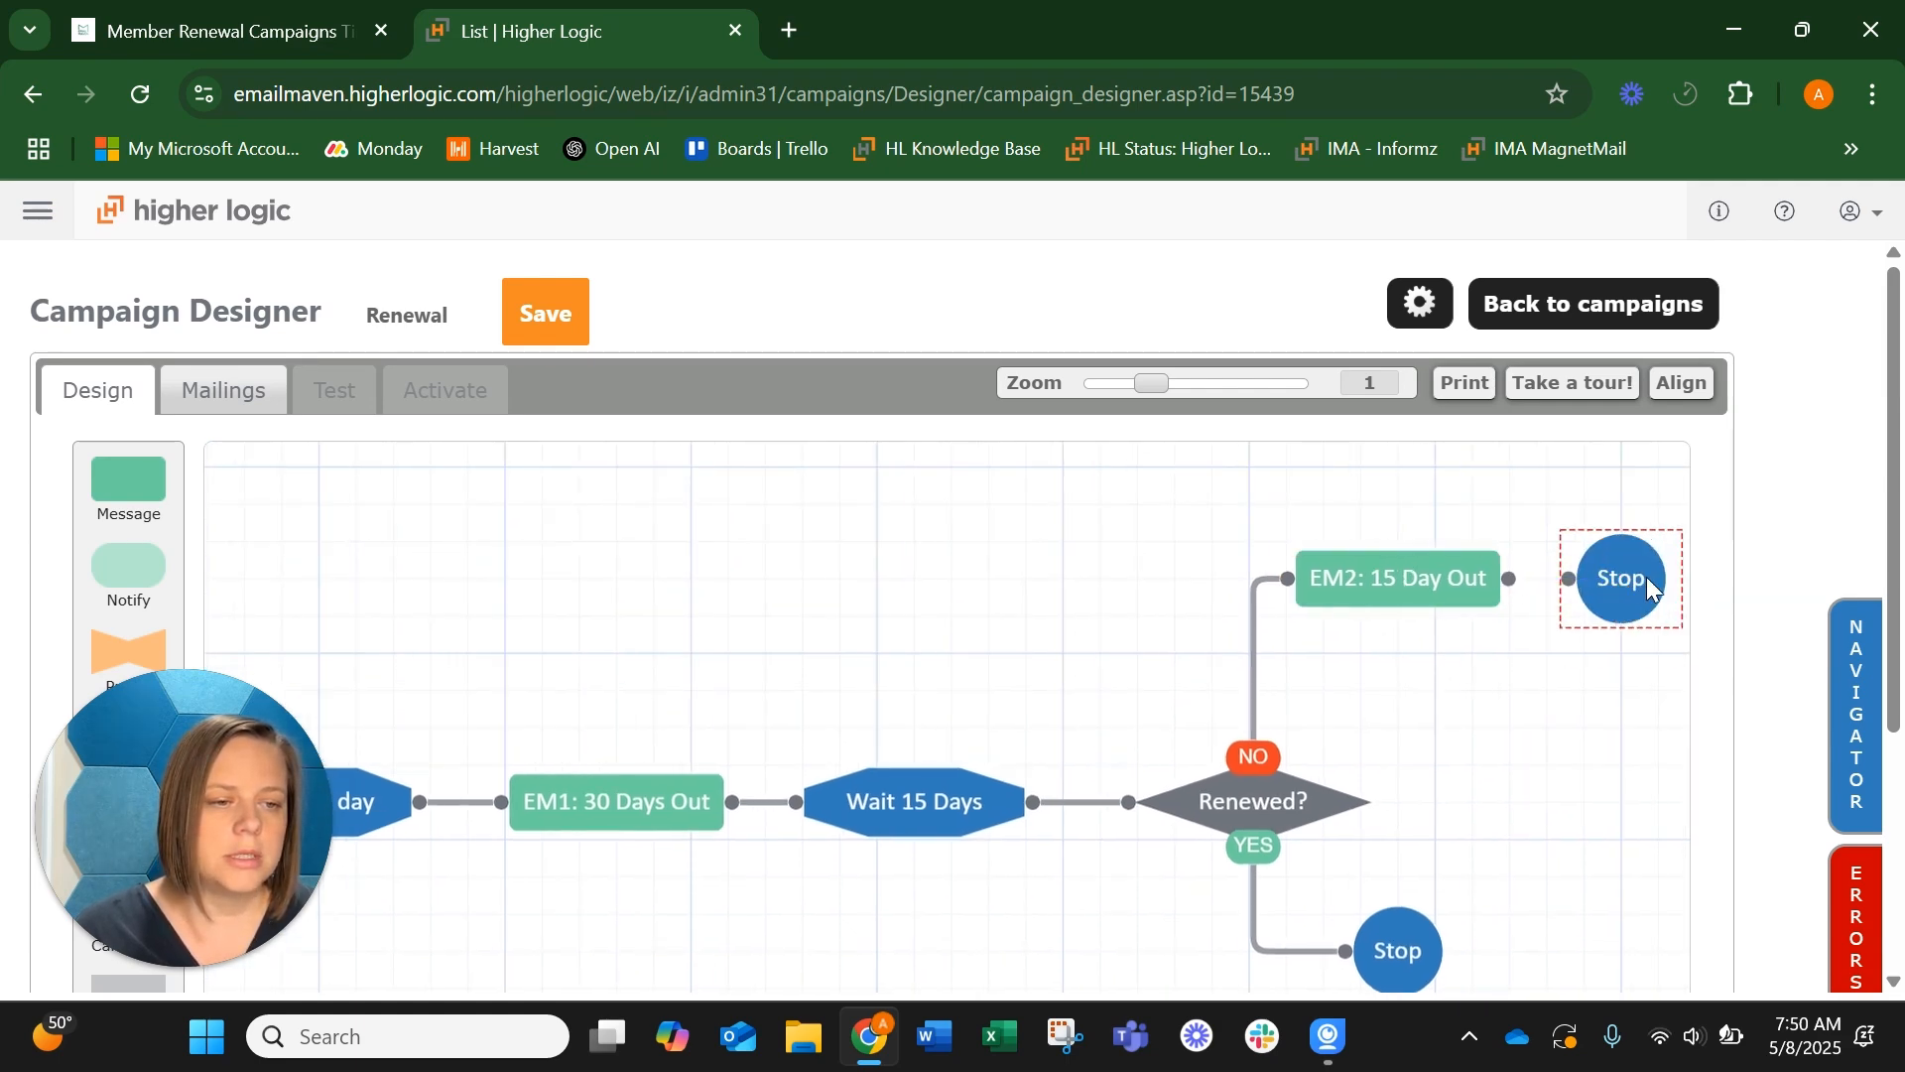
pyautogui.moveTo(1509, 584); pyautogui.dragTo(1572, 593)
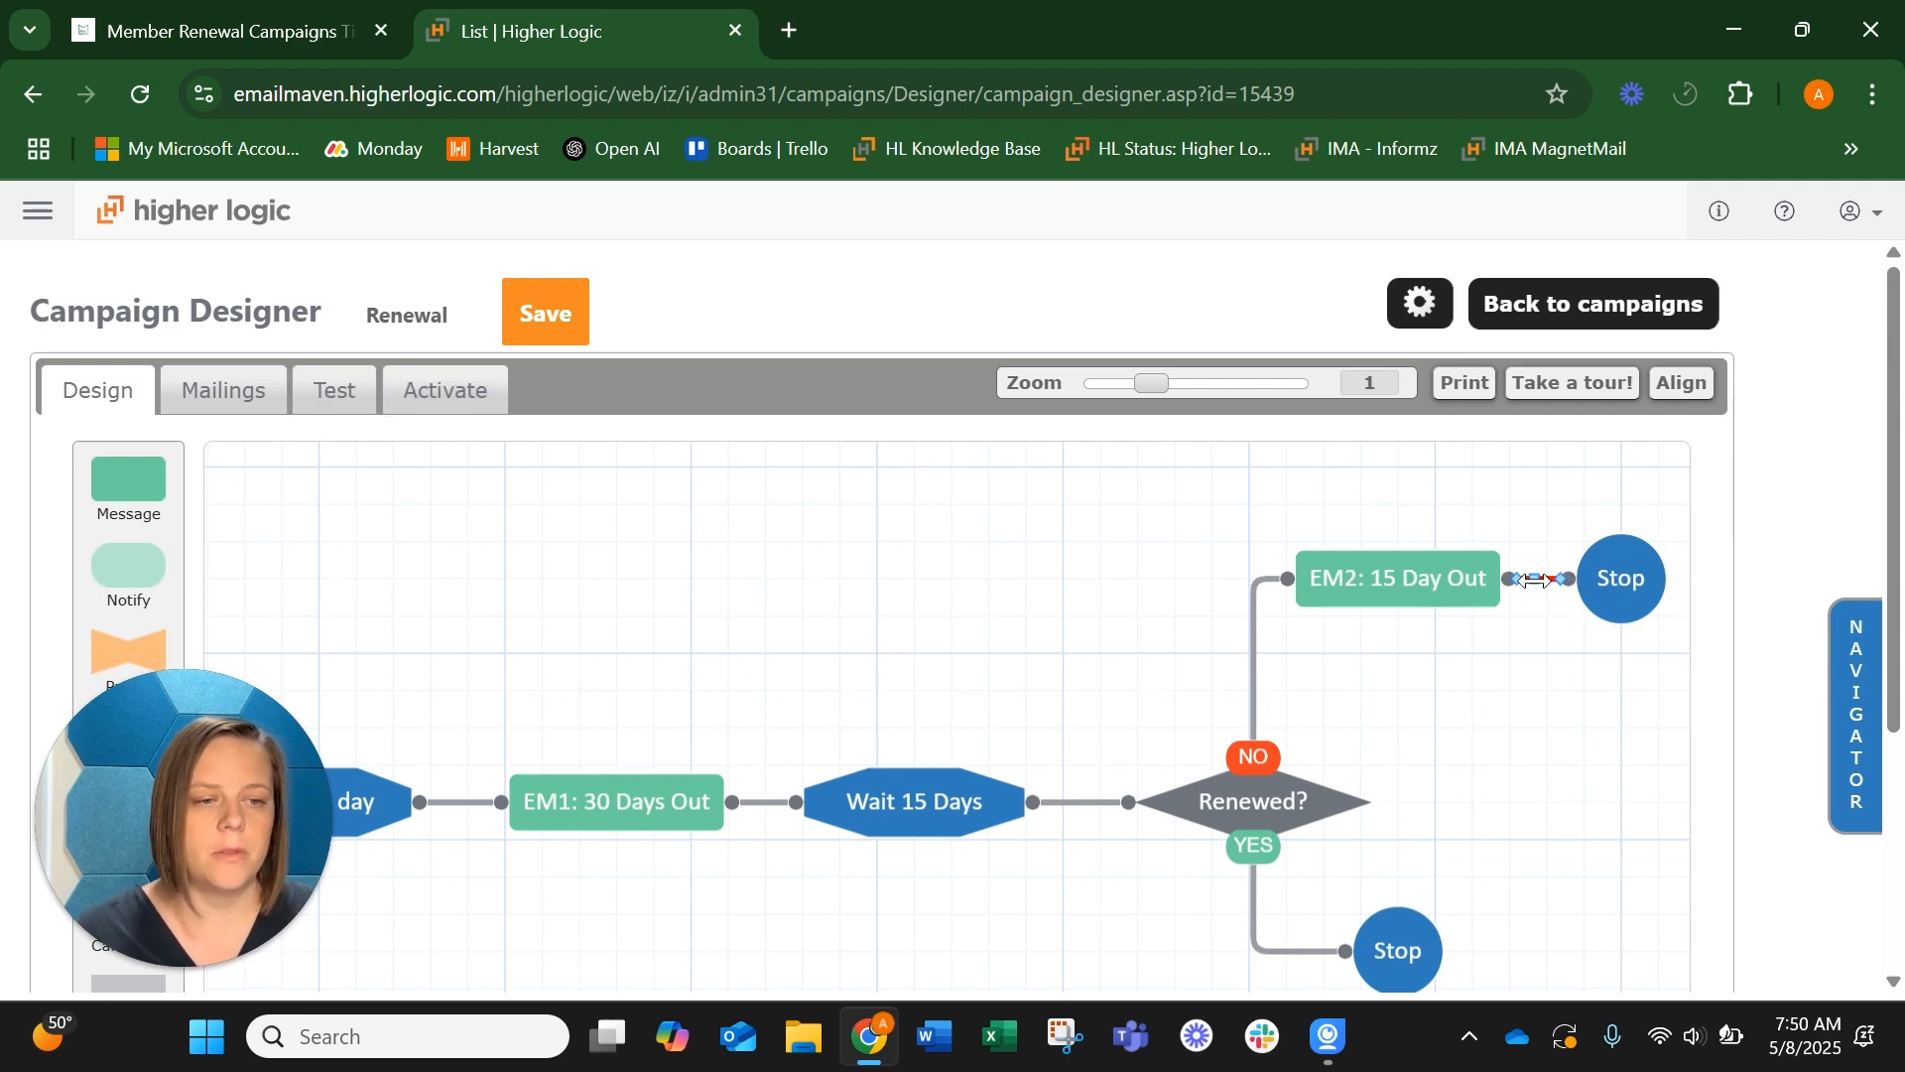
# Delete the connector between EM2: 15 Day Out and Stop to inspect the flow errors, and reconnect the two steps
pyautogui.press('Delete')
pyautogui.click(1804, 472)
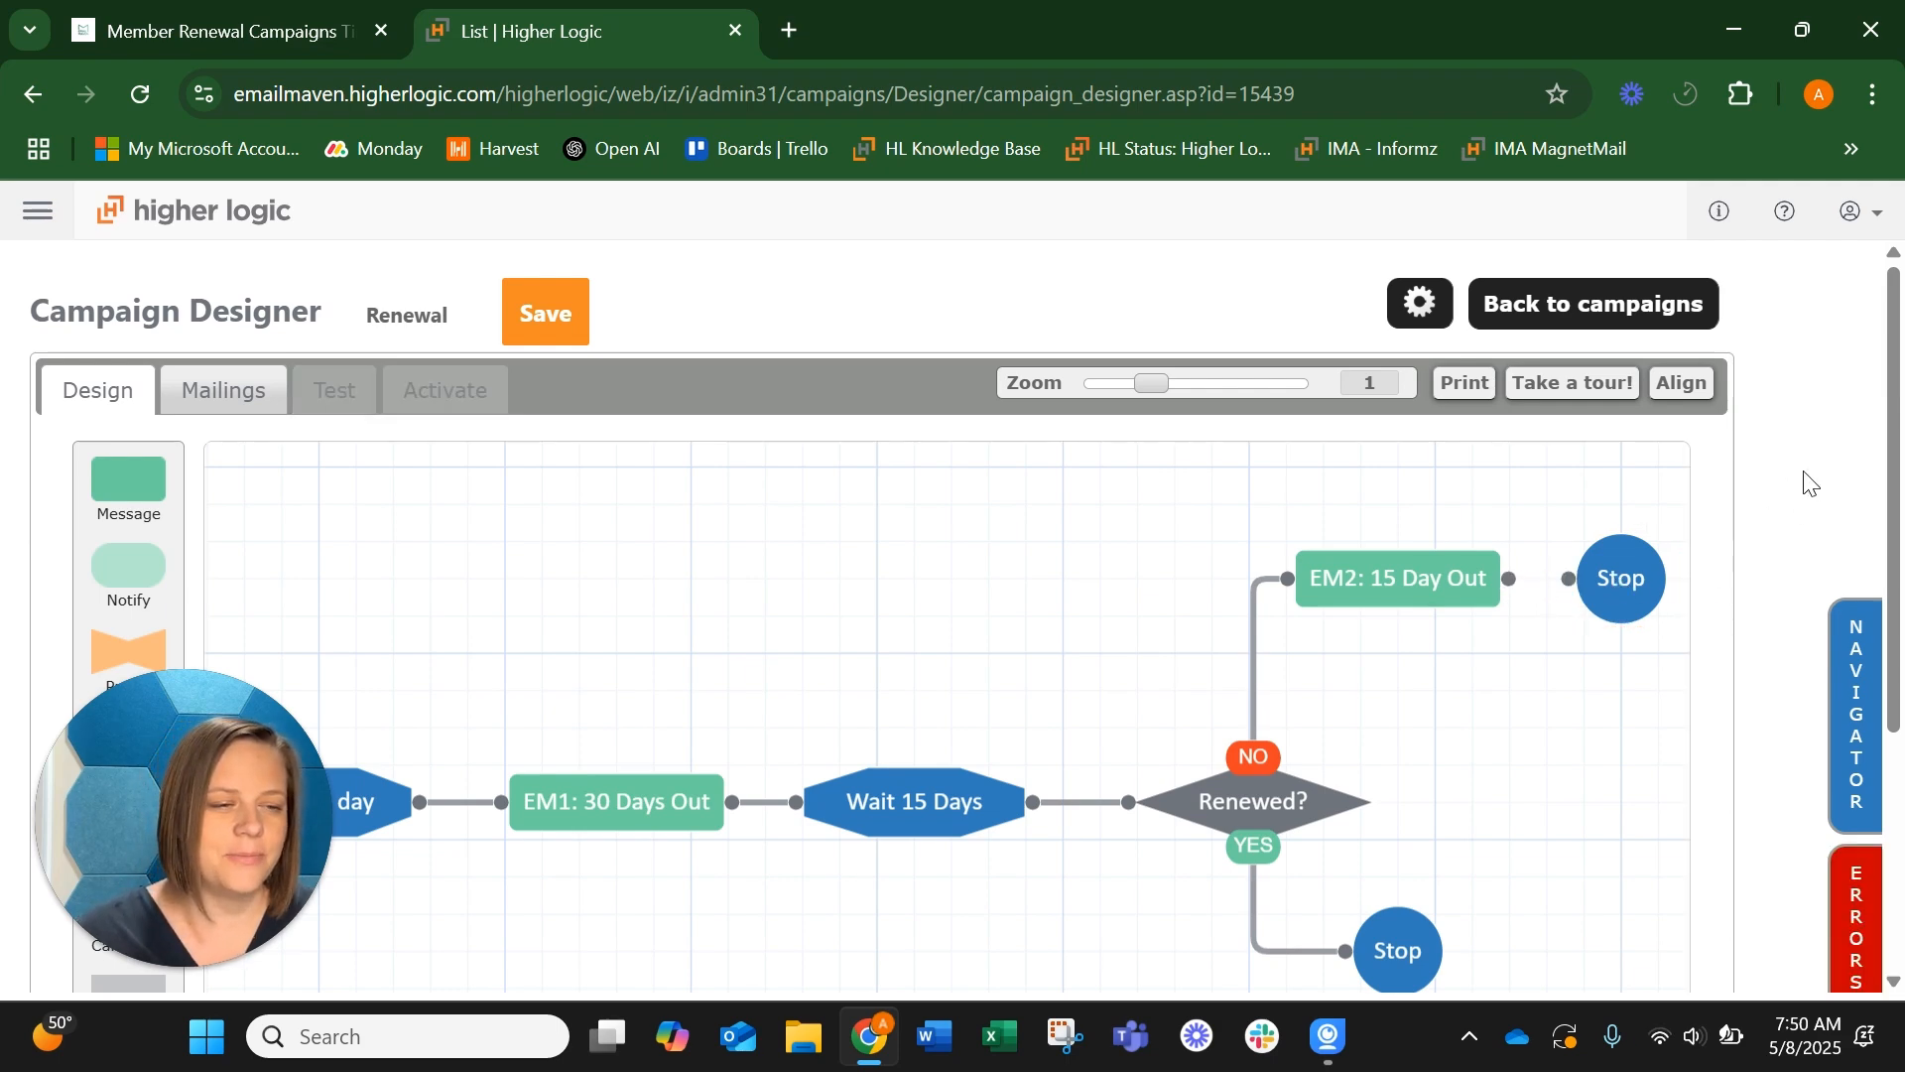
pyautogui.scroll(-1, 1804, 472)
pyautogui.click(1853, 841)
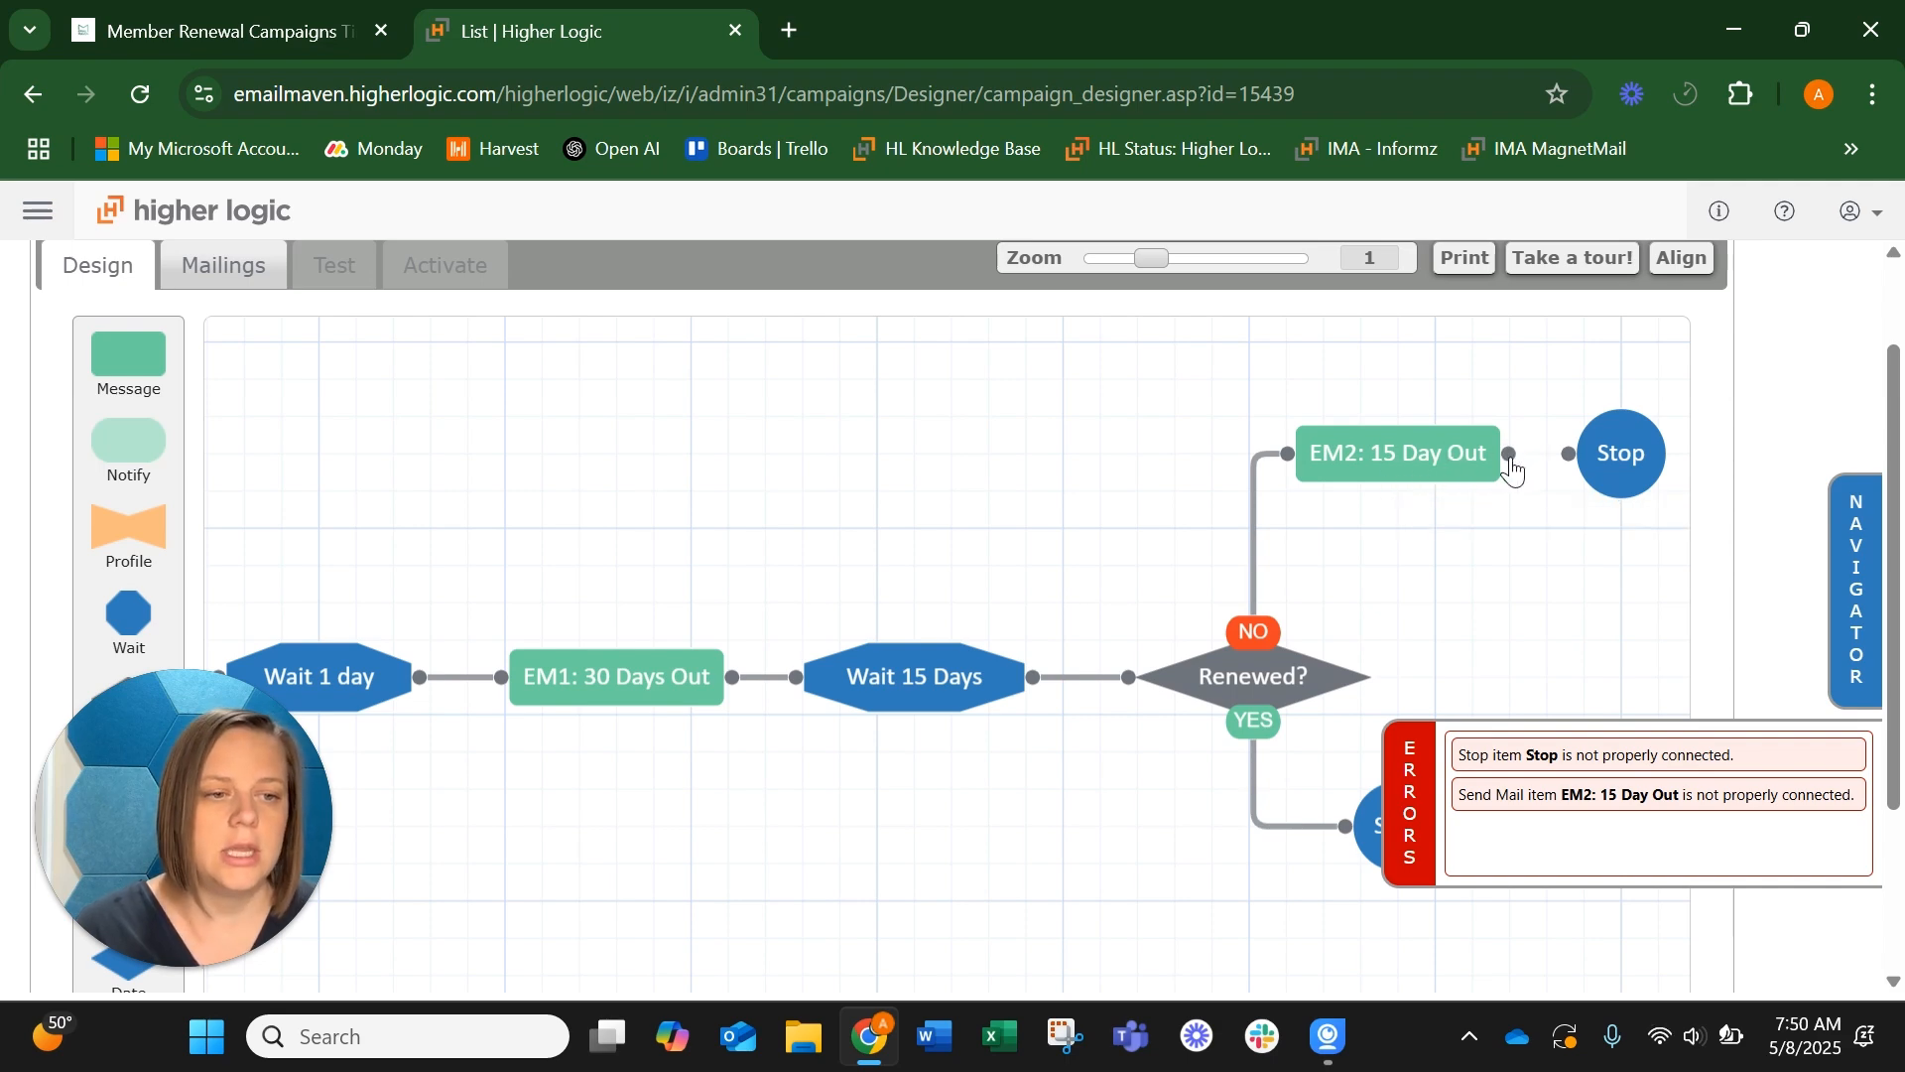
pyautogui.moveTo(1510, 454); pyautogui.dragTo(1577, 471)
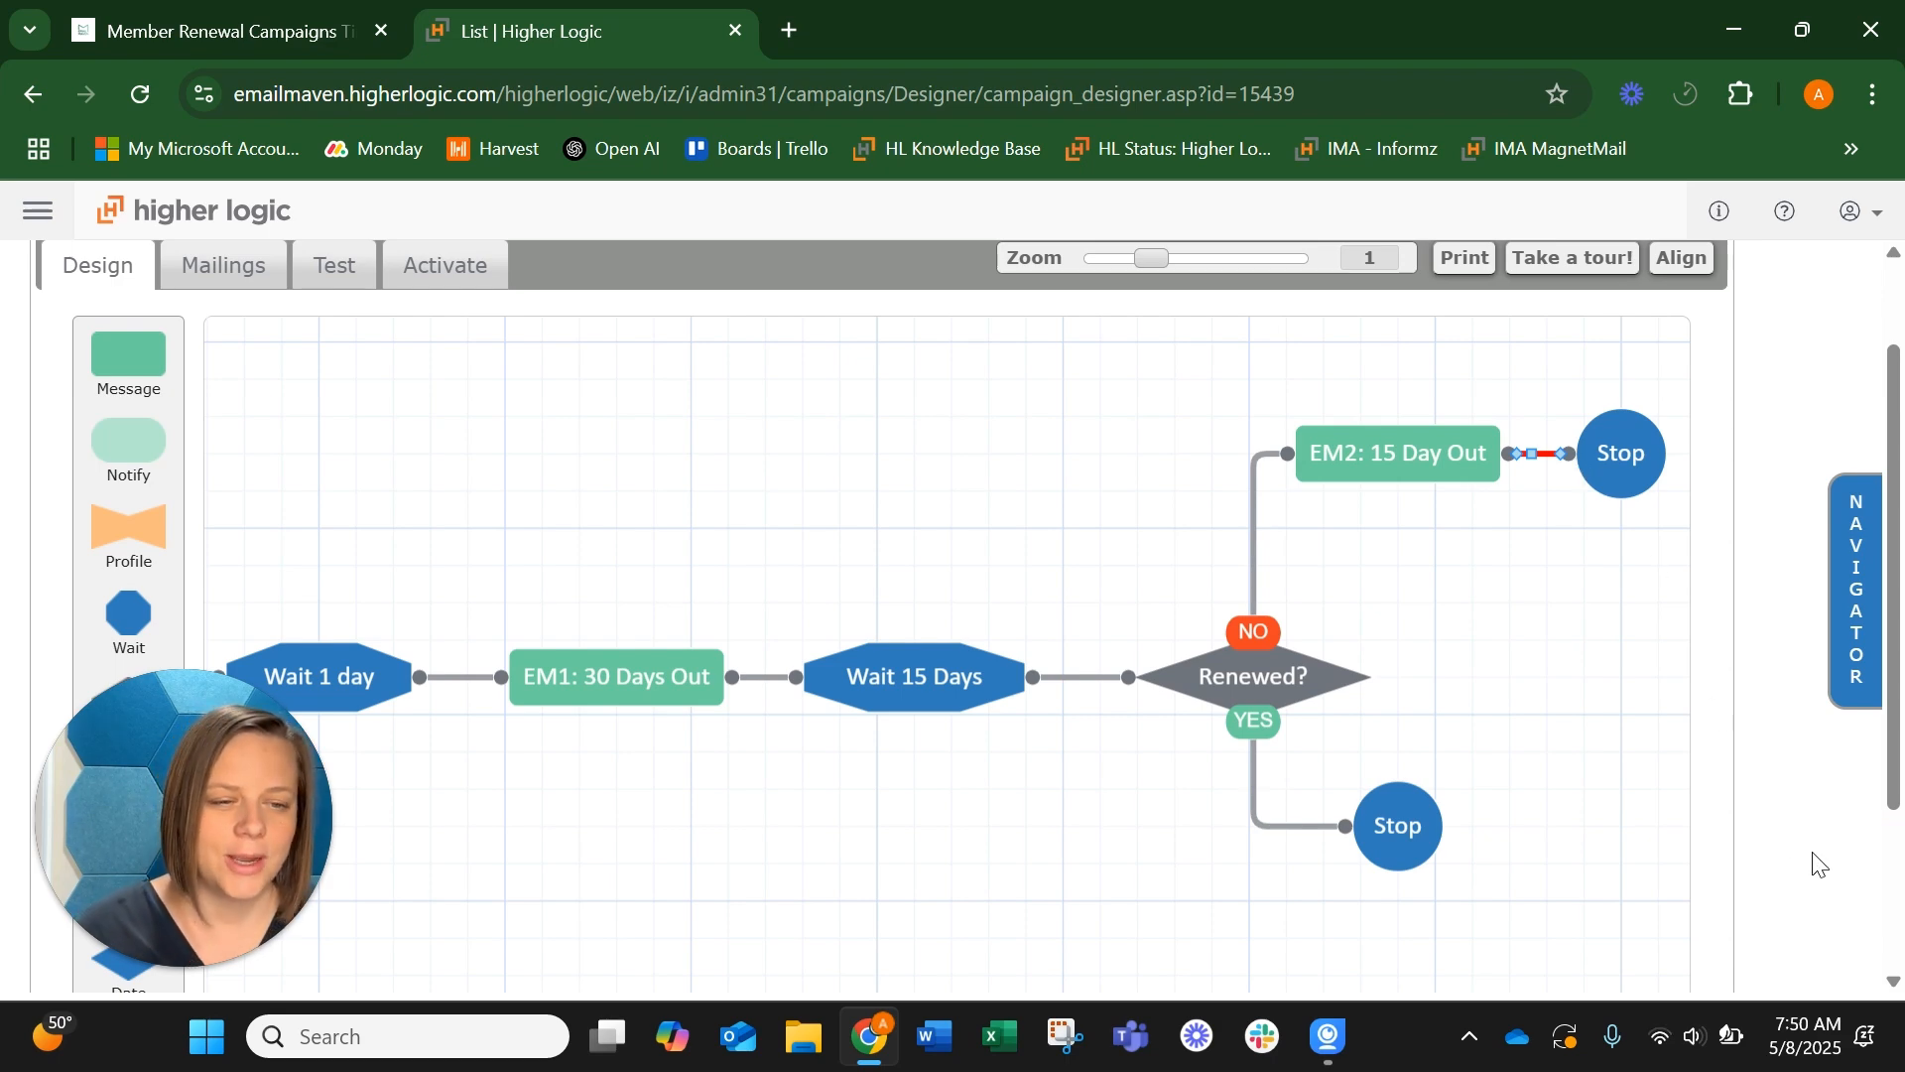
# Save the campaign and review its mailings list and test settings
pyautogui.scroll(1, 1811, 865)
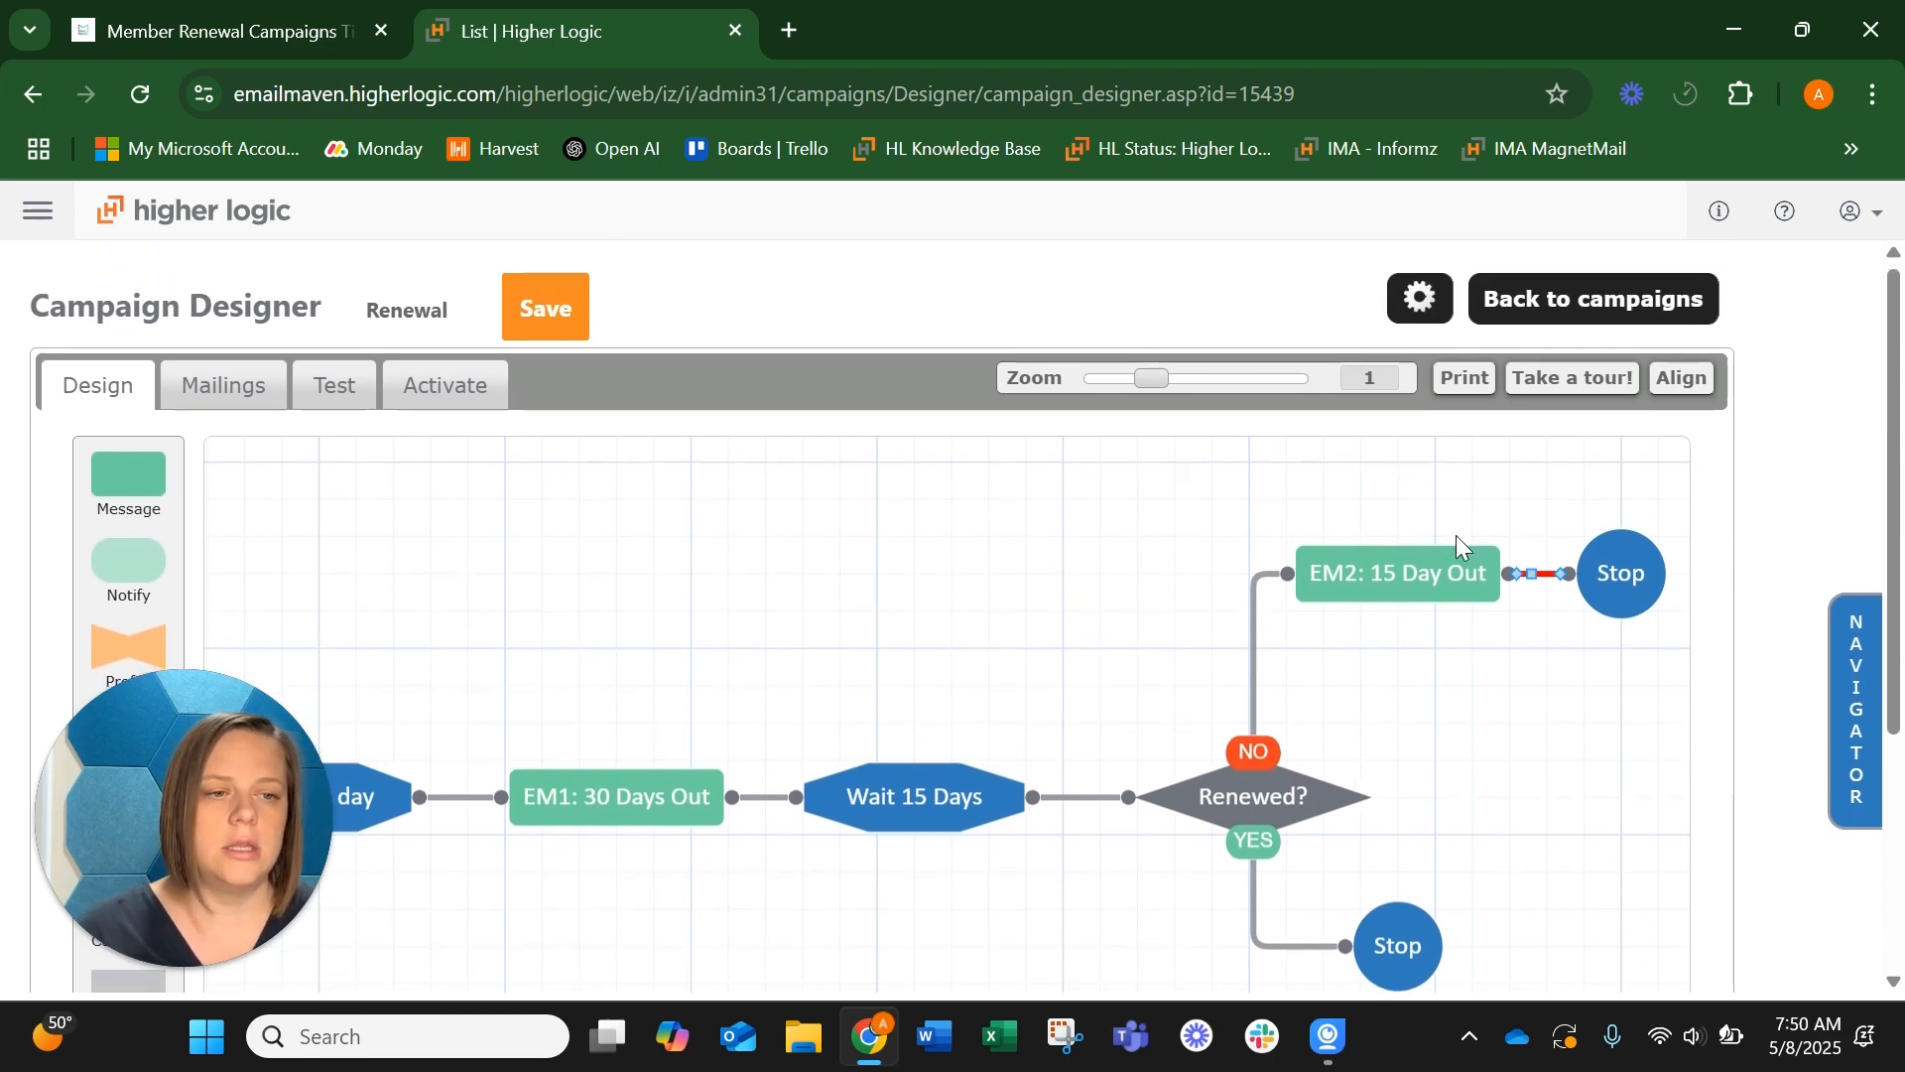
pyautogui.click(230, 389)
pyautogui.click(1125, 670)
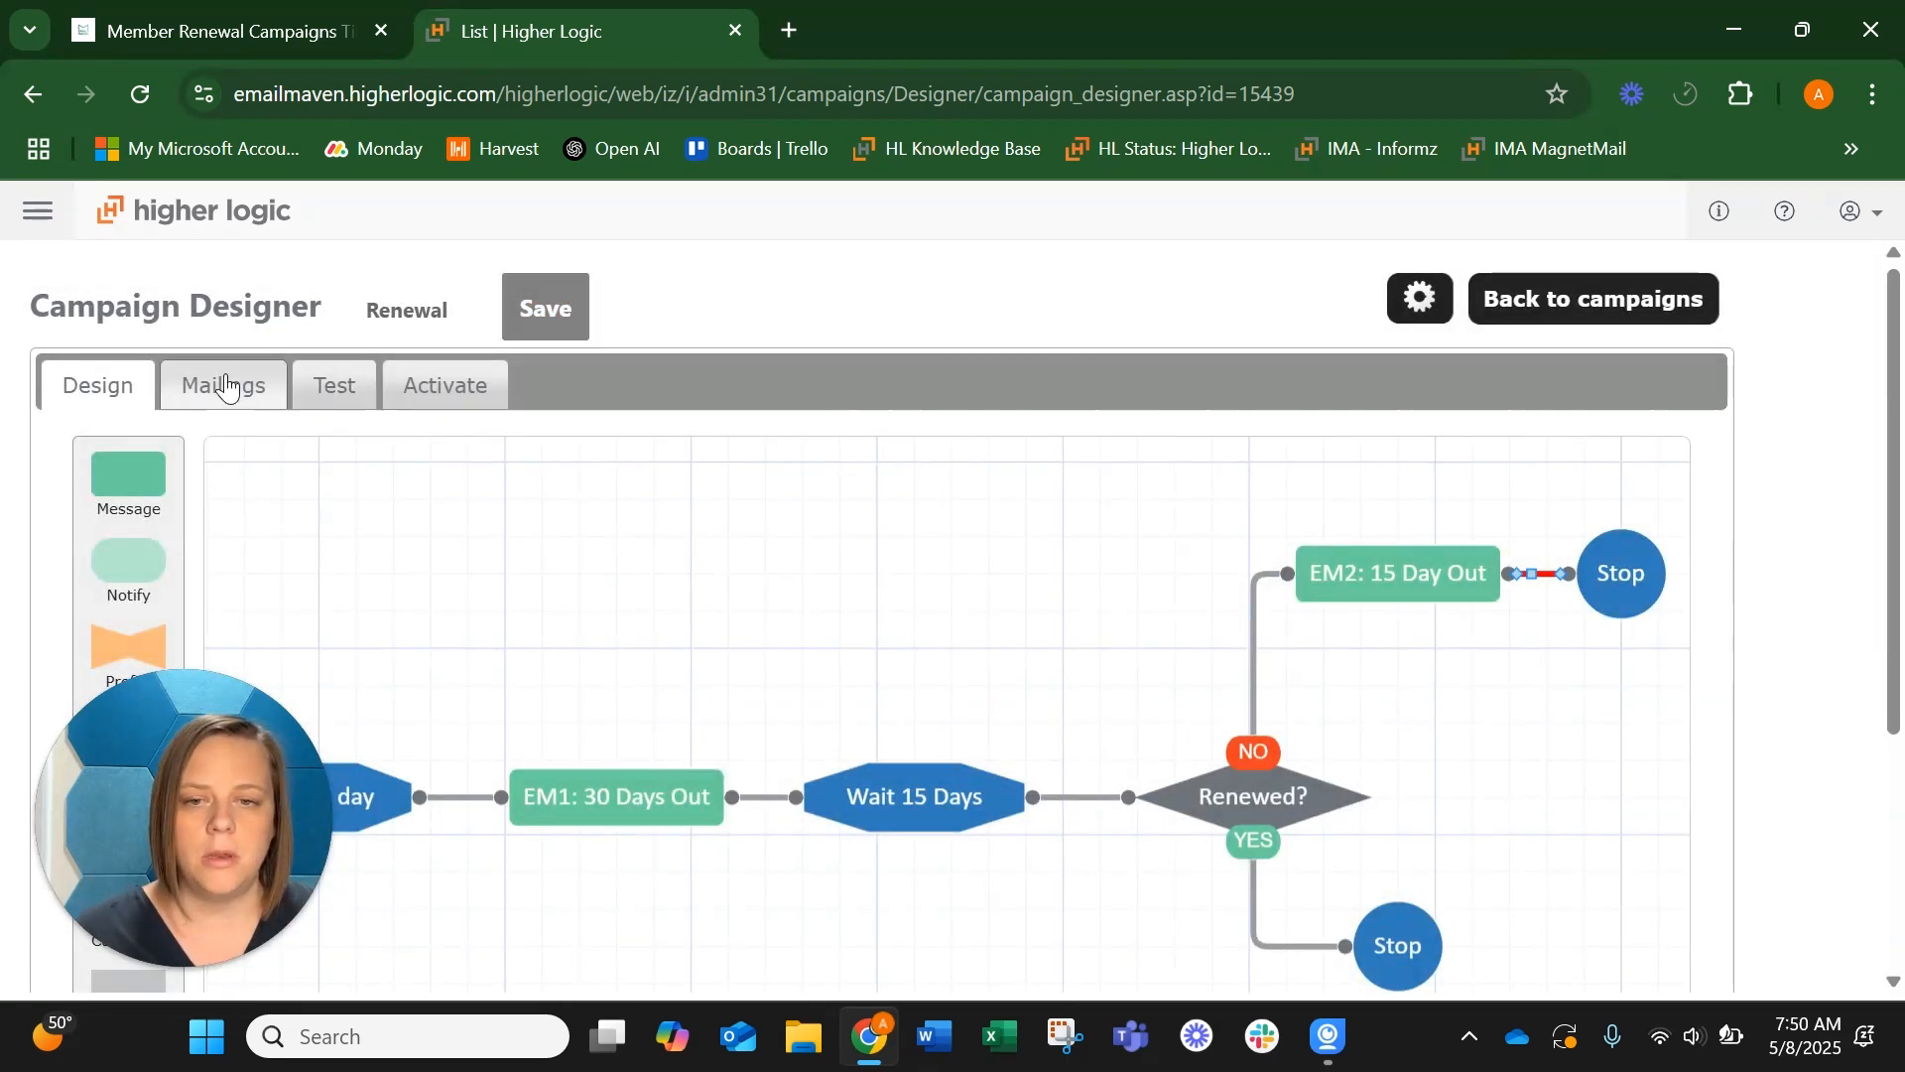
pyautogui.click(223, 386)
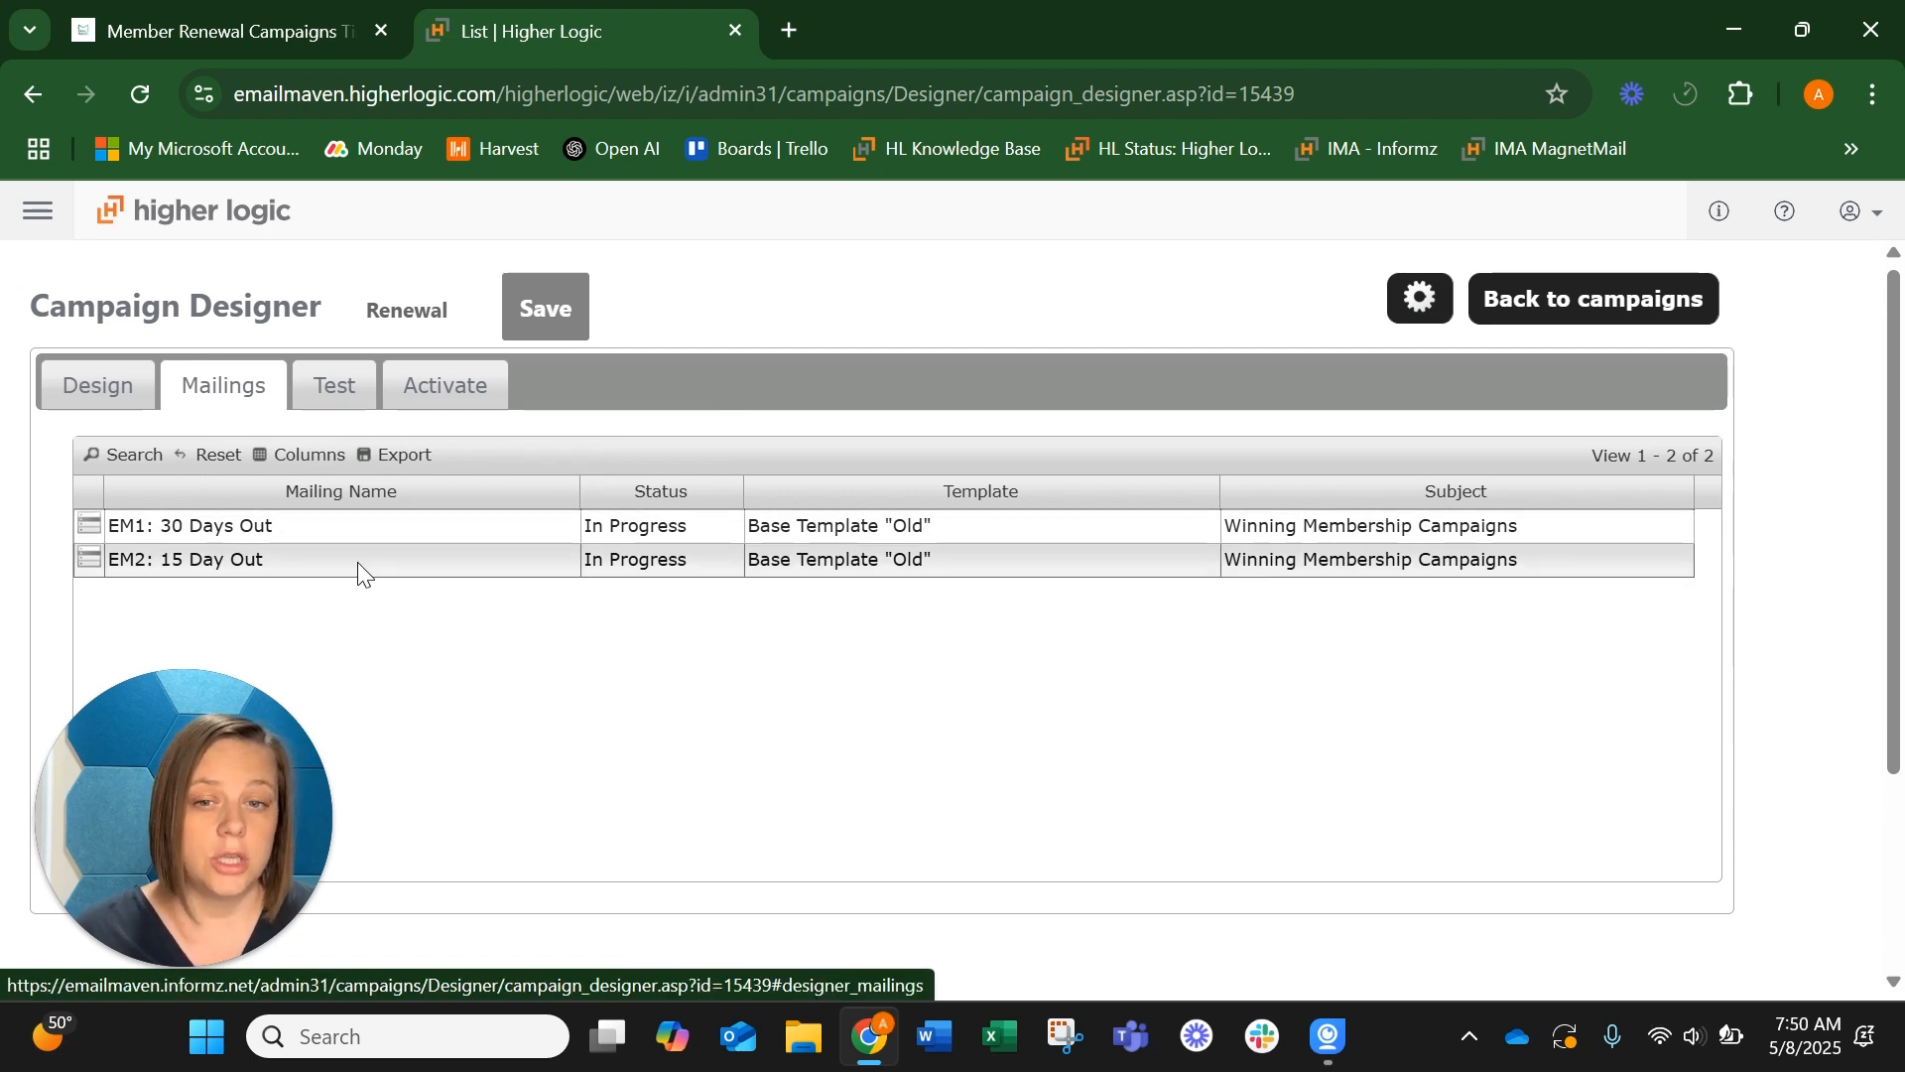
pyautogui.click(328, 406)
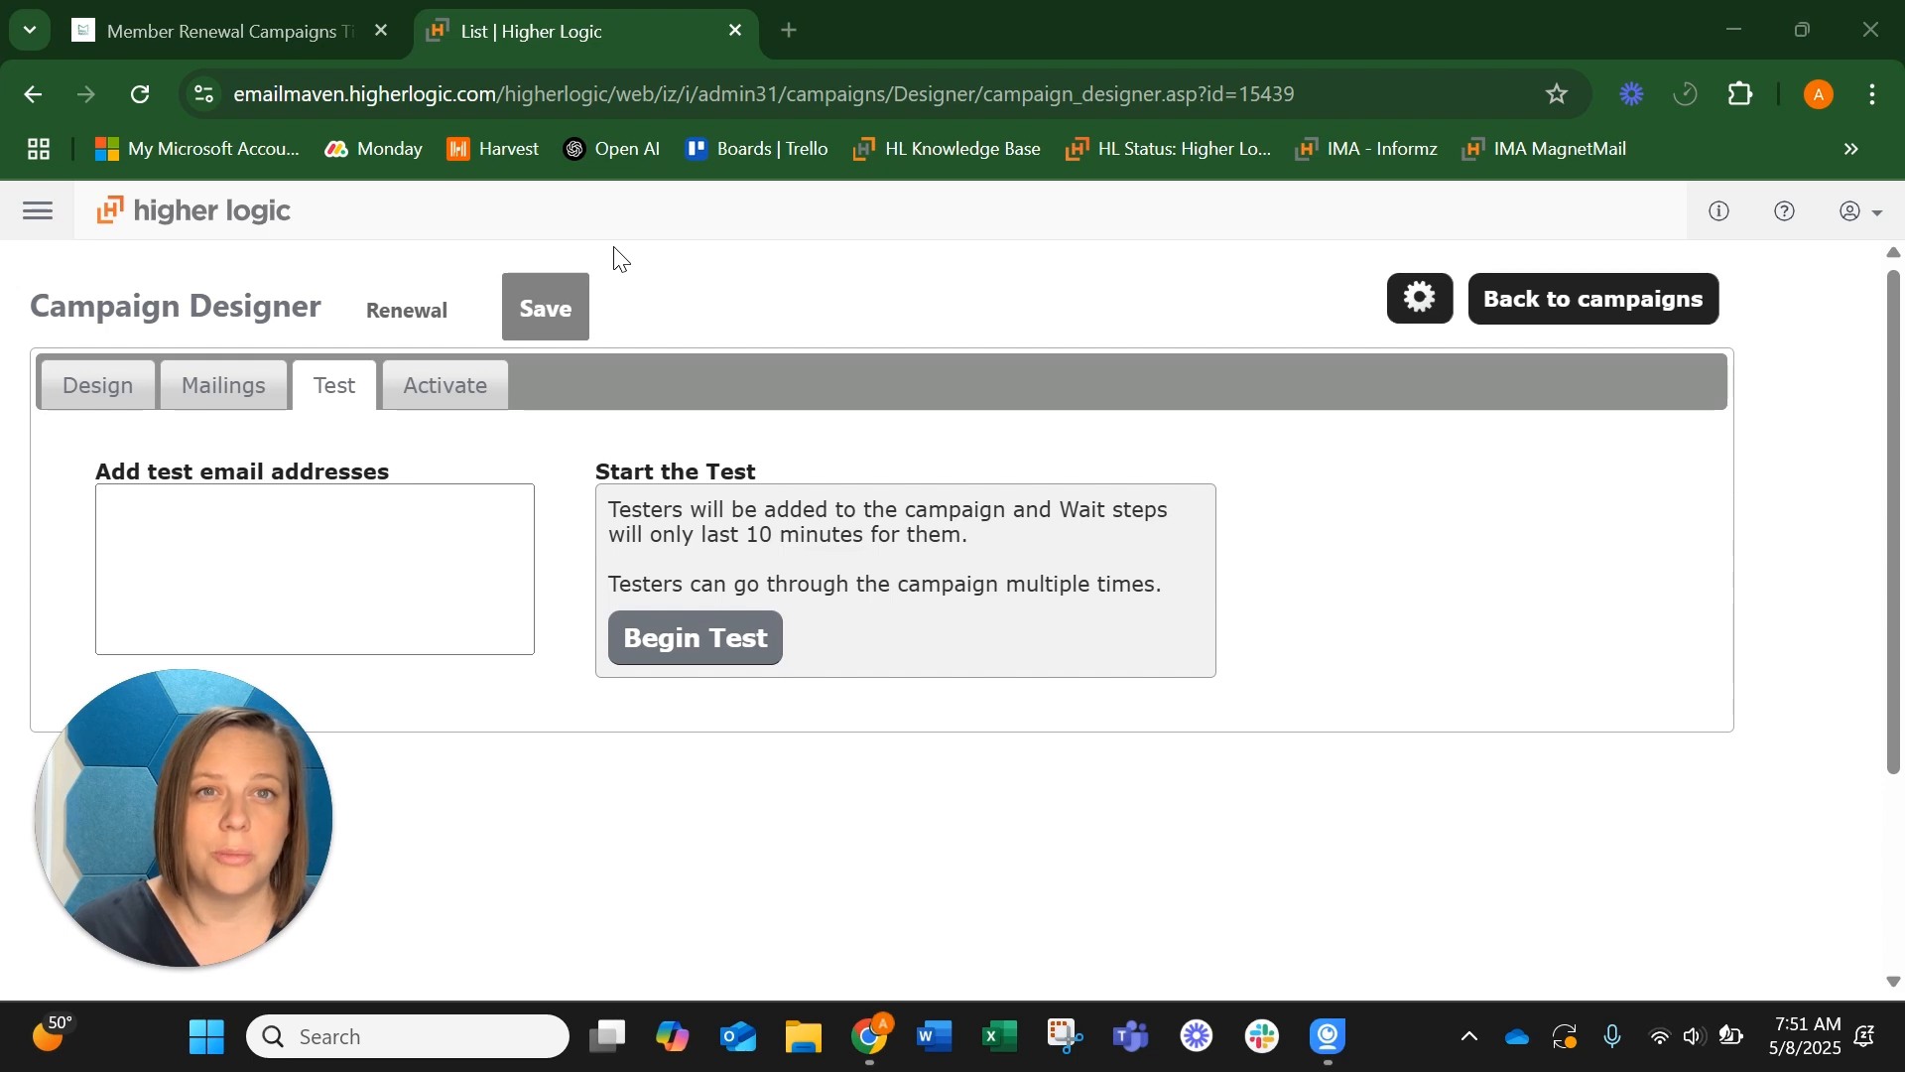
pyautogui.click(78, 377)
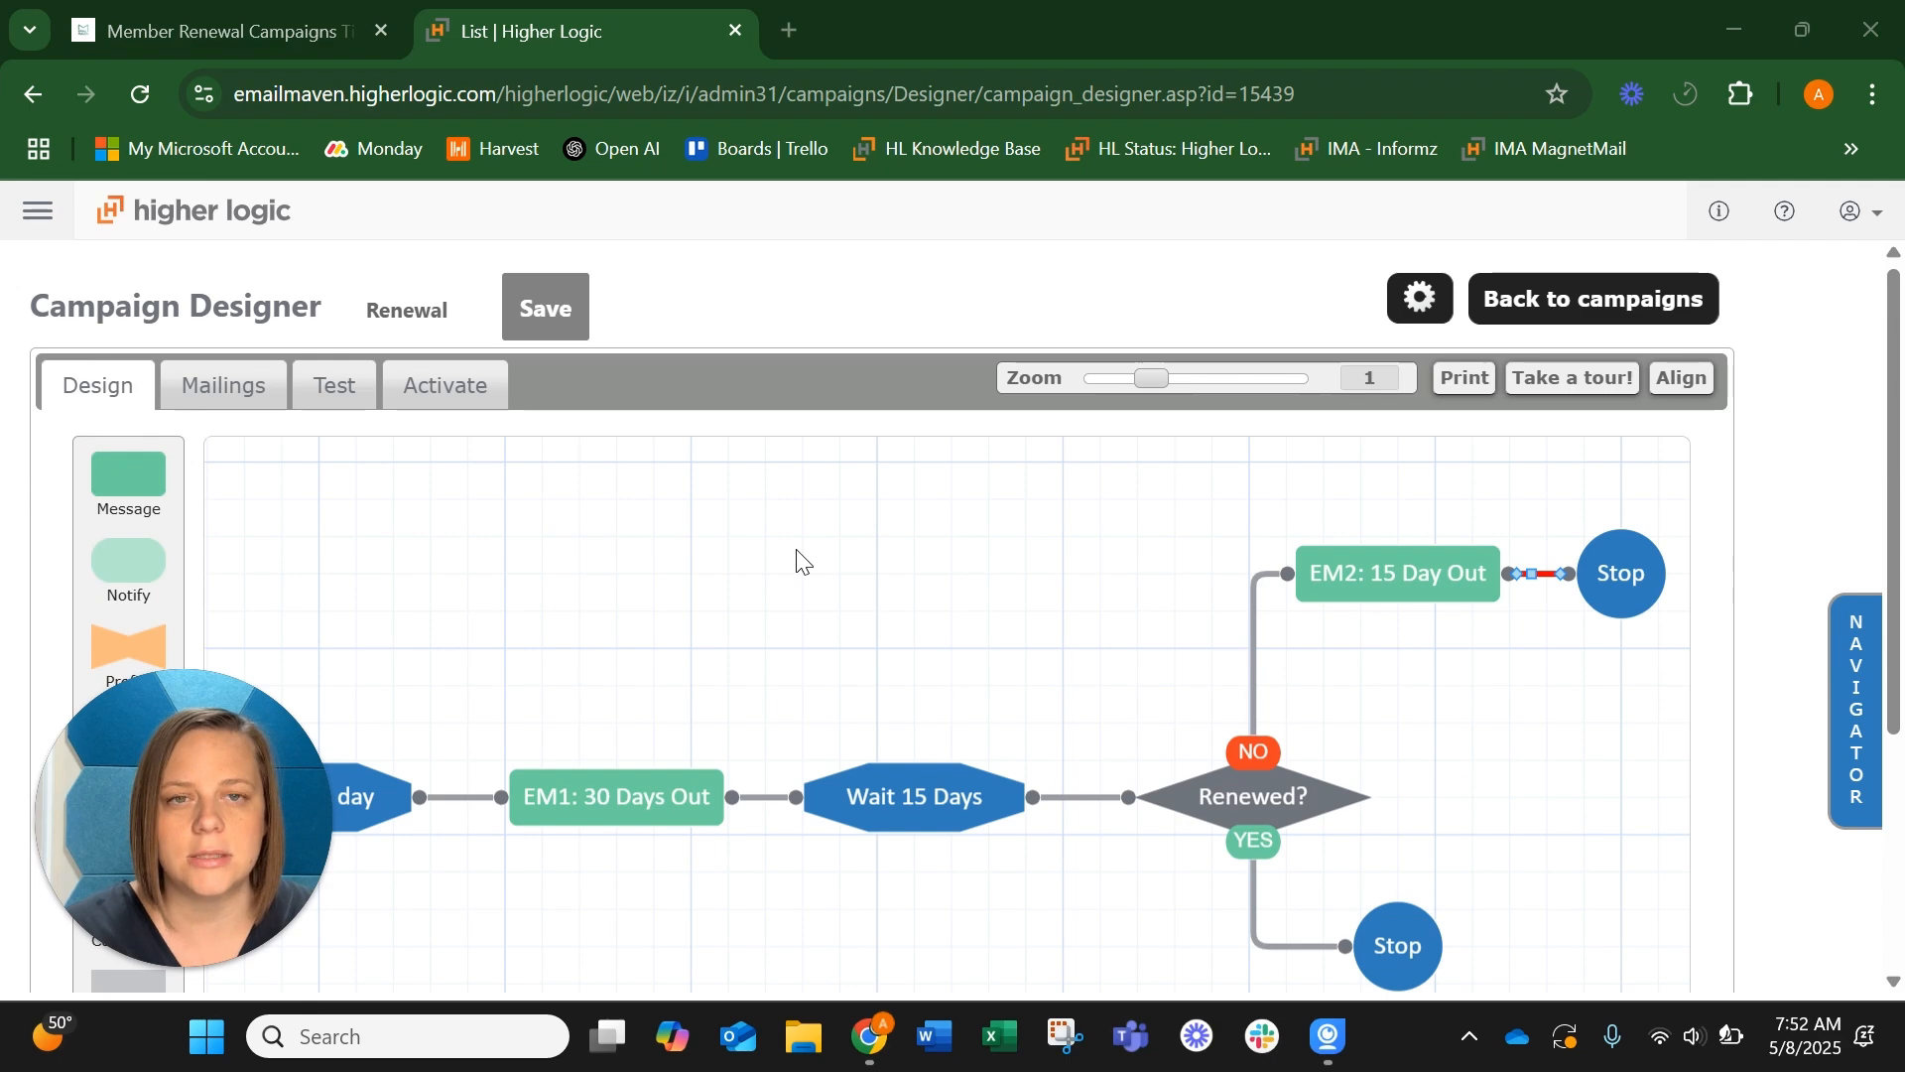
# Set the campaign's activation to Add Subscribers Over Time and choose the Interests folder for the target group
pyautogui.click(439, 385)
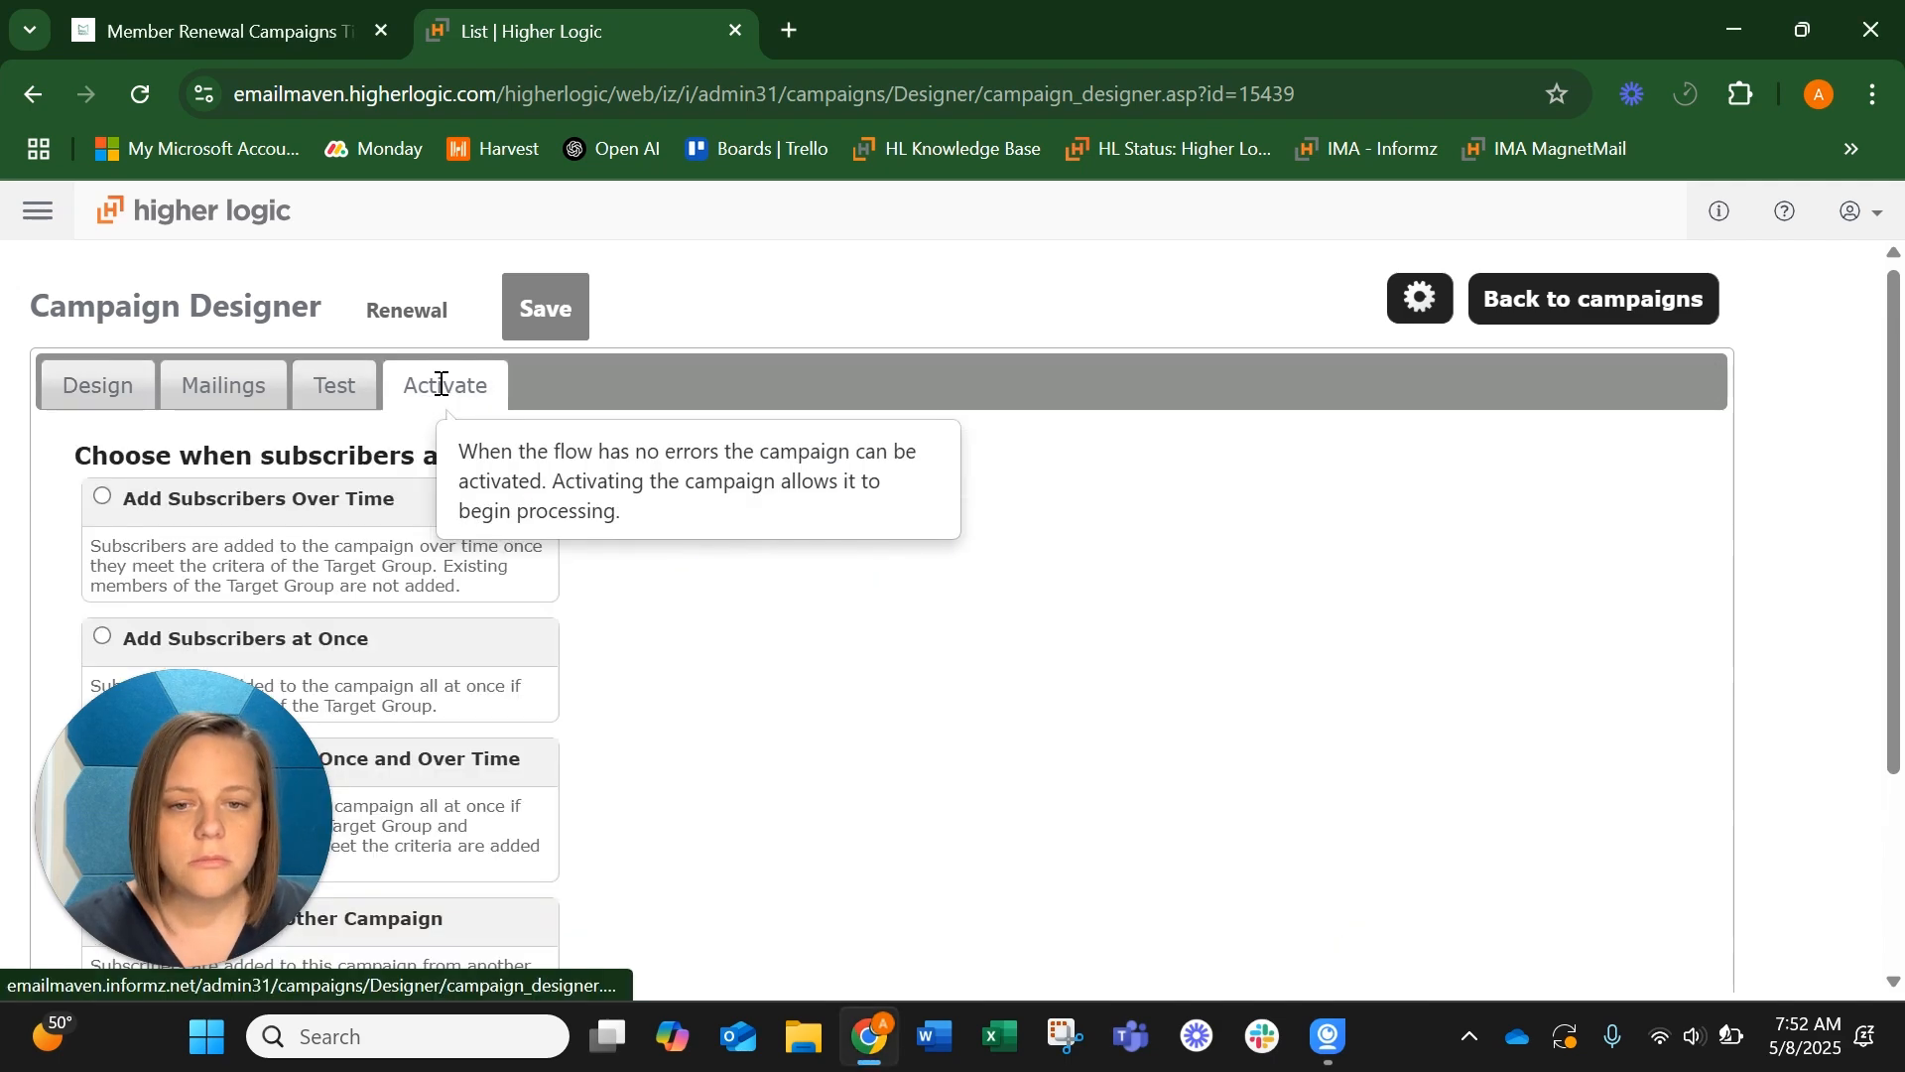
pyautogui.moveTo(75, 752); pyautogui.dragTo(1475, 219)
pyautogui.scroll(-3, 546, 480)
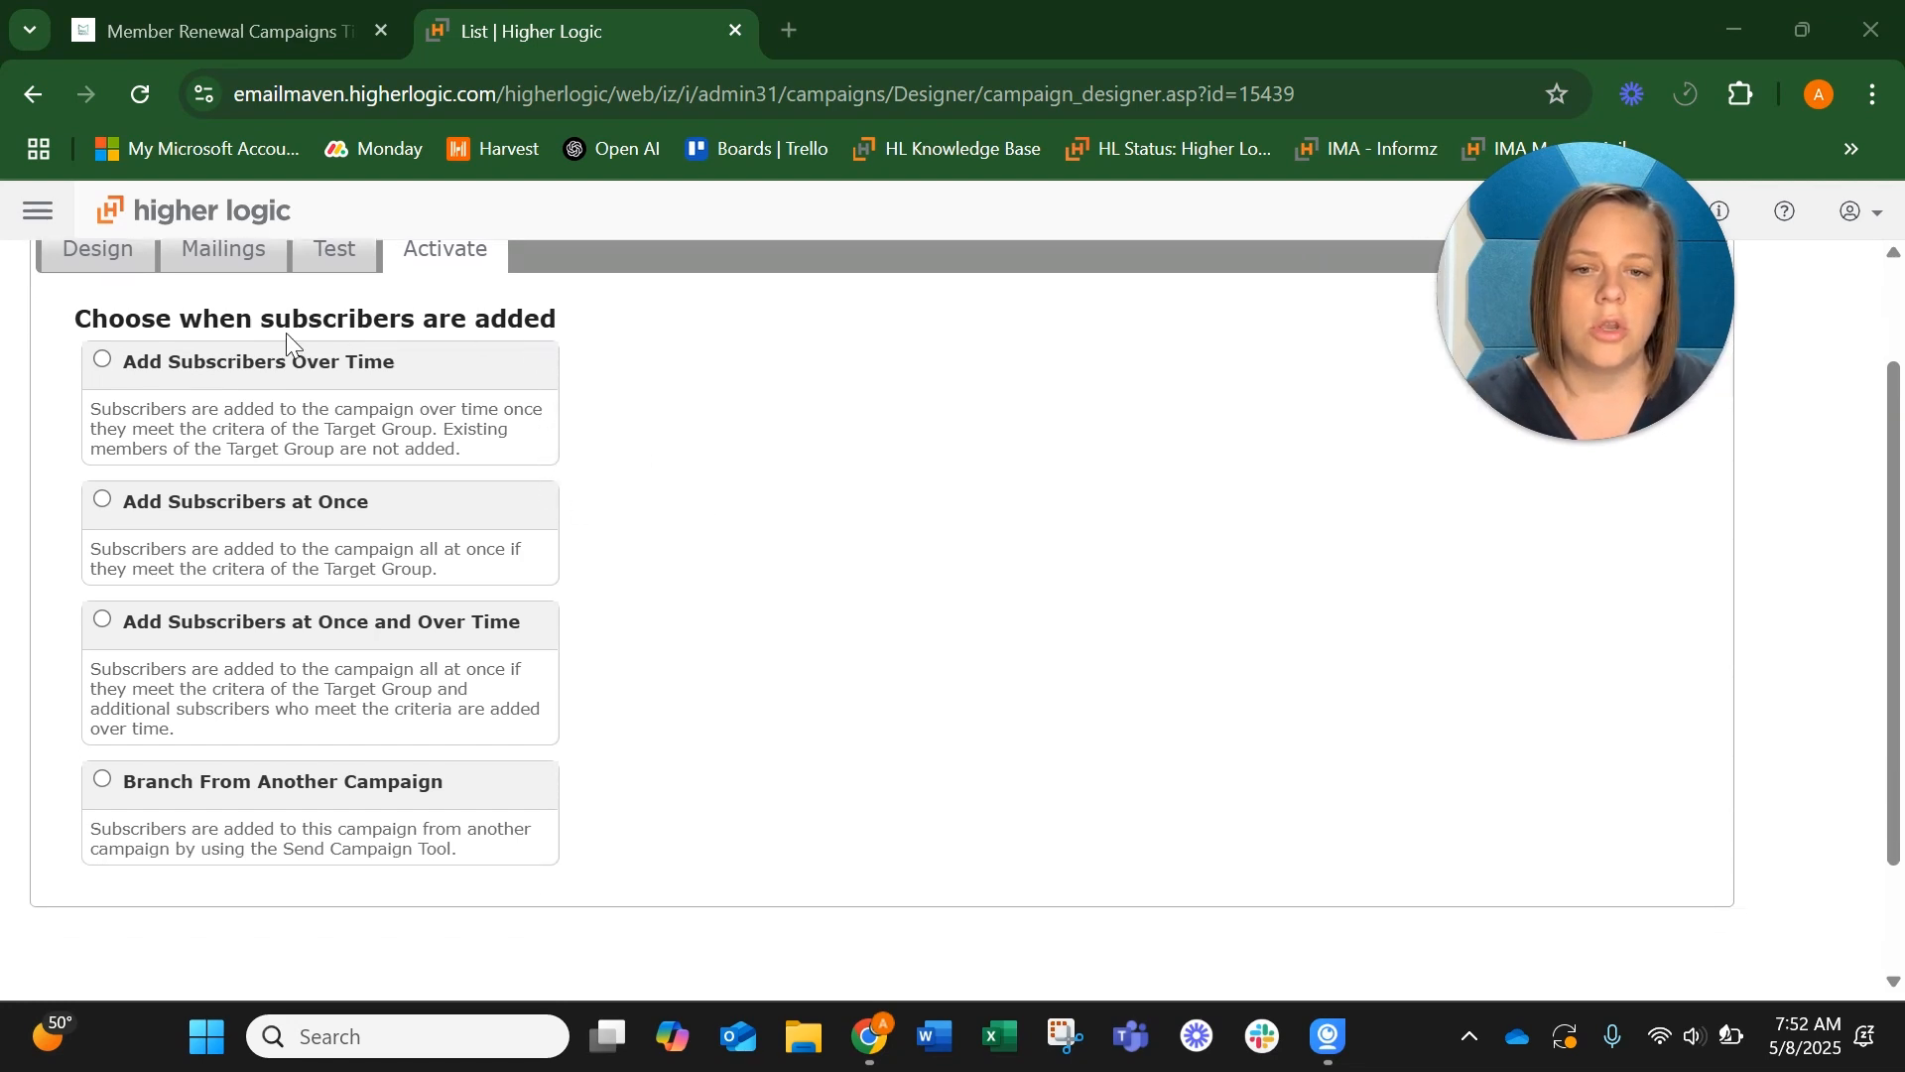
pyautogui.scroll(2, 777, 678)
pyautogui.scroll(-2, 777, 678)
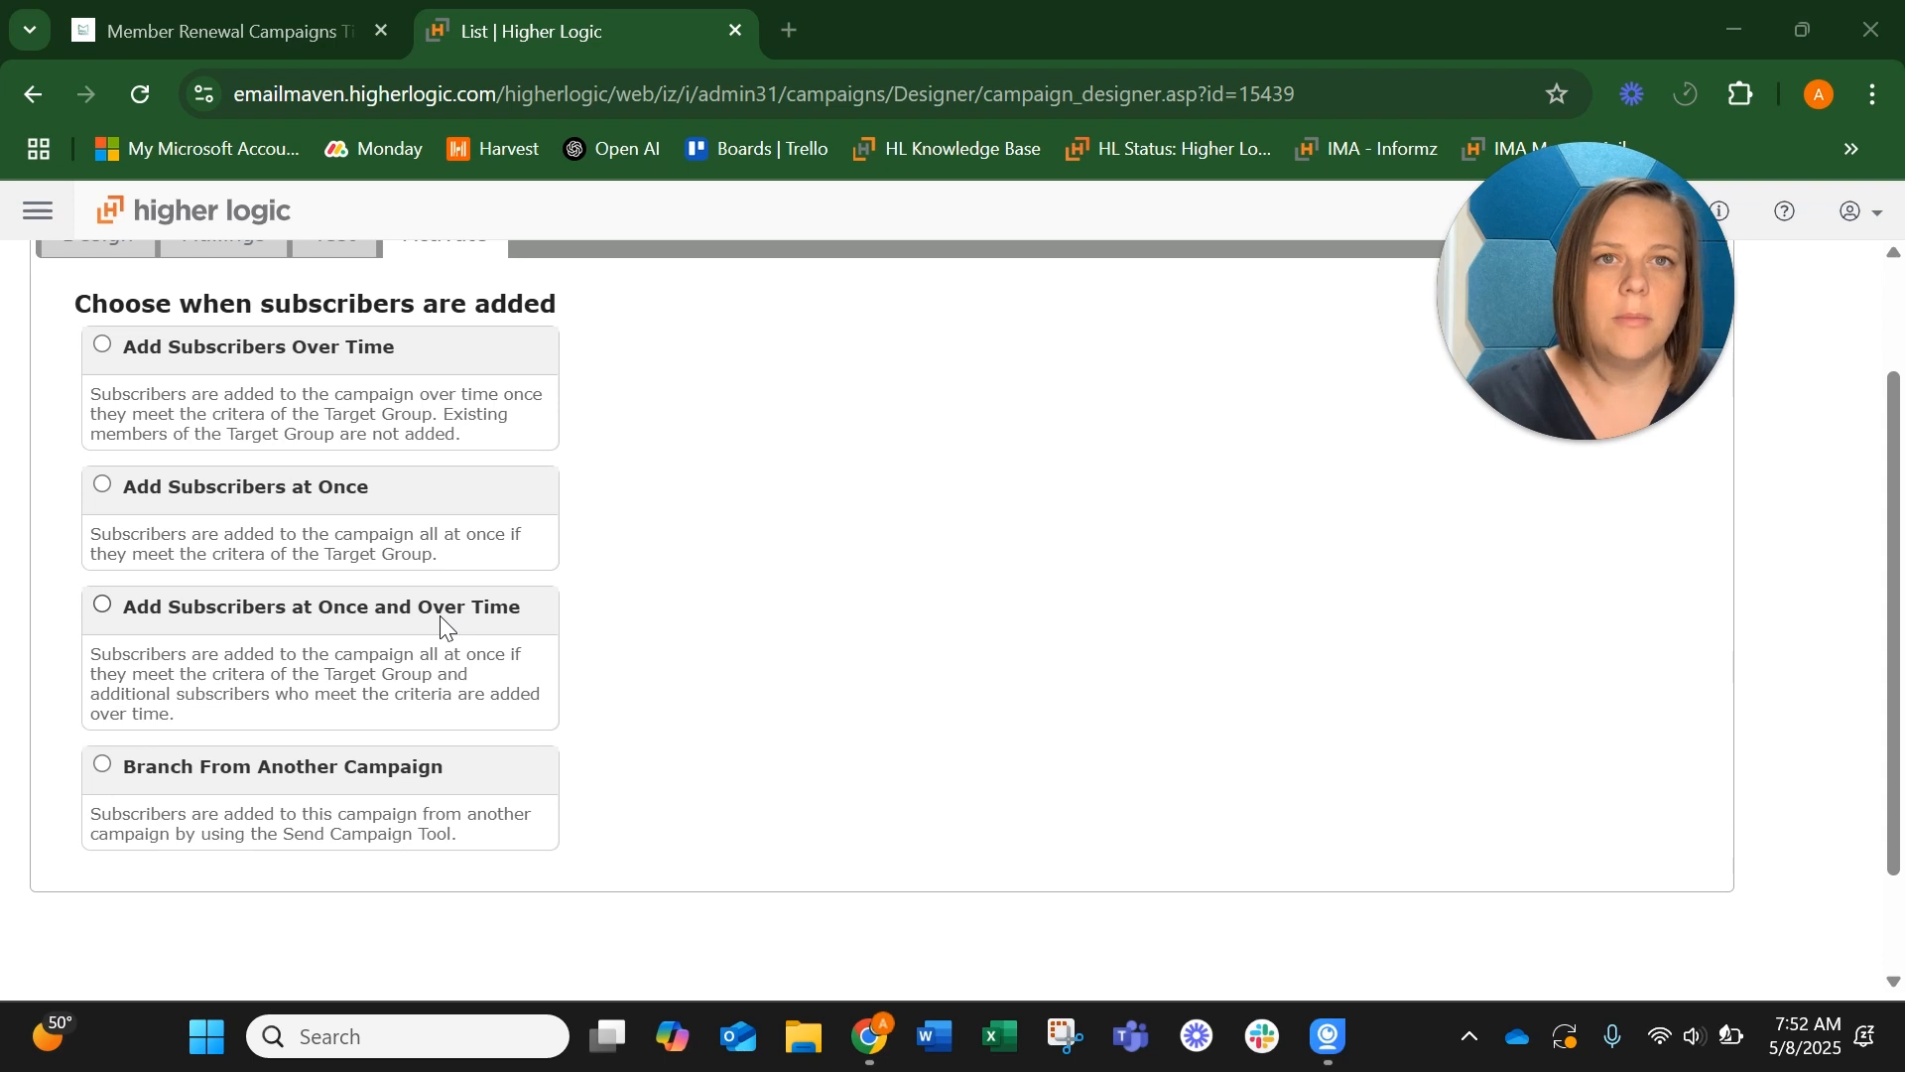
pyautogui.click(103, 345)
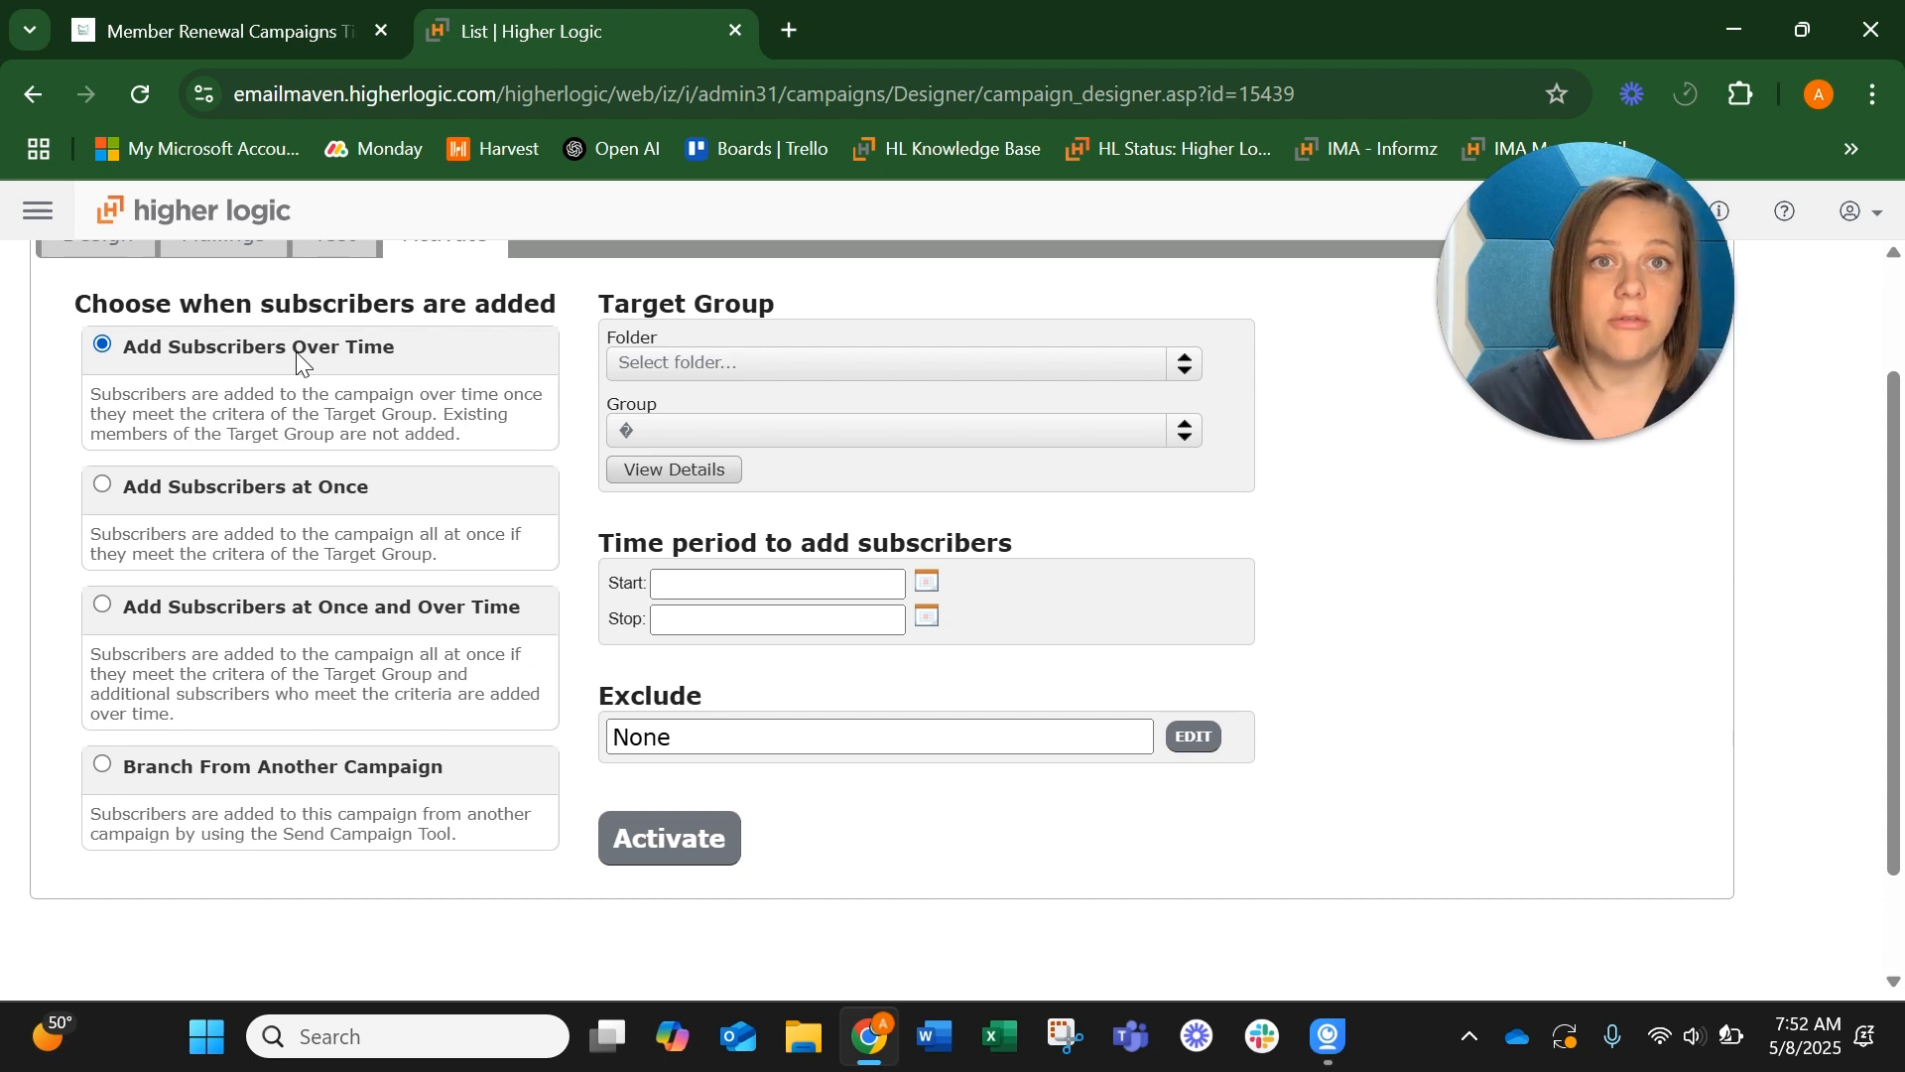
pyautogui.click(724, 364)
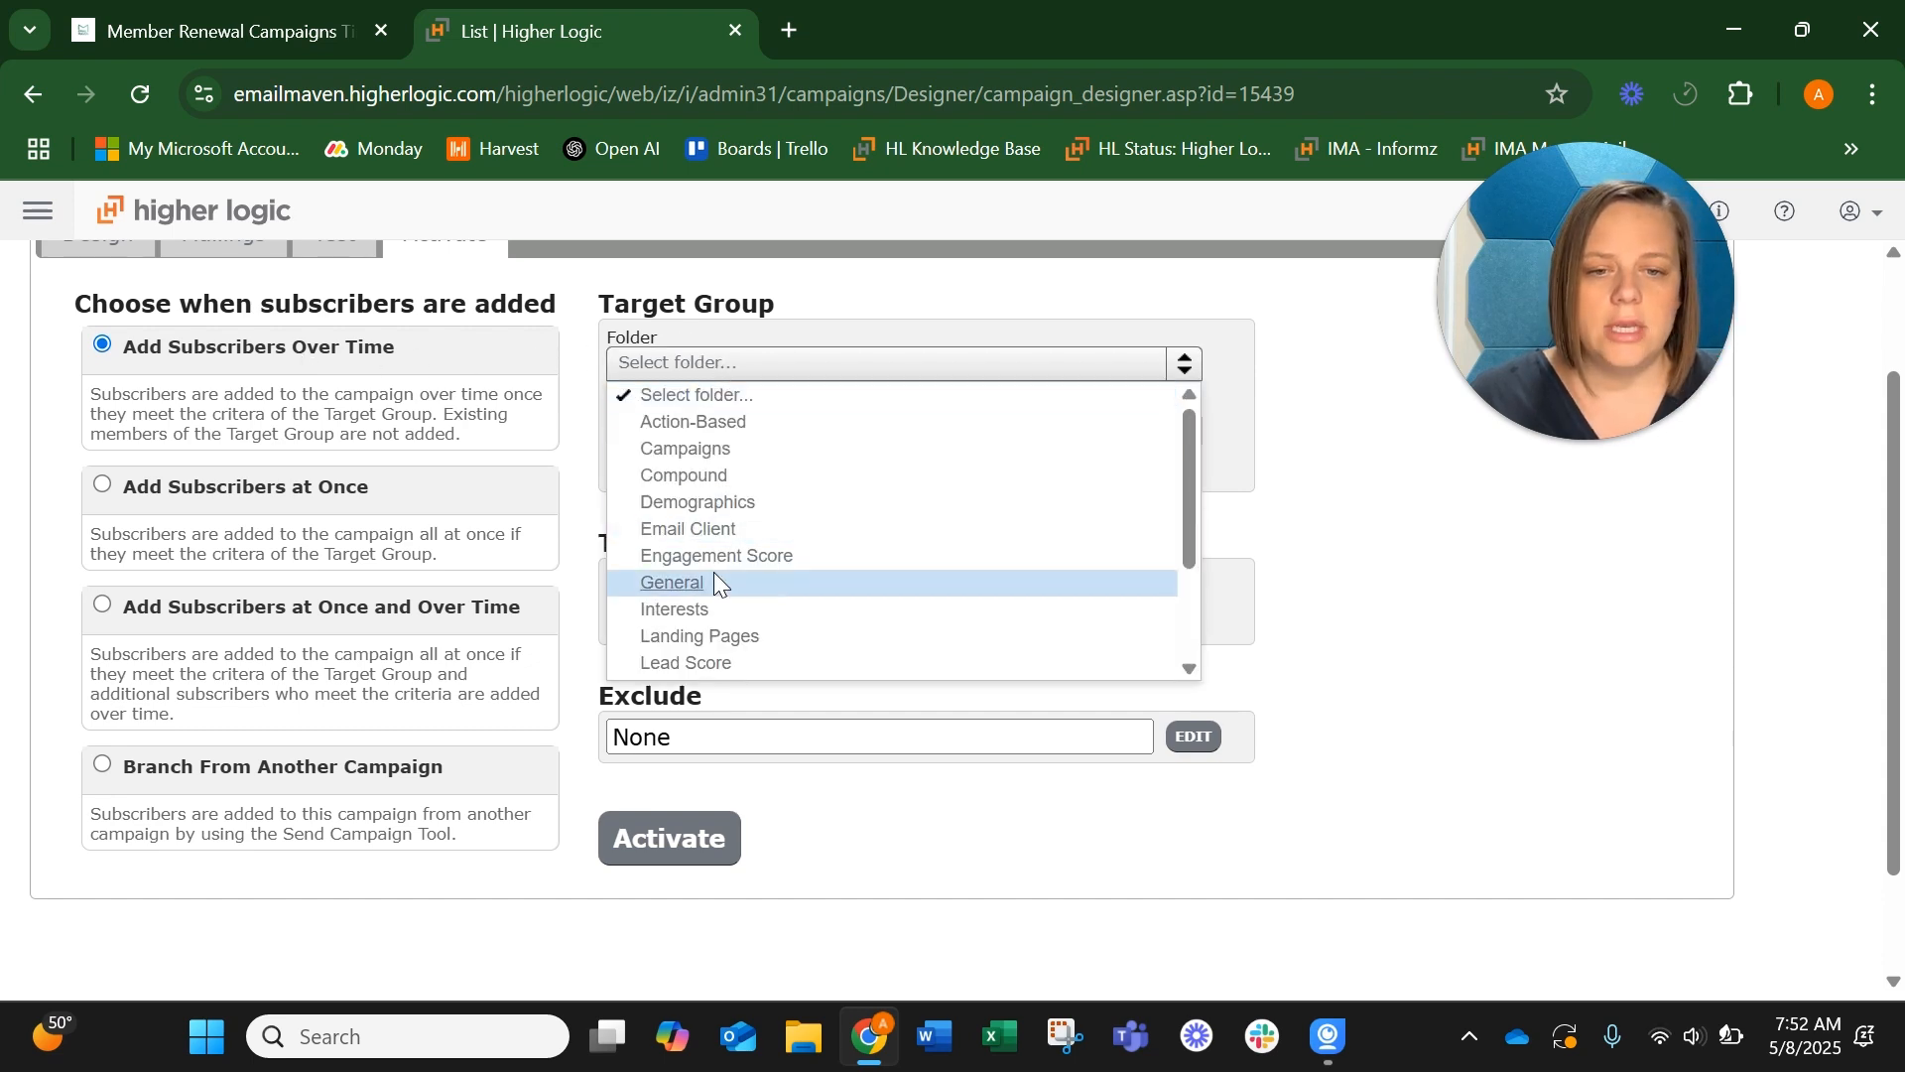
pyautogui.click(712, 608)
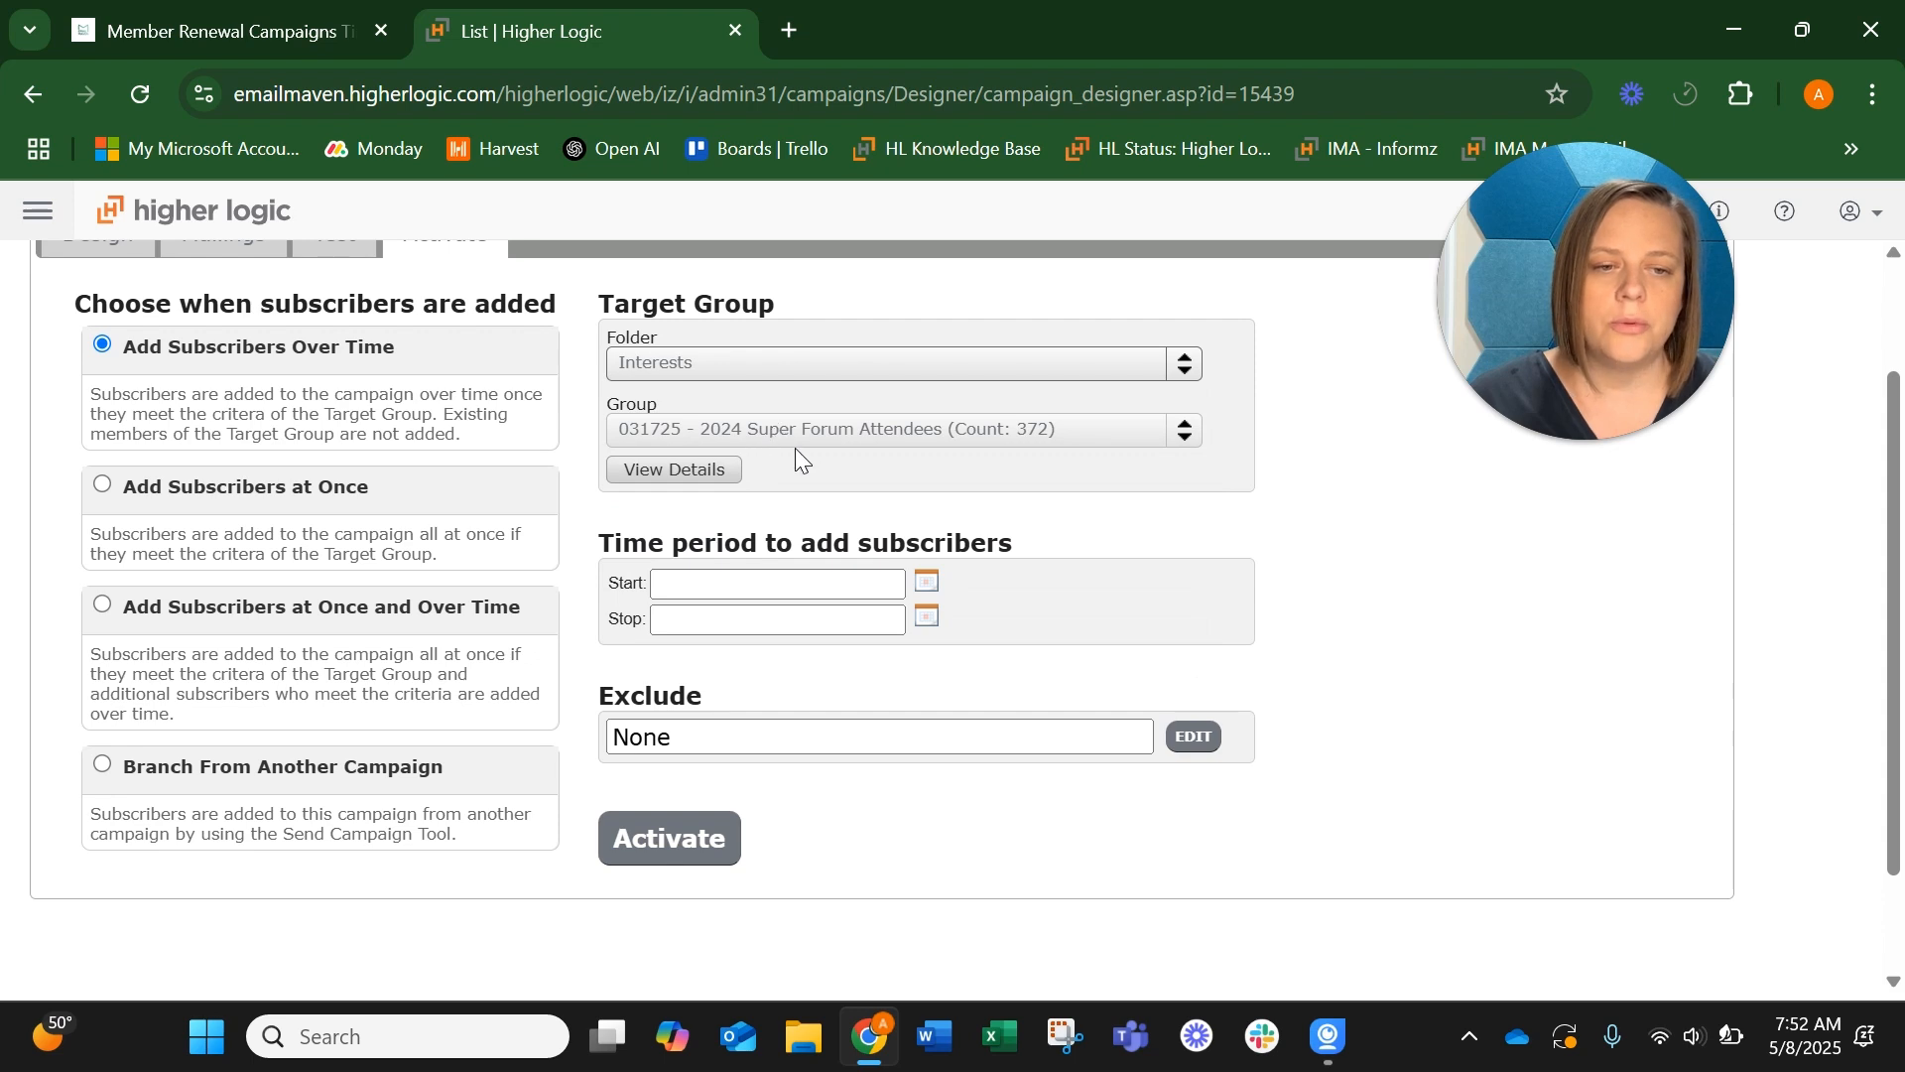
# Set the start date of the time period for adding subscribers to 08 May 2025
pyautogui.click(925, 580)
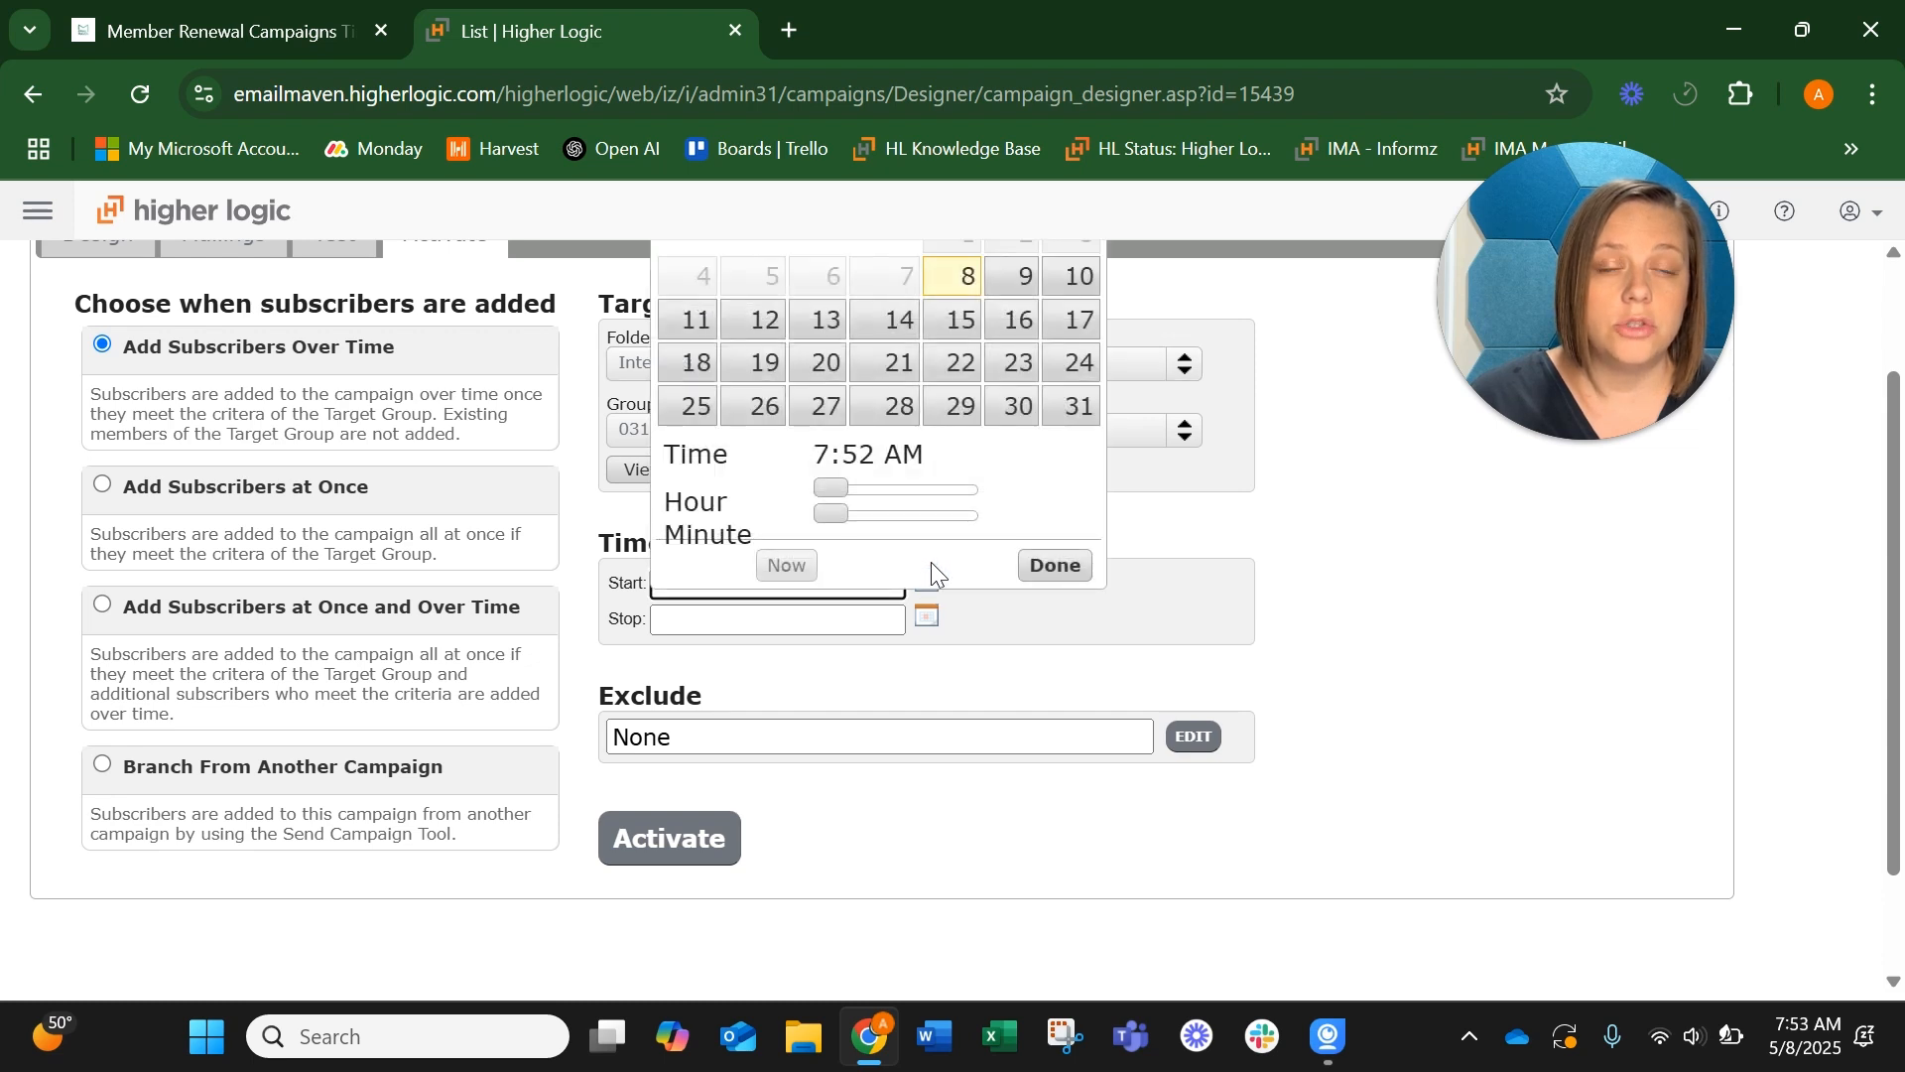
pyautogui.scroll(1, 960, 484)
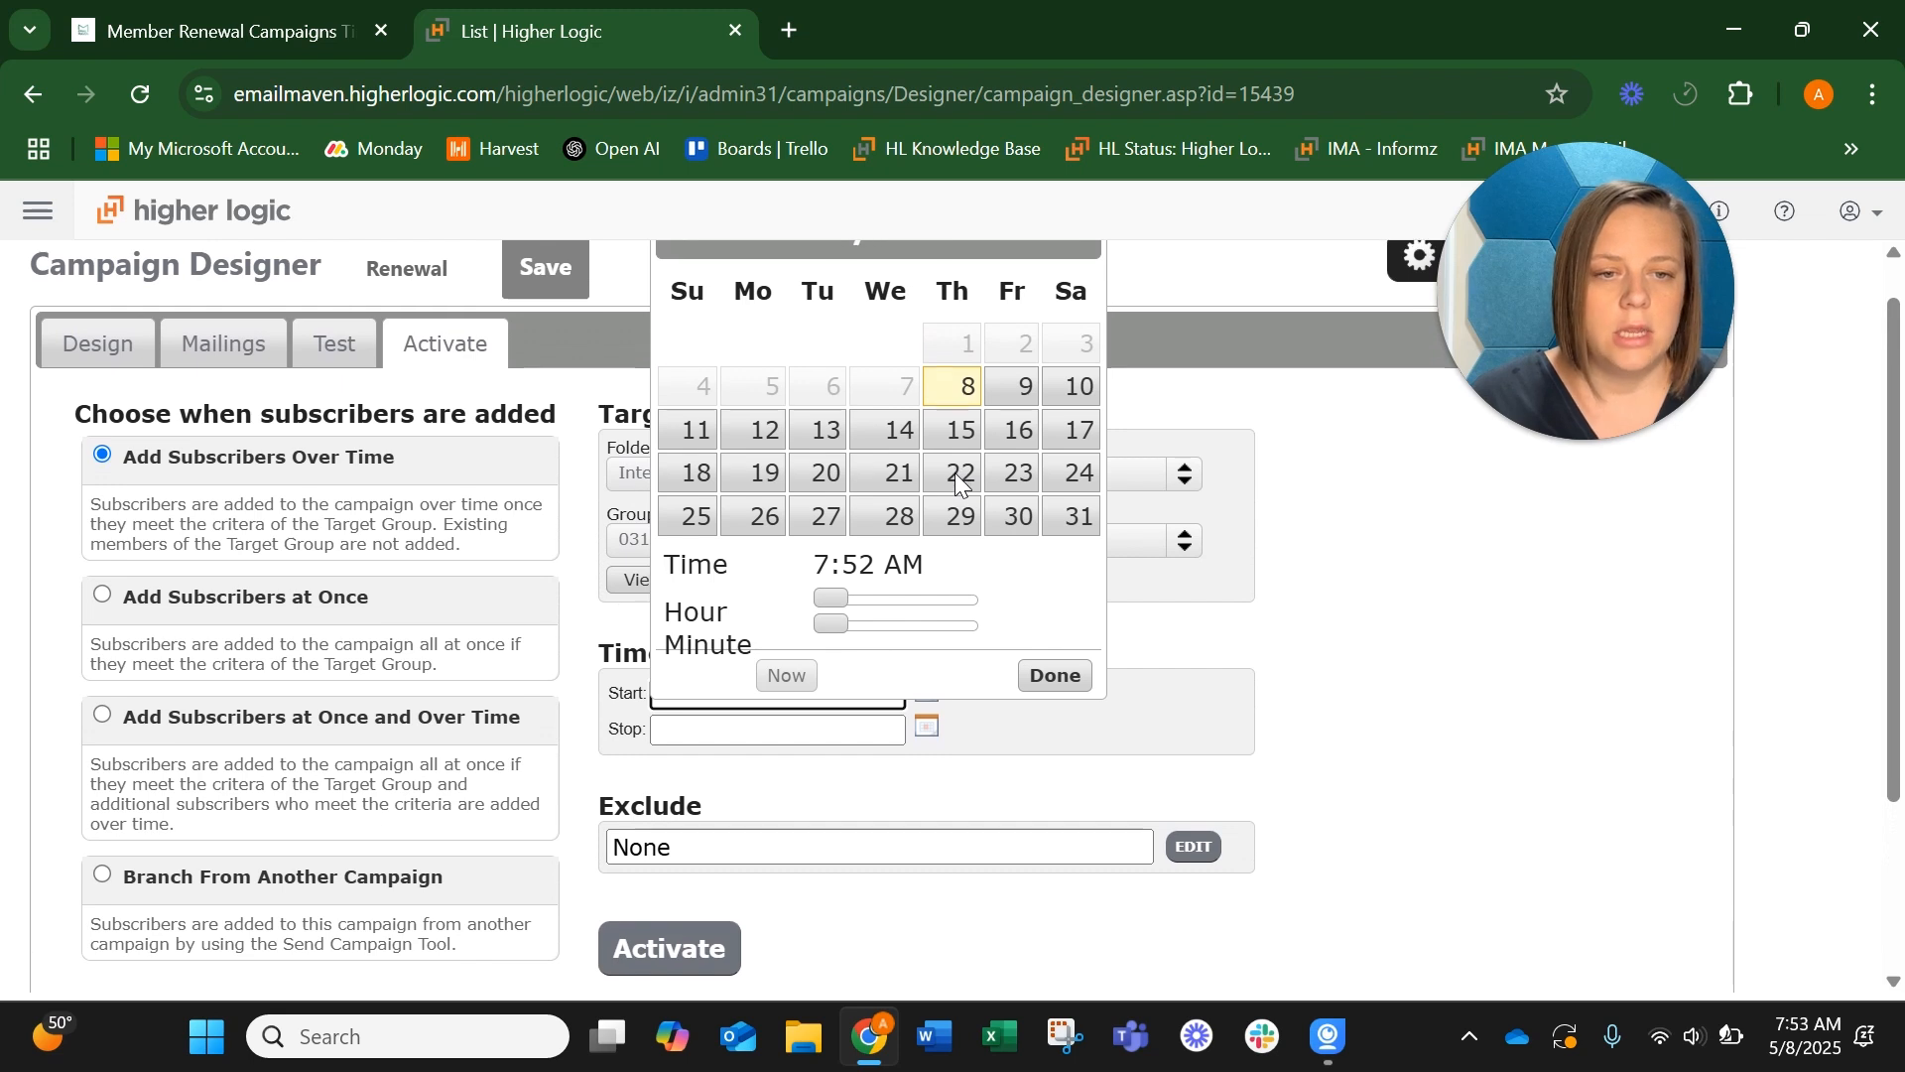
pyautogui.click(1054, 673)
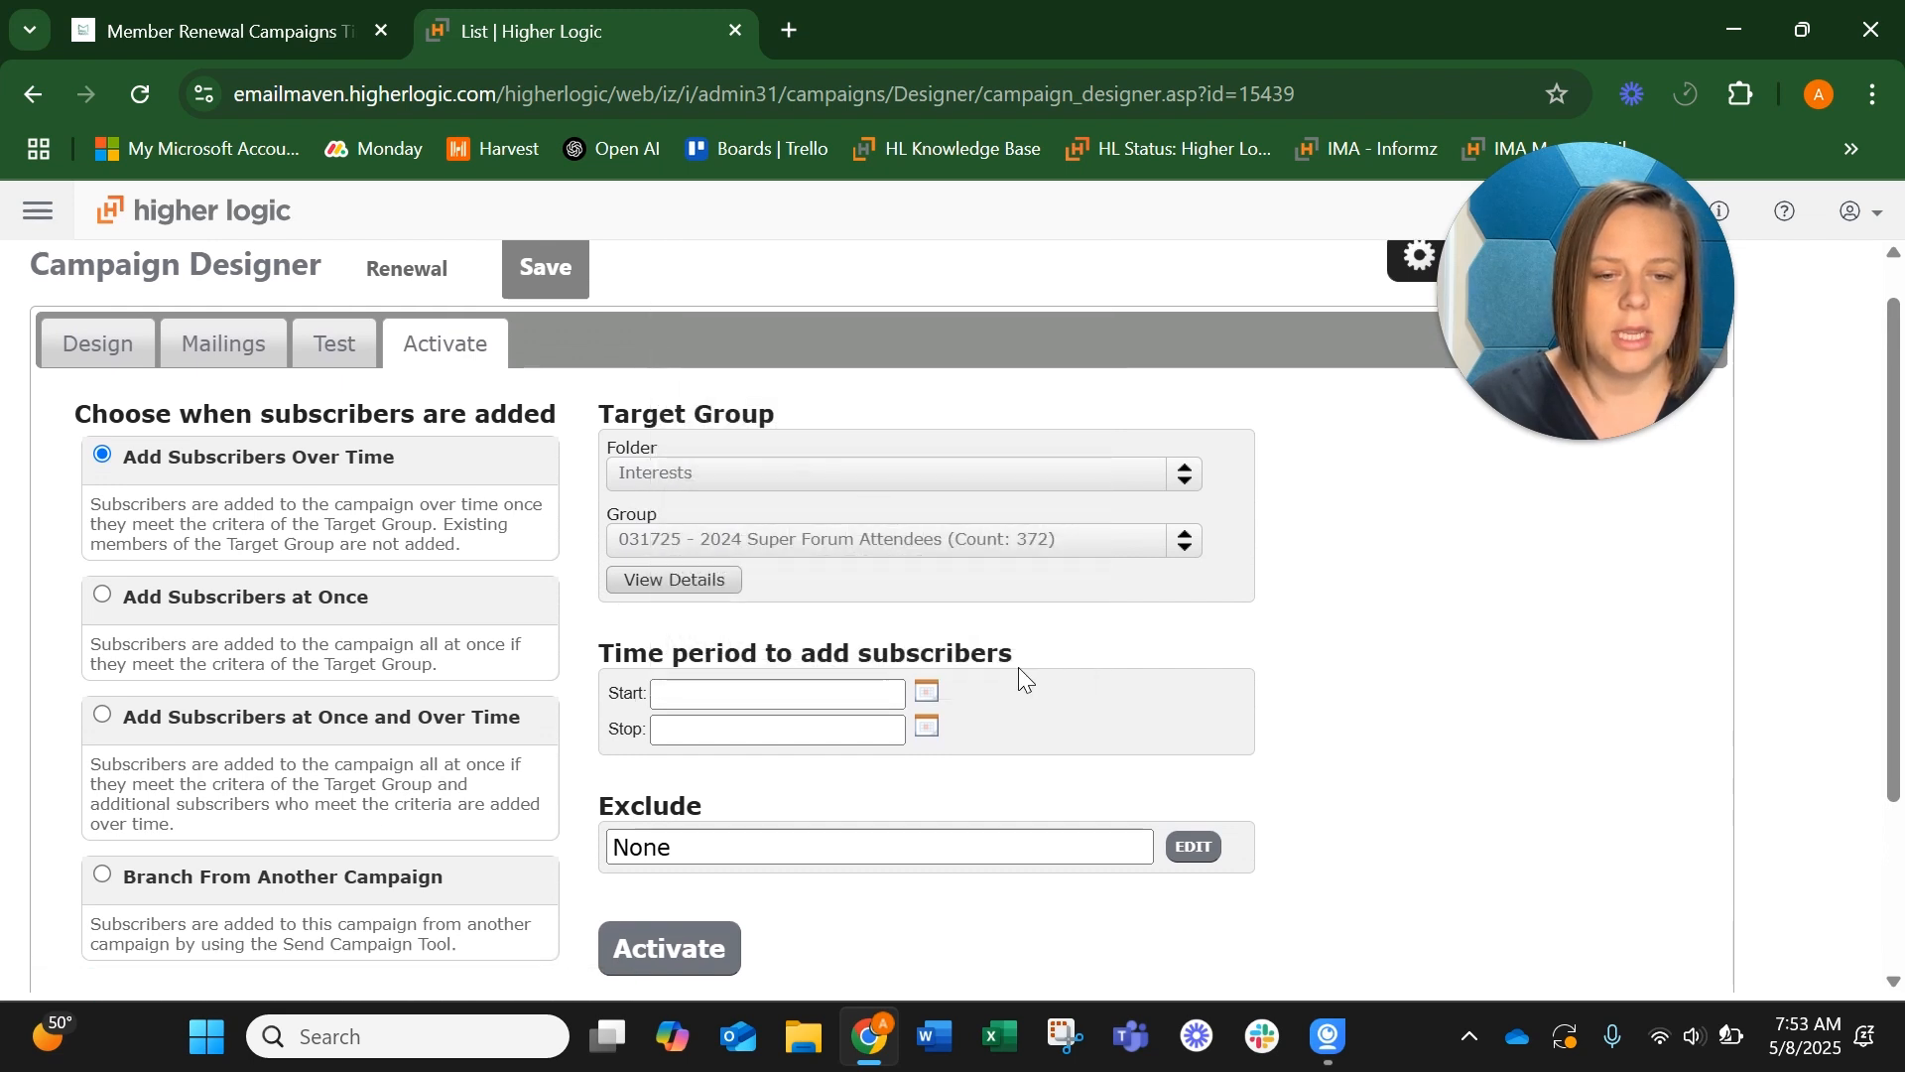
pyautogui.click(926, 692)
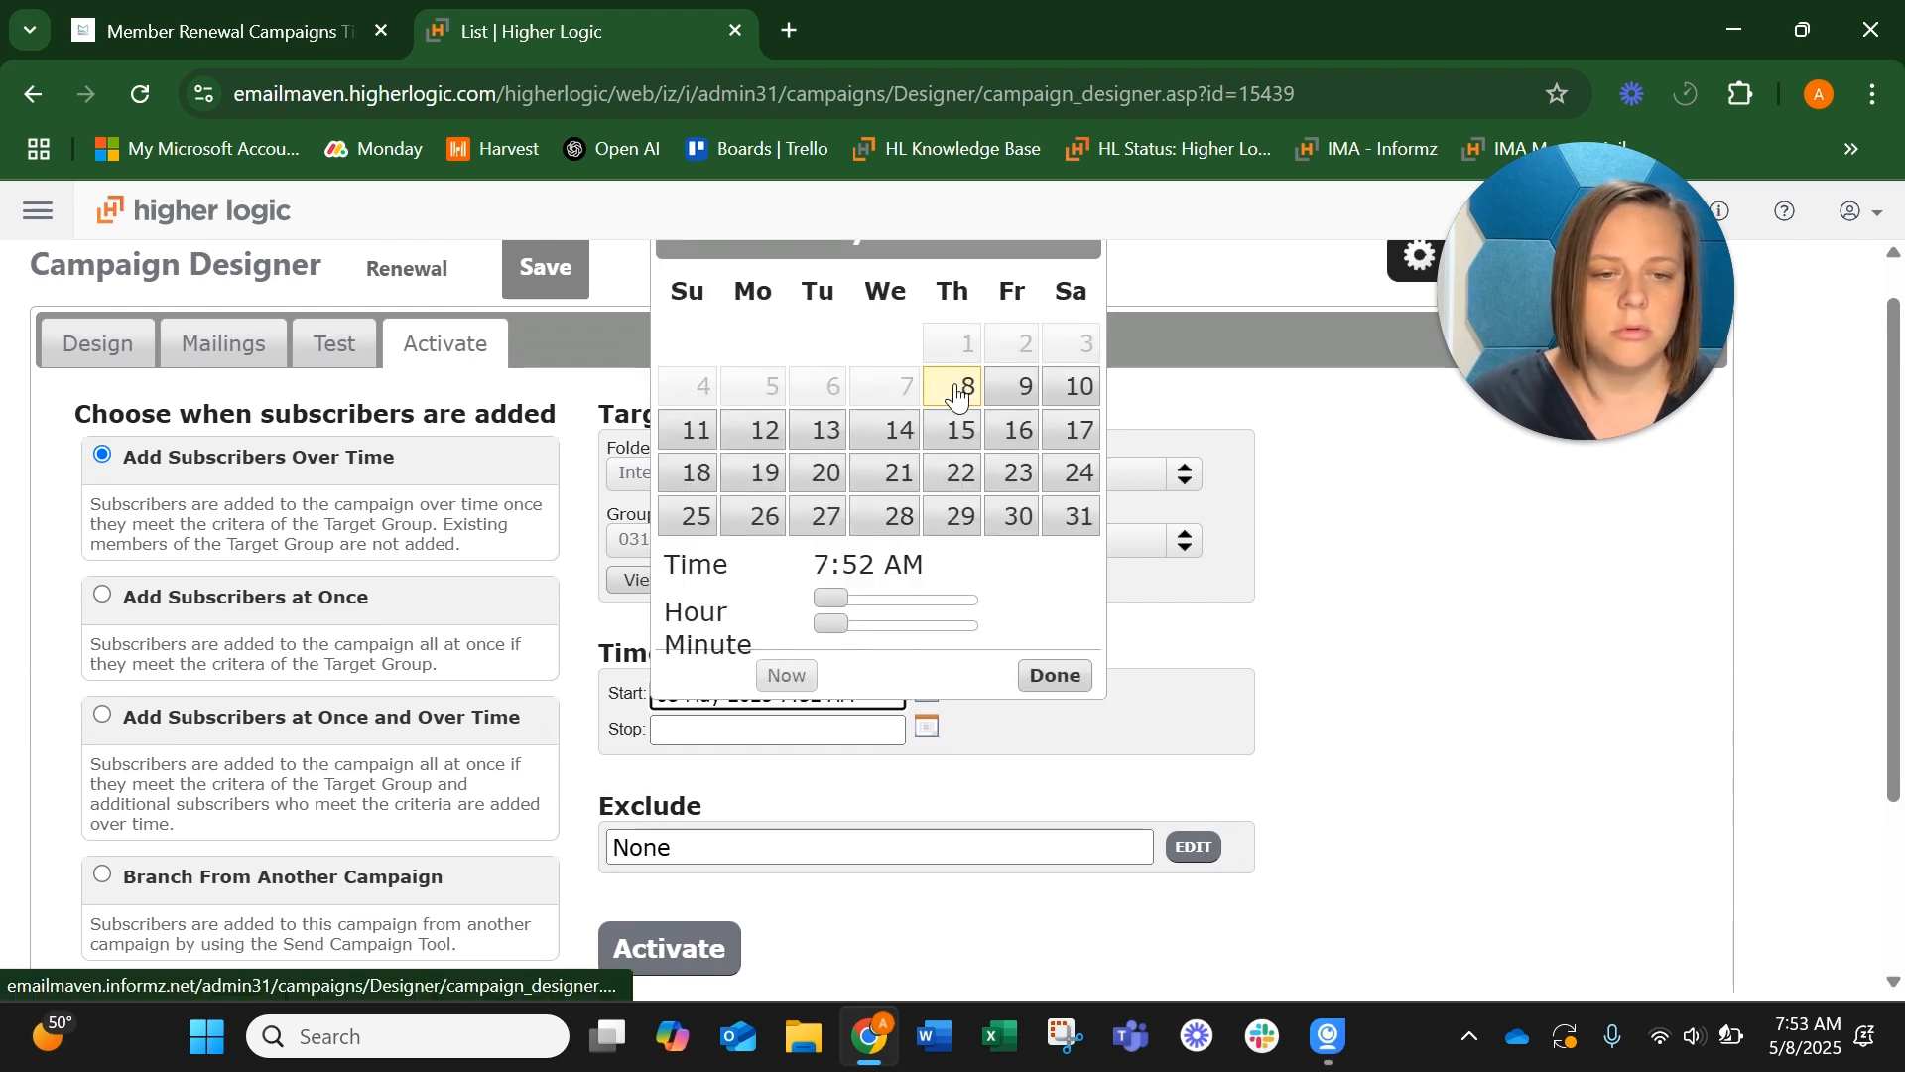
pyautogui.click(1056, 675)
pyautogui.scroll(-1, 1034, 670)
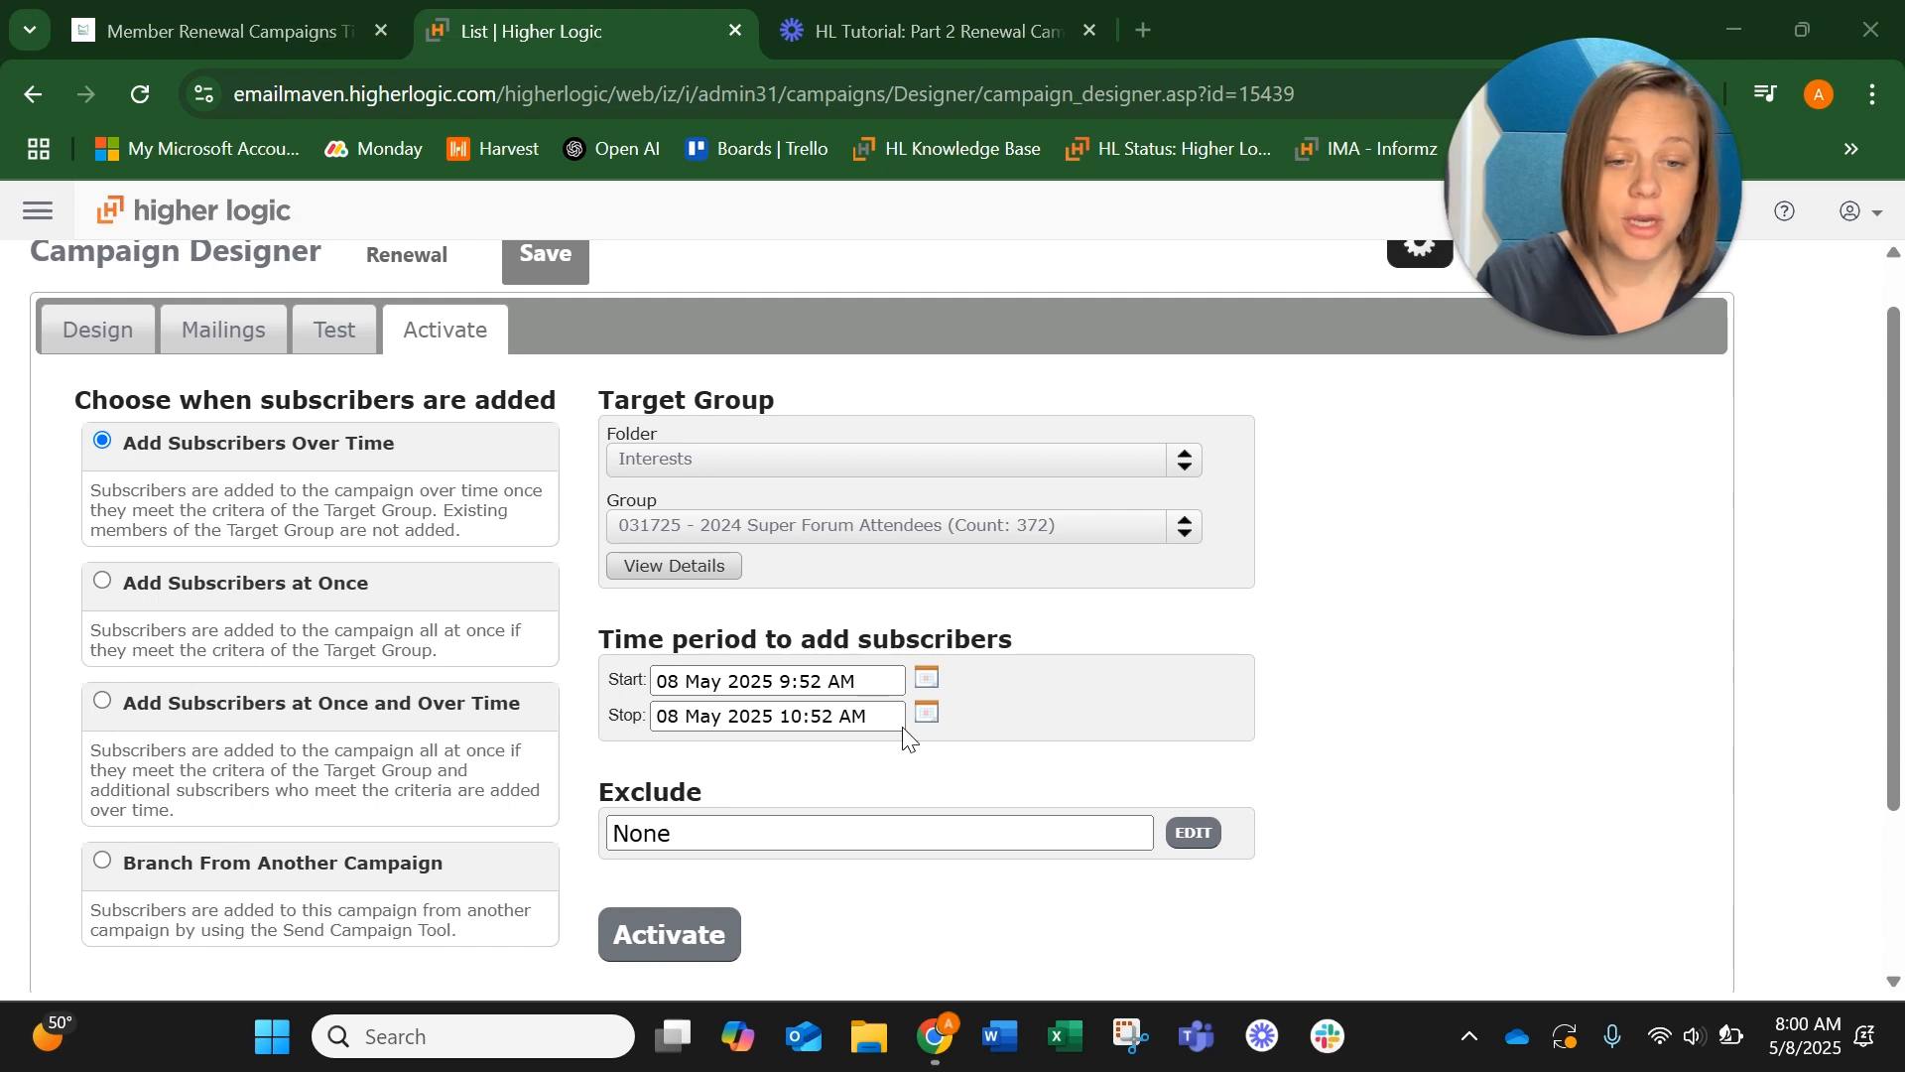
# Set the stop date of the time period for adding subscribers to 31 Dec 2026
pyautogui.click(924, 714)
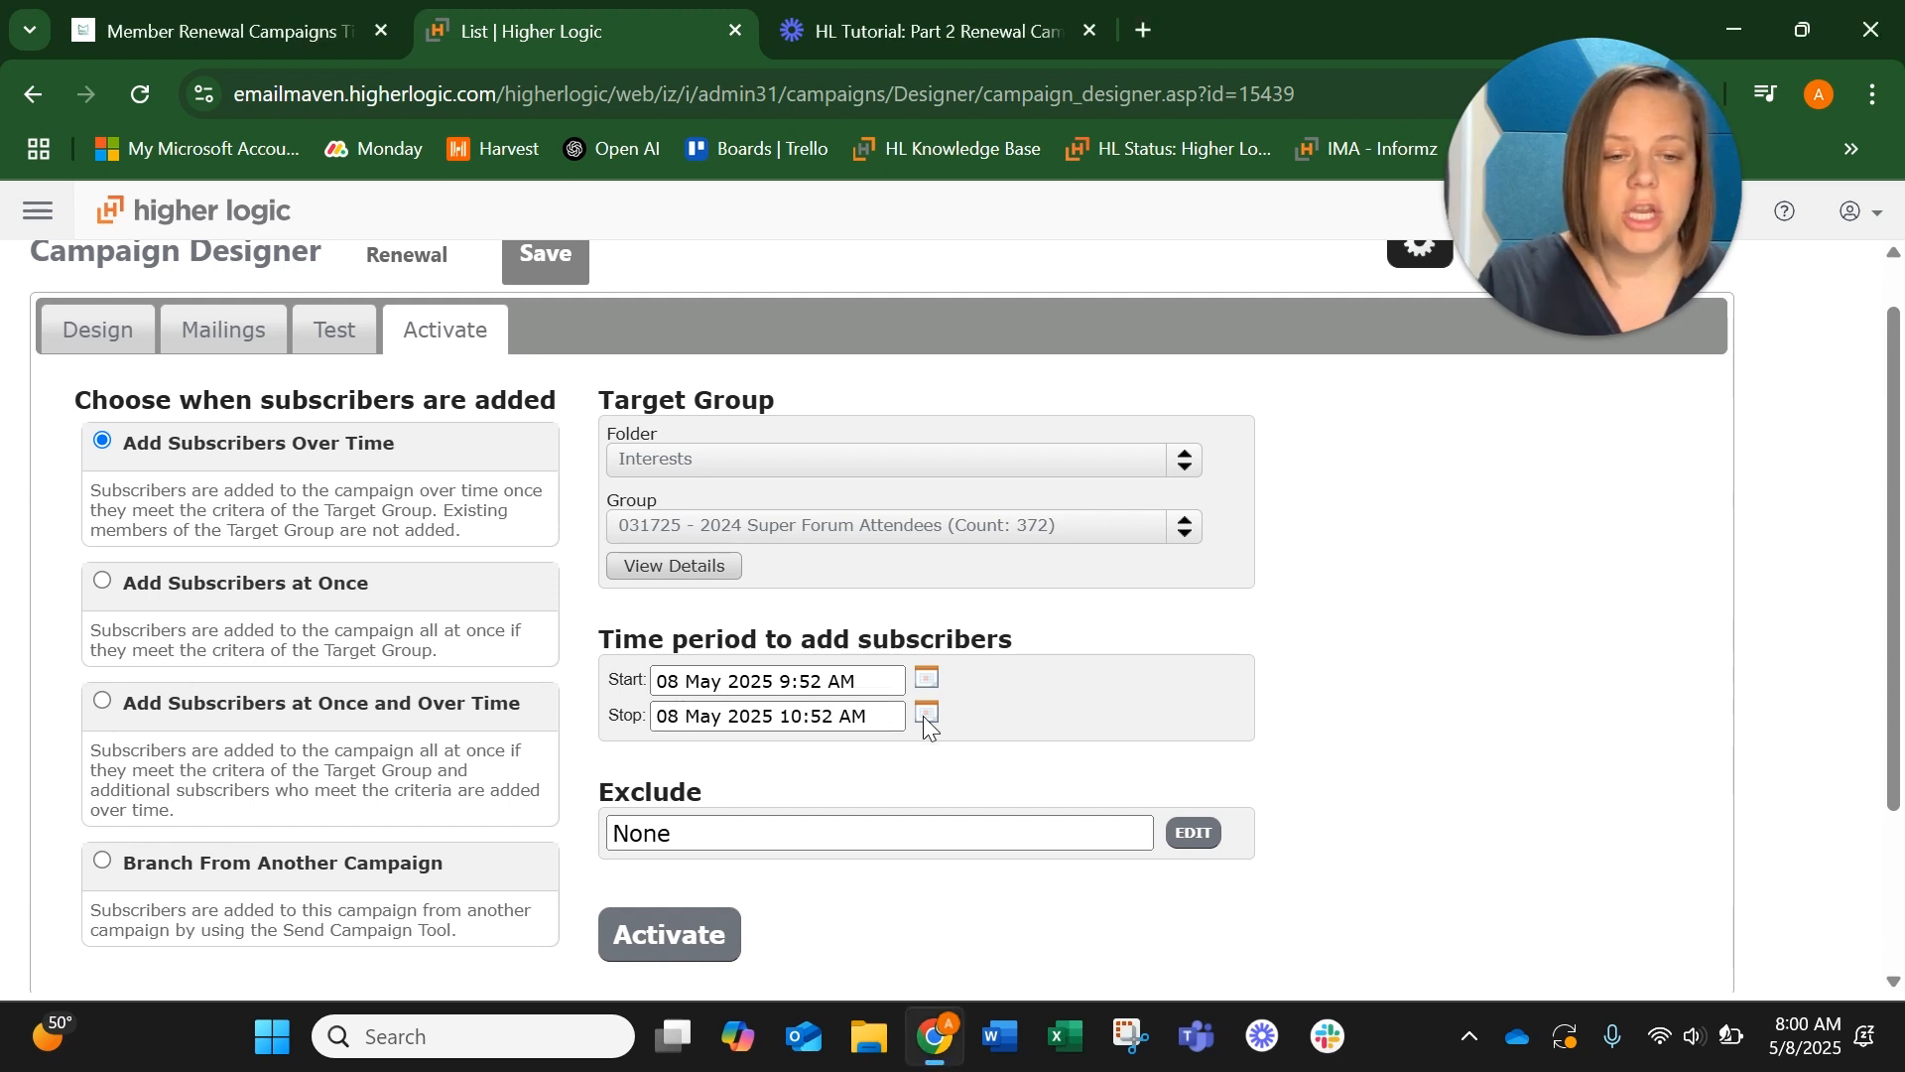
pyautogui.scroll(1, 1014, 354)
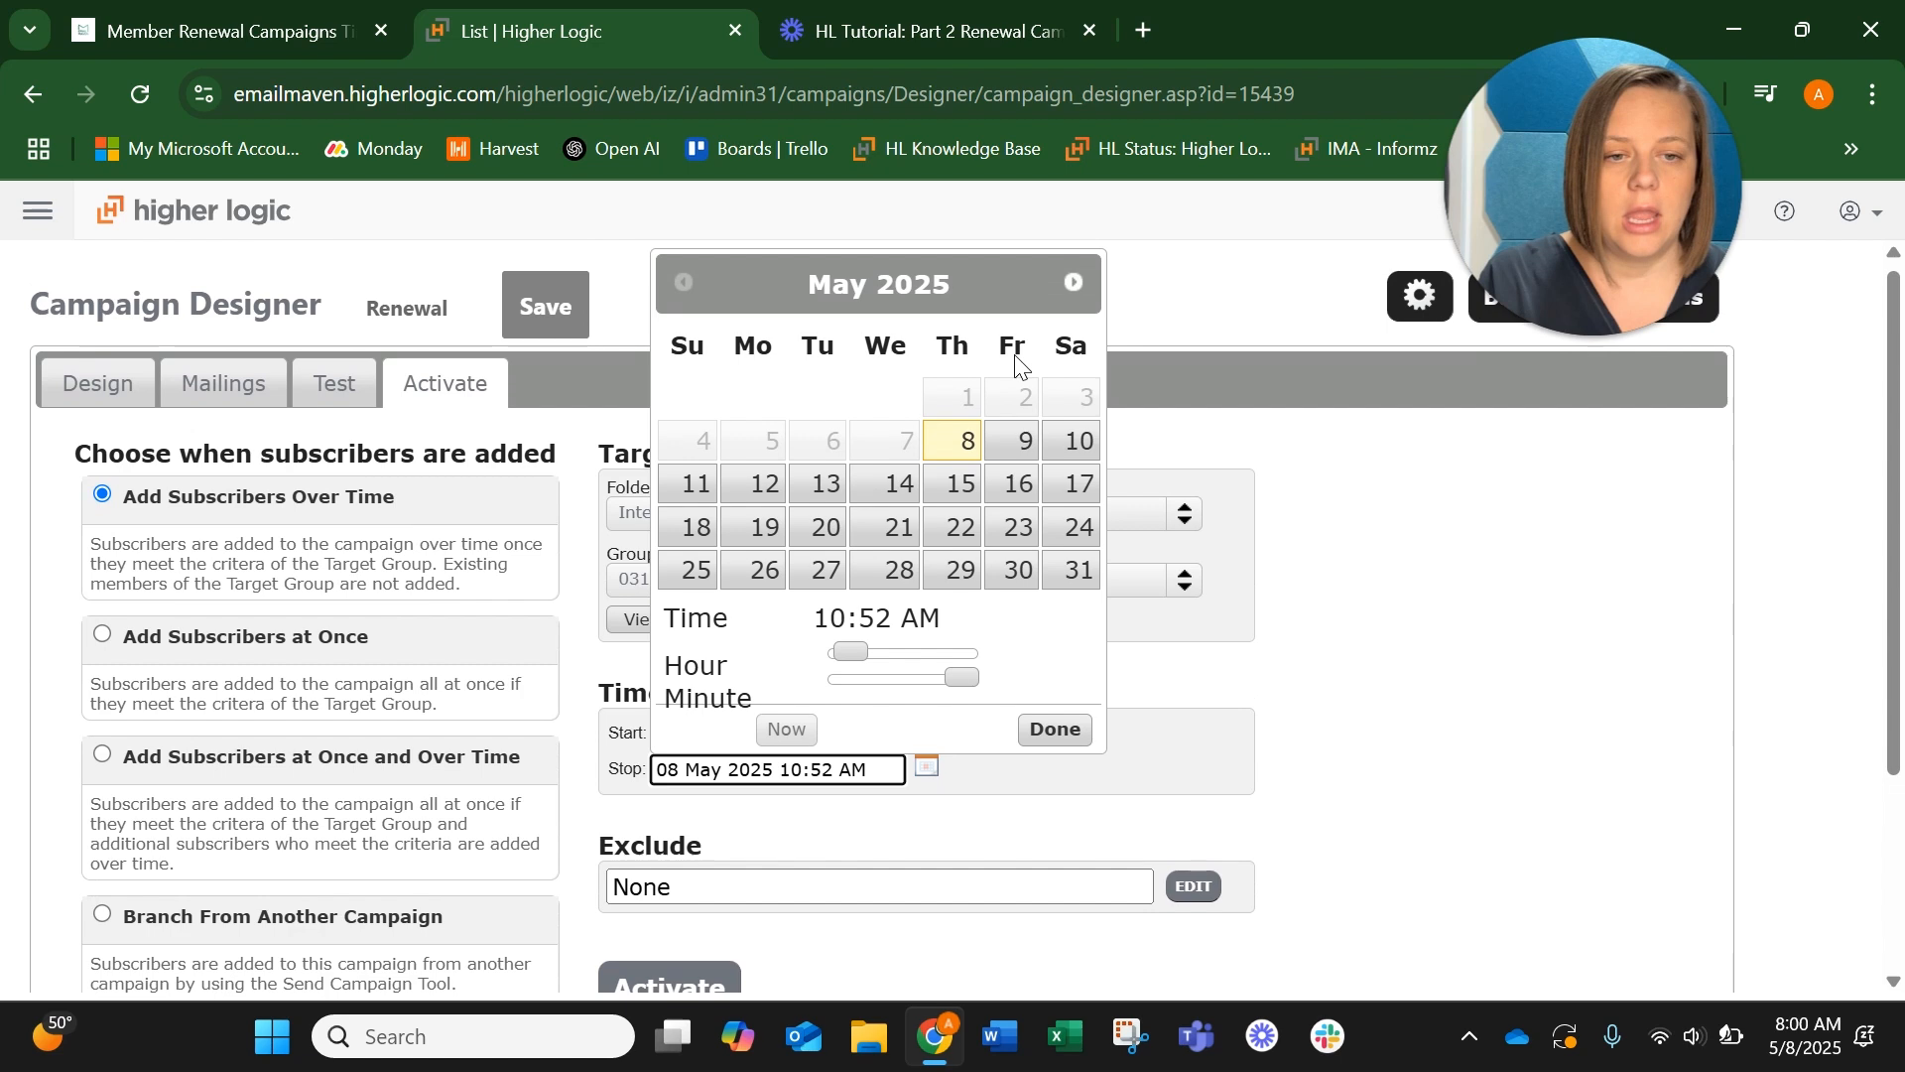
pyautogui.click(1071, 282)
pyautogui.click(1071, 282)
pyautogui.click(1071, 281)
pyautogui.click(1071, 282)
pyautogui.click(1071, 281)
pyautogui.click(1071, 282)
pyautogui.click(1071, 282)
pyautogui.click(1072, 281)
pyautogui.click(1071, 281)
pyautogui.click(1072, 282)
pyautogui.click(1071, 282)
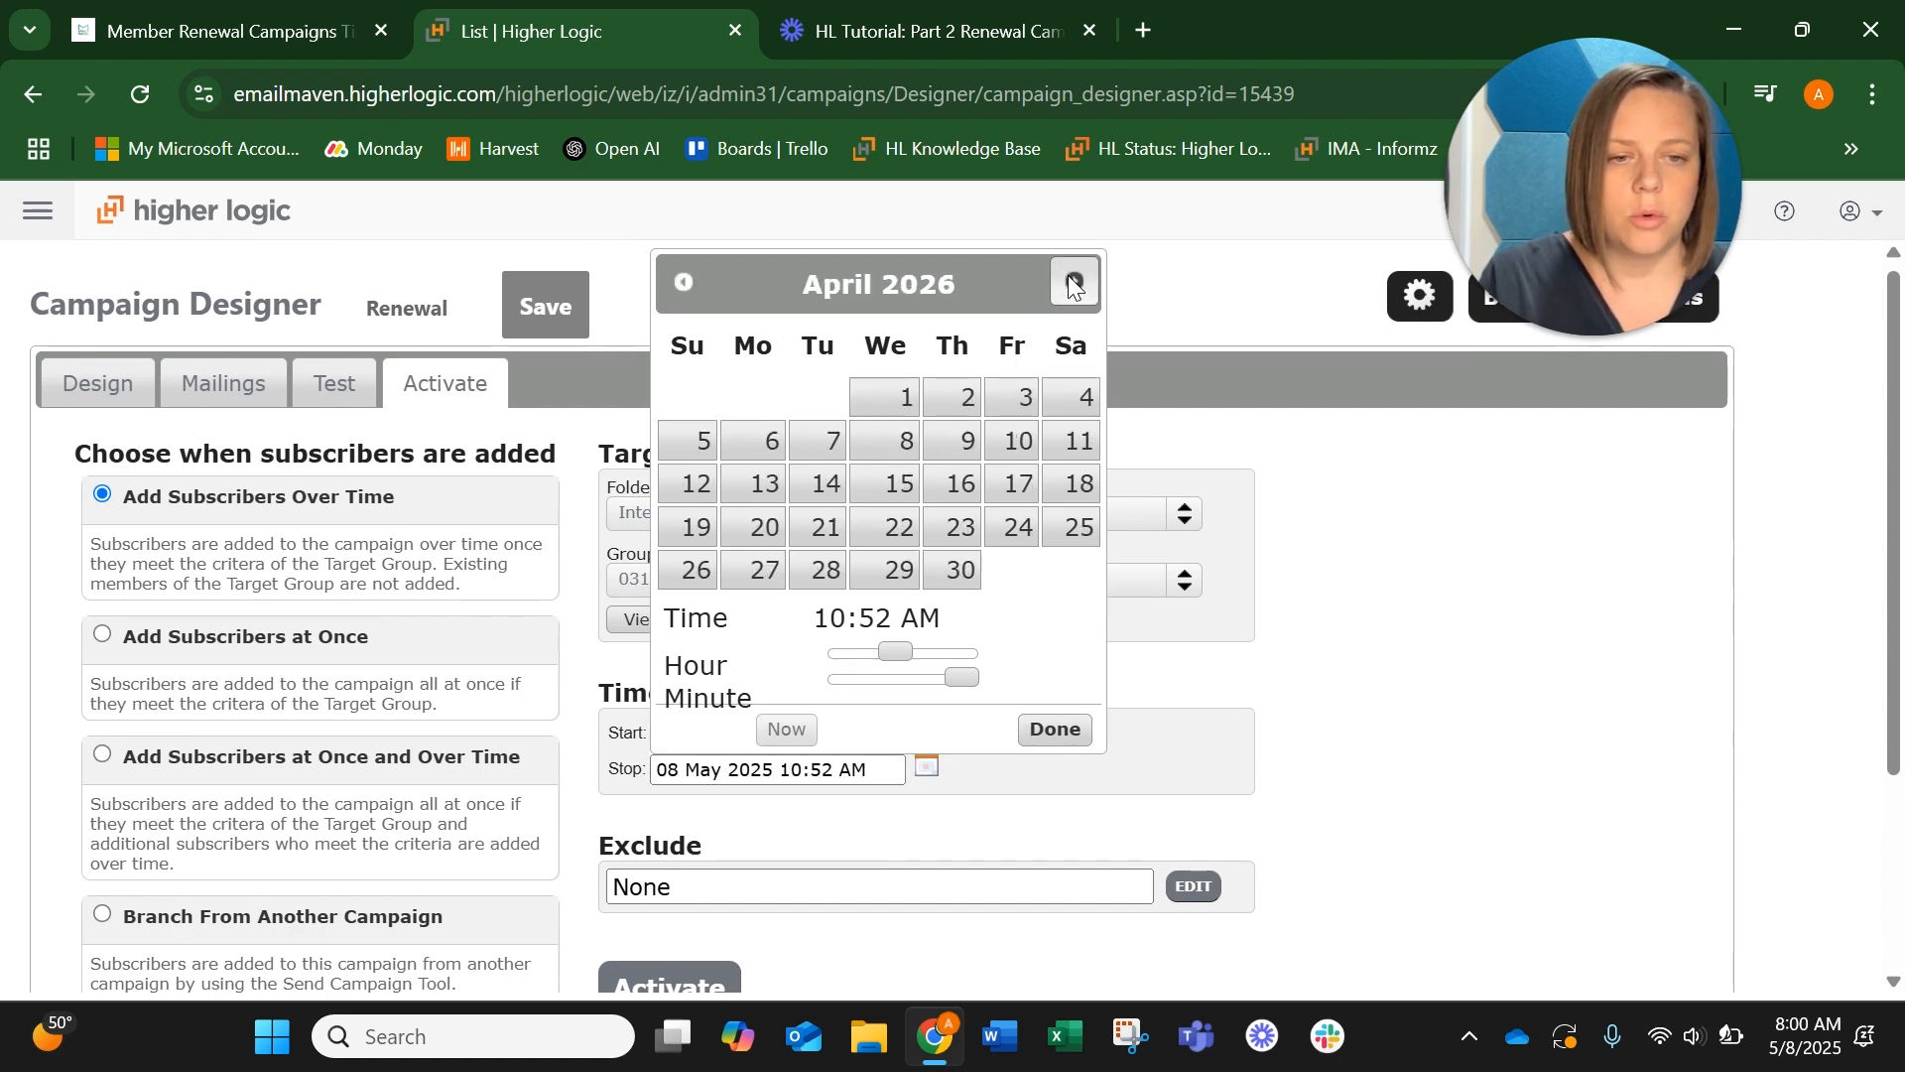
pyautogui.click(1071, 282)
pyautogui.click(1071, 282)
pyautogui.click(1072, 281)
pyautogui.click(1069, 280)
pyautogui.click(1070, 279)
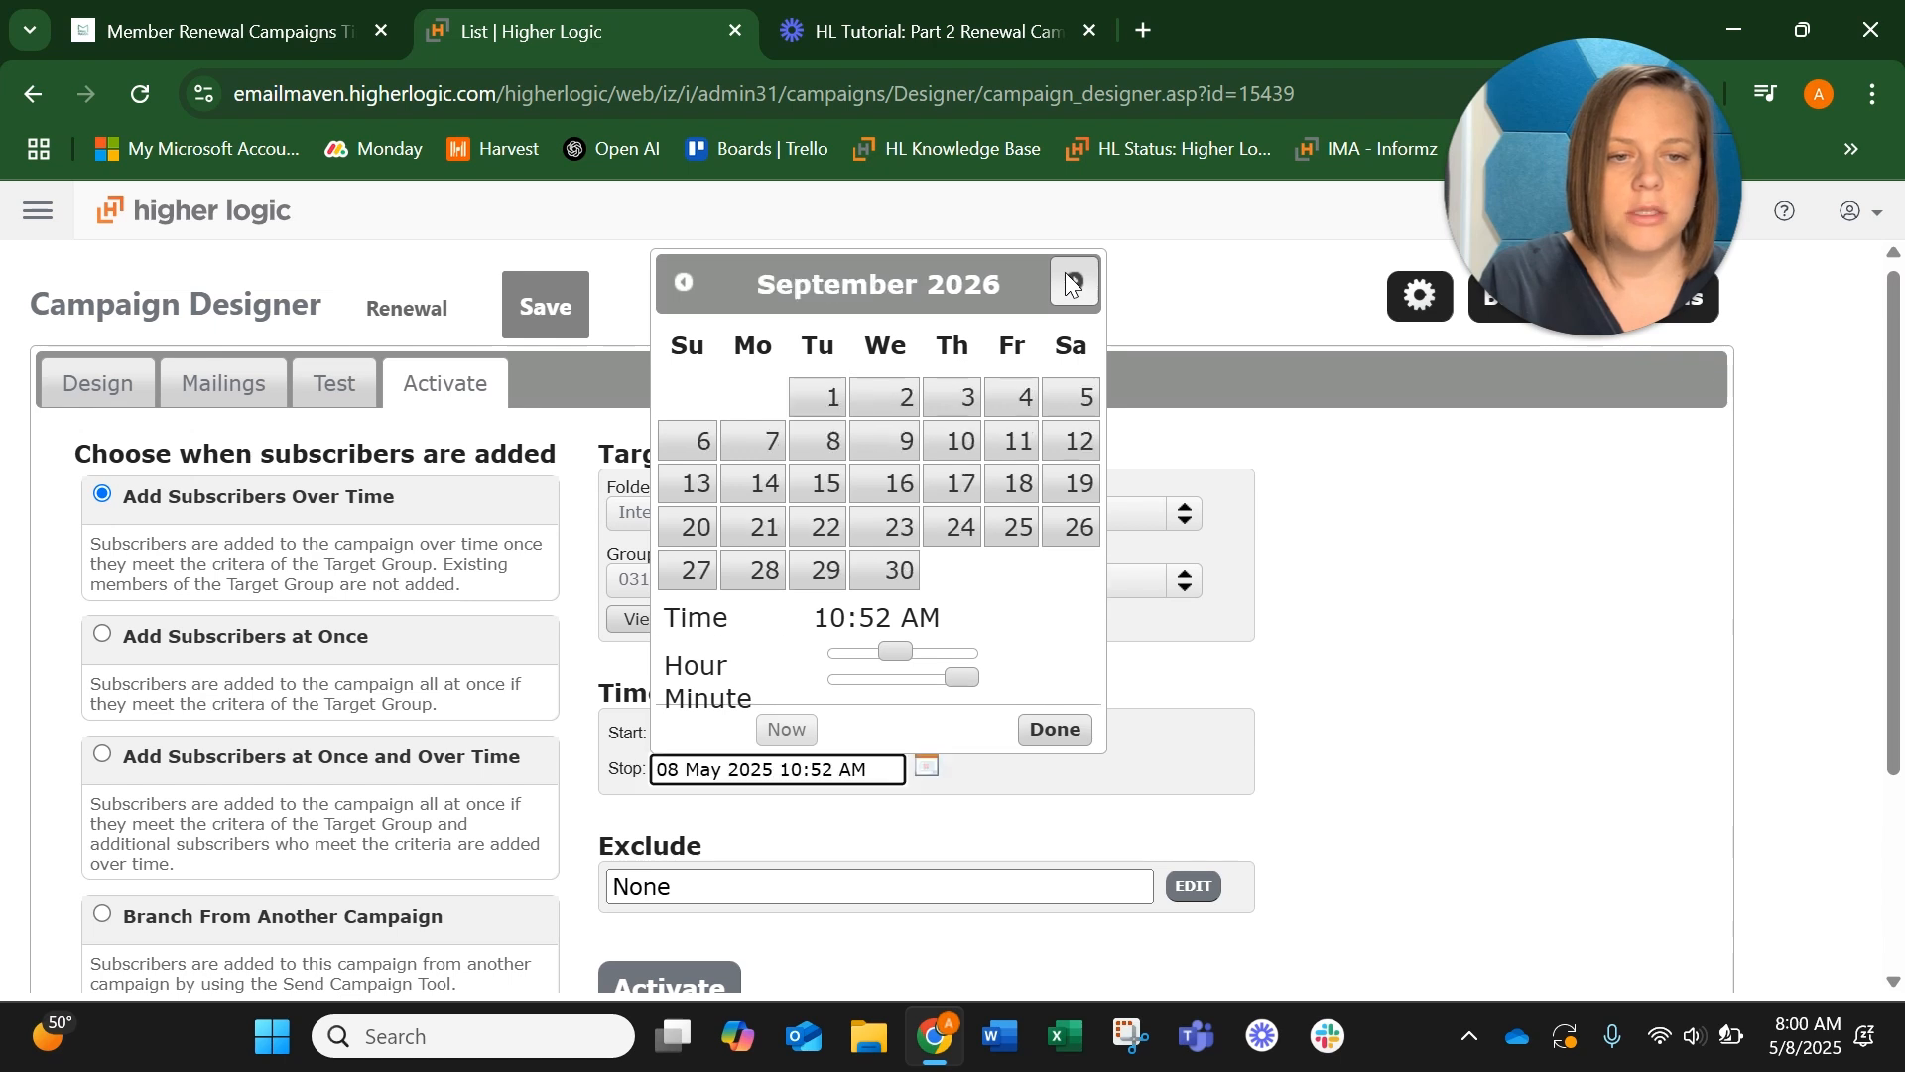
pyautogui.click(1070, 279)
pyautogui.click(1070, 279)
pyautogui.click(1069, 280)
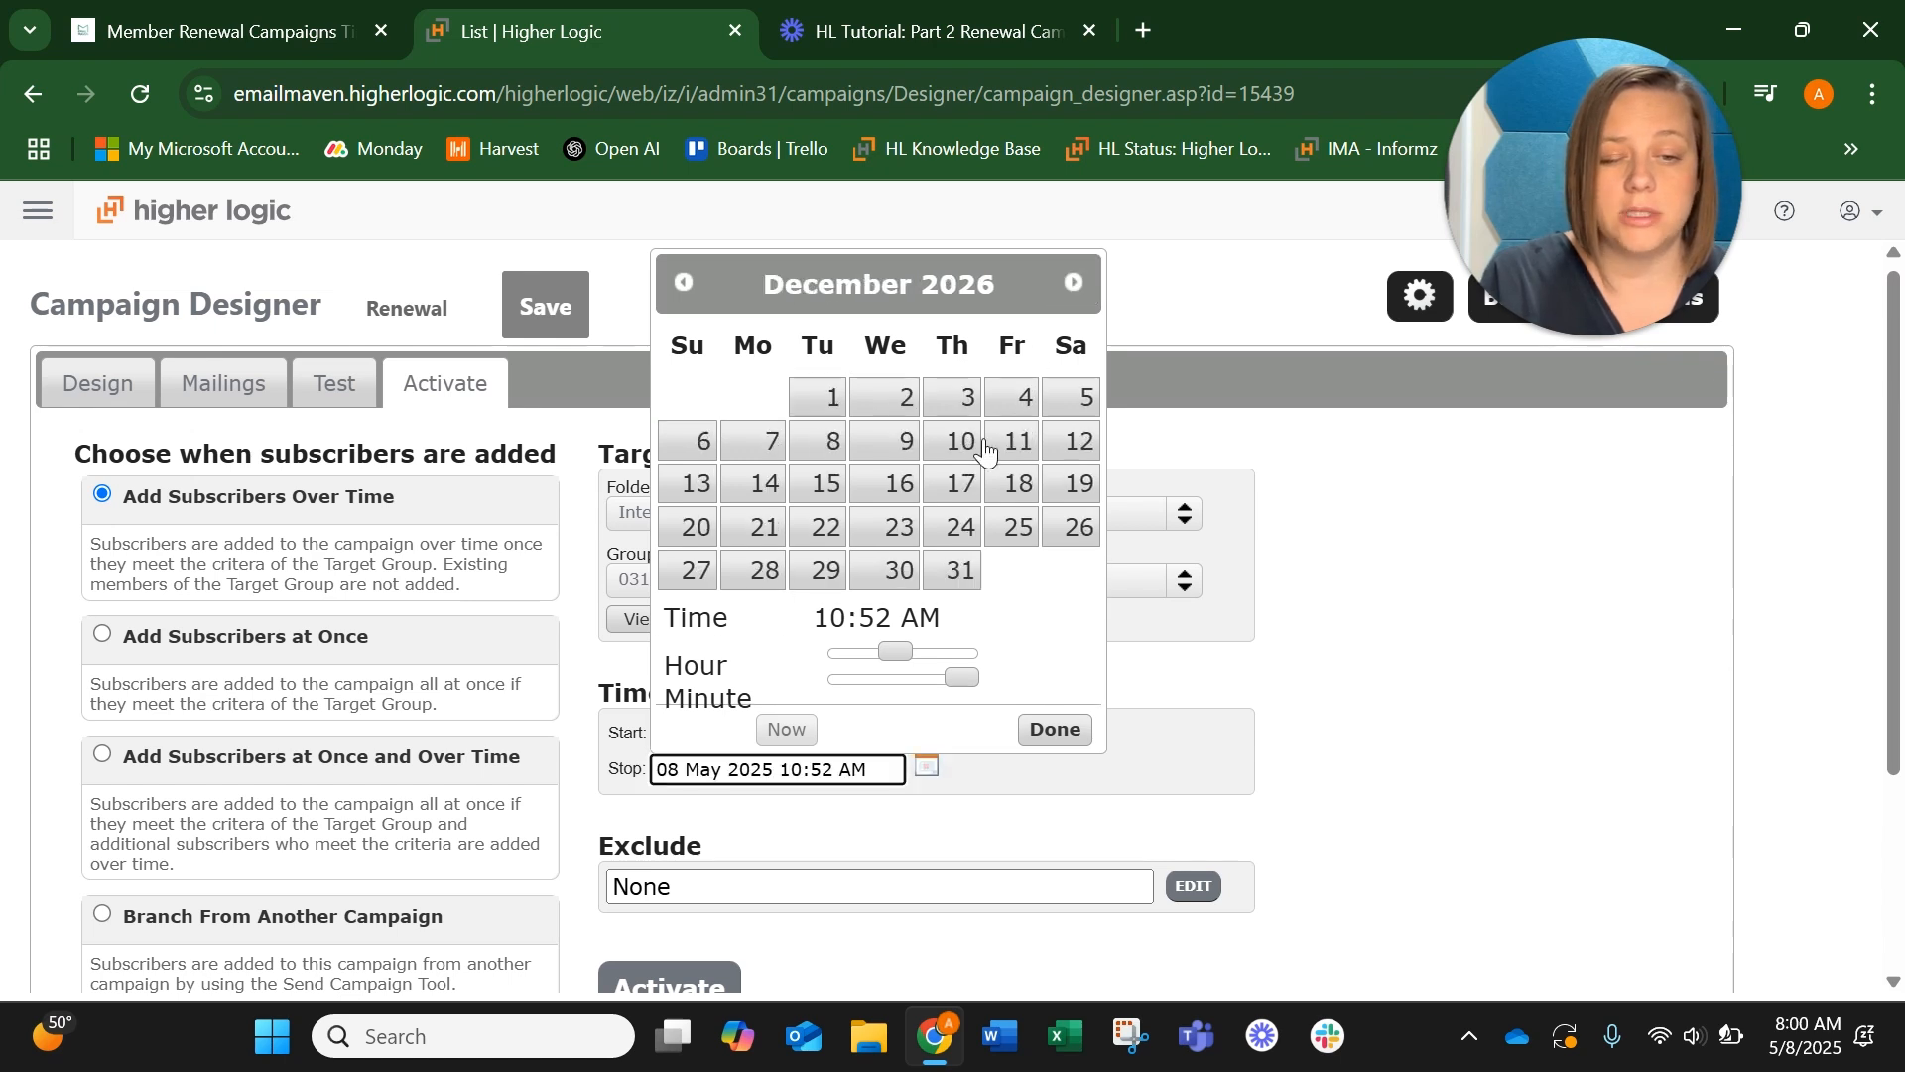
pyautogui.click(957, 573)
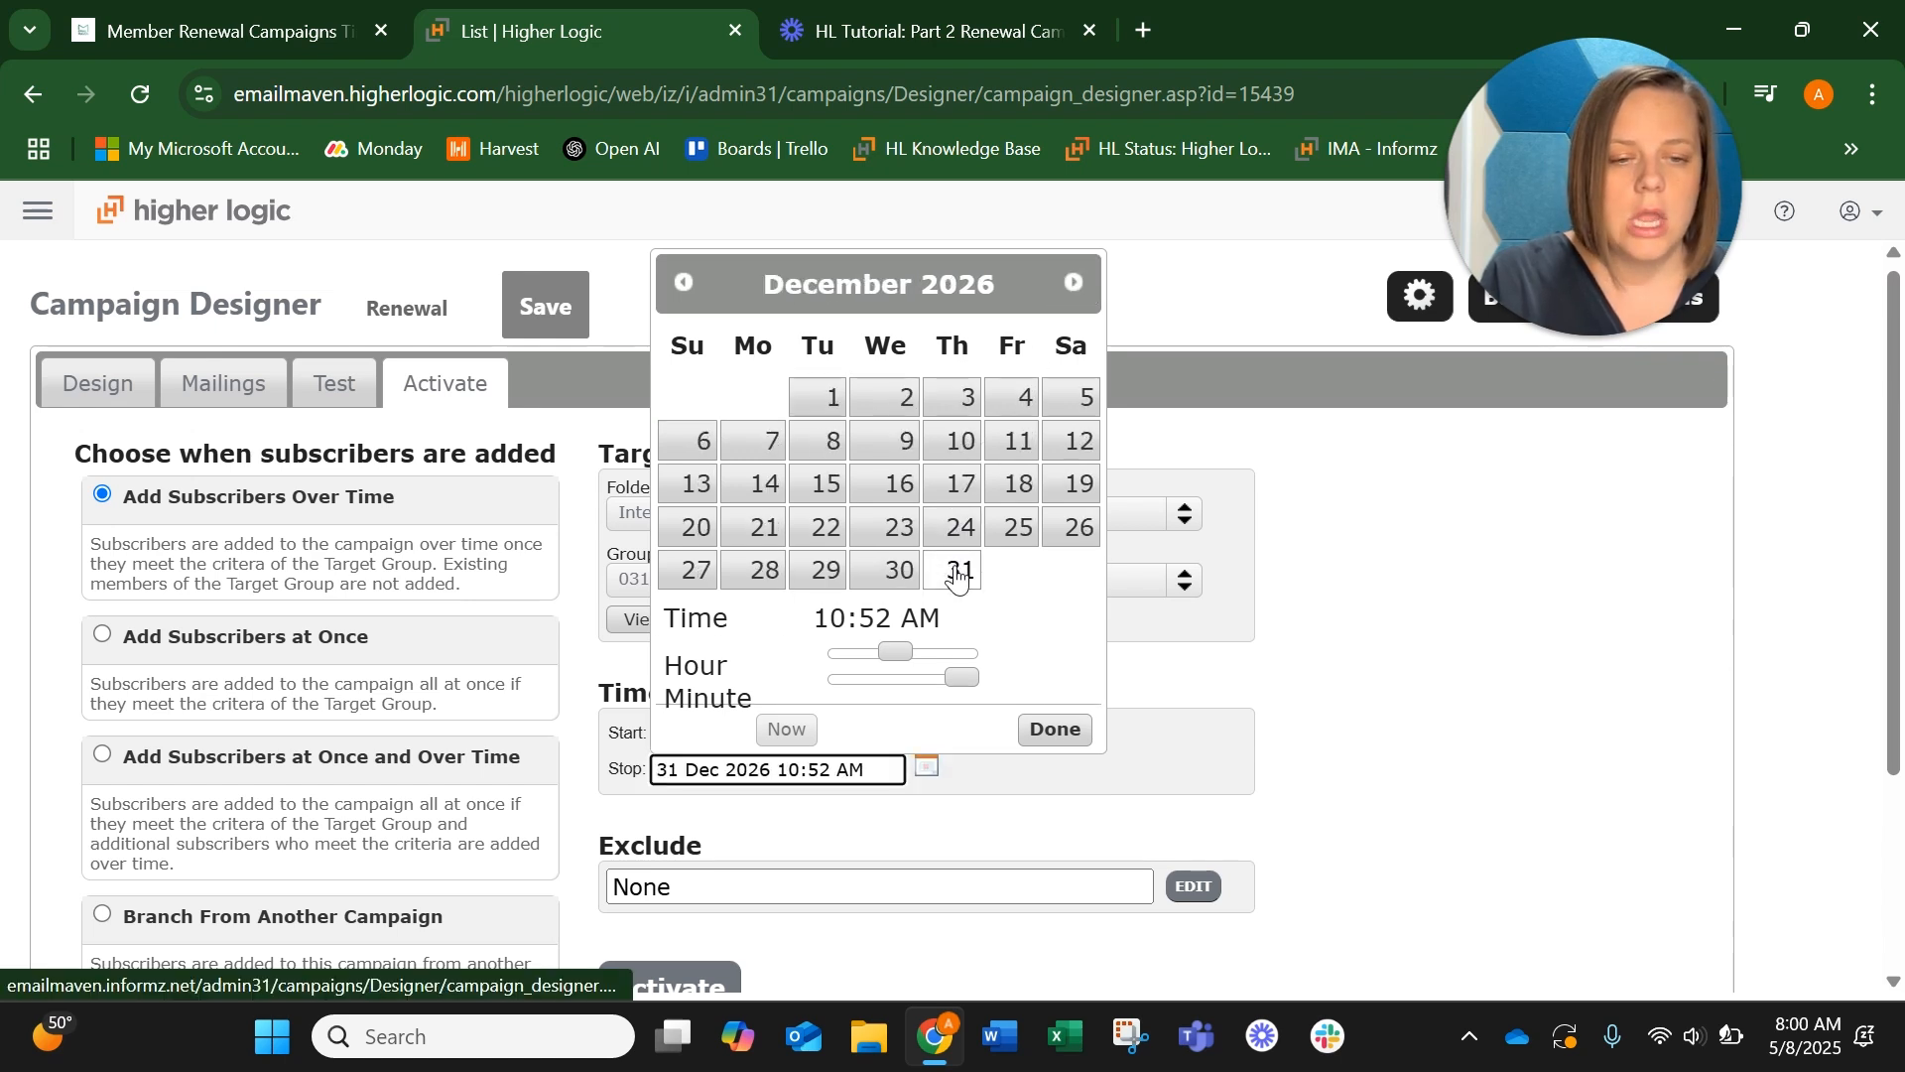
pyautogui.click(1079, 734)
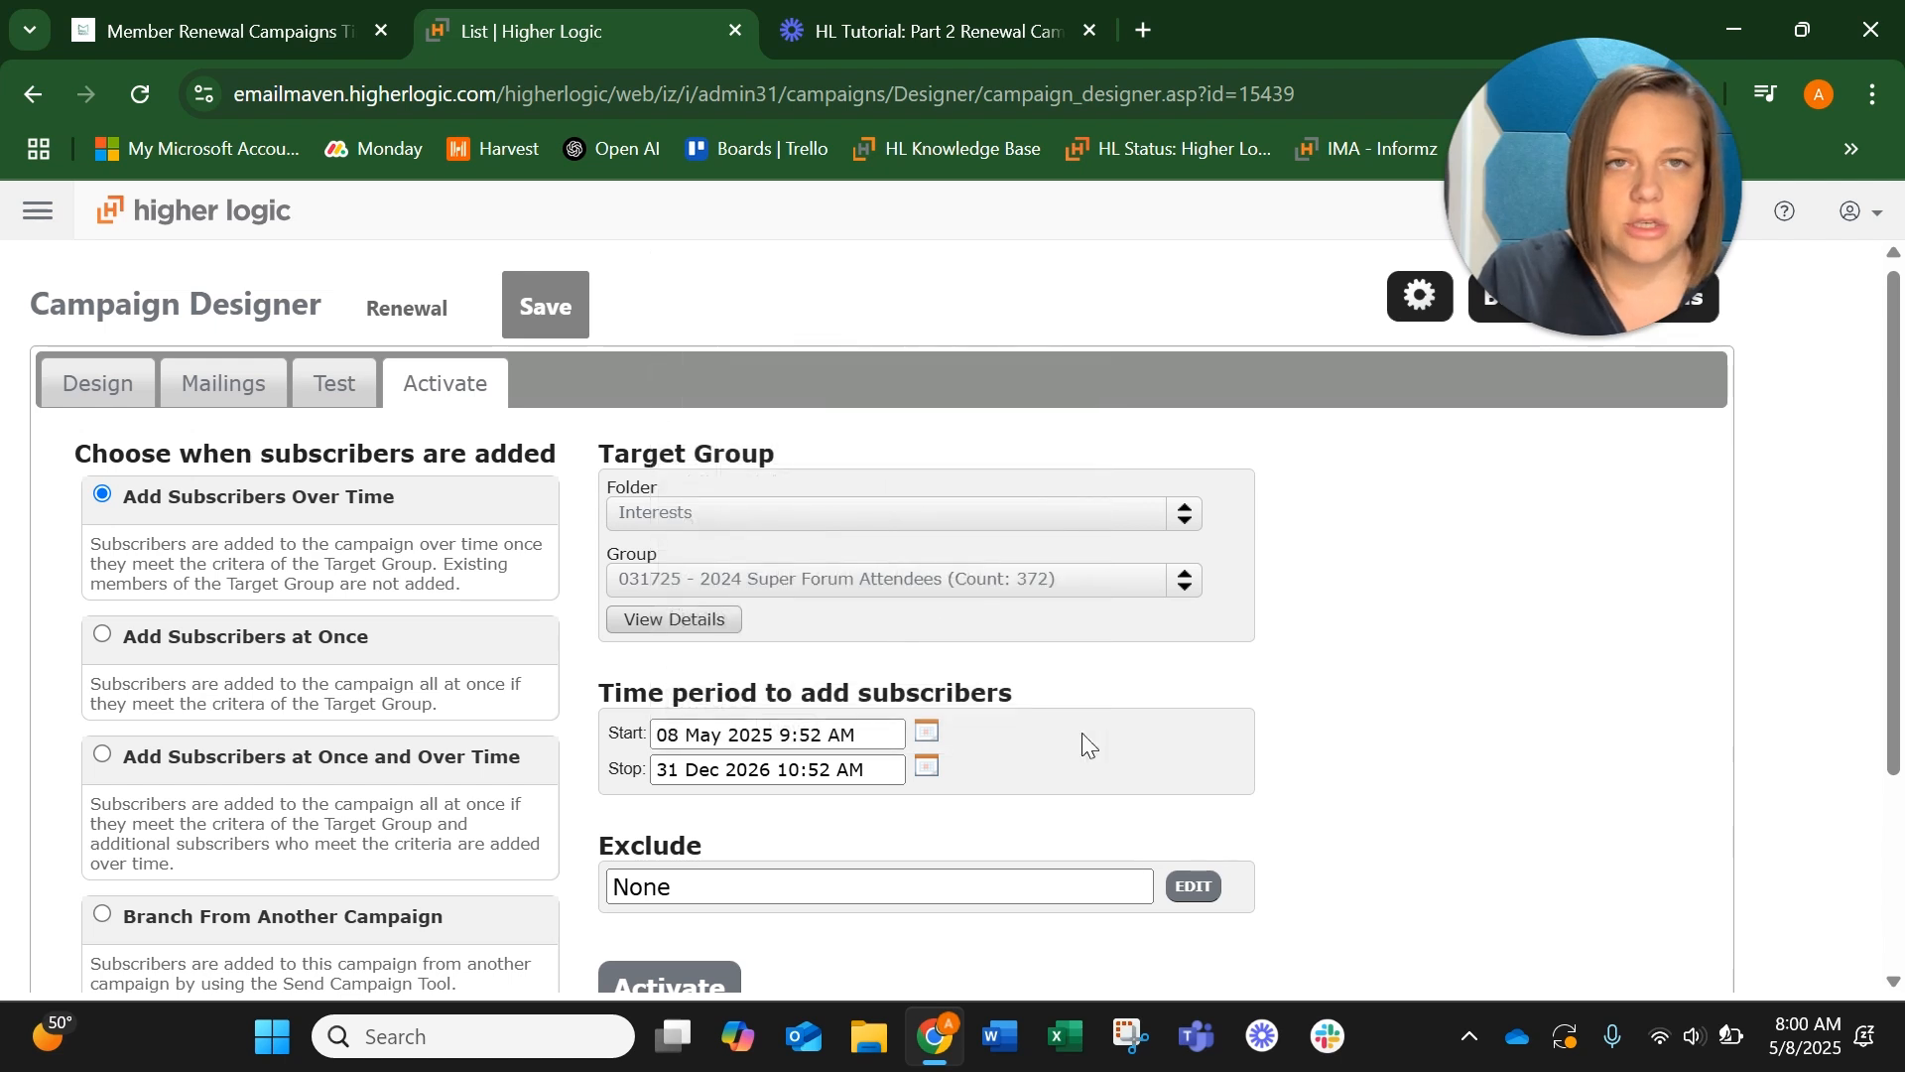
# Open the campaign's subscriber exclusion criteria and enable excluding those in chosen target groups
pyautogui.scroll(-1, 1086, 744)
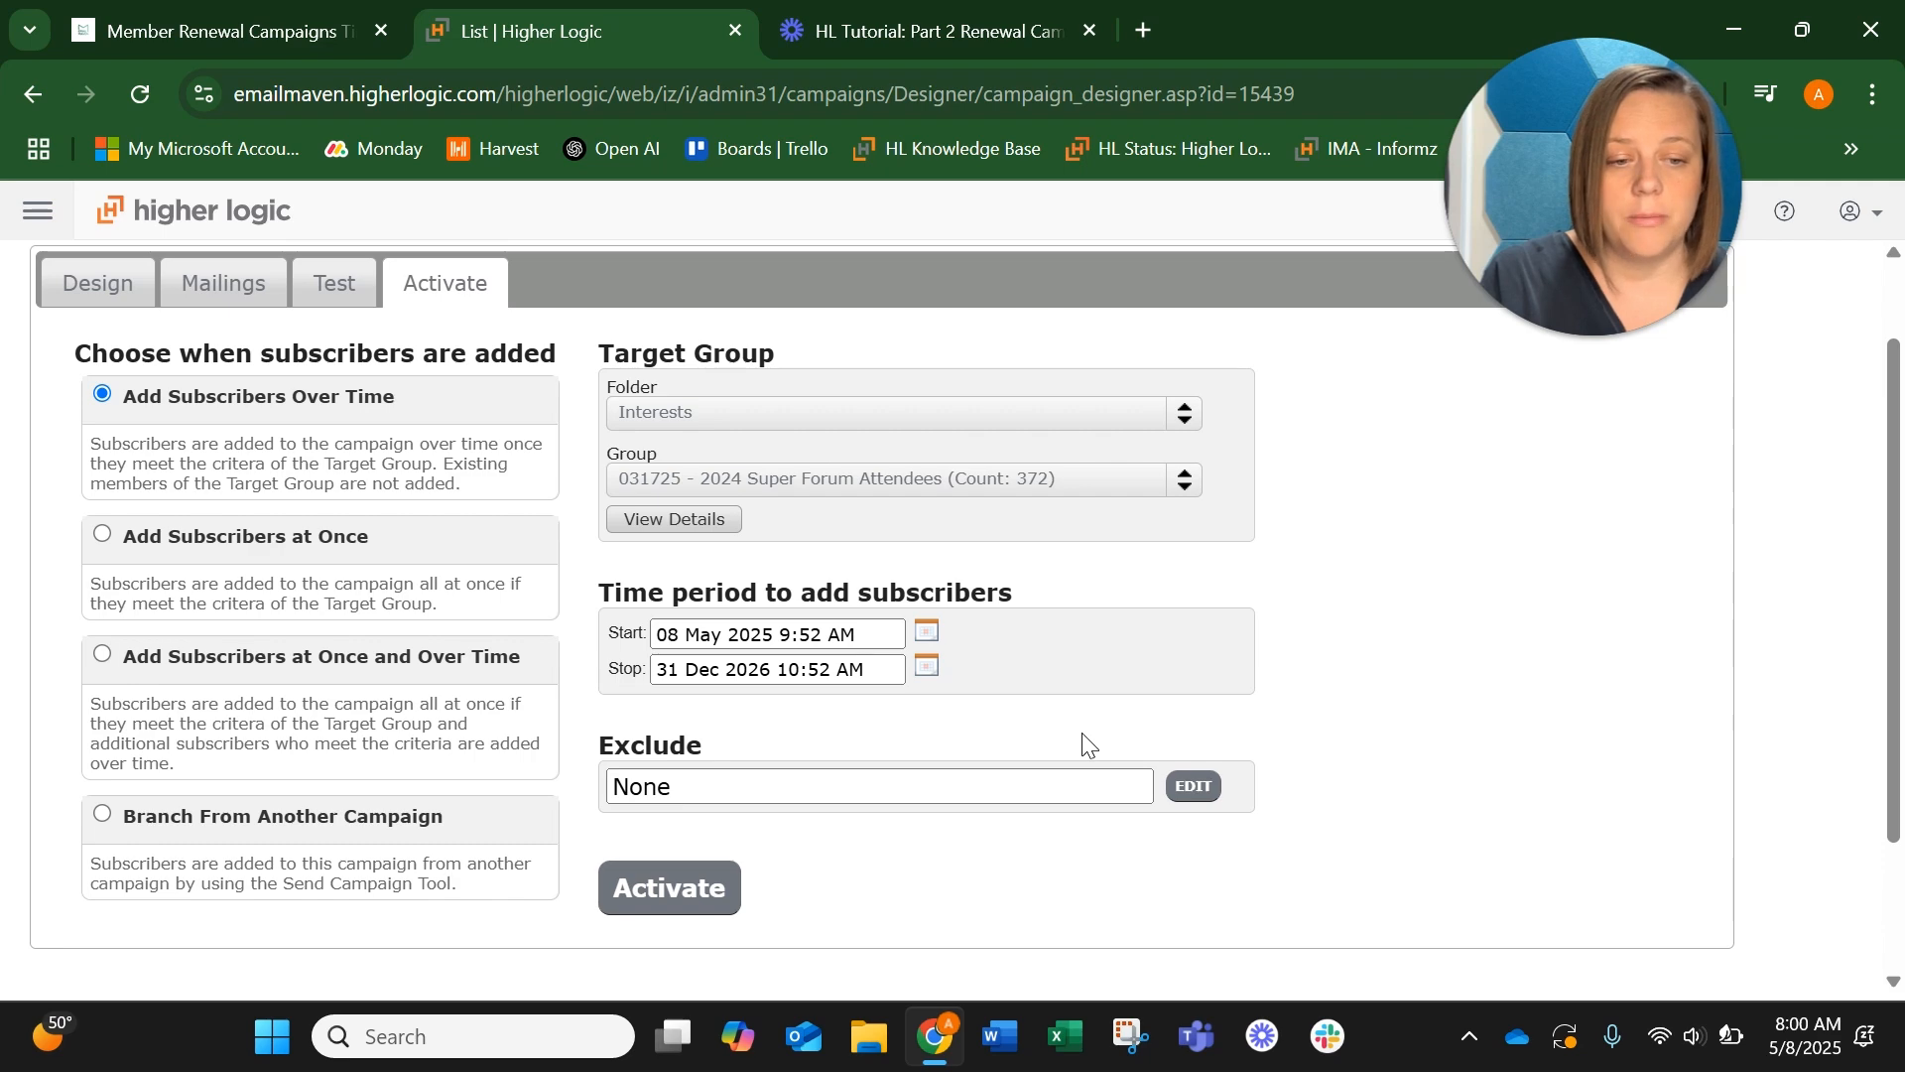
pyautogui.scroll(-1, 1087, 745)
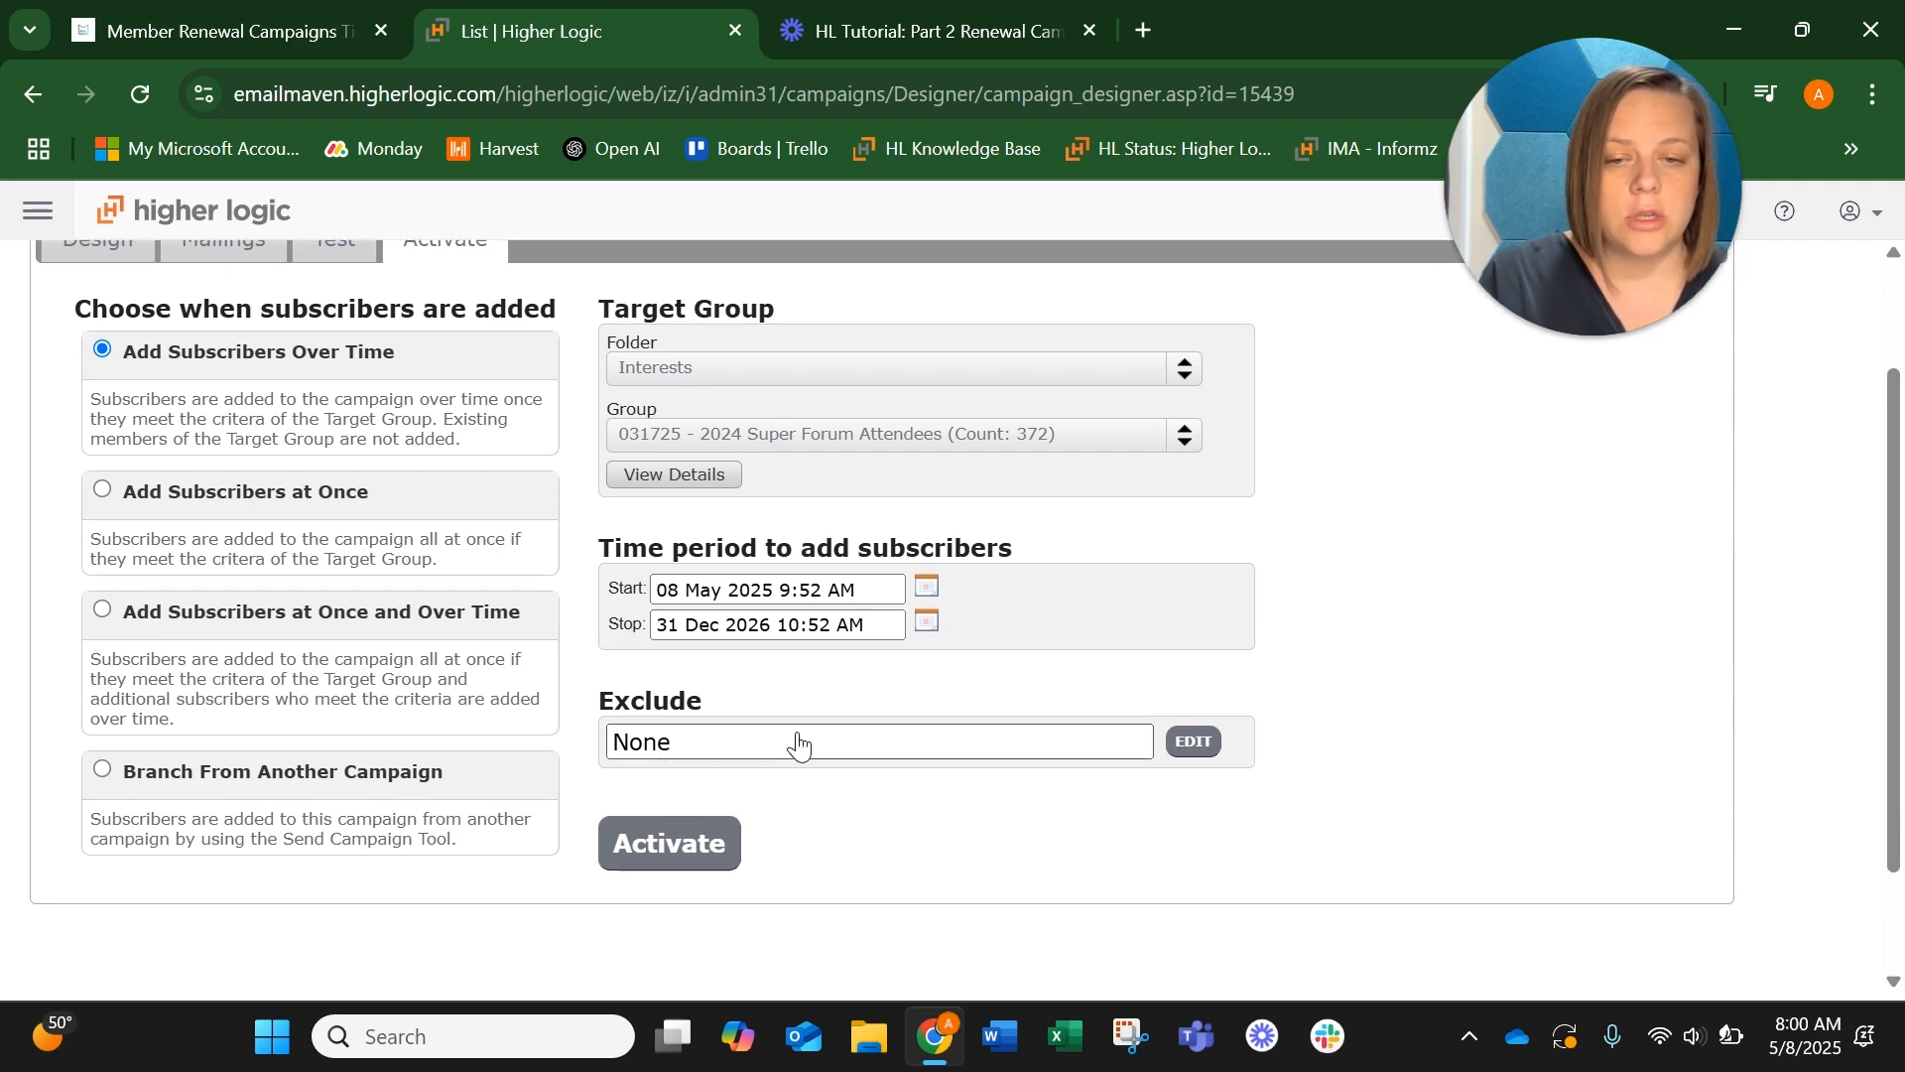
pyautogui.click(716, 744)
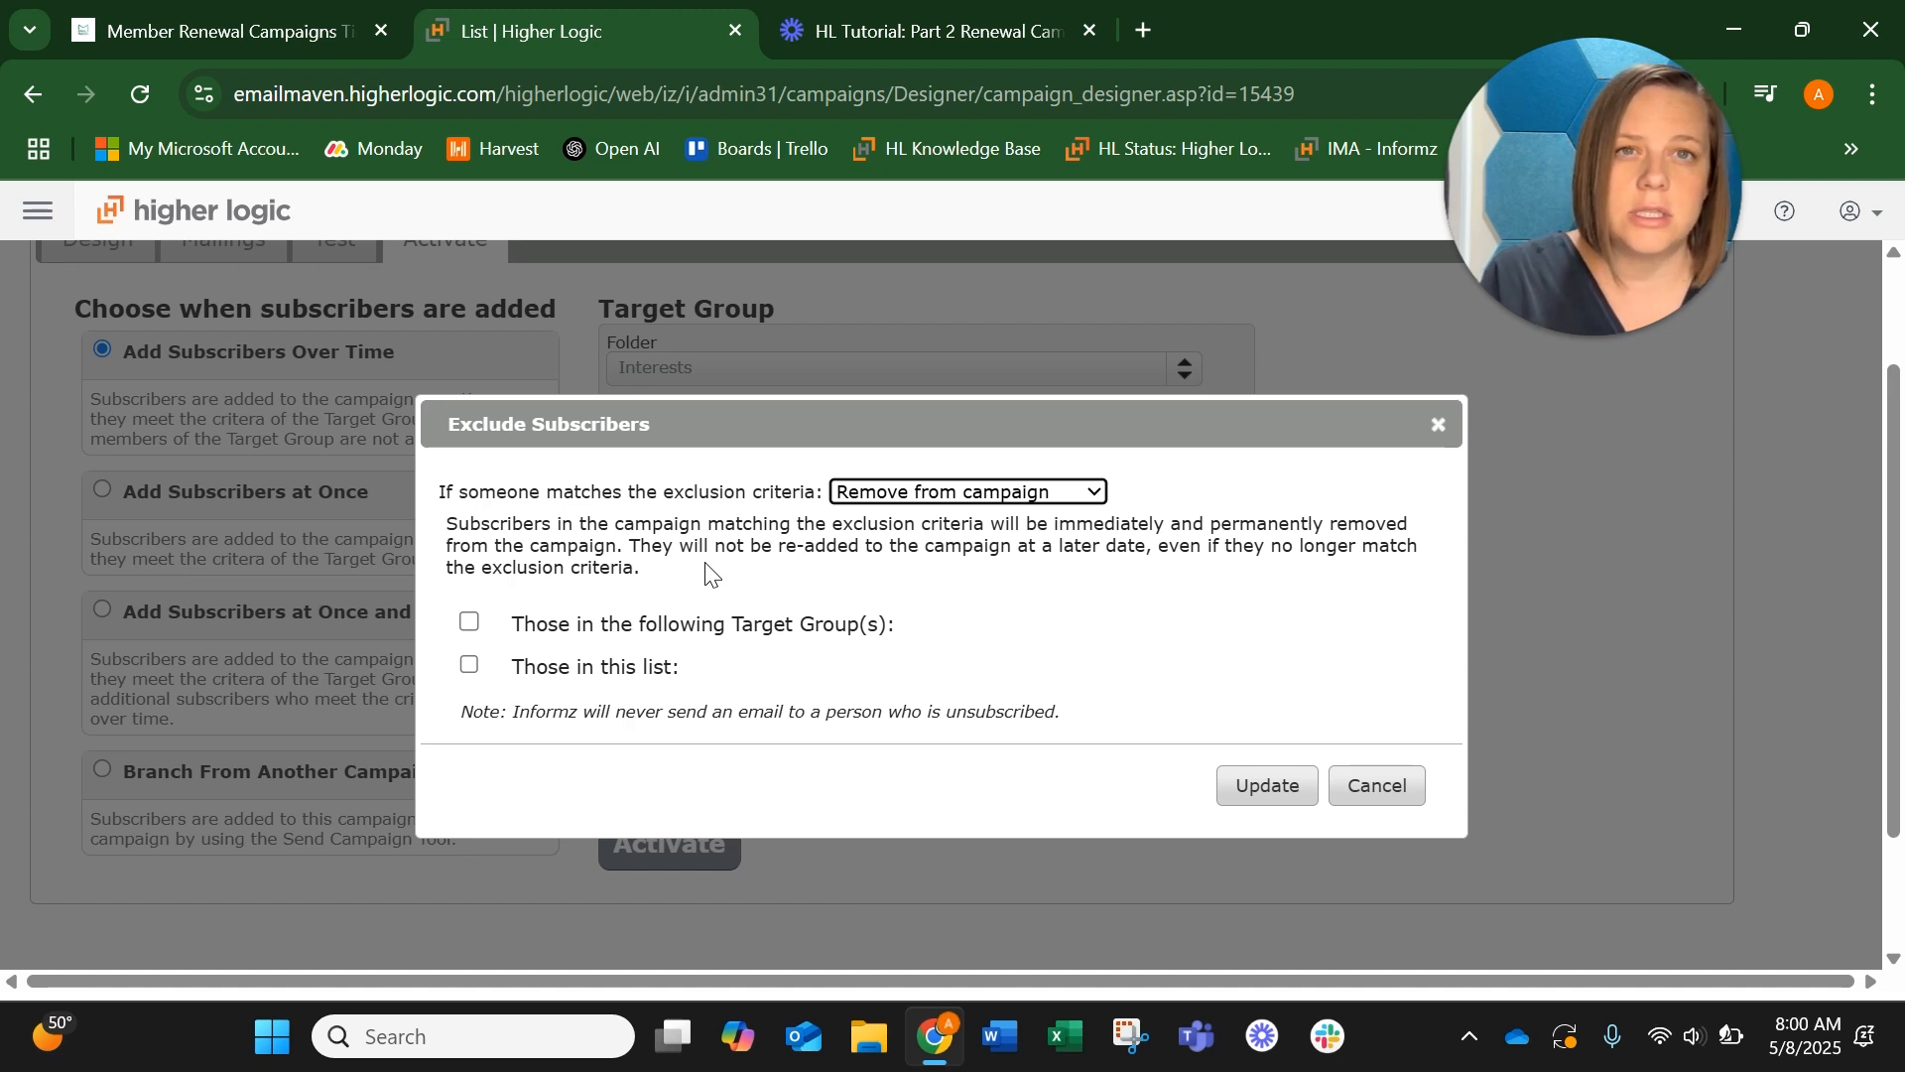
pyautogui.click(470, 622)
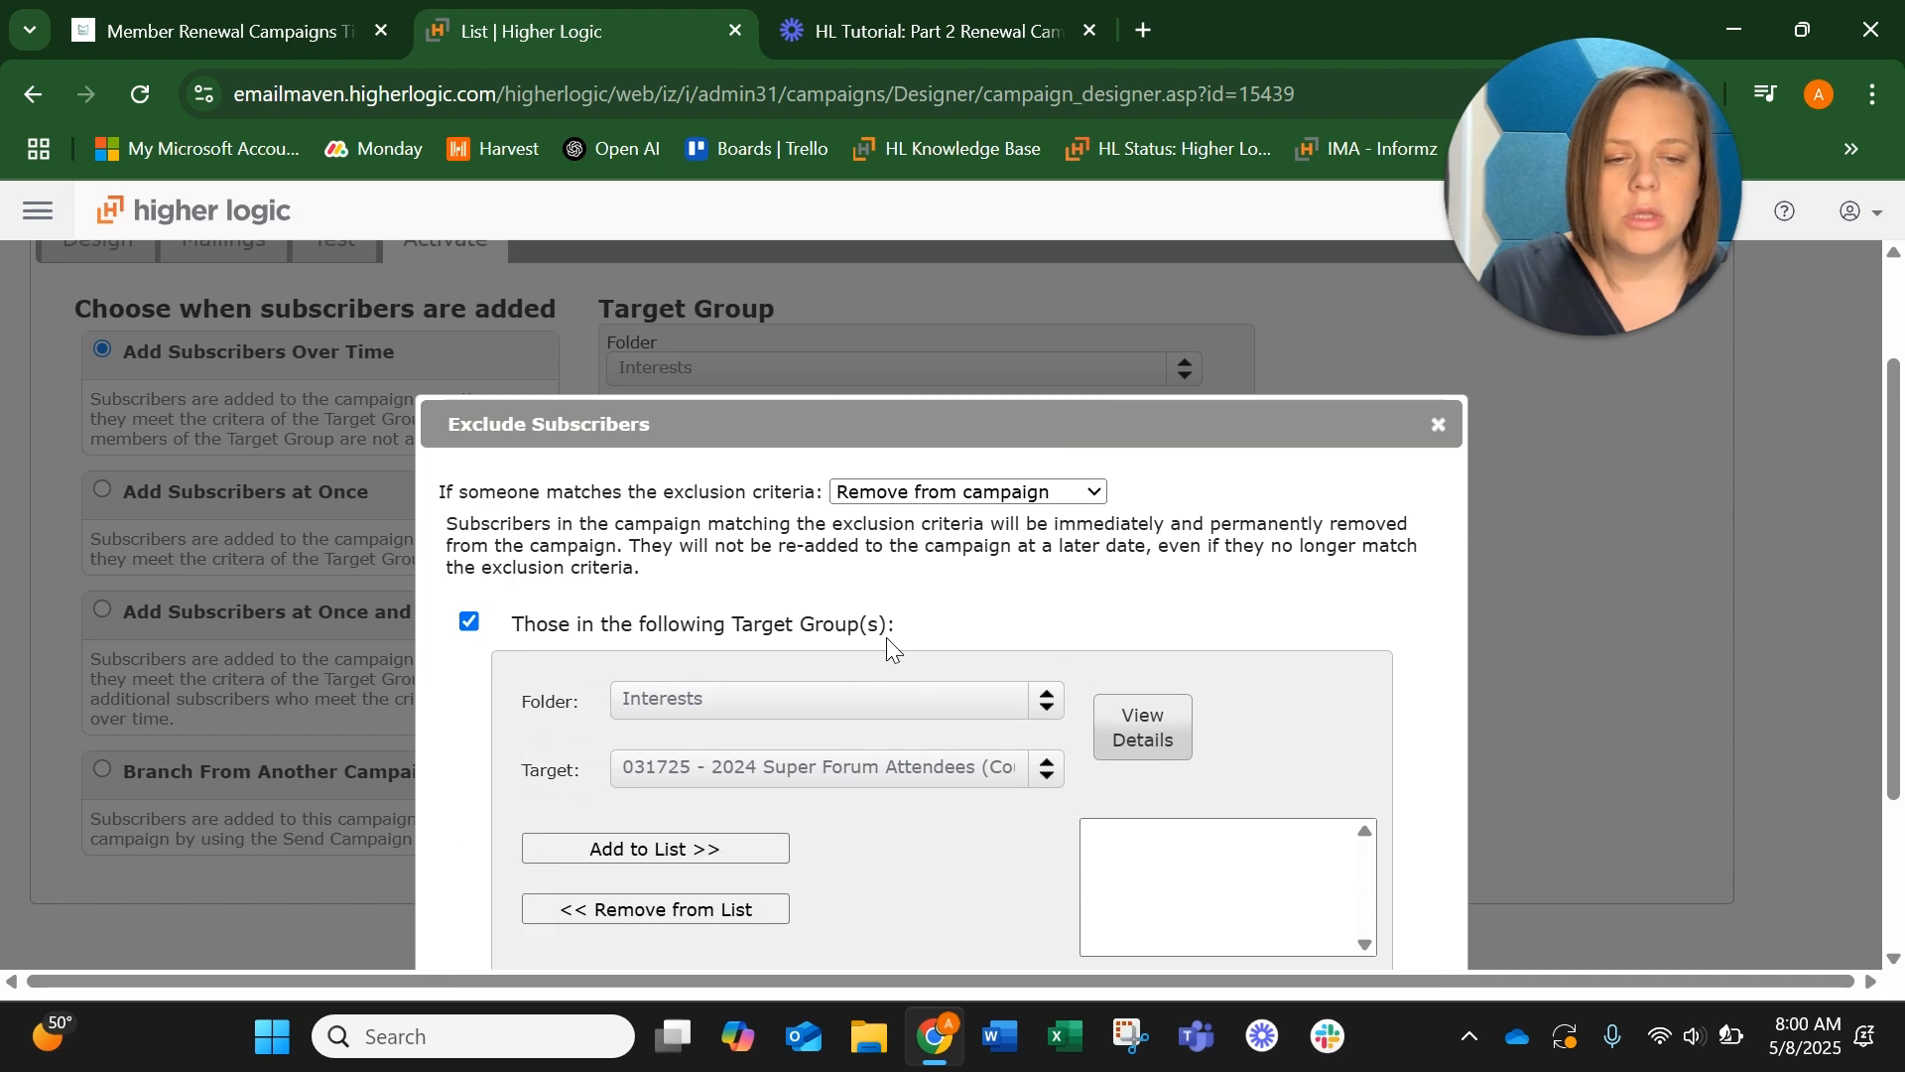
pyautogui.scroll(-2, 885, 637)
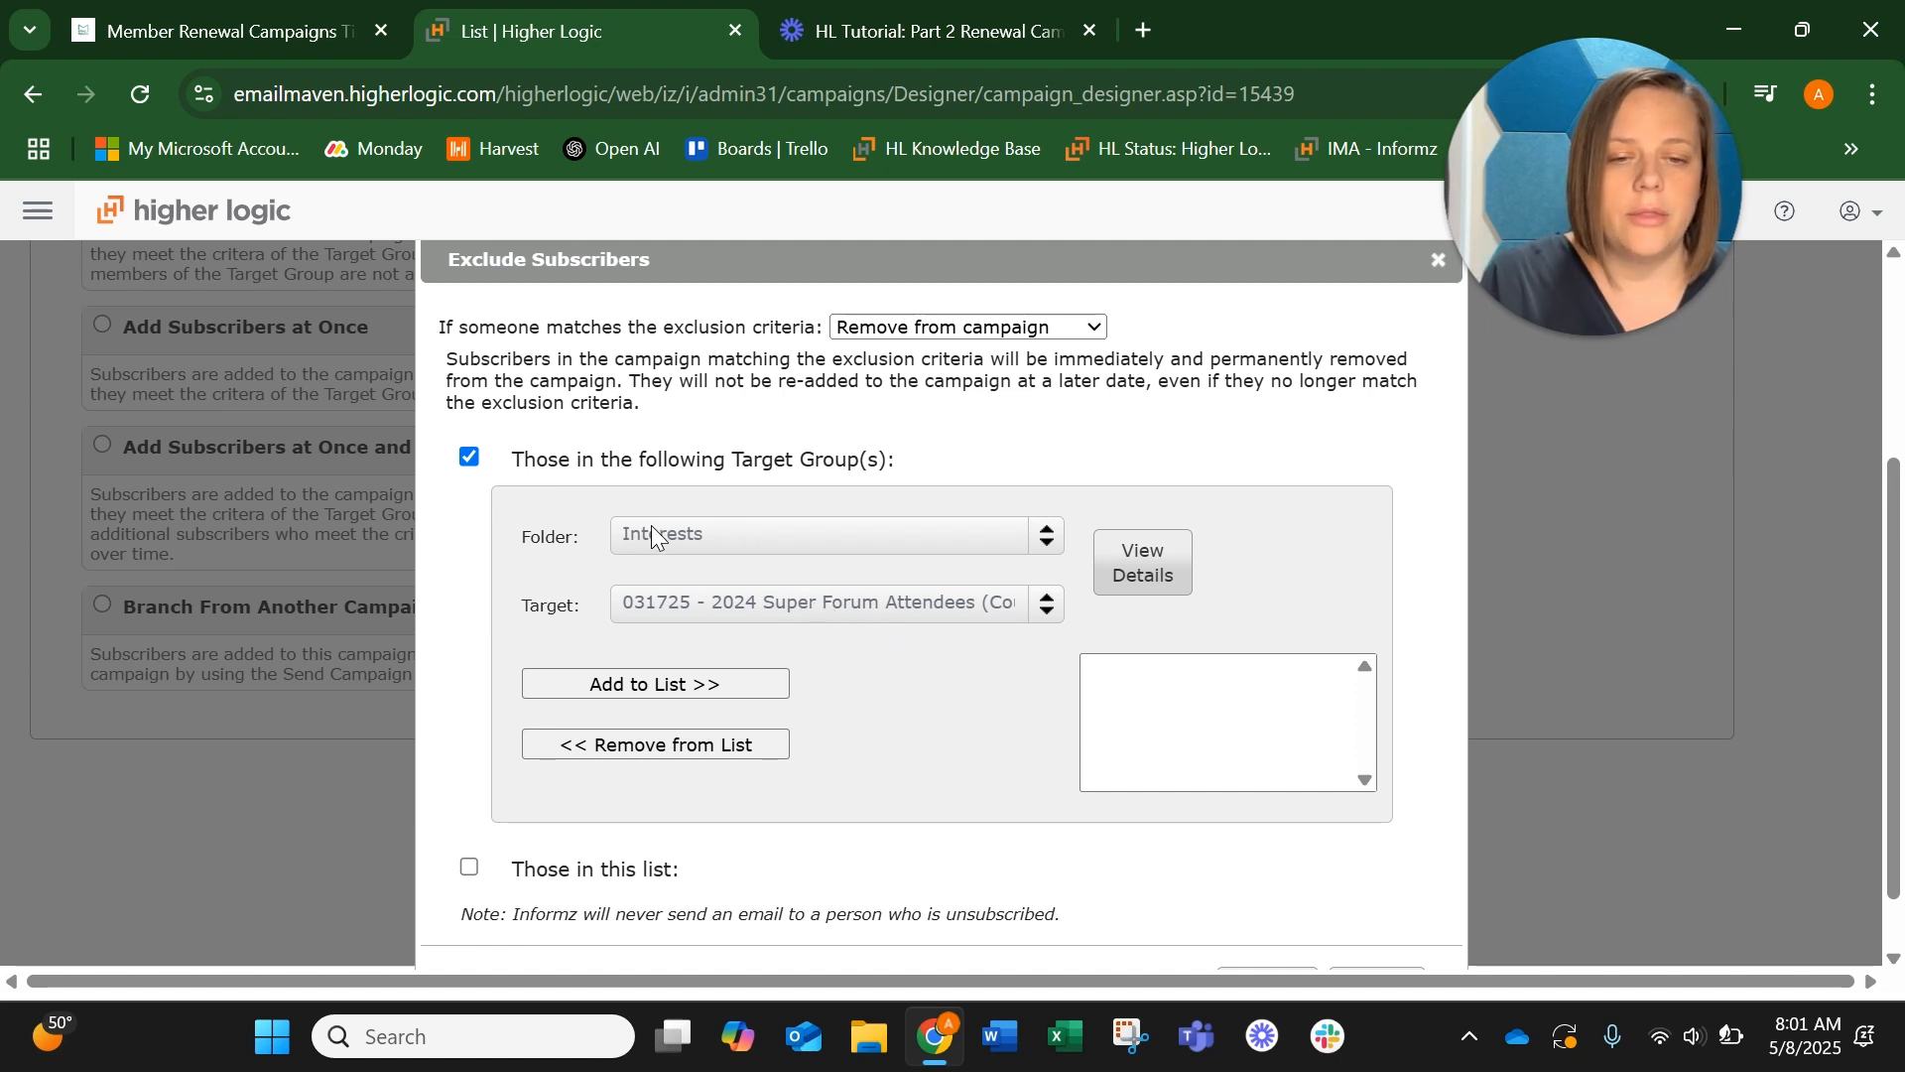
# Add the target group 031725 - 2024 Super Forum Attendees from the Interests folder to the exclusion list and update the criteria
pyautogui.click(701, 537)
pyautogui.click(700, 537)
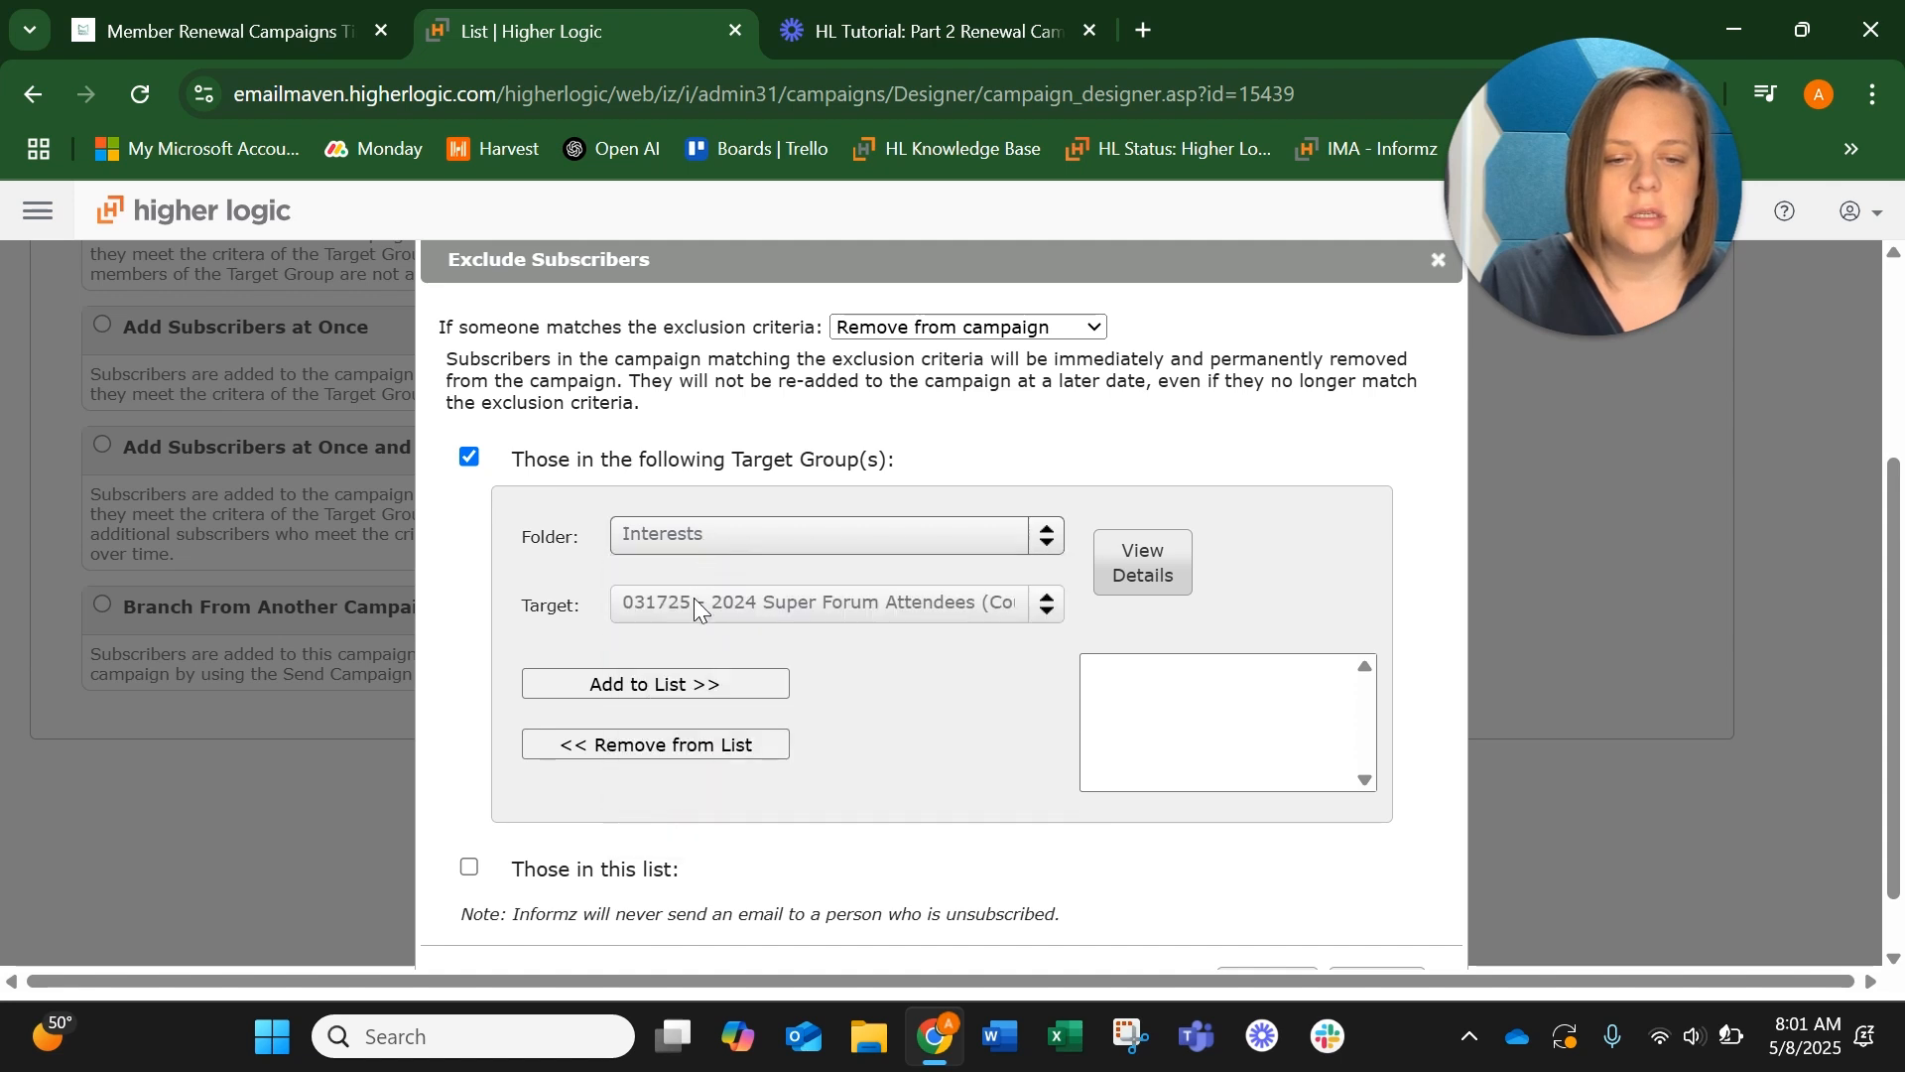
pyautogui.click(693, 603)
pyautogui.click(692, 603)
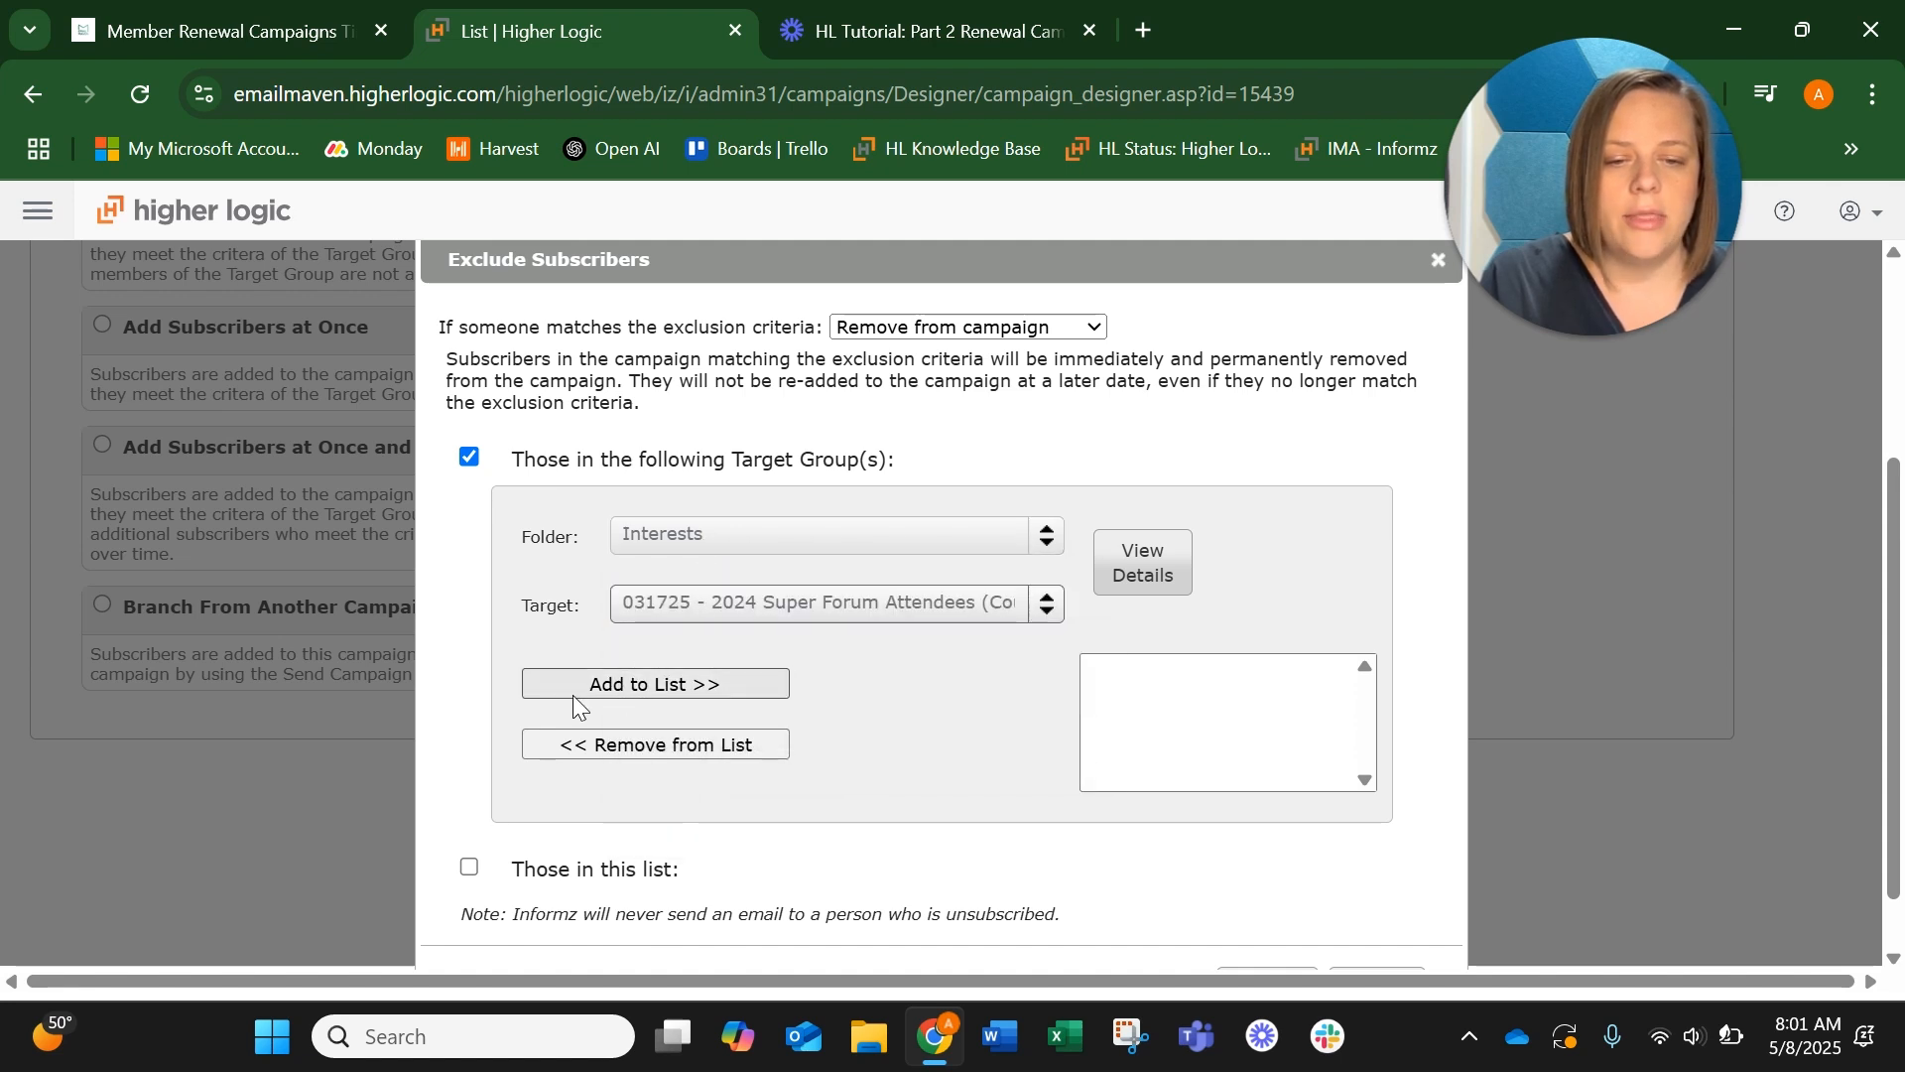
pyautogui.click(640, 690)
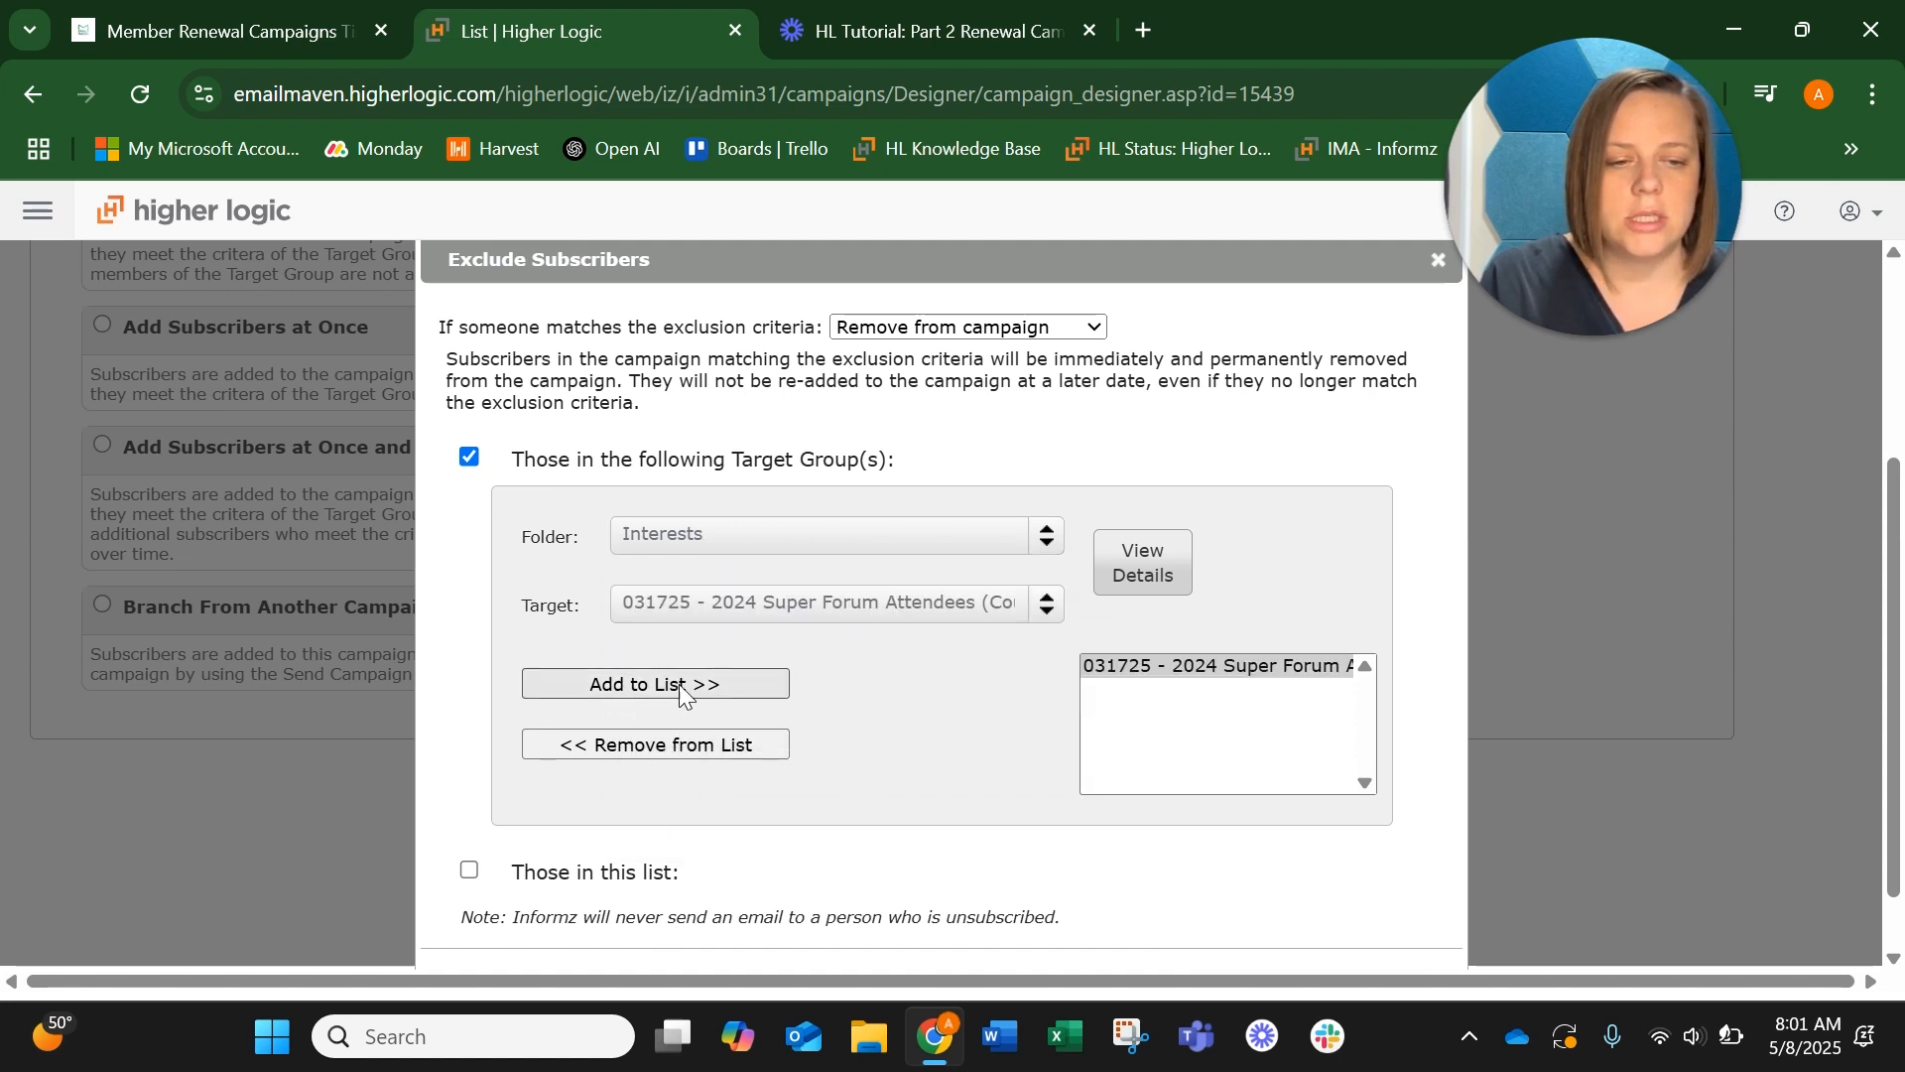
pyautogui.scroll(-1, 1037, 689)
pyautogui.click(1240, 920)
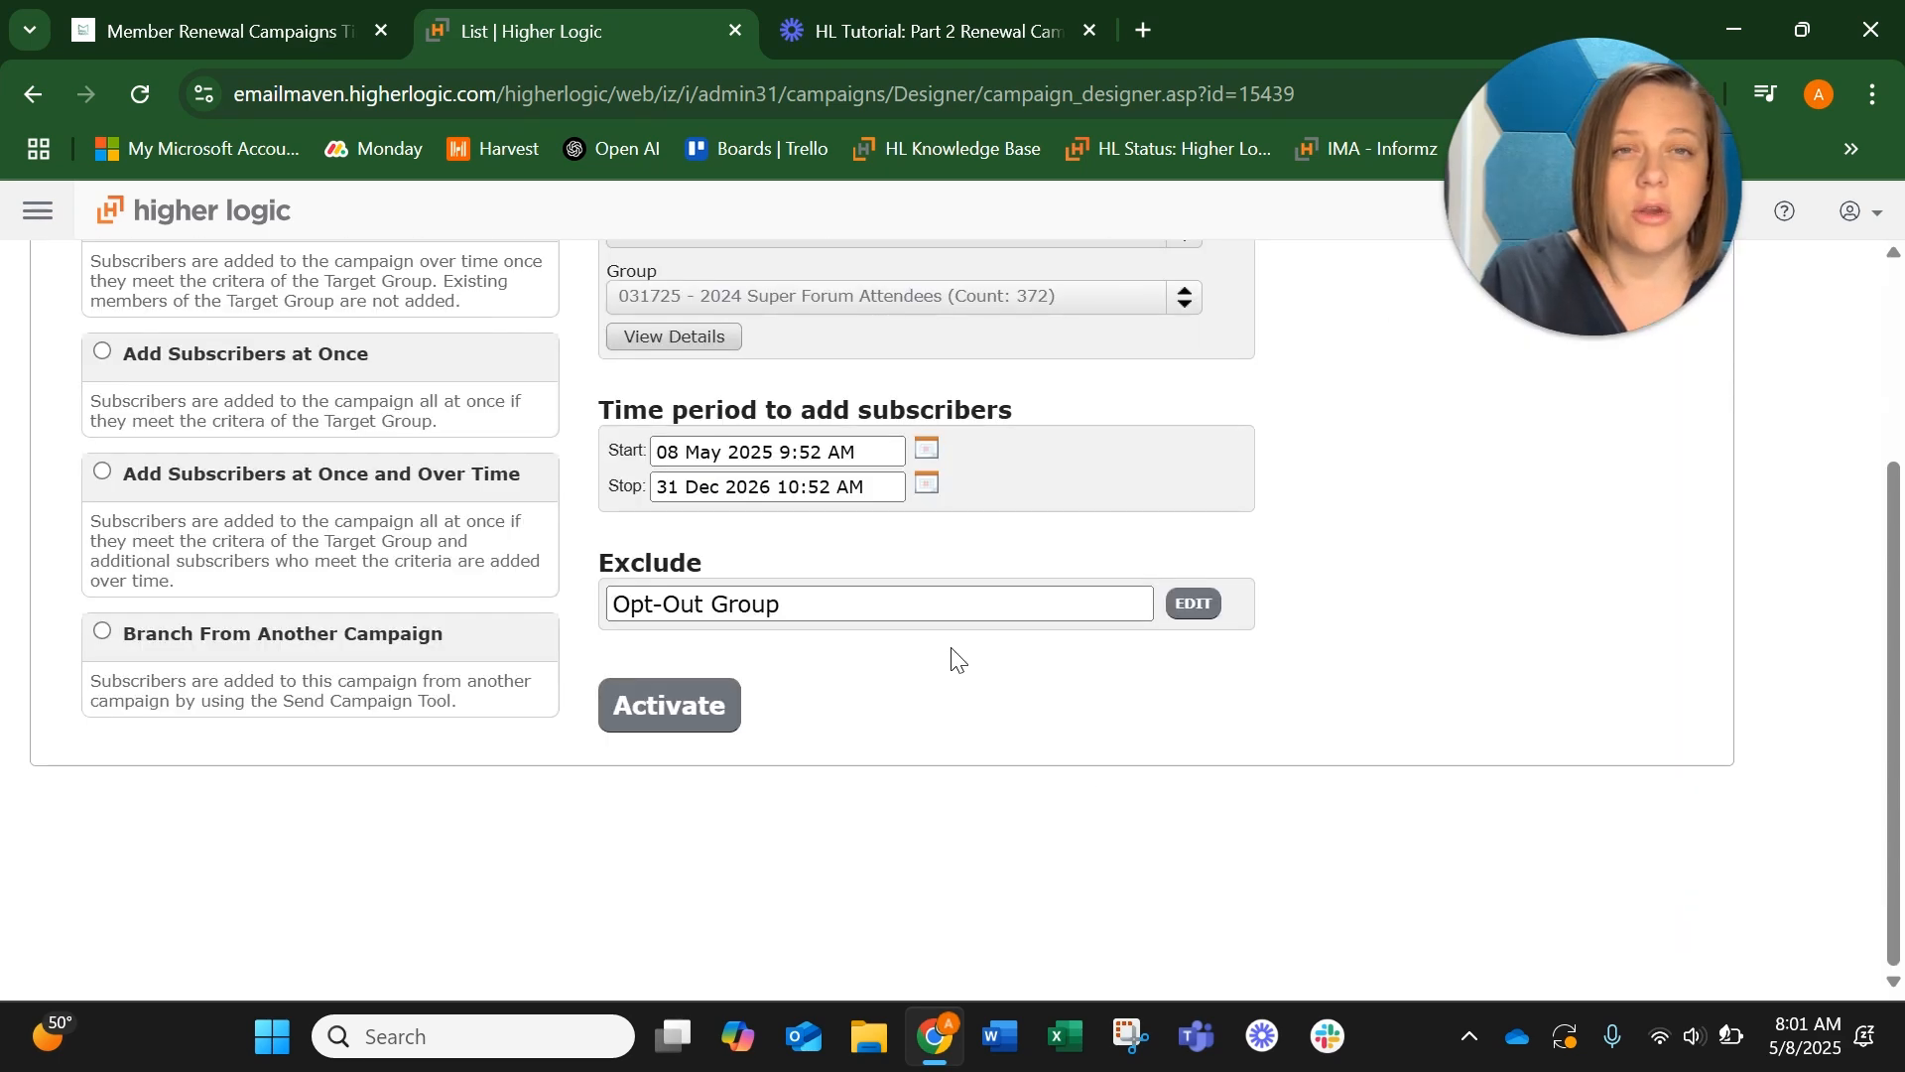
pyautogui.scroll(1, 955, 658)
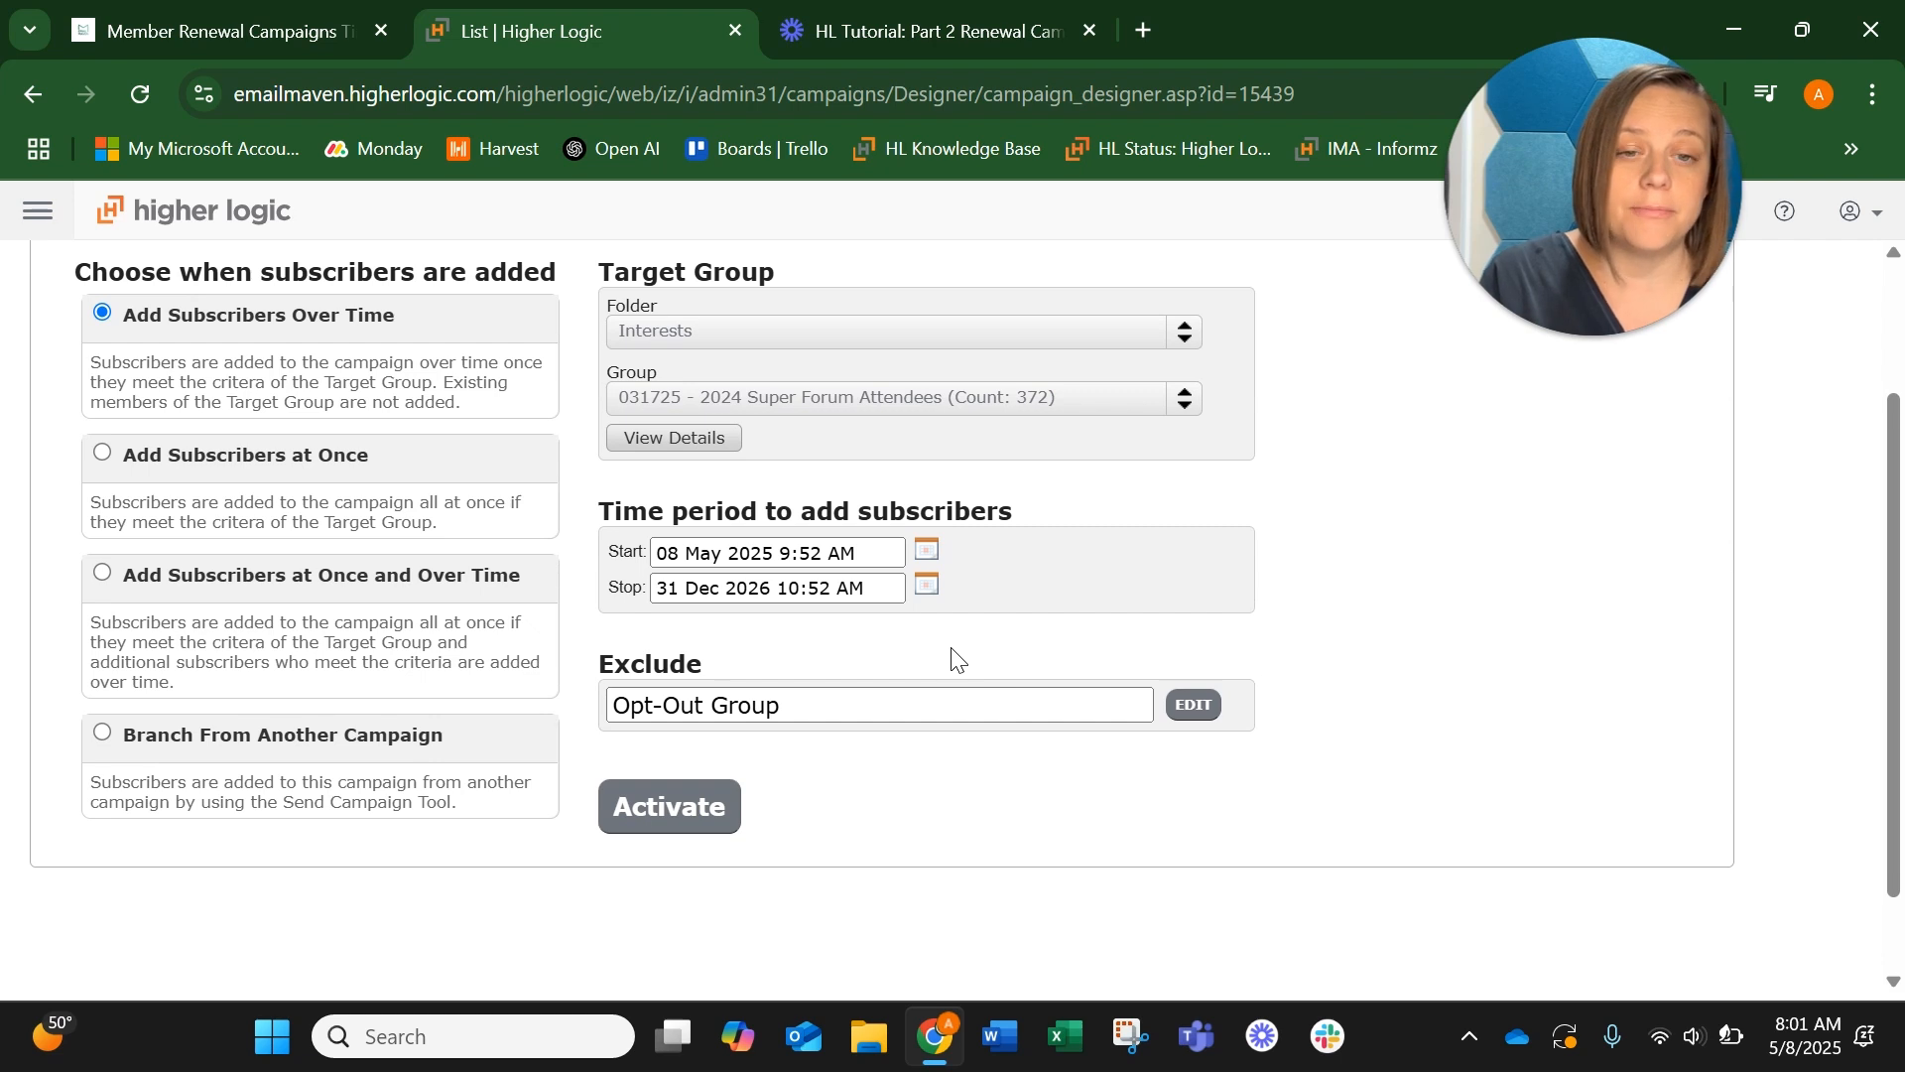
pyautogui.scroll(3, 952, 657)
pyautogui.scroll(-3, 950, 650)
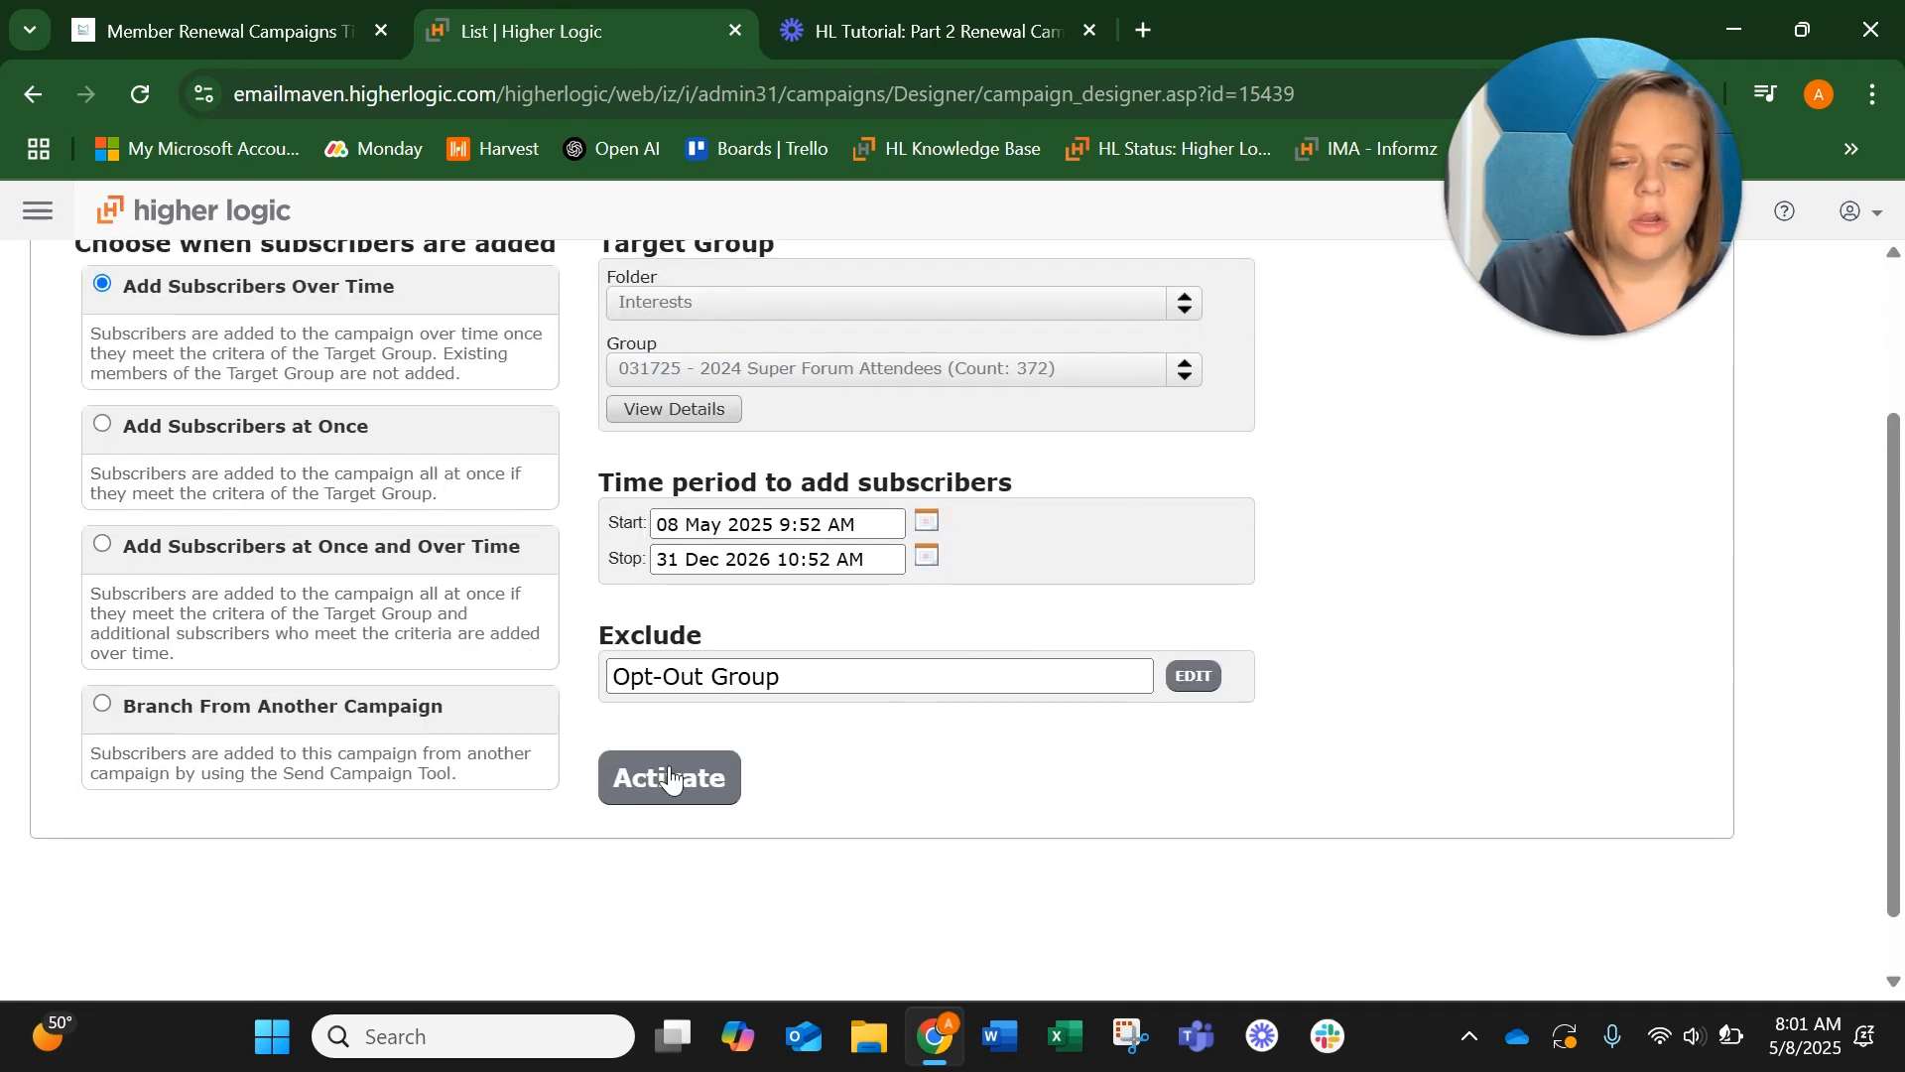